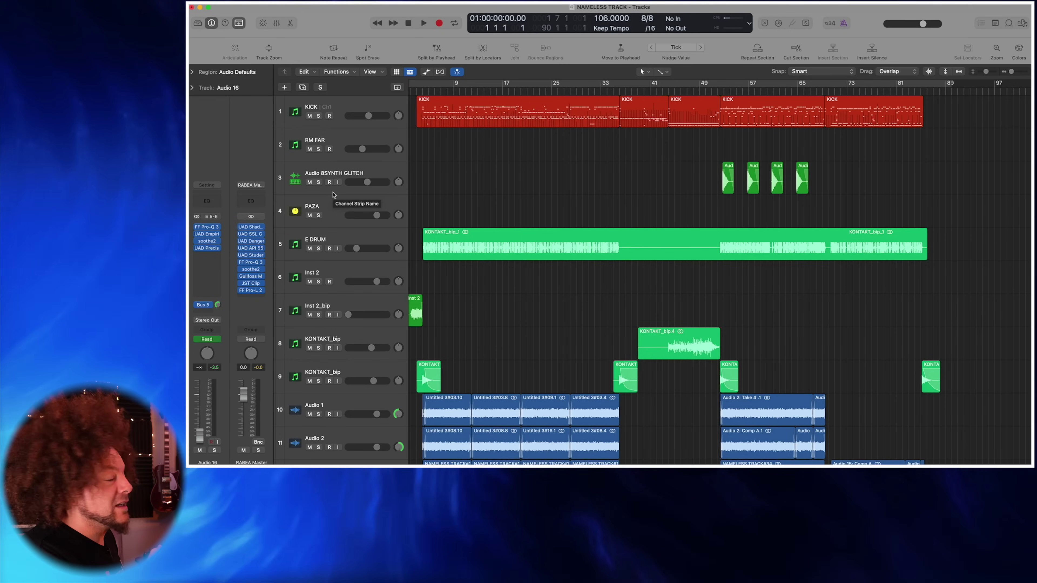
Step: Look through all tracks and regions of the arrangement, from the KICK drums to the synth glitch tracks
scroll(349, 238, down, 10)
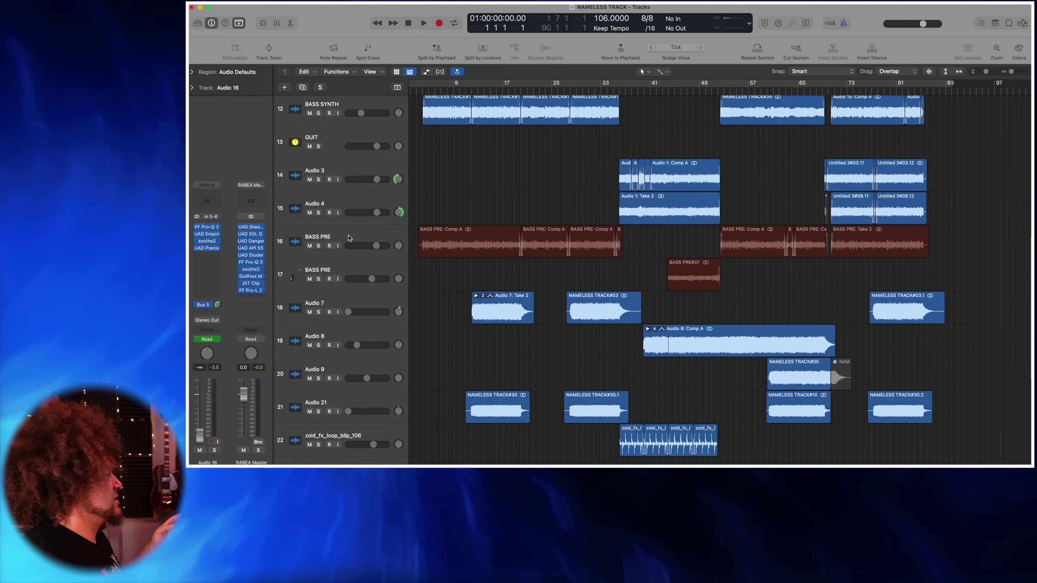
scroll(349, 238, down, 6)
scroll(345, 261, up, 18)
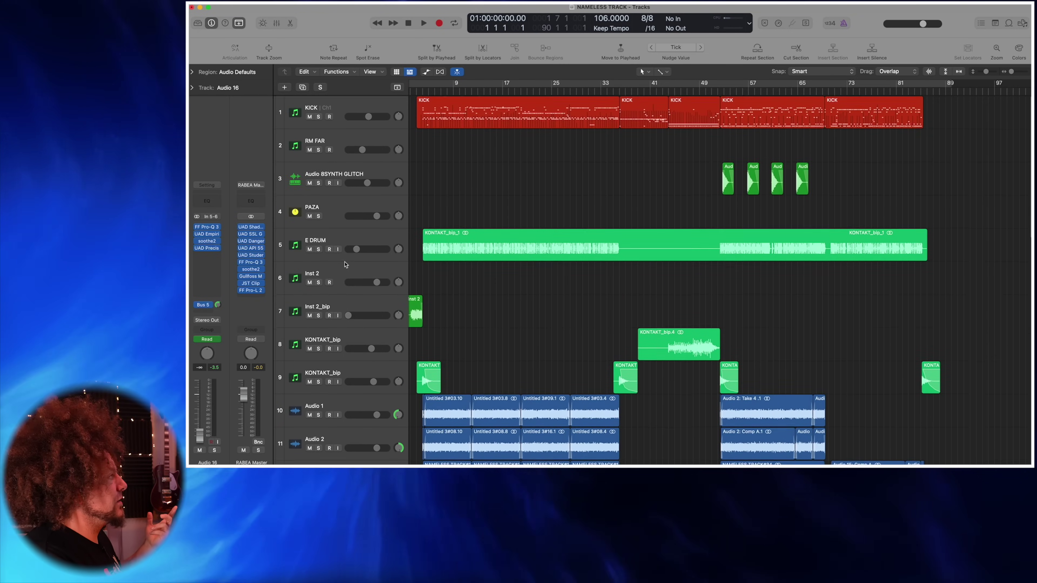
scroll(344, 264, down, 5)
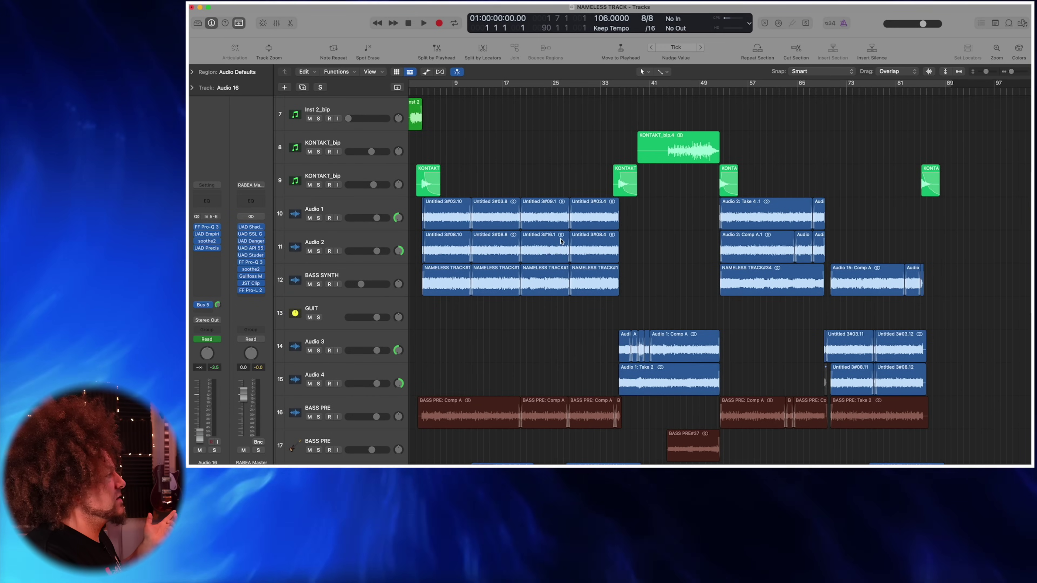
scroll(653, 290, down, 4)
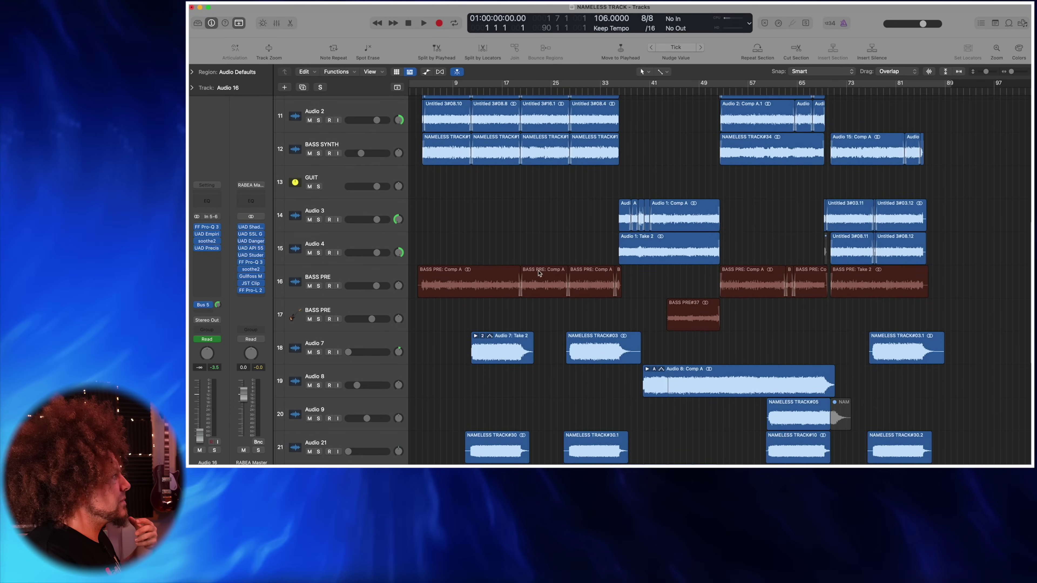
scroll(663, 308, up, 10)
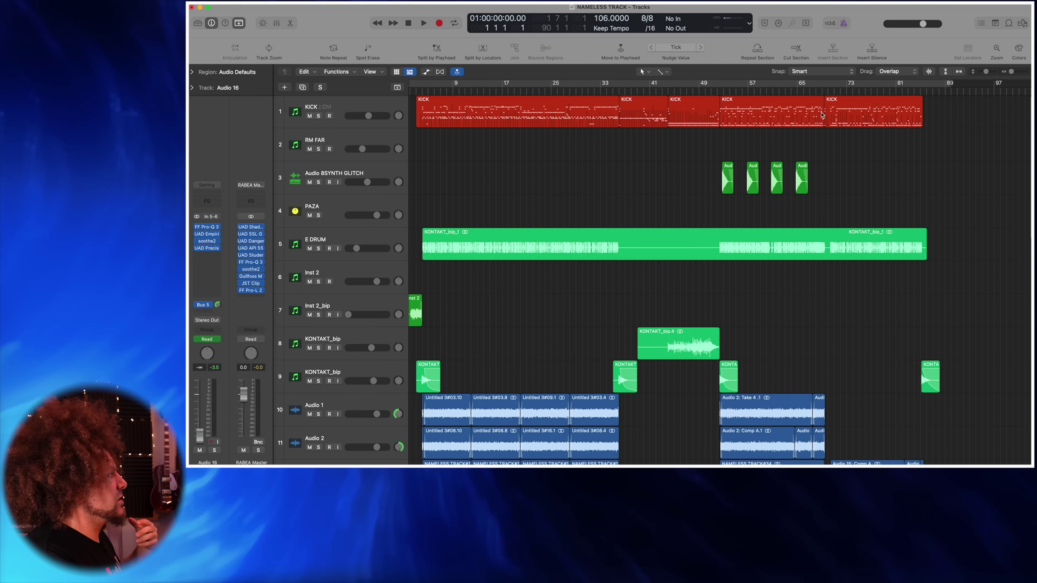
scroll(578, 282, down, 6)
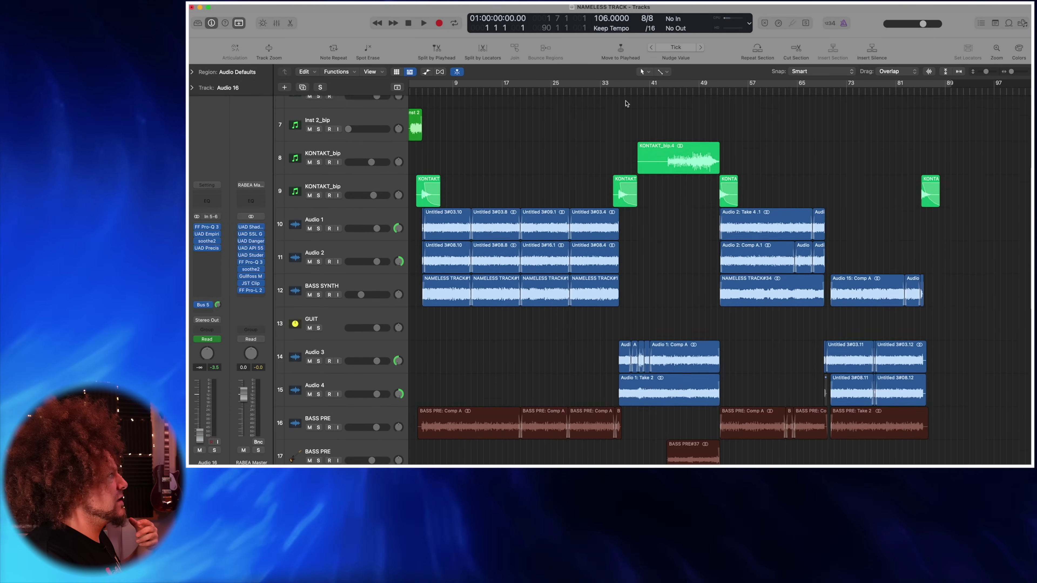
scroll(644, 209, down, 12)
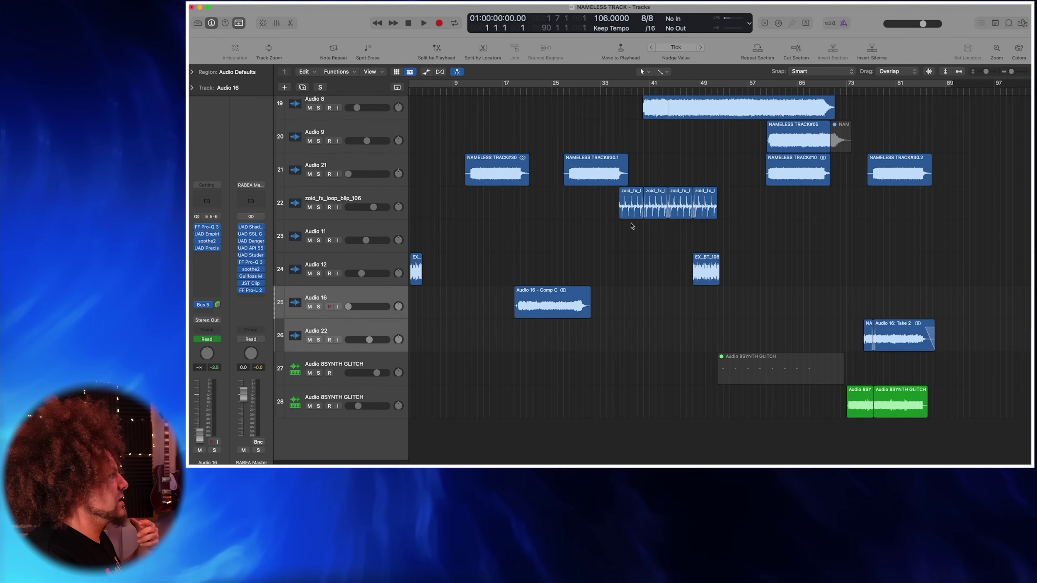
scroll(573, 244, up, 6)
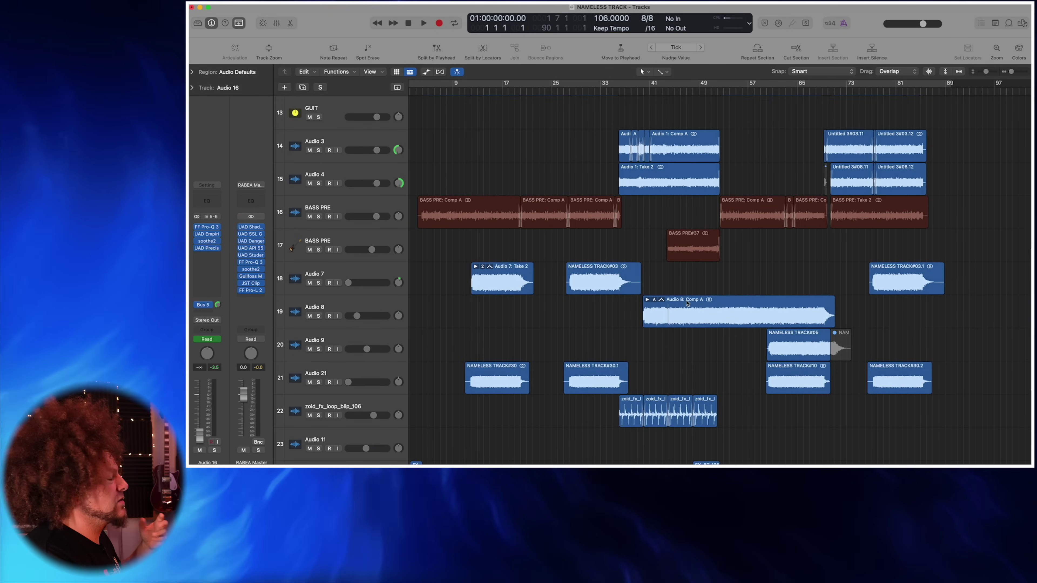
scroll(482, 192, up, 12)
Step: Show track automation, examine the volume curves across the arrangement, and hide the automation again
key(a)
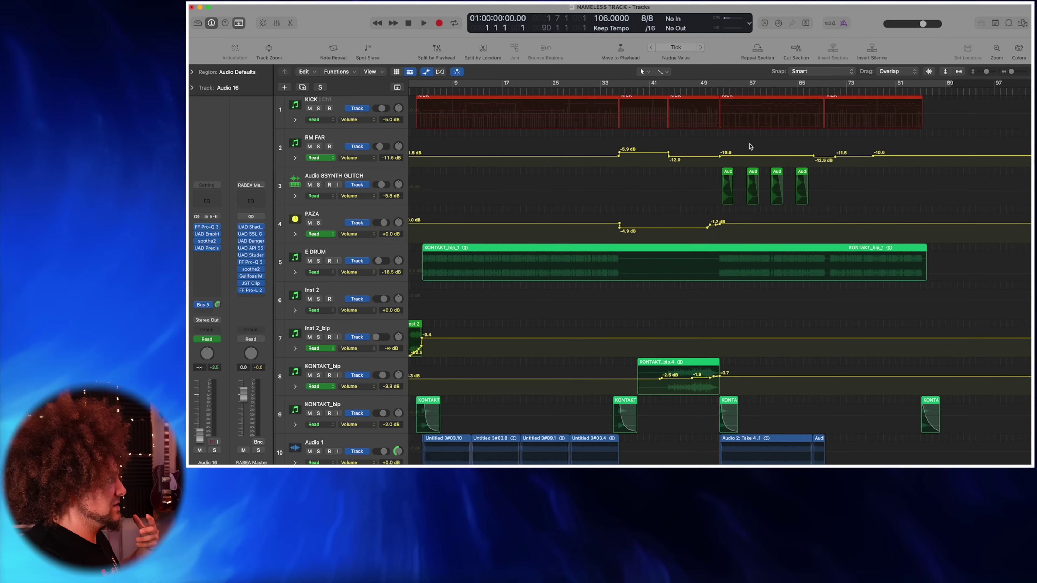
scroll(577, 249, down, 3)
scroll(576, 249, down, 15)
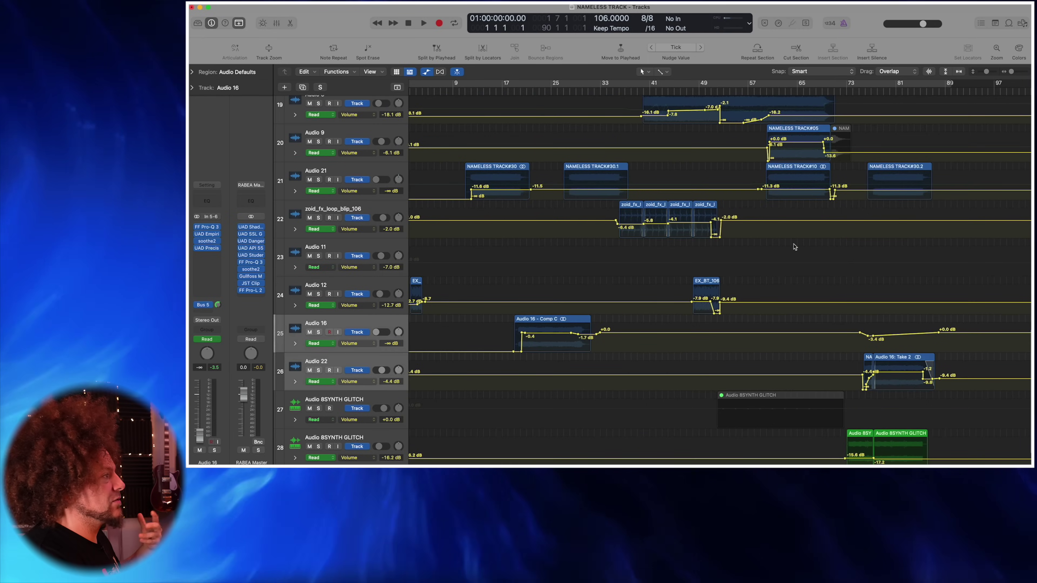
scroll(829, 333, down, 1)
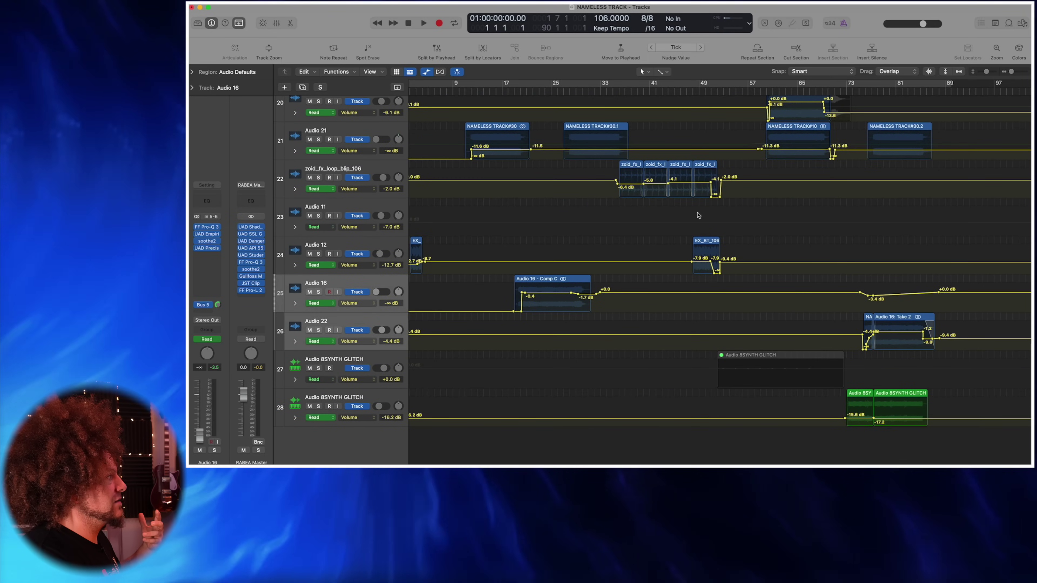
scroll(708, 341, up, 4)
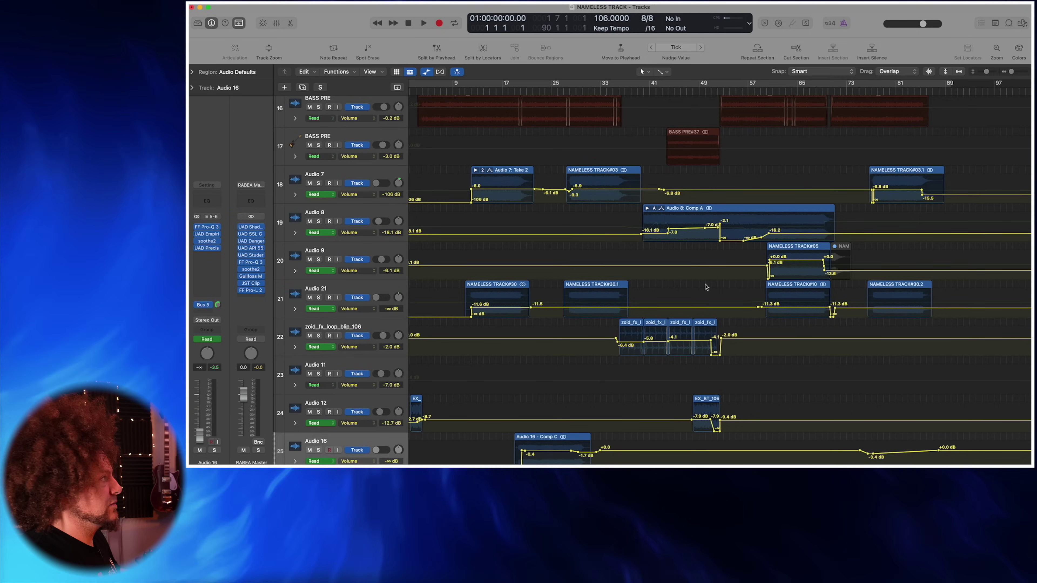
scroll(596, 306, up, 6)
key(a)
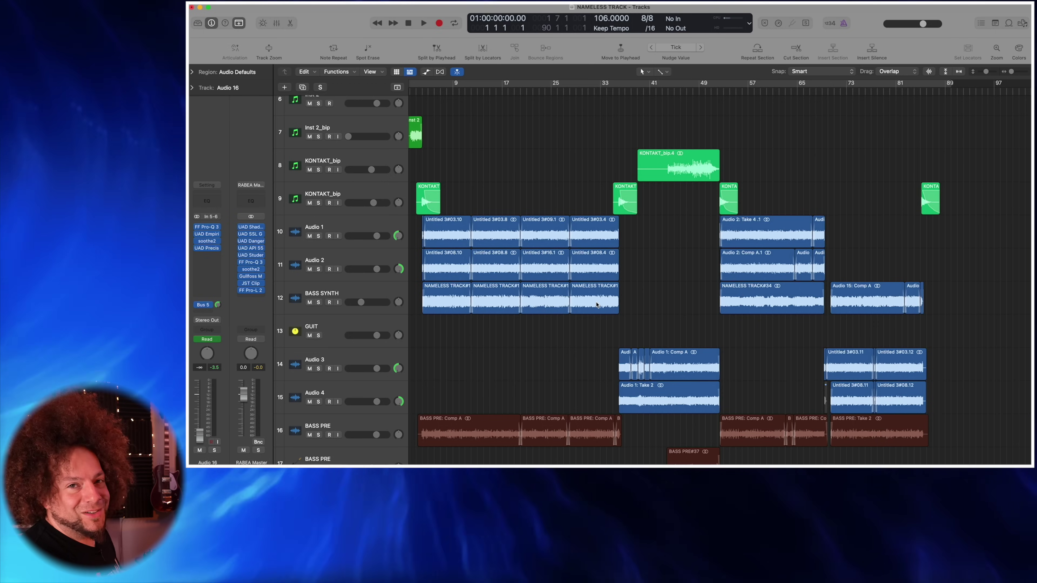
Step: Open the mixer beneath the arrangement and enlarge it until the full channel strips are shown
scroll(493, 107, up, 5)
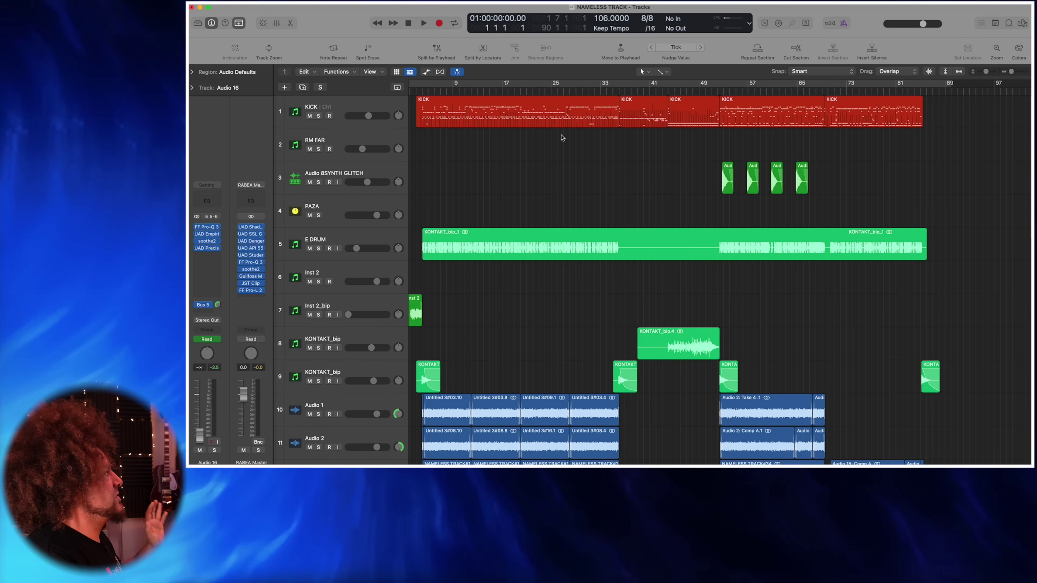
click(276, 24)
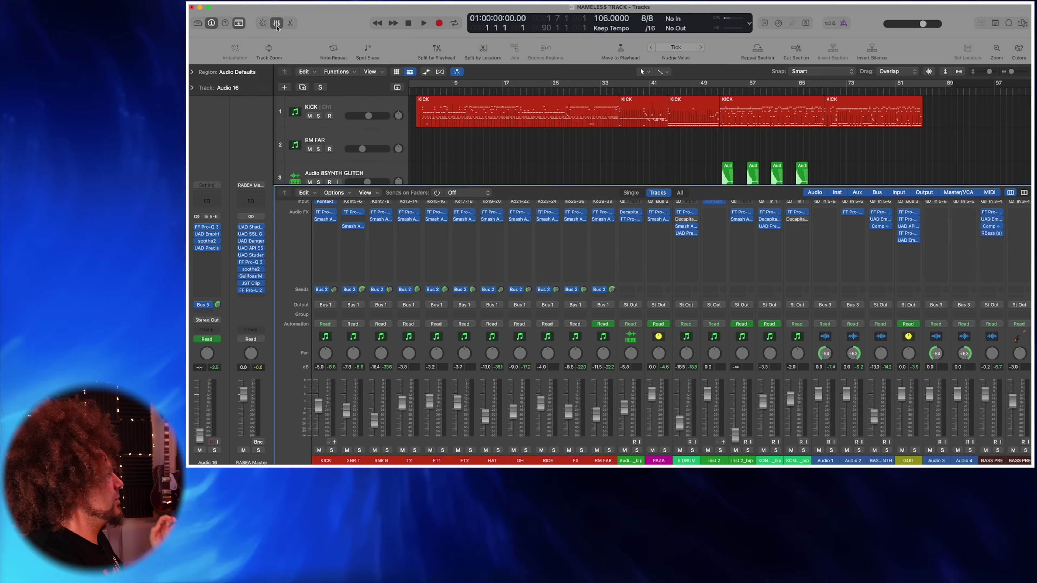
drag(526, 186, 525, 109)
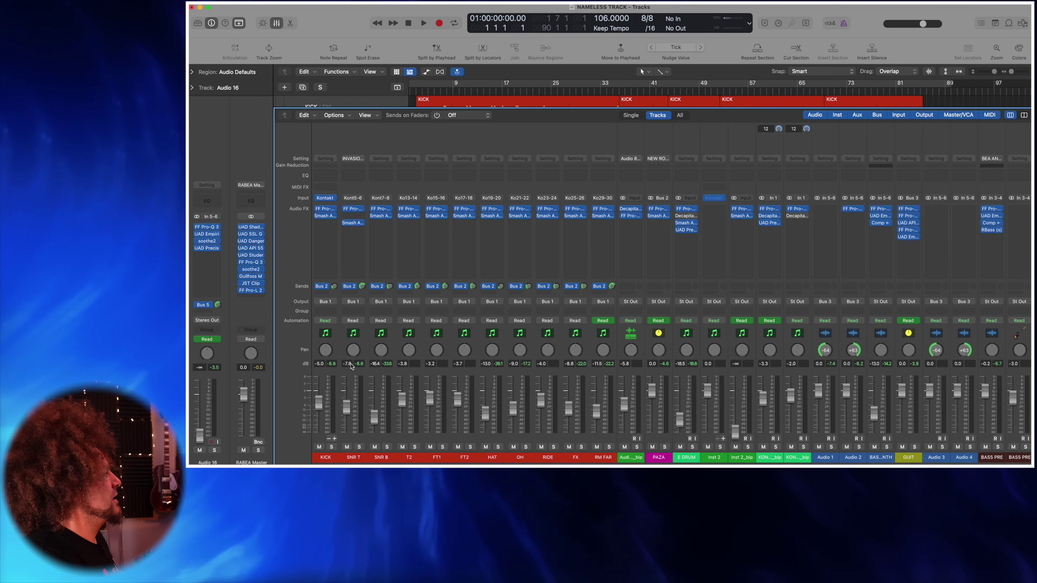
Step: Select the KICK channel and review the mixer's channel strips from the drums through to the master and back
scroll(308, 453, right, 1)
click(320, 461)
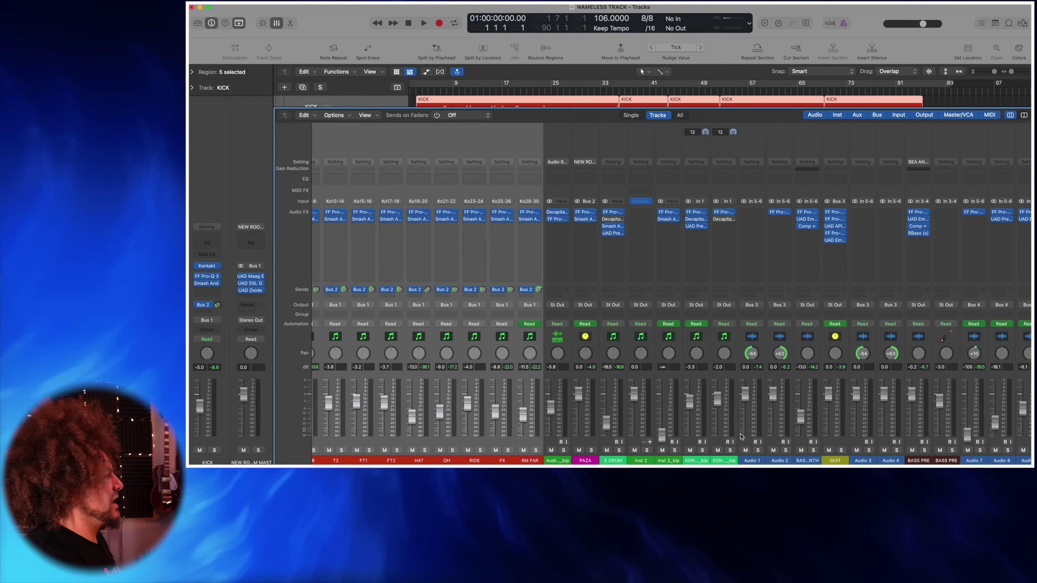
scroll(767, 441, right, 10)
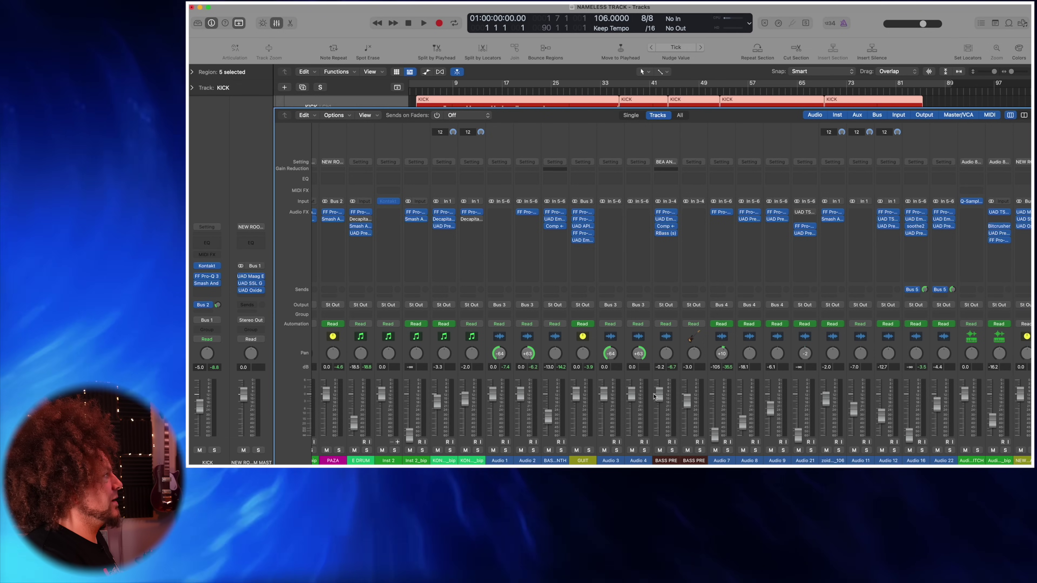
scroll(610, 379, right, 4)
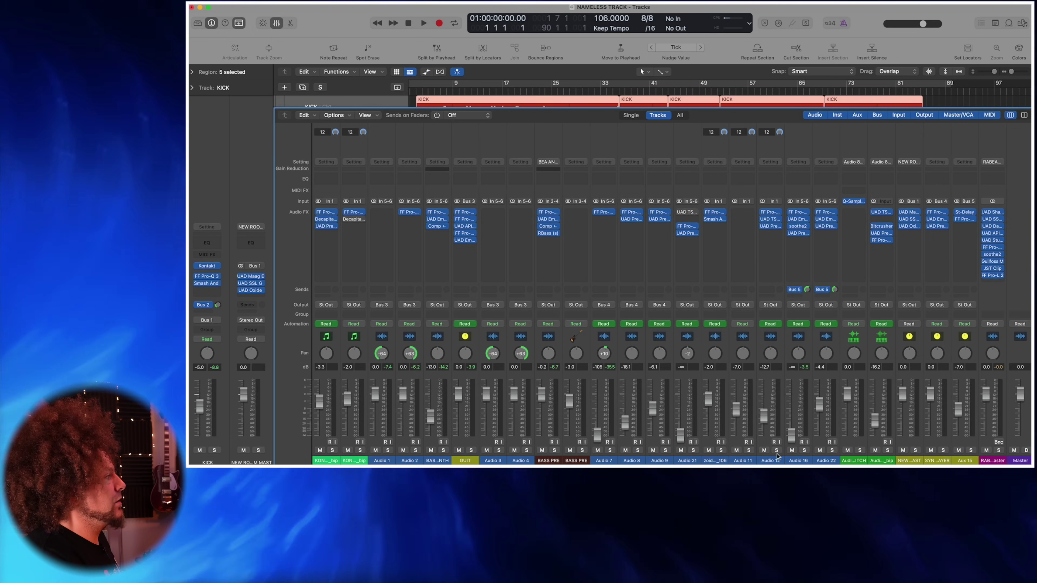
scroll(741, 426, left, 5)
scroll(515, 356, left, 7)
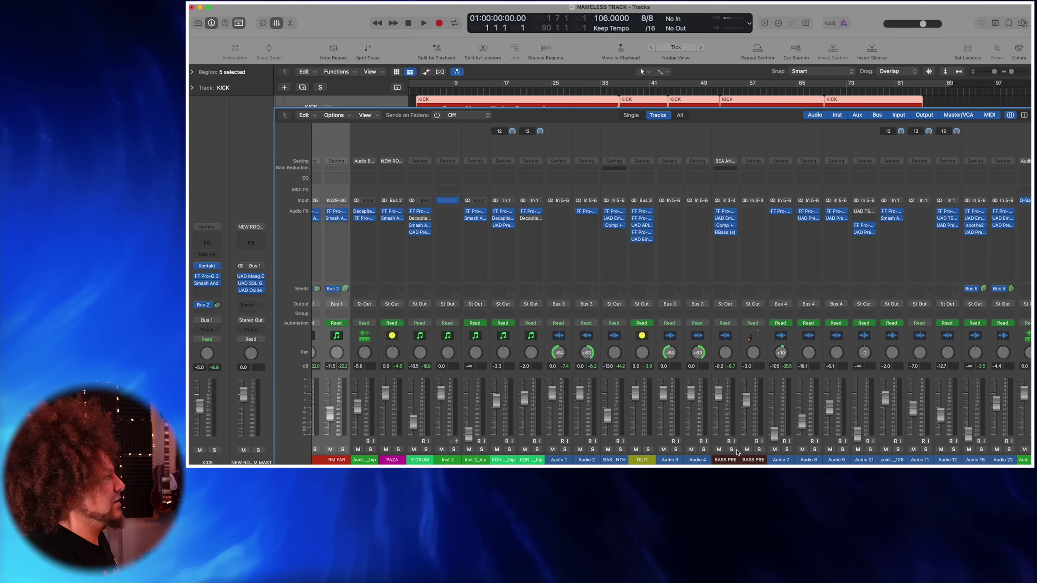
scroll(515, 356, left, 6)
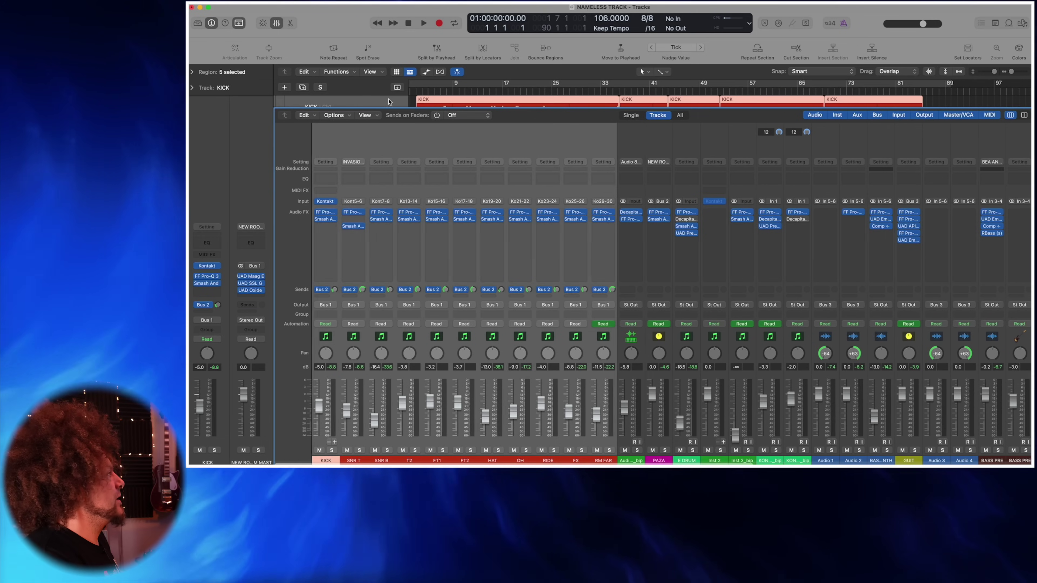
Step: Open the Kontakt instrument on the KICK channel and show the full kit view of GGD - P4 Kit
click(335, 144)
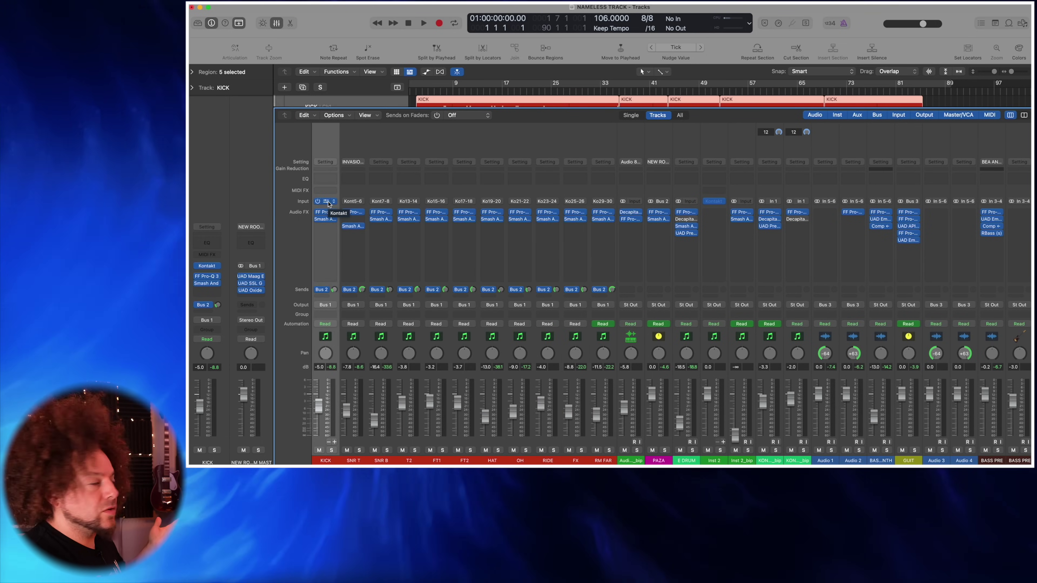
click(327, 201)
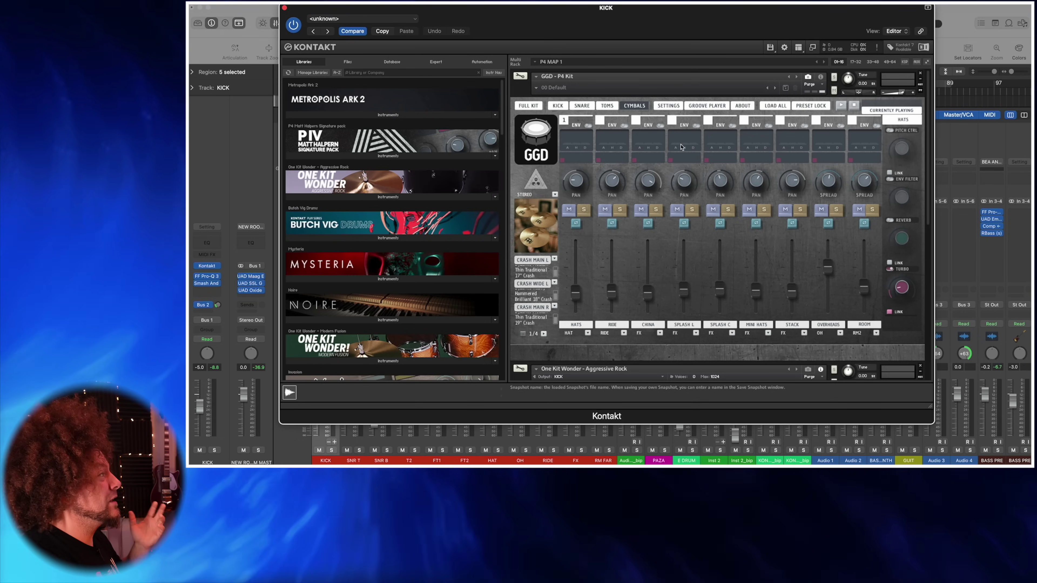
click(528, 106)
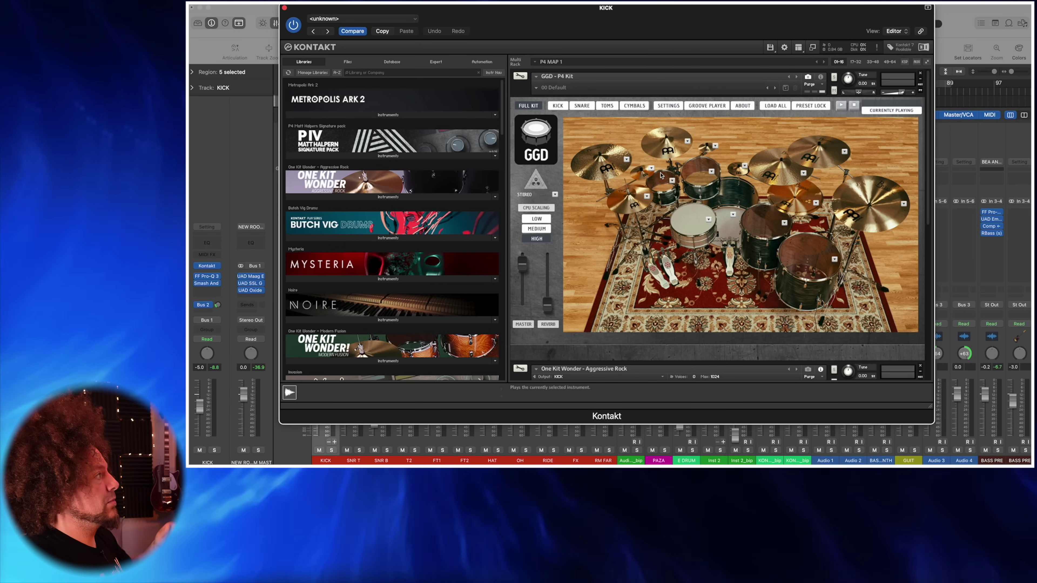
Step: Hide the built-in mixer of the One Kit Wonder - Aggressive Rock instrument so its whole drum kit is shown
scroll(670, 182, down, 5)
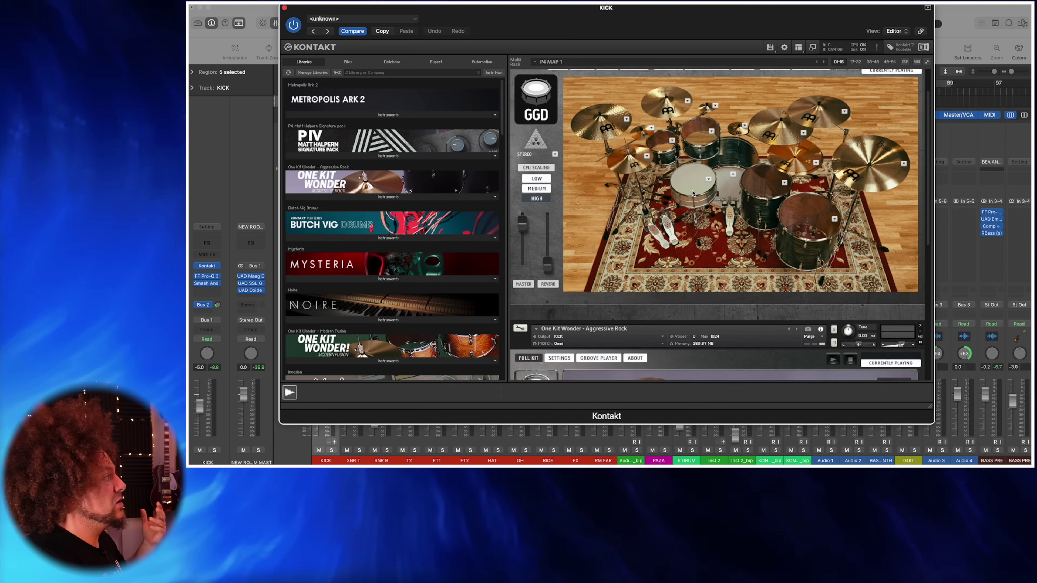
scroll(663, 182, down, 6)
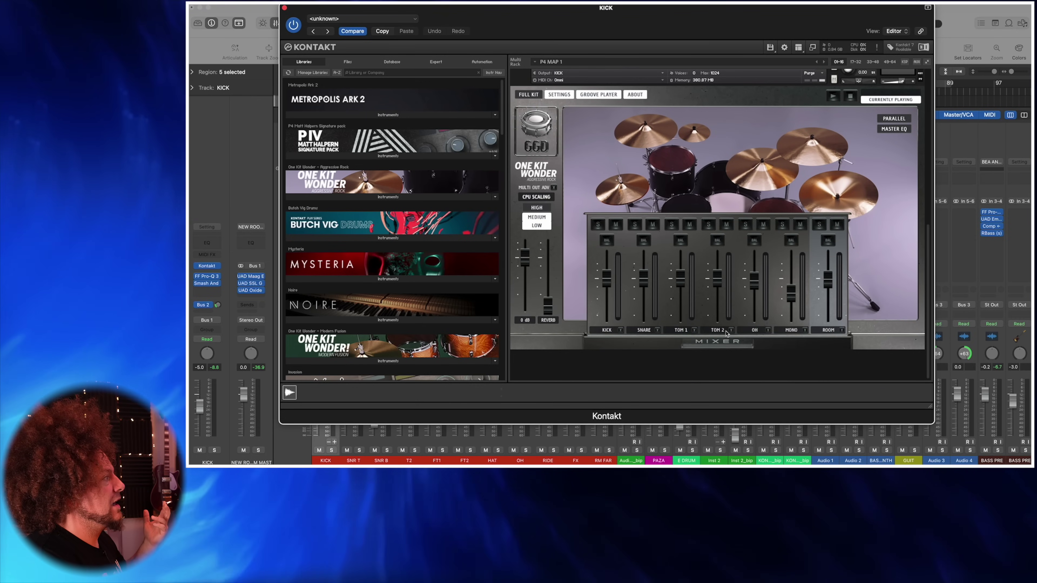
click(725, 347)
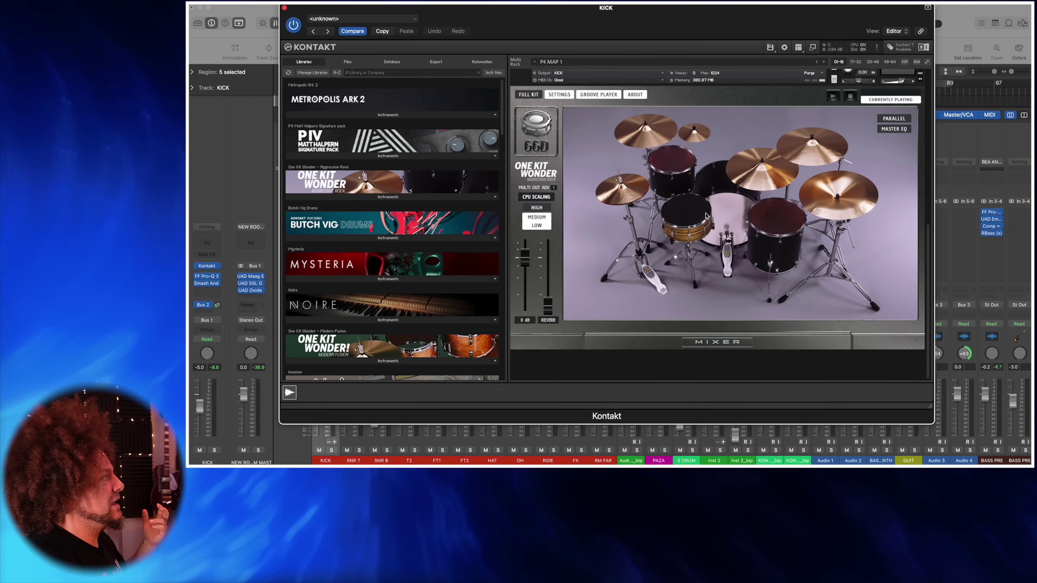
Step: Audition the snare of GGD - P4 Kit and the snare of One Kit Wonder - Aggressive Rock
scroll(705, 216, up, 10)
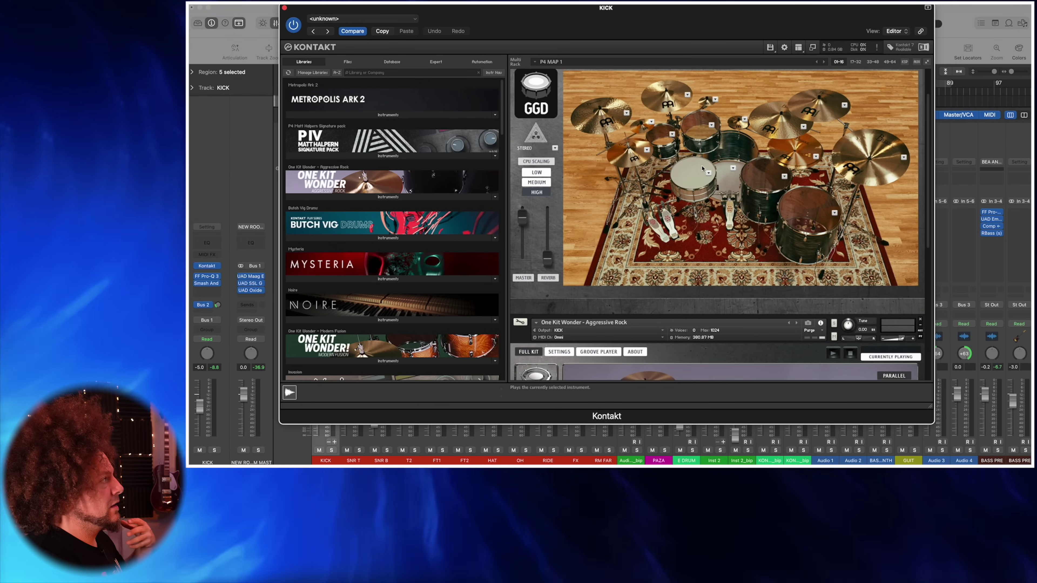
scroll(708, 157, up, 2)
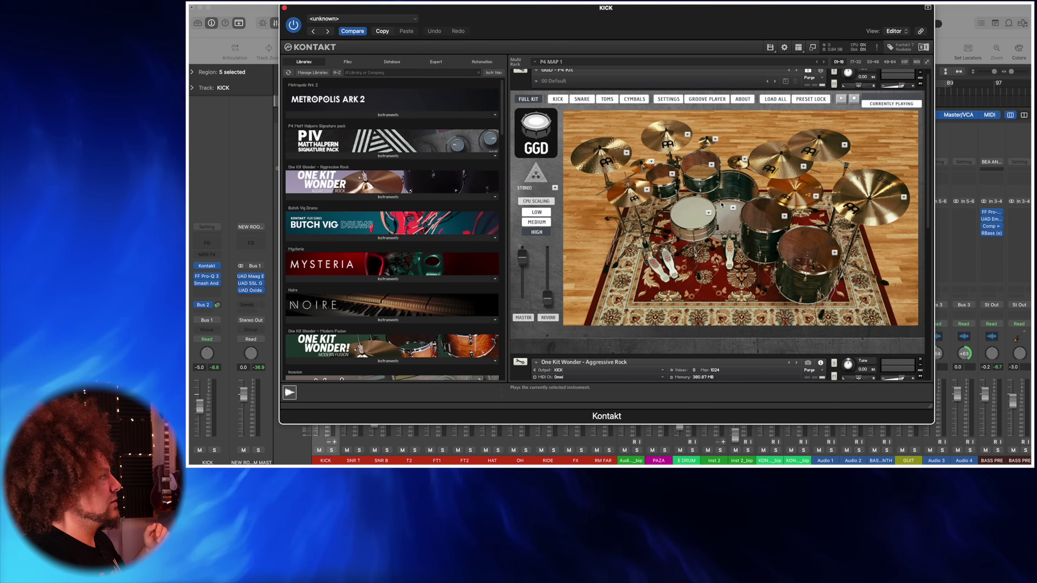
click(693, 218)
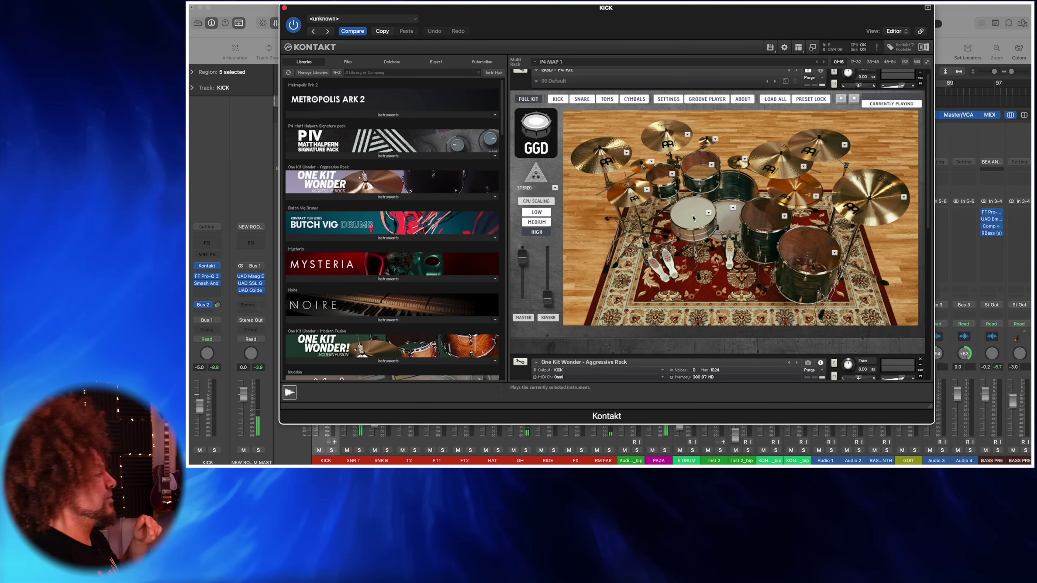
scroll(690, 217, down, 5)
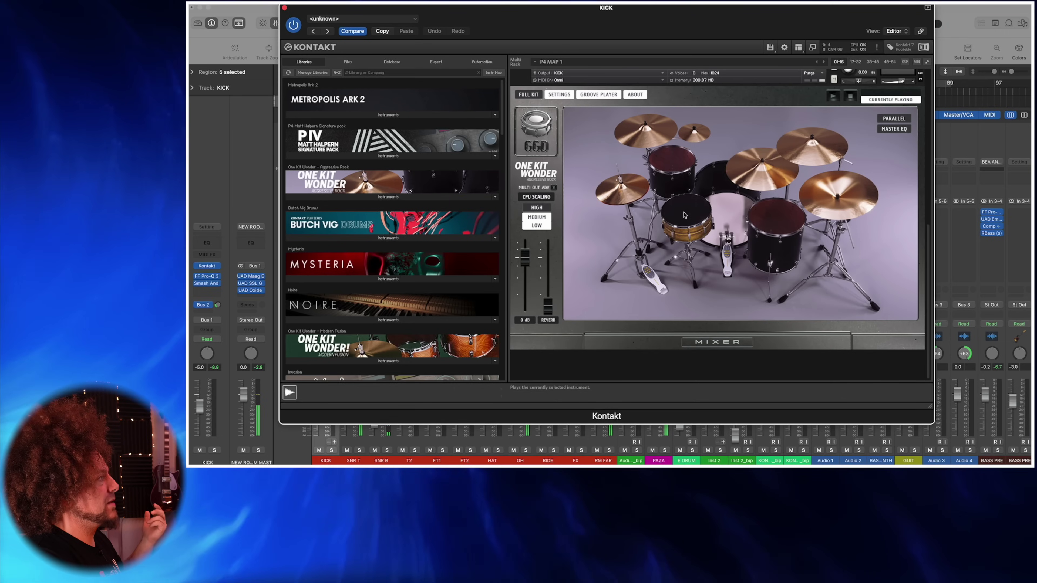
click(685, 215)
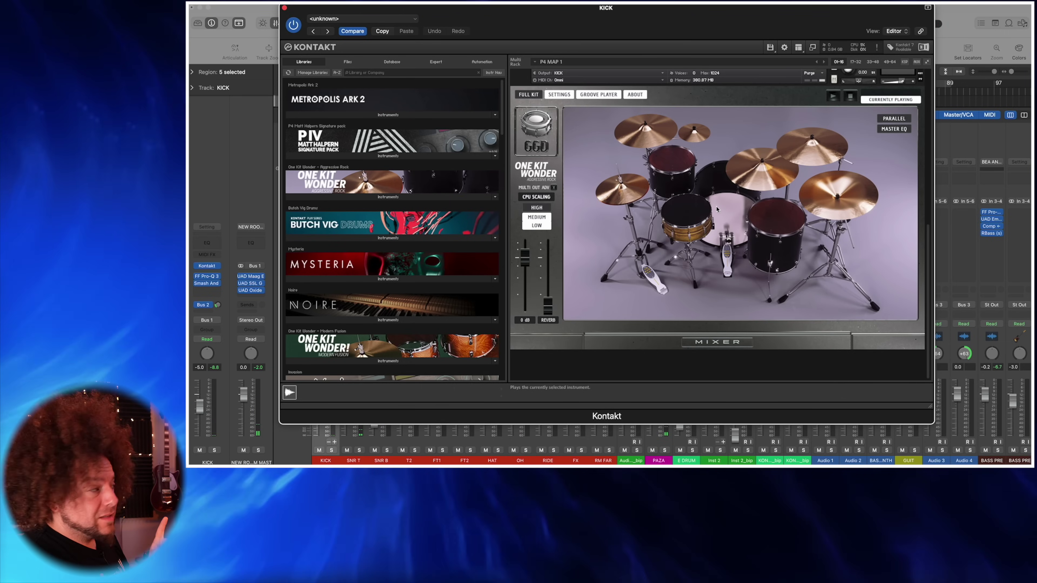
scroll(721, 214, up, 2)
scroll(731, 262, down, 2)
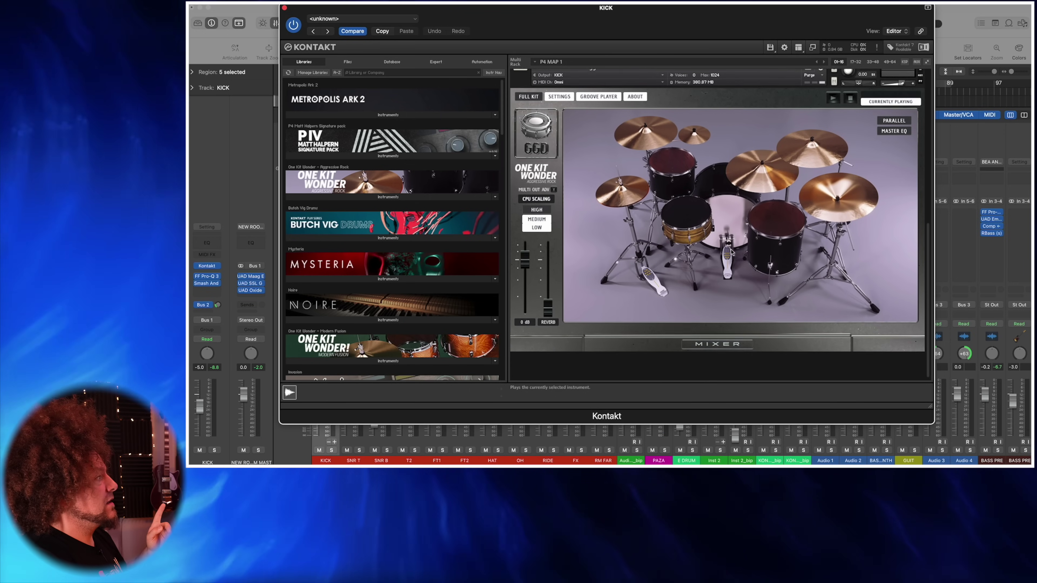
scroll(733, 276, up, 8)
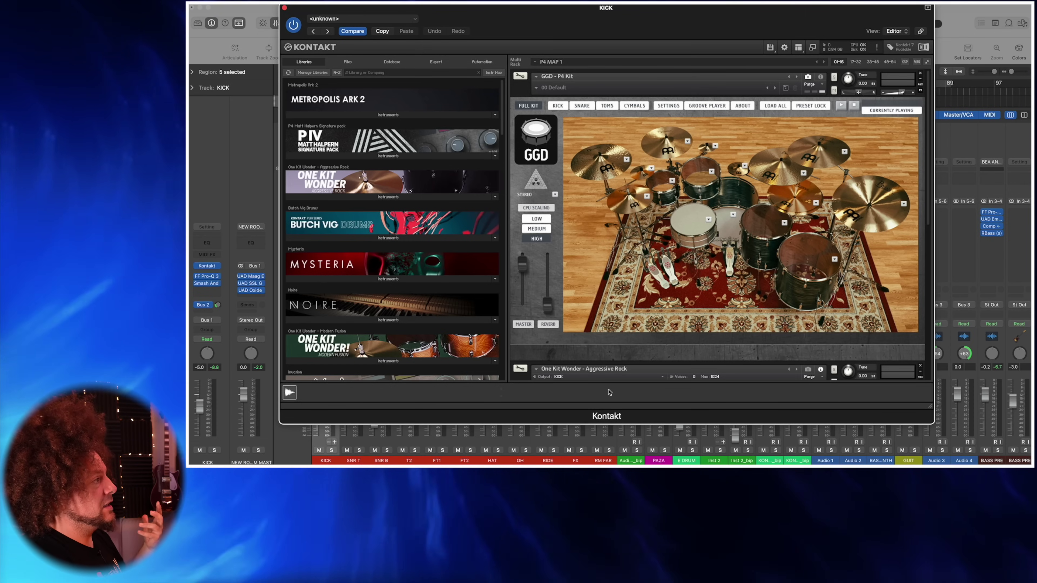
scroll(693, 325, down, 8)
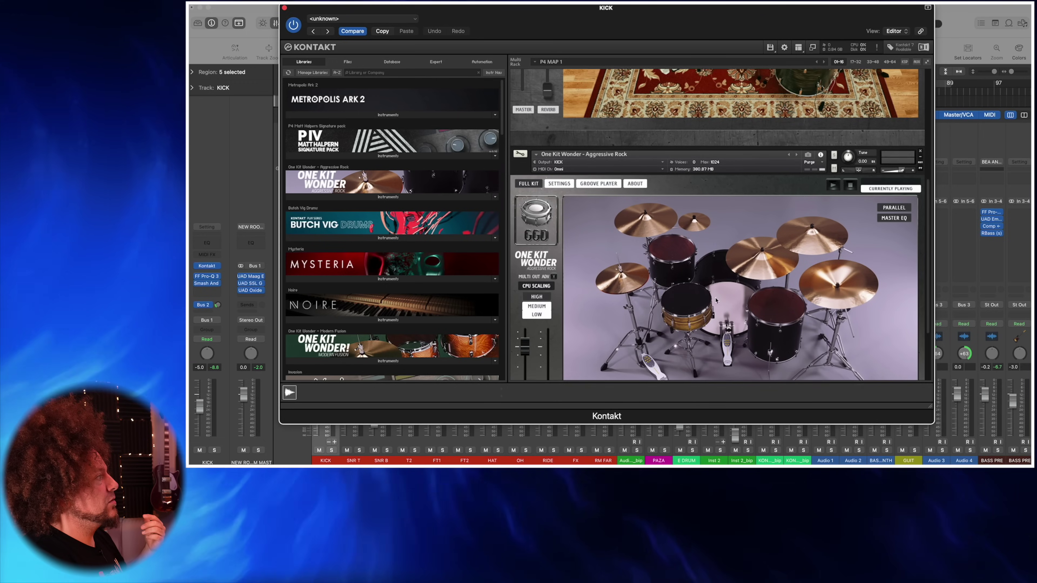
Step: Show the One Kit Wonder - Aggressive Rock mixer and inspect the output assignments of its KICK and SNARE channels
click(721, 345)
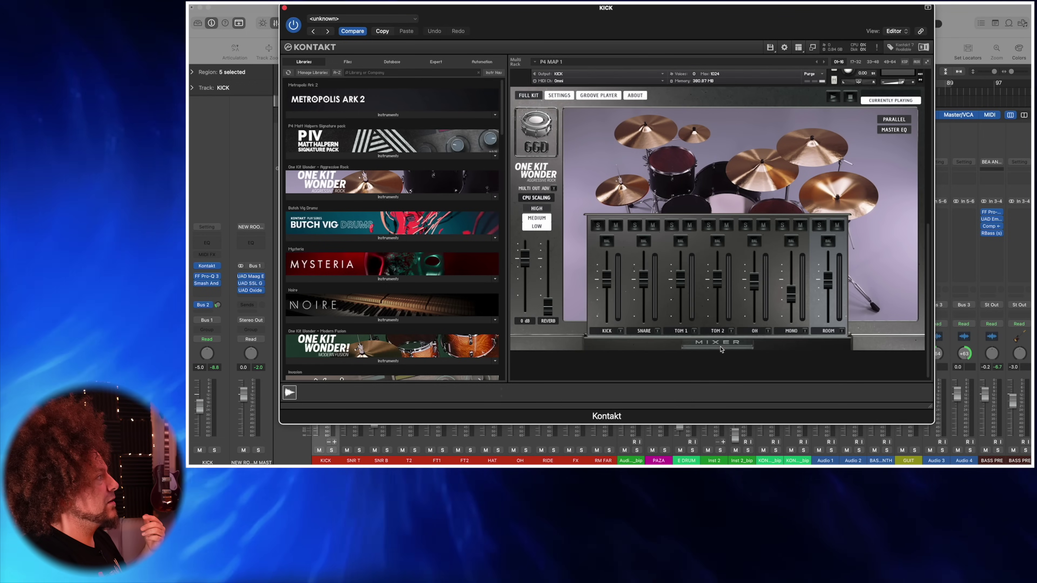
click(620, 331)
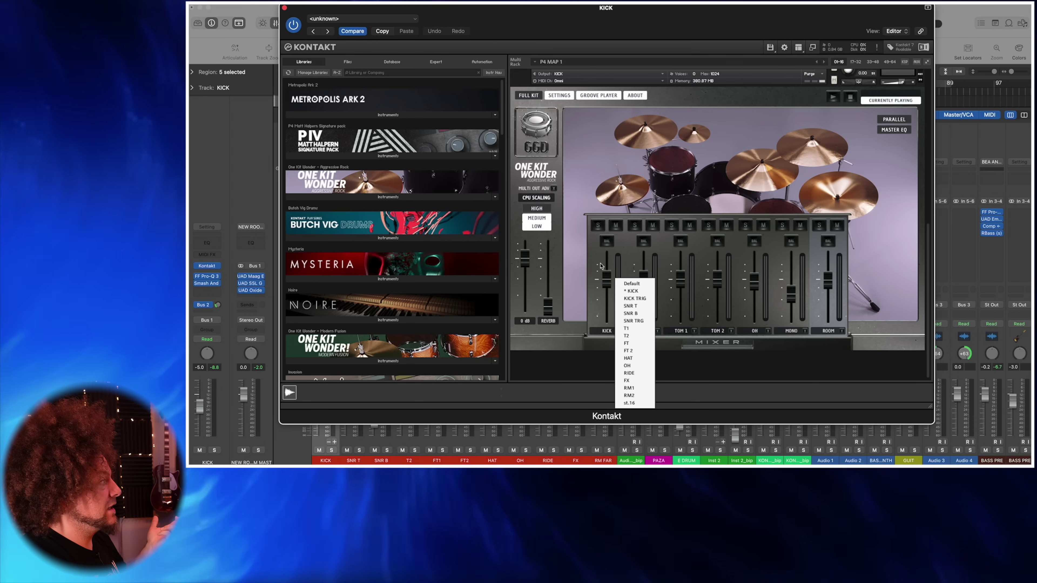
click(611, 352)
click(614, 351)
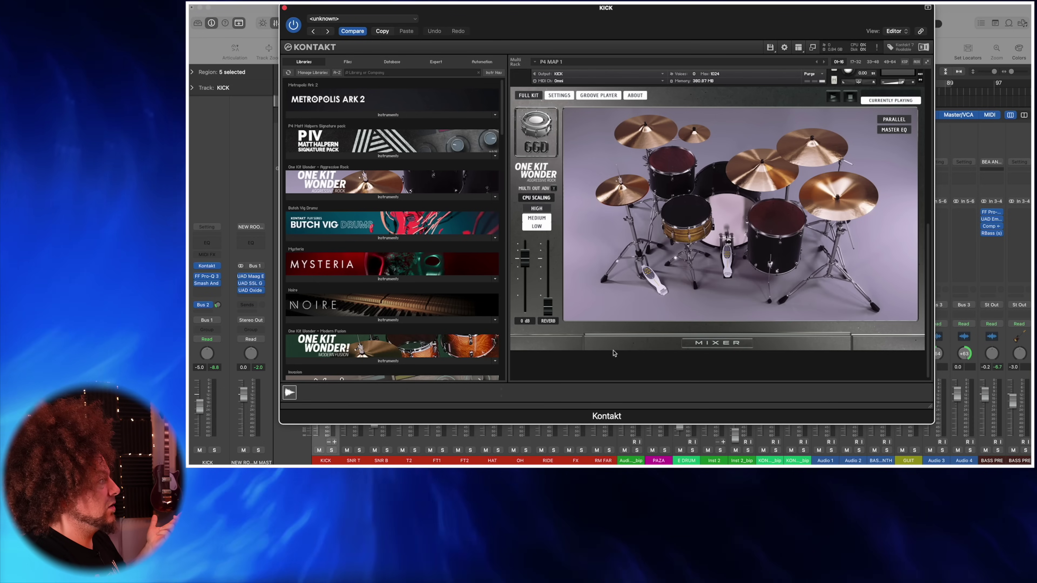
click(701, 350)
click(652, 331)
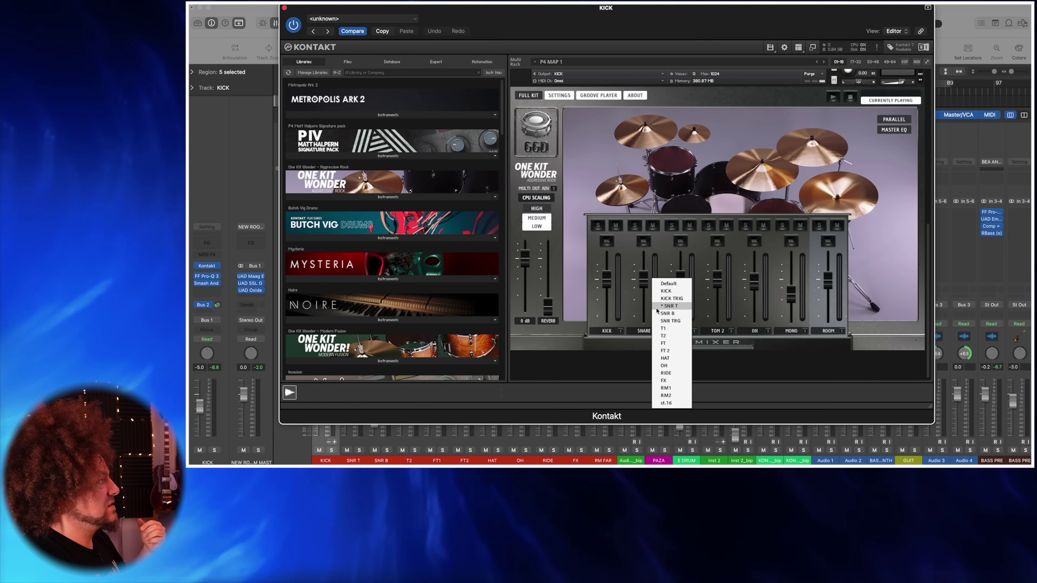
click(622, 344)
click(621, 343)
Step: Inspect the output assignments of the OH and ROOM channels in the One Kit Wonder mixer, and close the Kontakt window
click(734, 341)
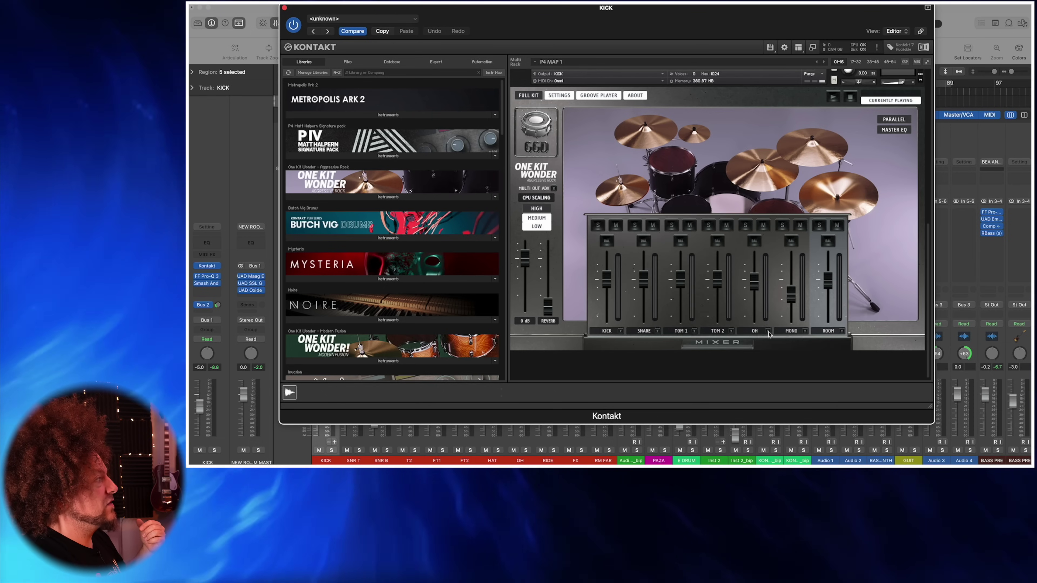
click(768, 332)
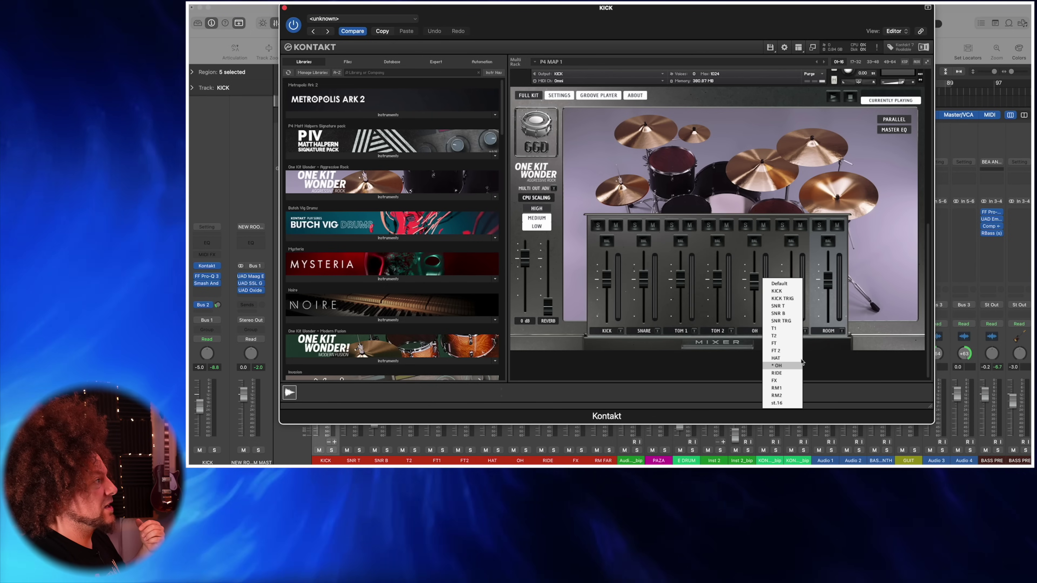
click(845, 333)
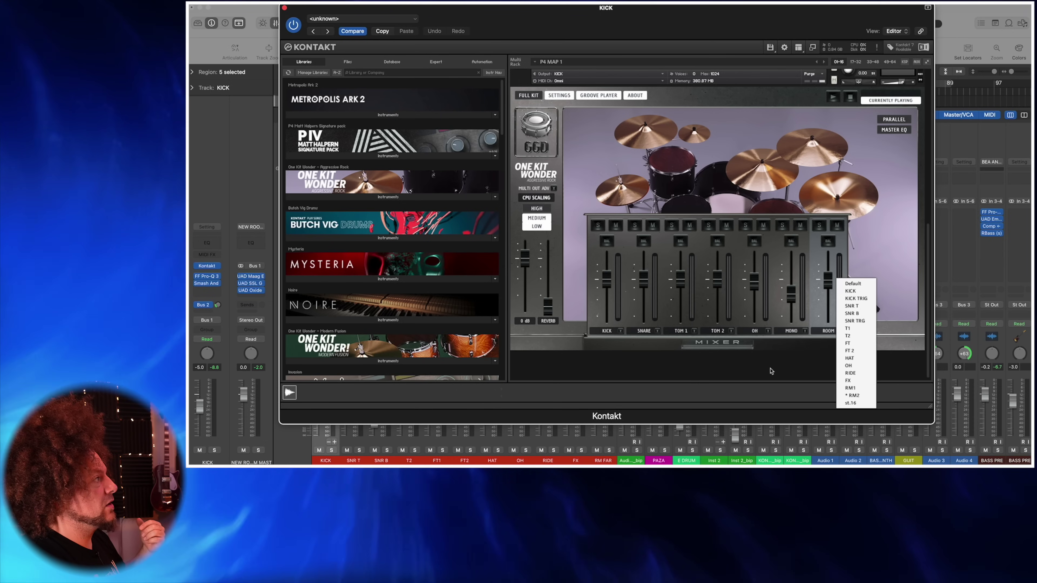
click(853, 393)
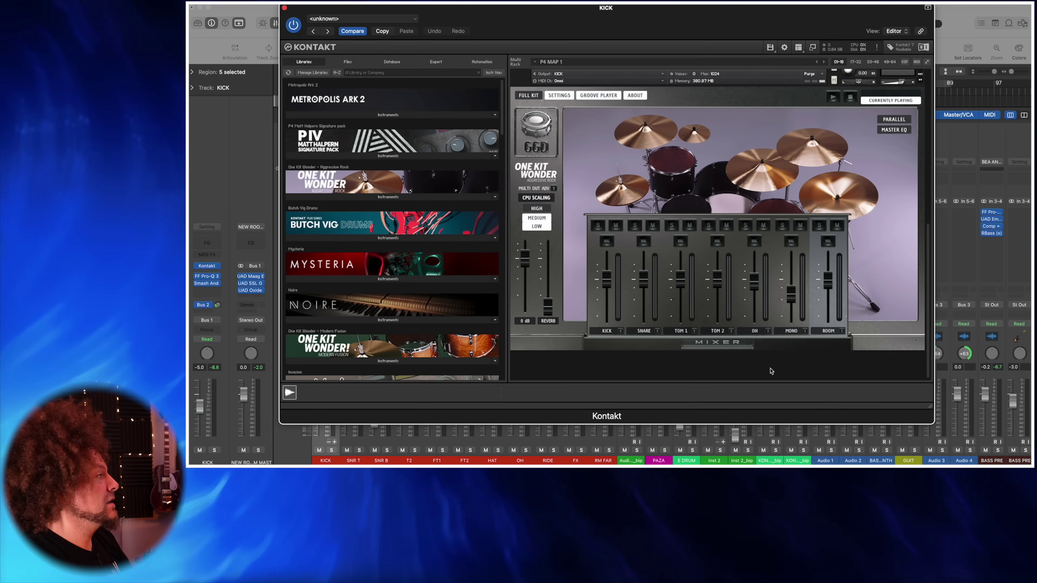
click(717, 344)
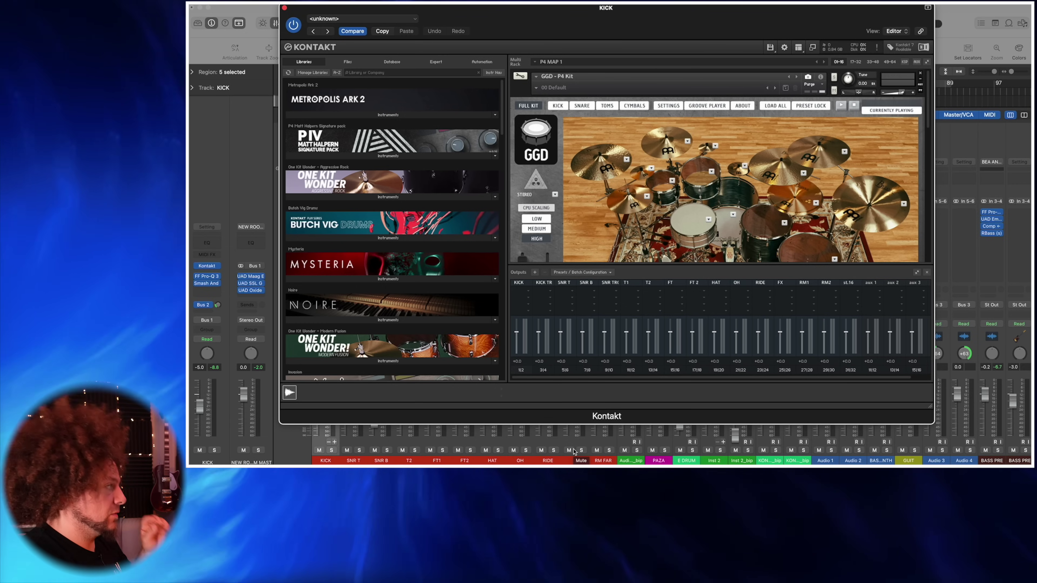
key(super+w)
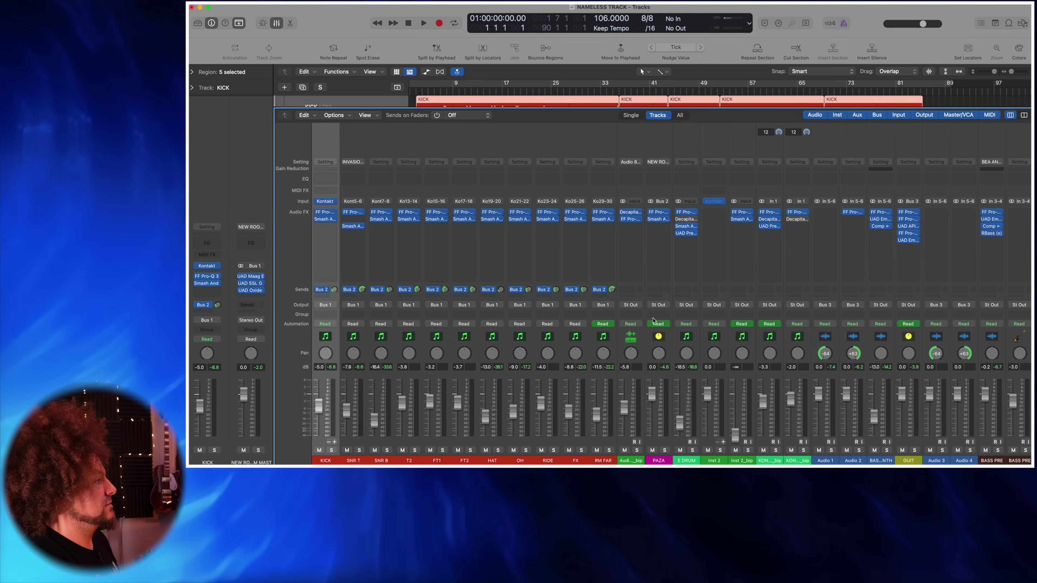
Step: Play the track and watch the channel levels across the mixer, from the drums to the master and back
scroll(941, 362, right, 10)
key(space)
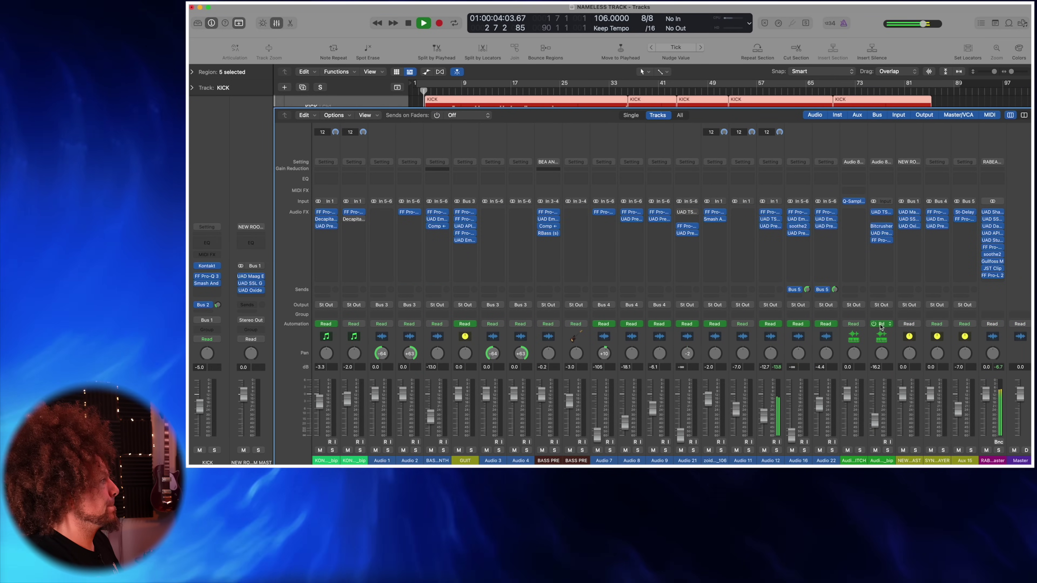
scroll(881, 328, left, 10)
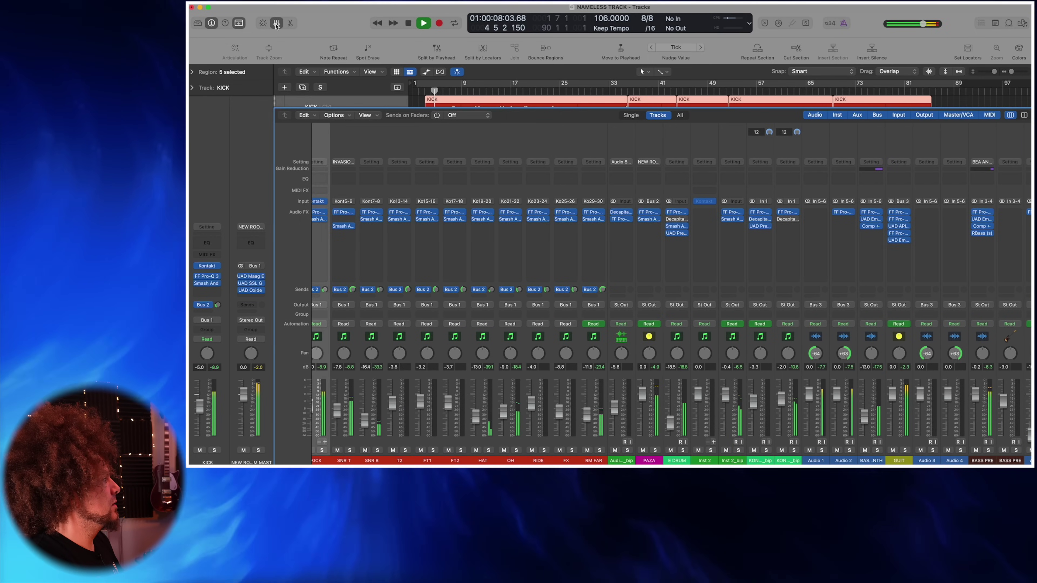
scroll(490, 290, left, 2)
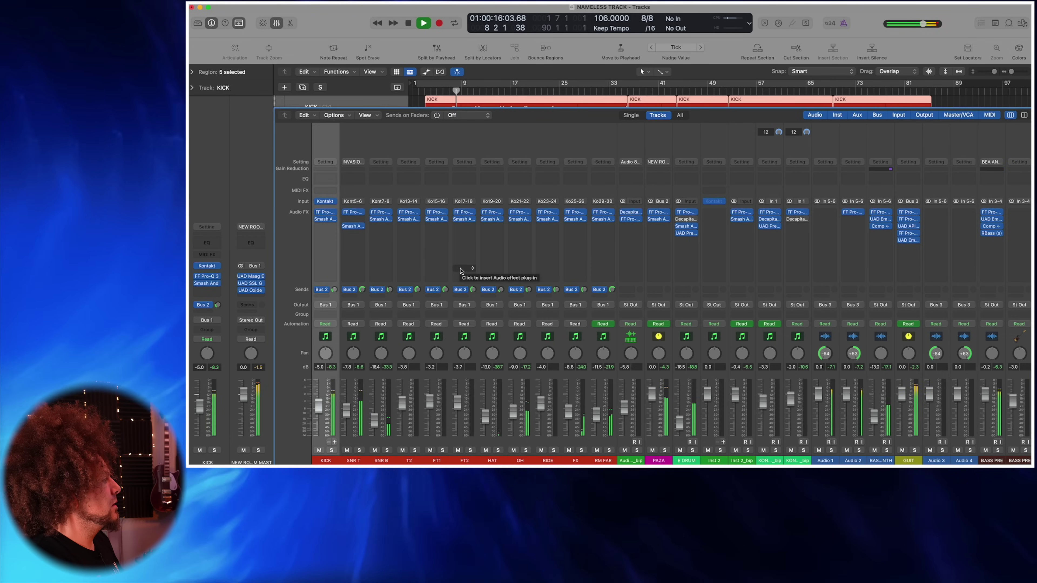
Step: Audition the drums by soloing the Bus 1 drum master channel and the PAZA channel during playback, and stop the track
scroll(451, 268, right, 10)
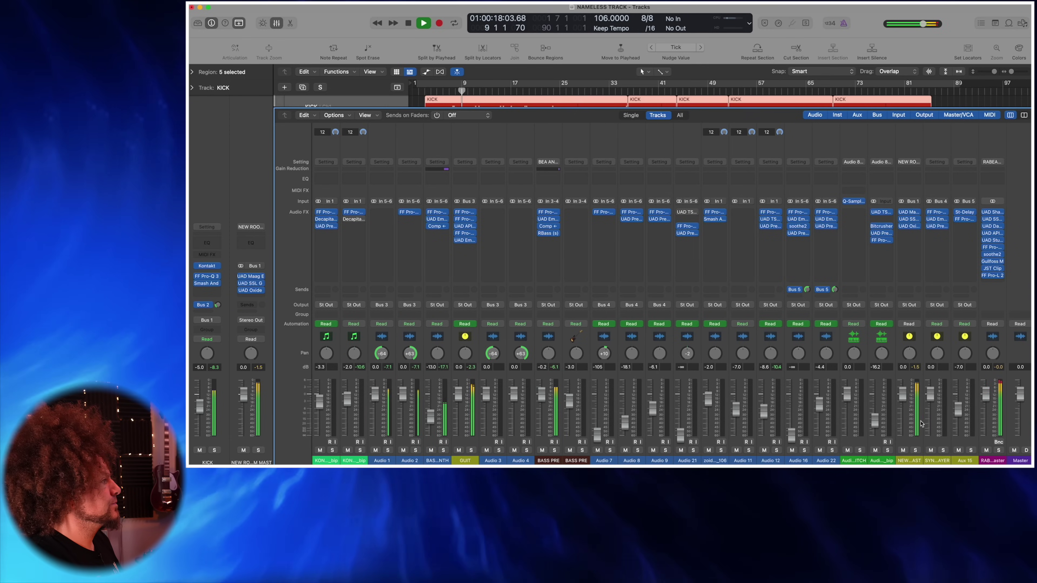
click(915, 450)
scroll(676, 443, left, 10)
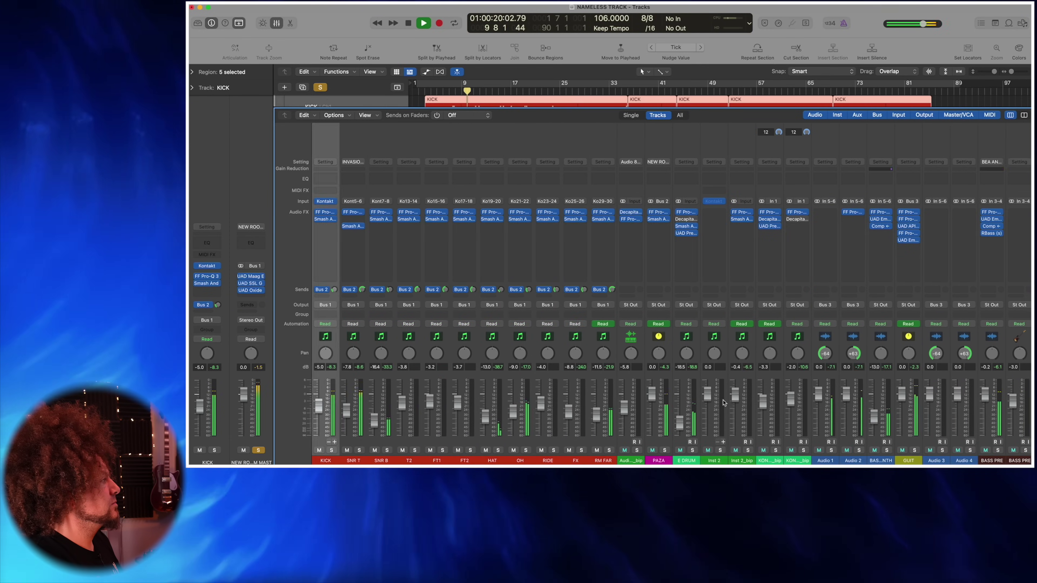
click(665, 450)
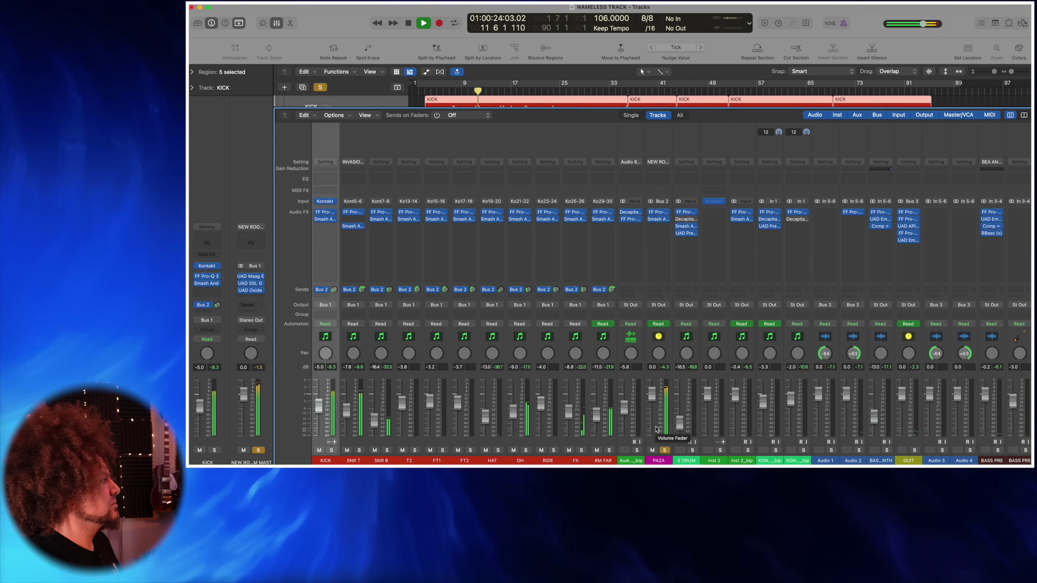
scroll(660, 417, right, 15)
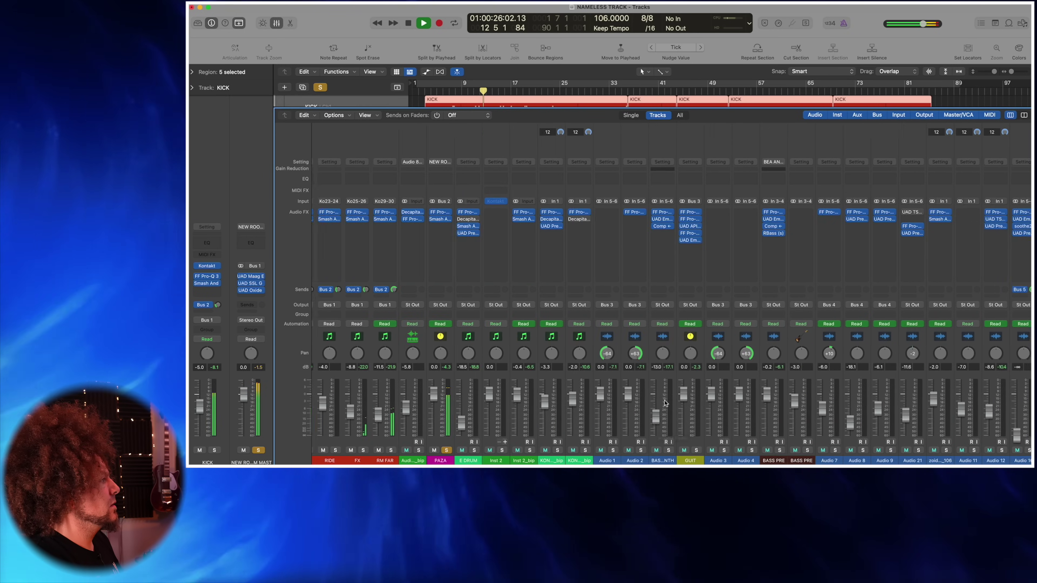
key(space)
Step: Highlight the drum channels KICK through RM FAR and the PAZA channel to review how the drums are routed
scroll(664, 403, left, 15)
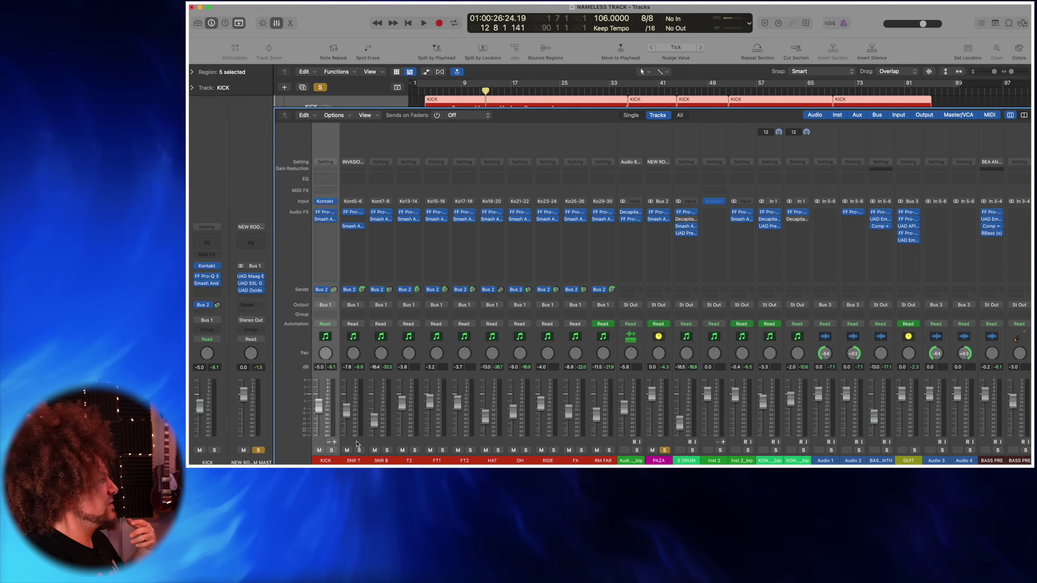
shift+click(599, 458)
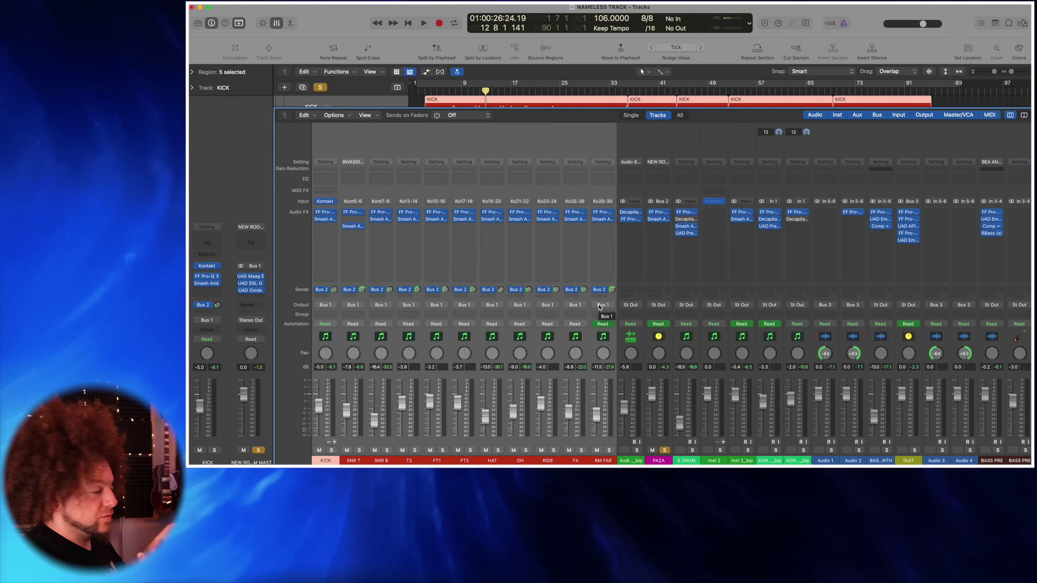
scroll(600, 307, right, 10)
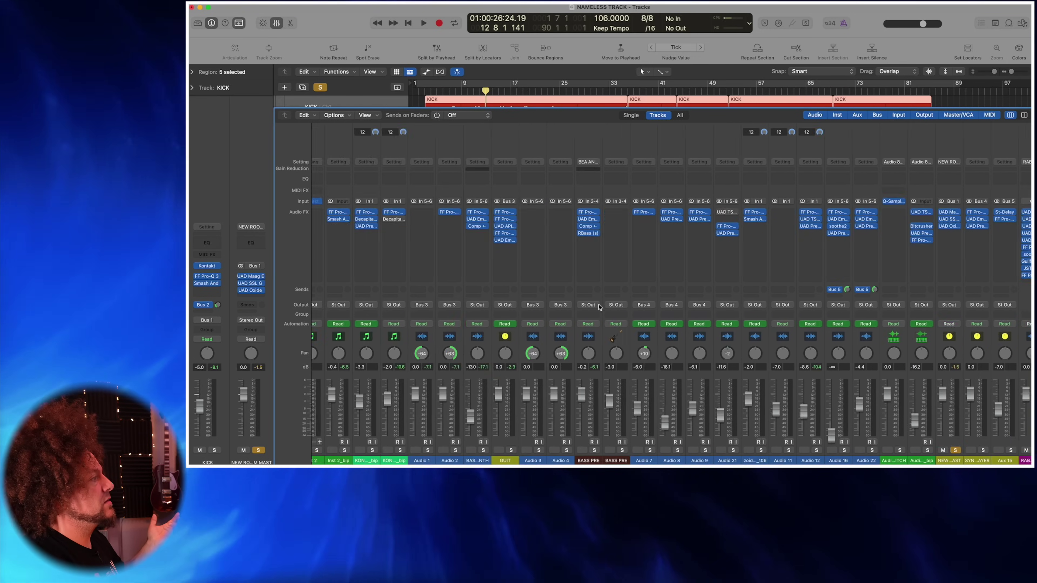
click(908, 273)
scroll(908, 273, left, 10)
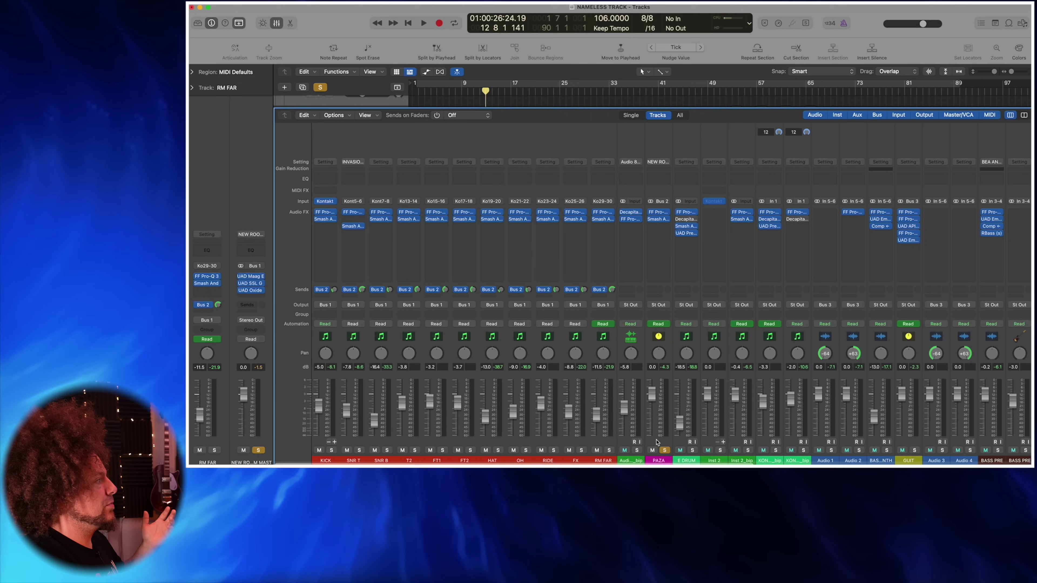
click(657, 442)
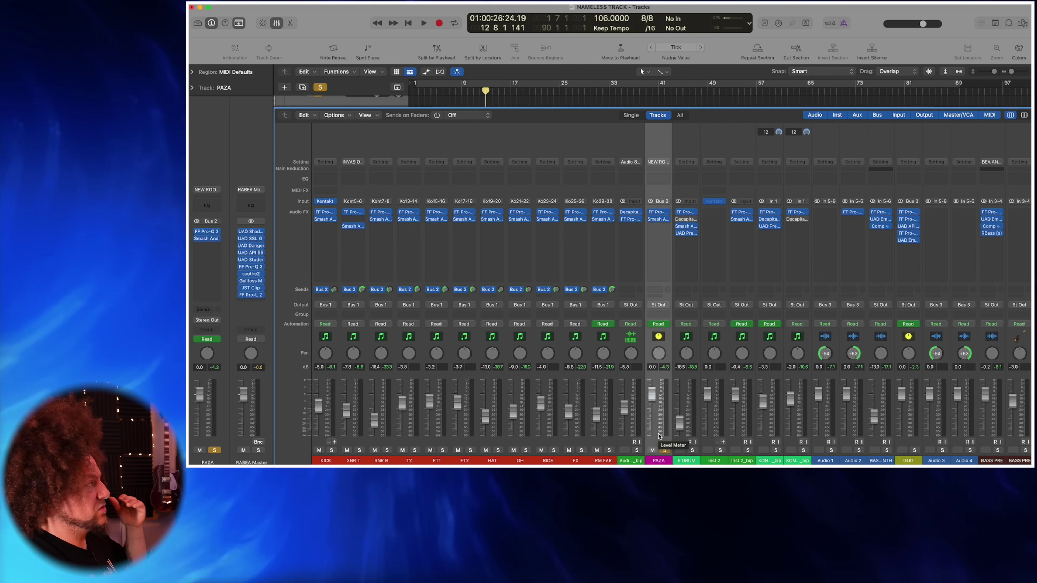
drag(325, 152, 607, 156)
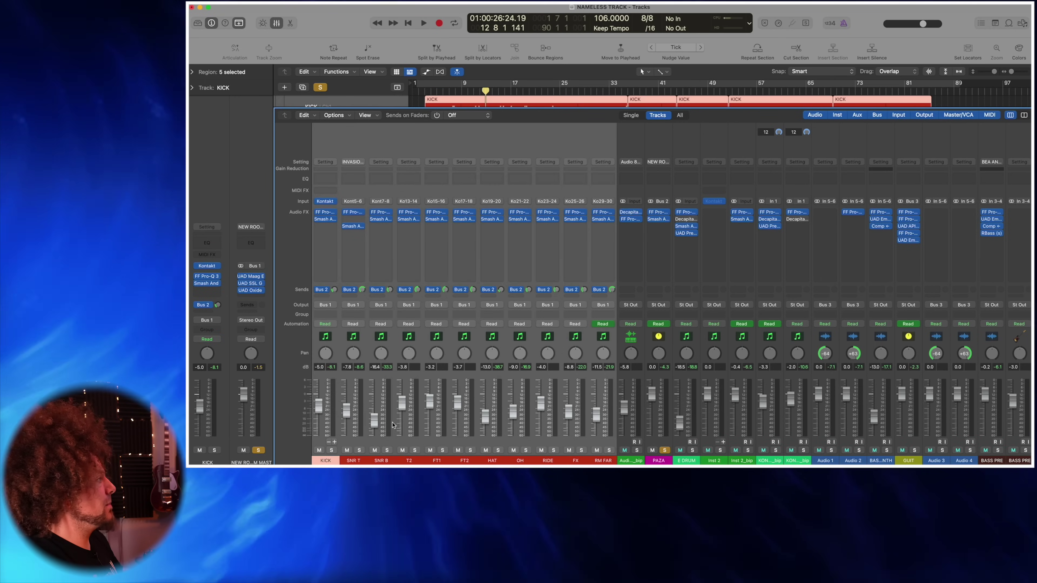
Step: Select only the KICK channel, clear all solos, and view the FF Pro-Q 3 equalizer on KICK
click(324, 459)
key(ctrl+alt+super+s)
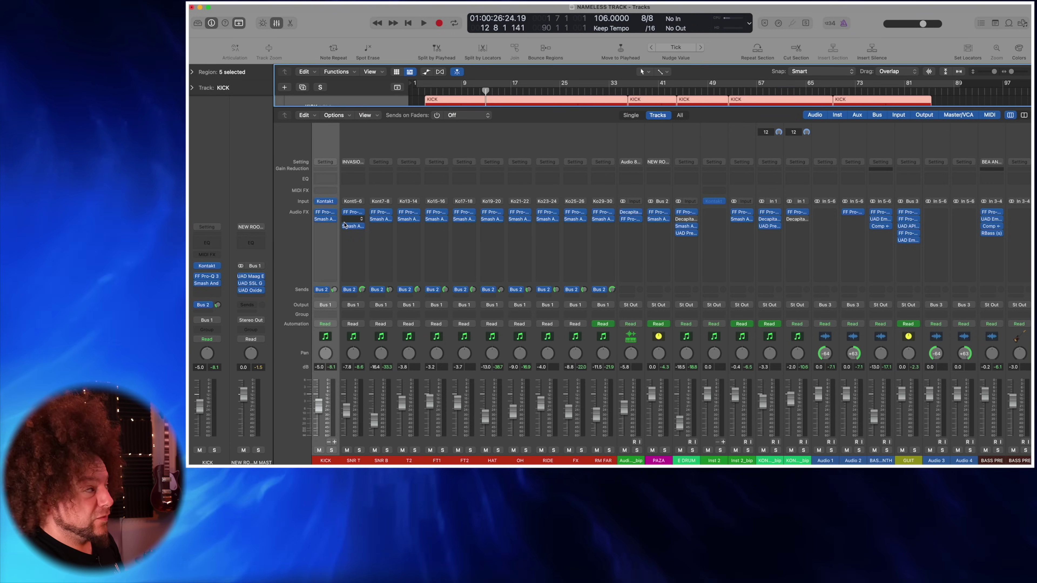
drag(343, 215, 326, 213)
click(327, 213)
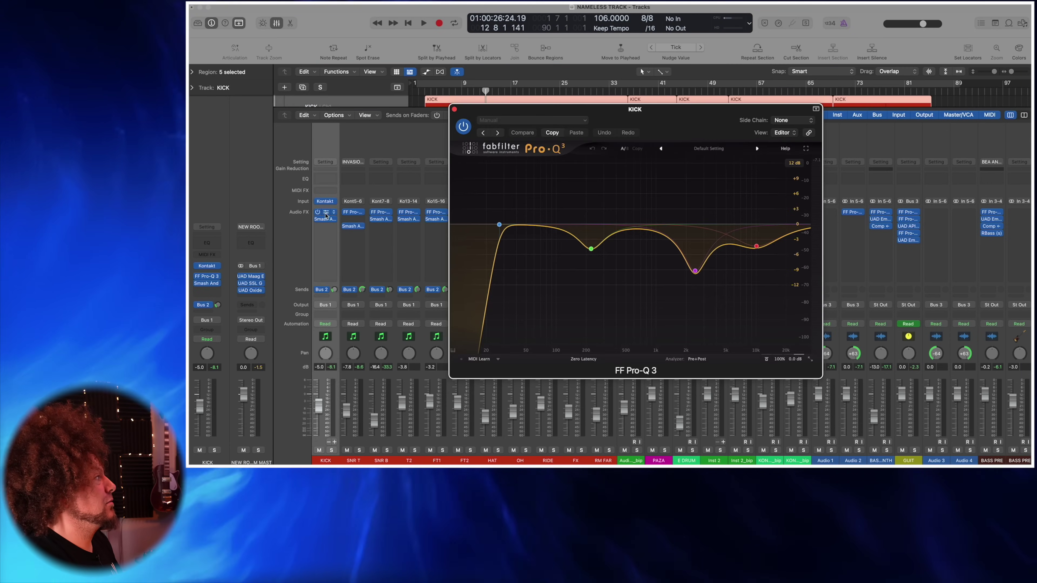
click(454, 110)
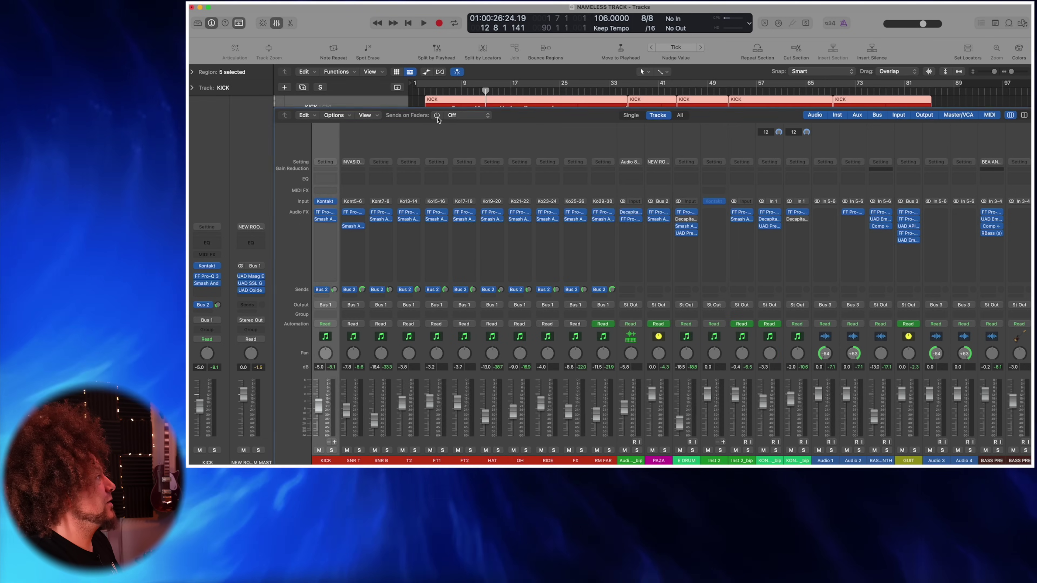
Step: Examine the FF Pro-Q 3 curve on SNR B and the Smash And Grab compressor on KICK, and close both plug-ins
click(382, 213)
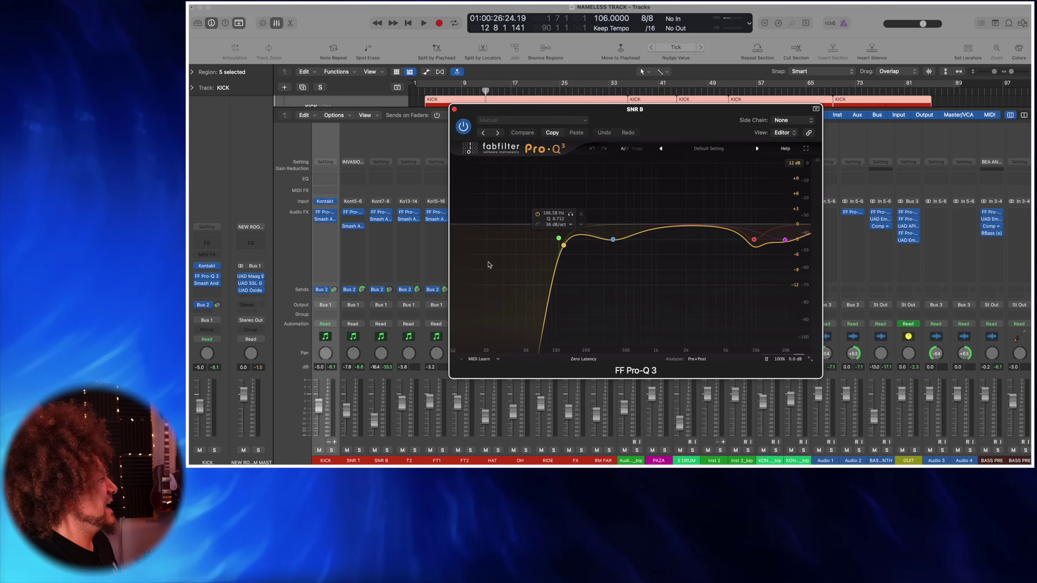
click(327, 220)
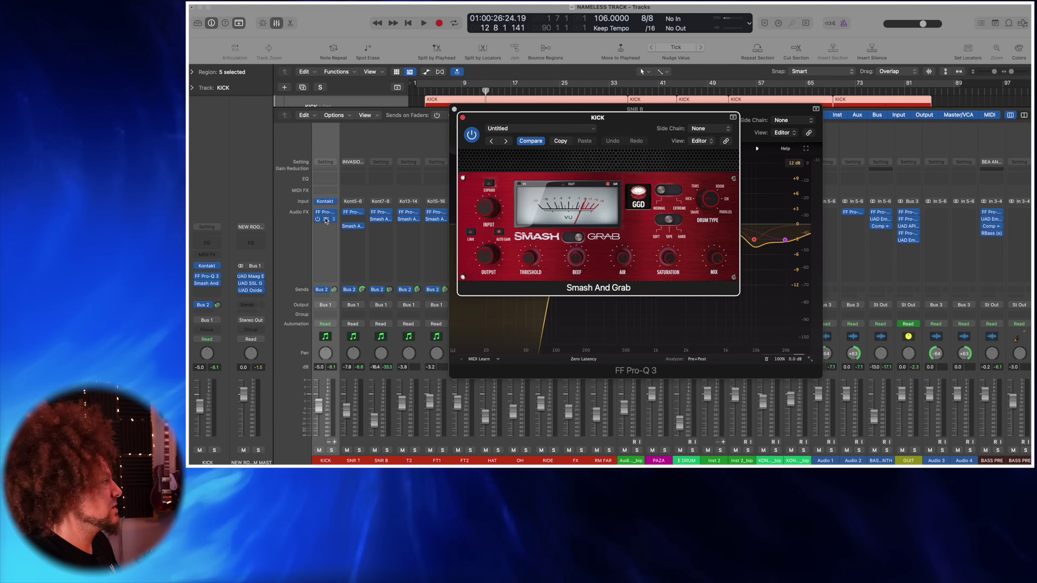
alt+click(462, 118)
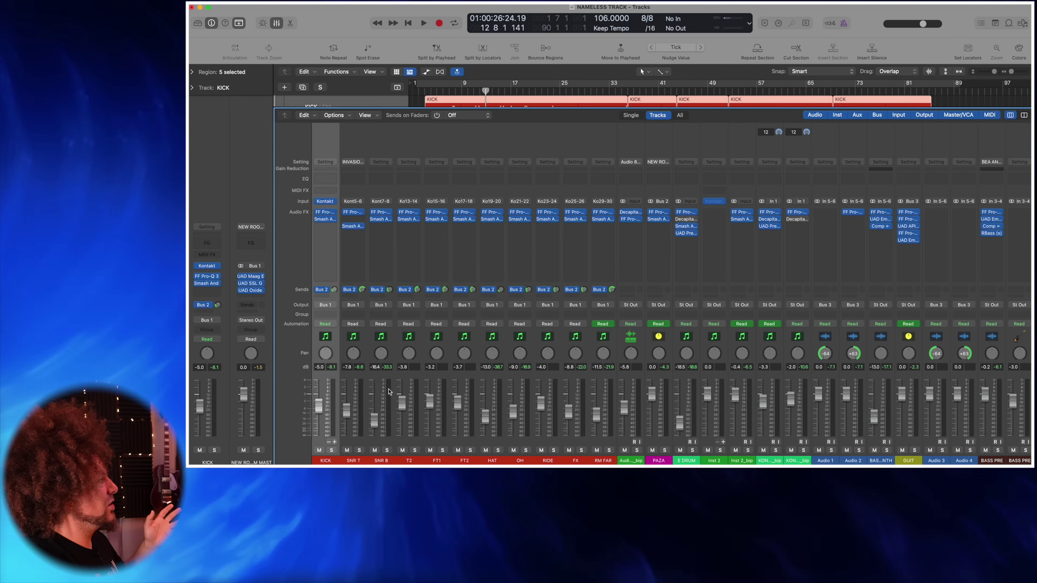
Step: Solo SNR T and play the track while comparing the FF Pro-Q 3 on SNR B bypassed and enabled
click(382, 213)
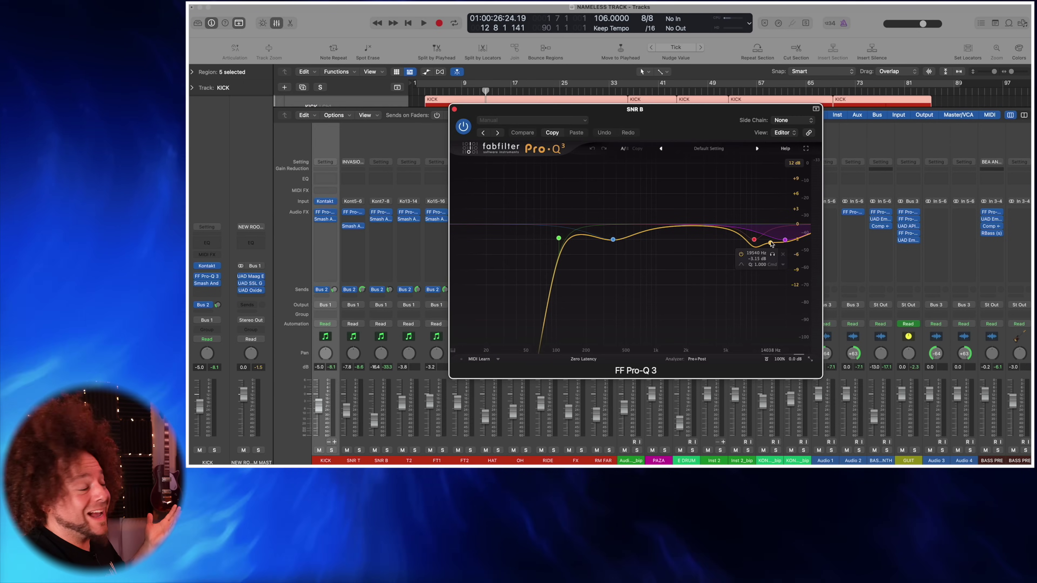
click(359, 450)
key(space)
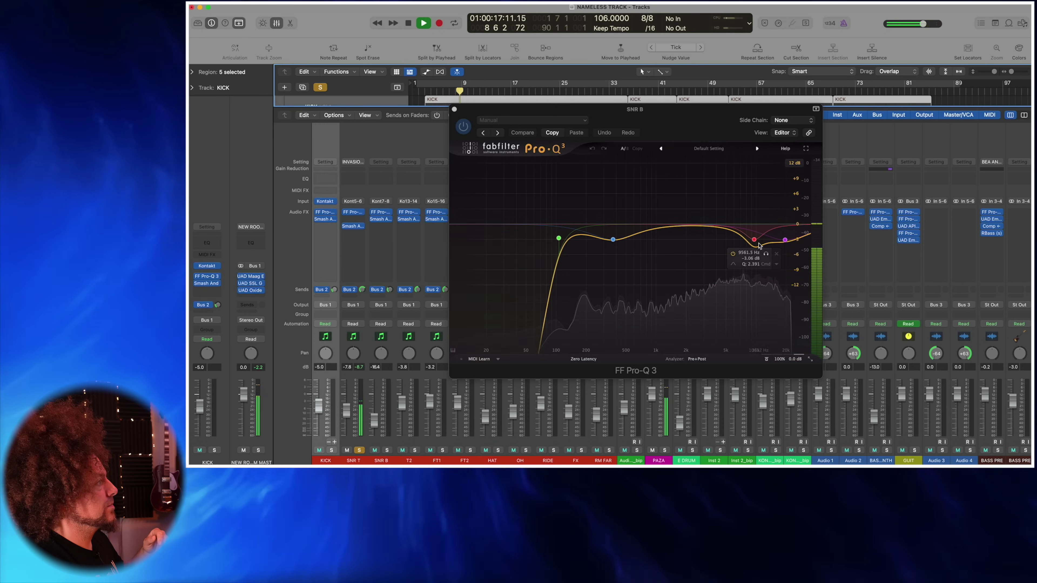
click(459, 128)
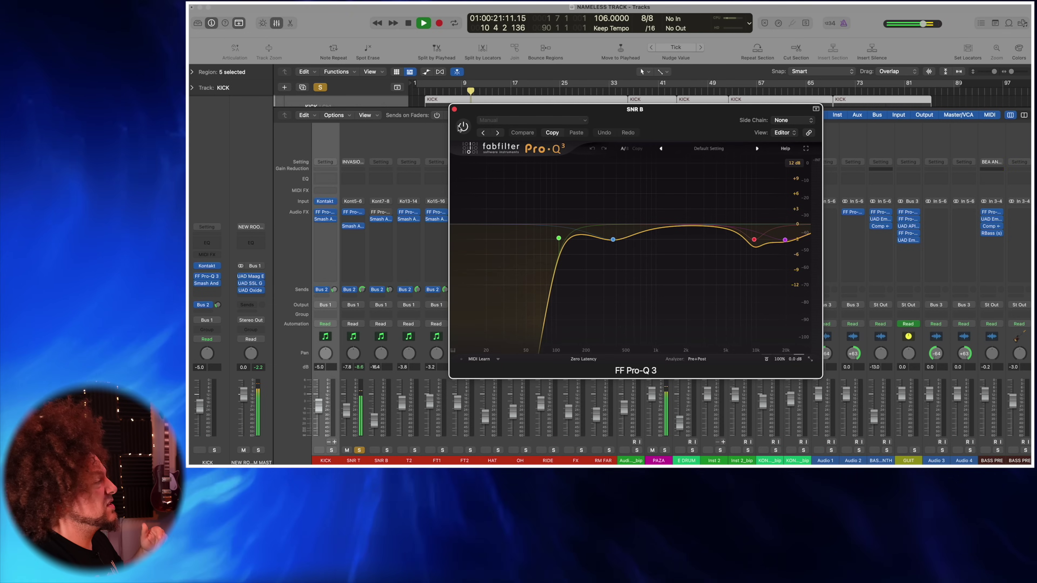
click(462, 127)
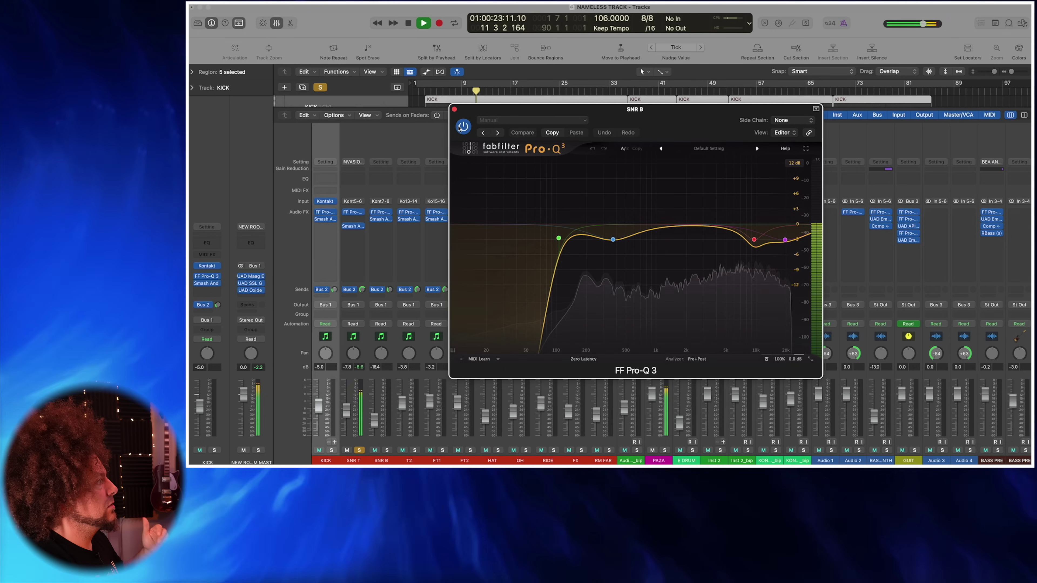
key(space)
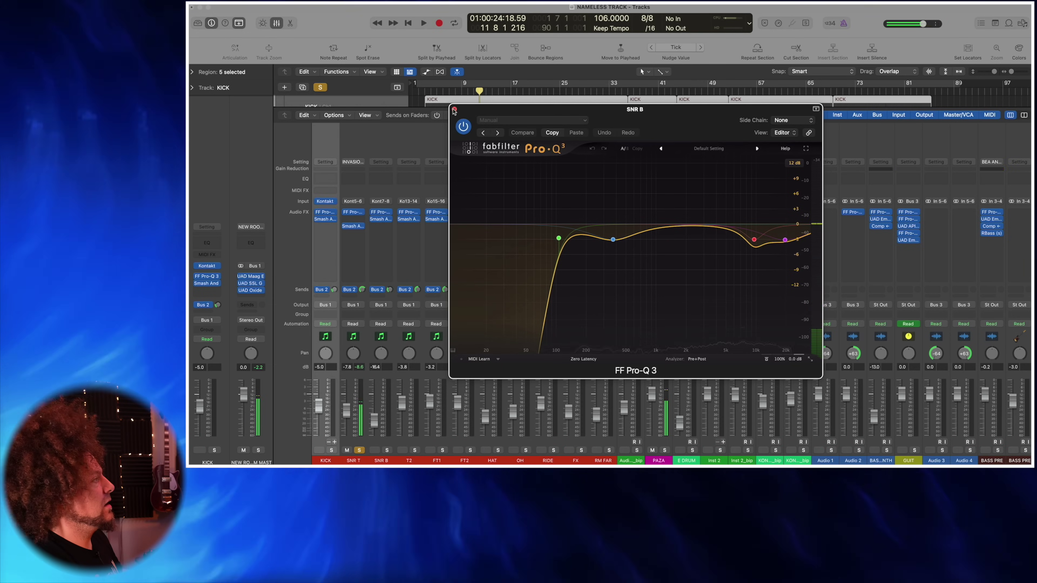
key(super+w)
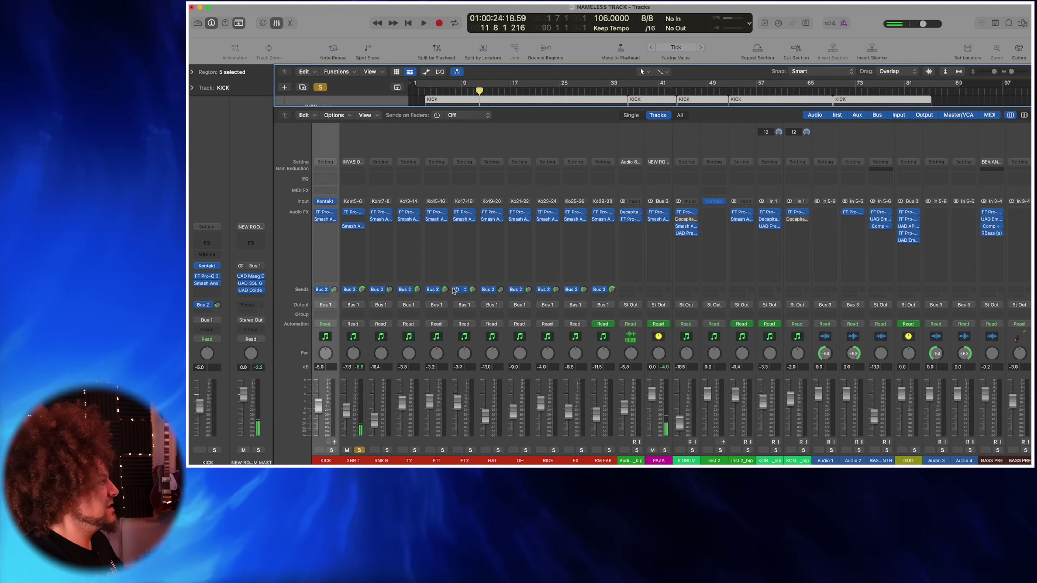
Step: Solo the PAZA channel and play the drums while auditioning the low-mid cut band in its FF Pro-Q 3
click(650, 386)
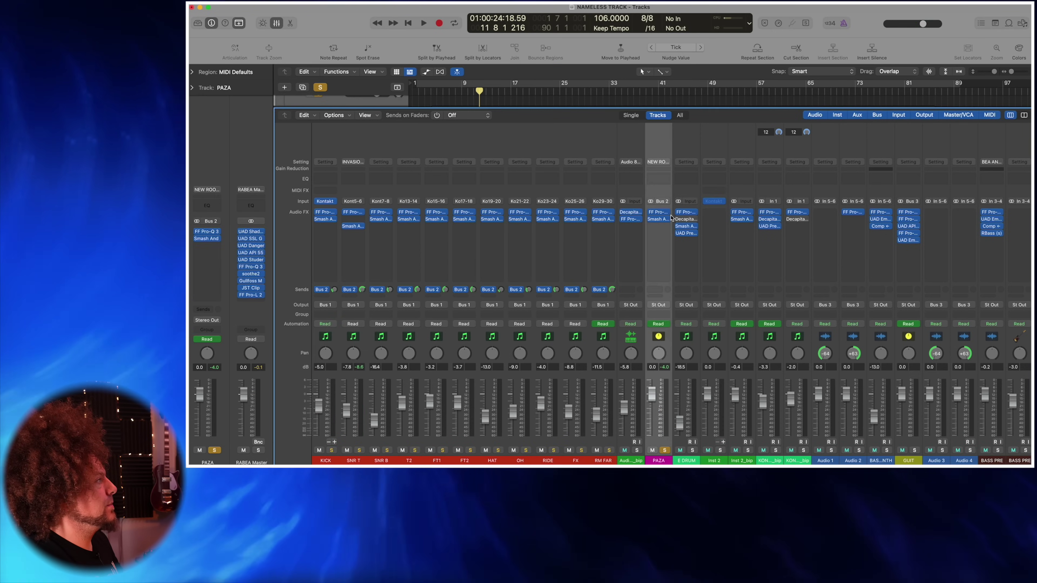
click(660, 213)
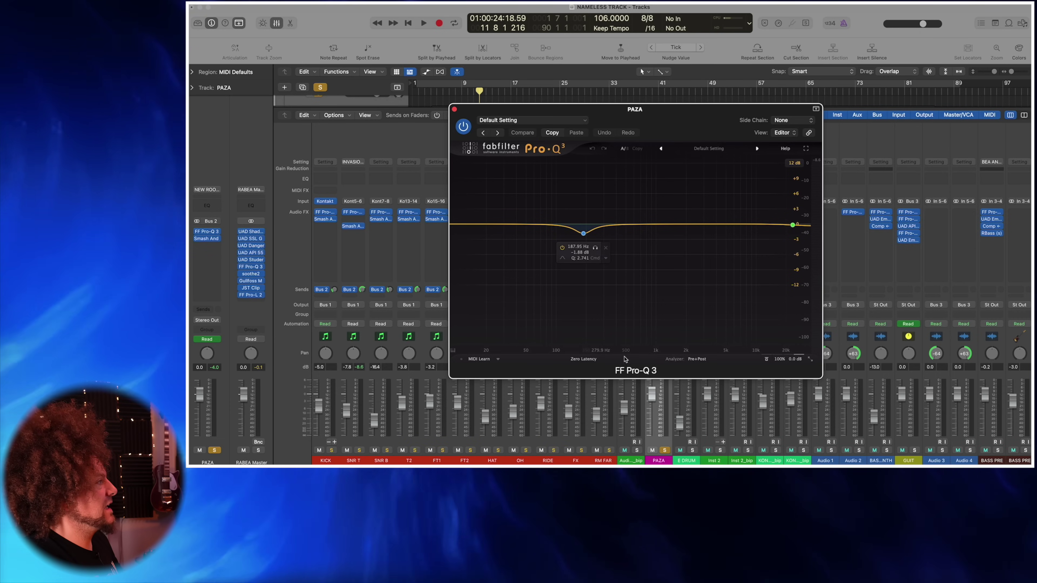
key(space)
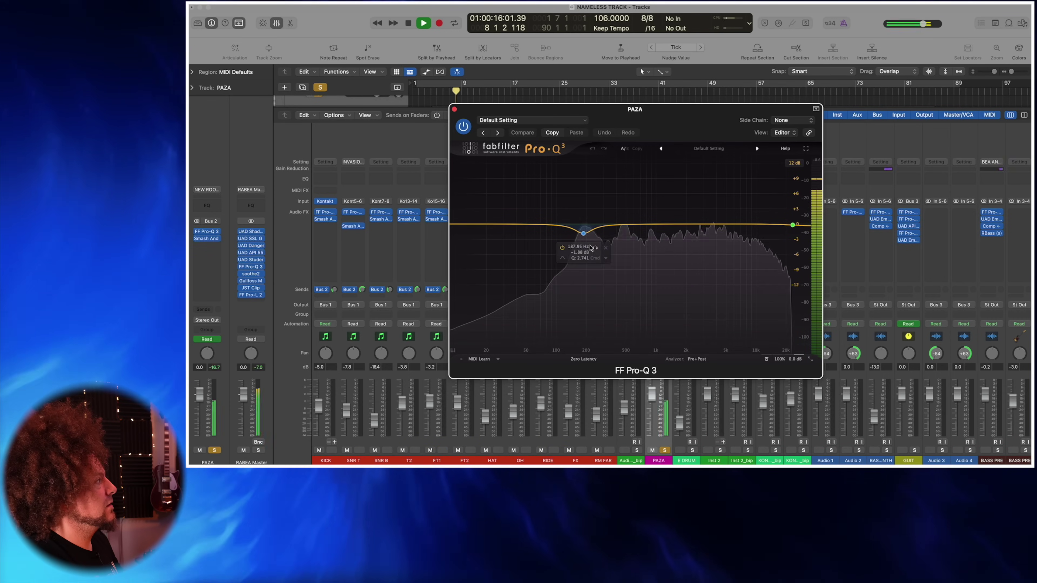
click(596, 249)
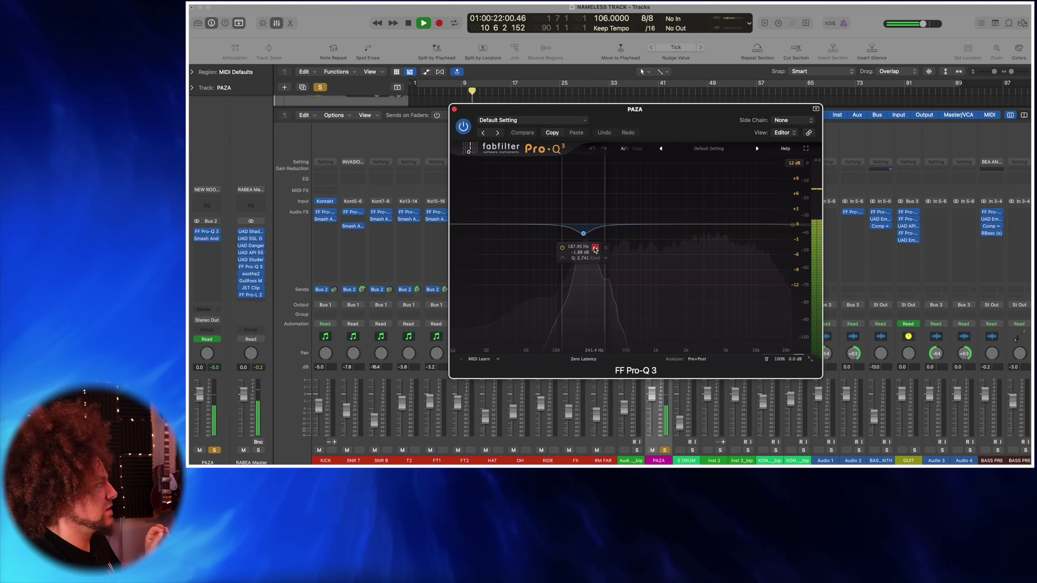
drag(595, 247, 596, 250)
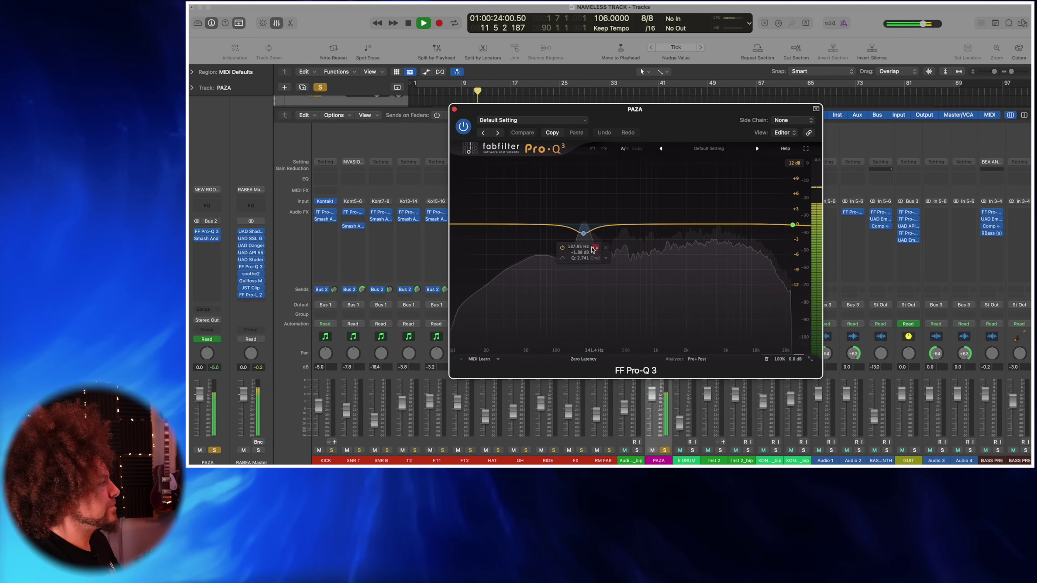
key(space)
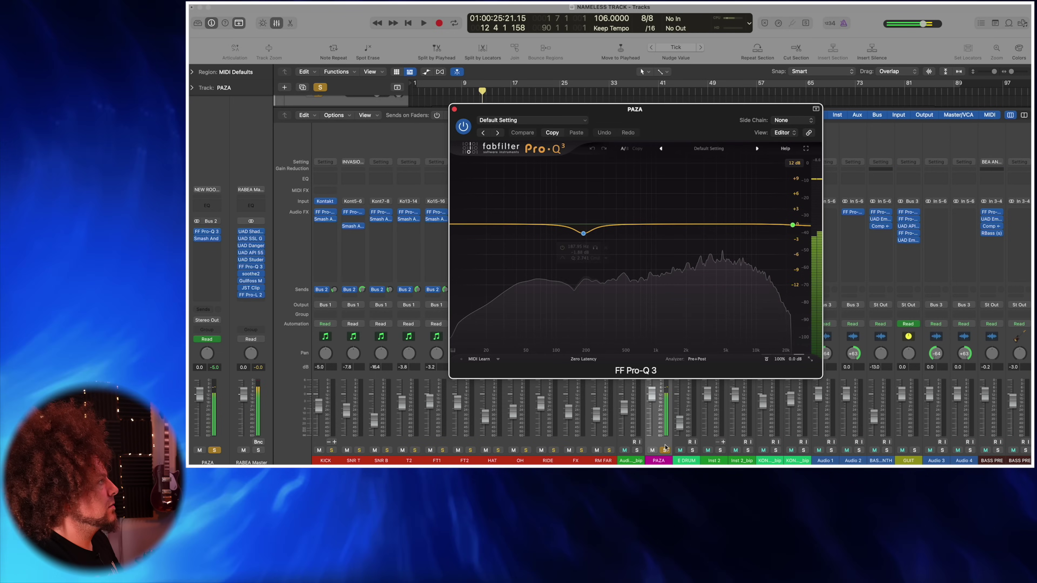
Step: Close the PAZA equalizer, examine the Smash And Grab compressor on the same channel, and close it
click(454, 109)
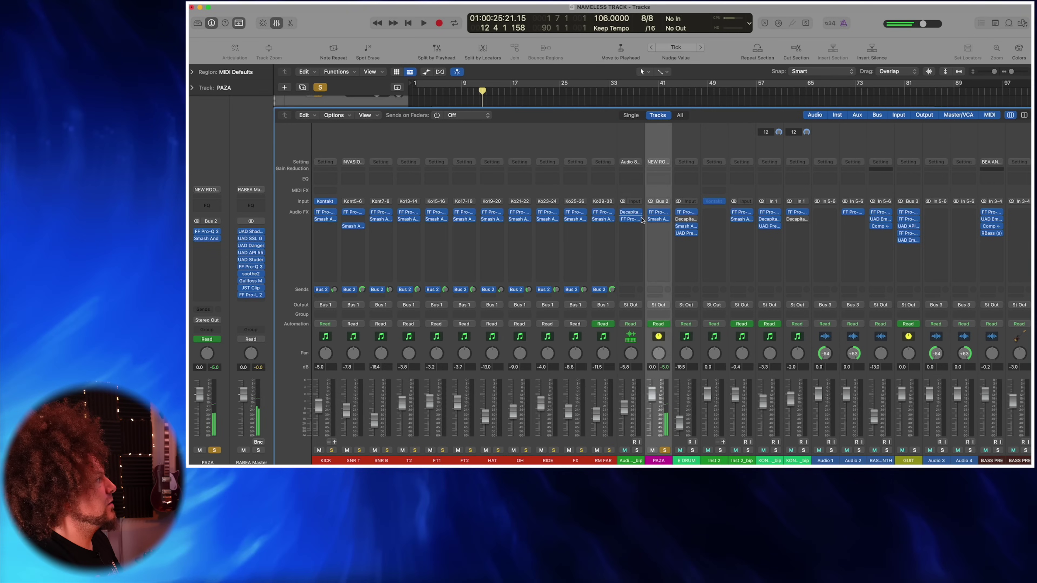
click(659, 220)
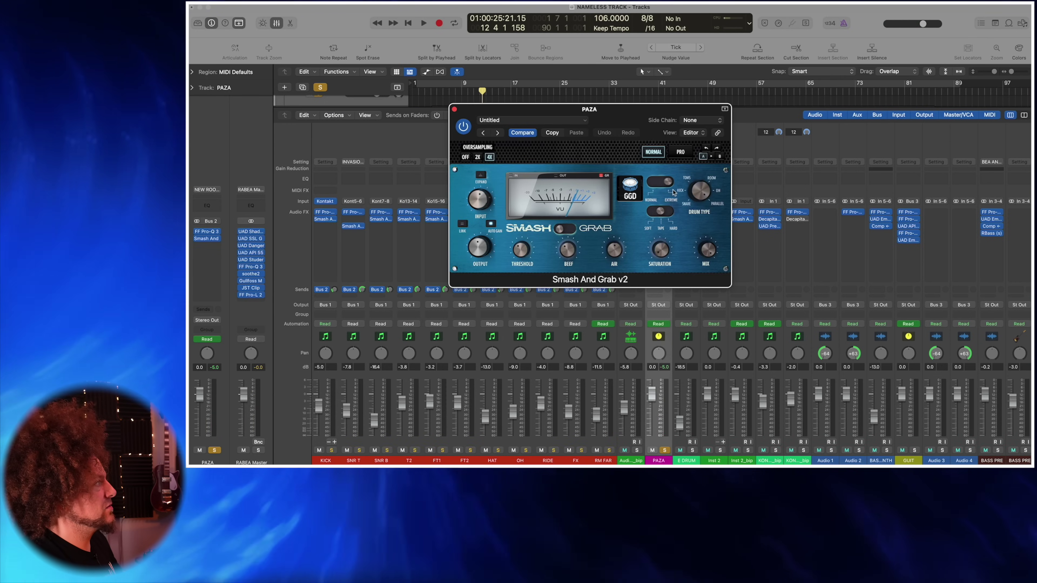
click(454, 109)
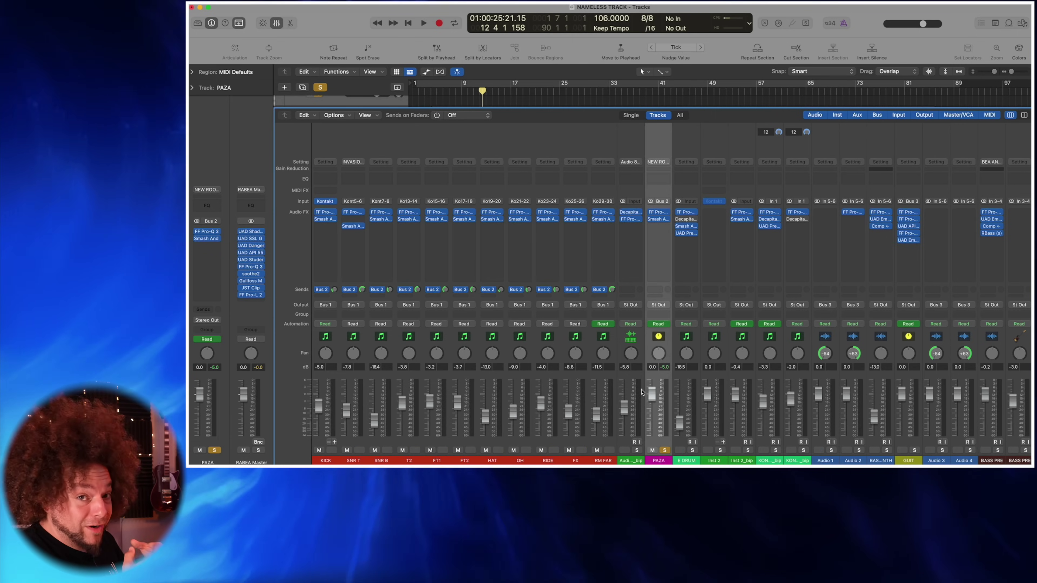
Step: Clear the PAZA solo, solo the NEW ROOM DRUM MAST bus instead, and play a short passage of the full drums
scroll(641, 392, right, 10)
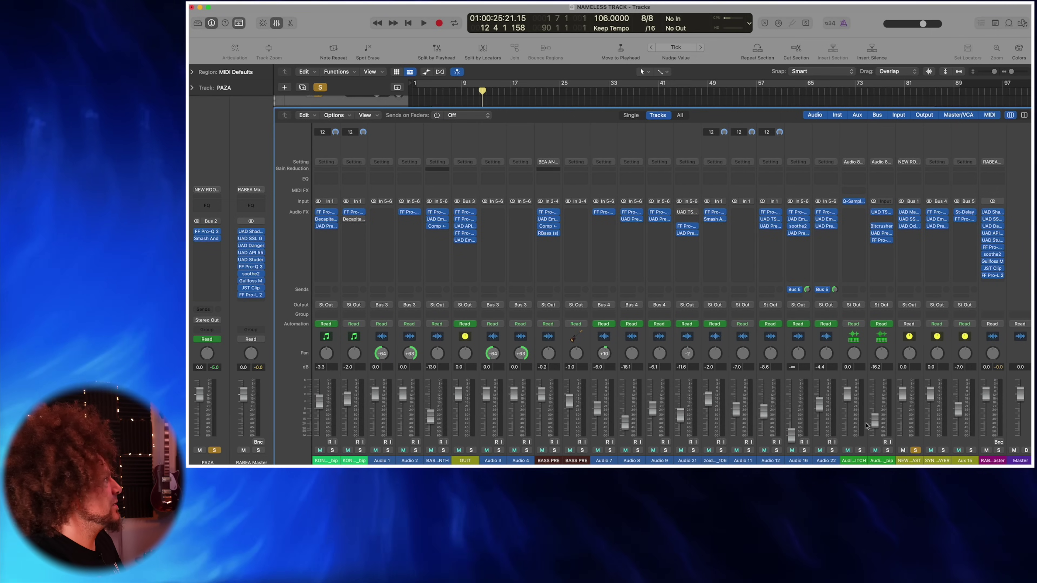
key(s)
click(916, 450)
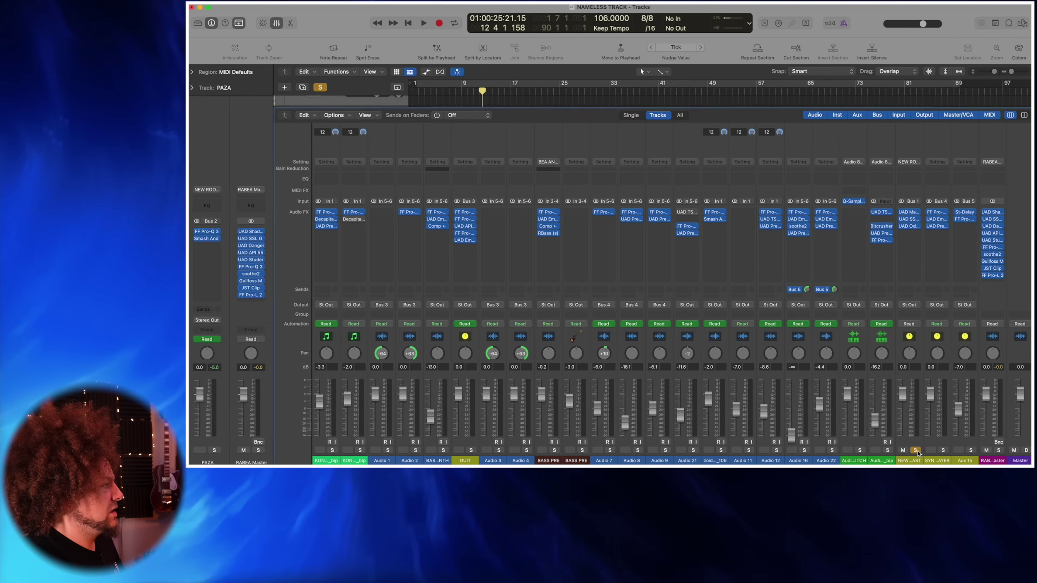
key(space)
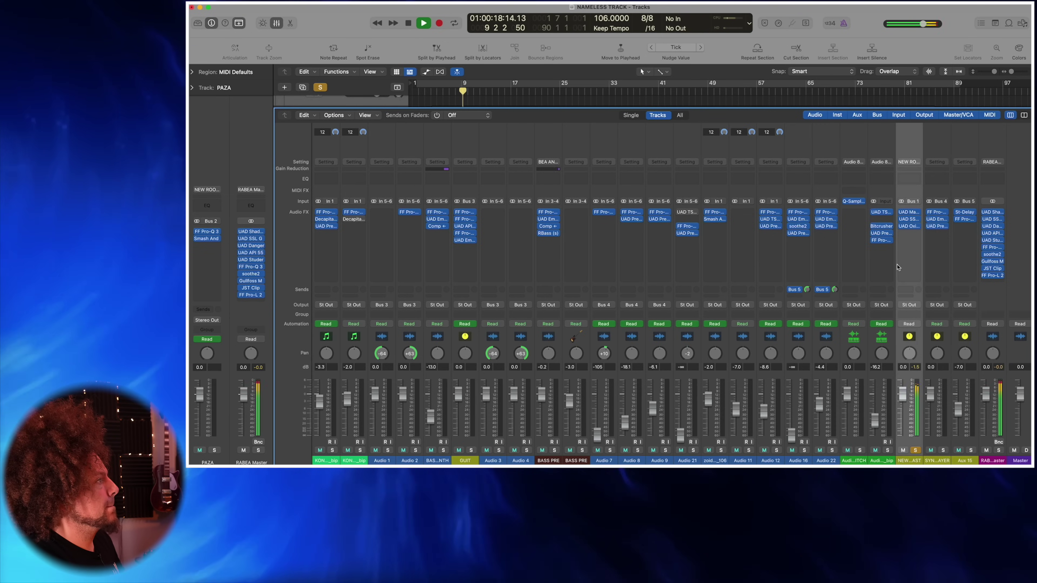
key(space)
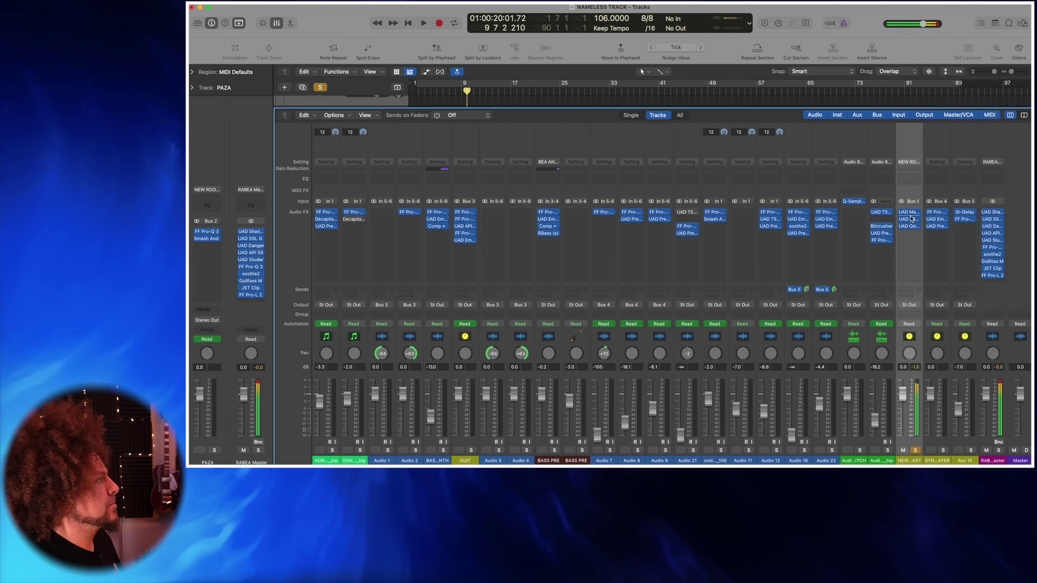
Step: Examine the UAD Maag EQ4 and the UAD SSL G Bus Compressor on NEW ROOM DRUM MAST during playback
click(909, 213)
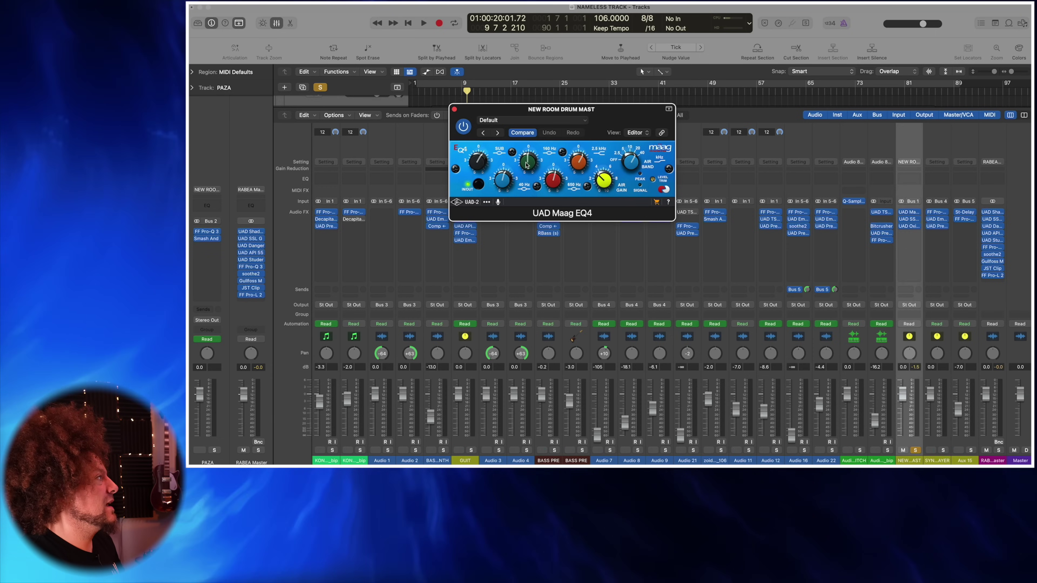
click(910, 221)
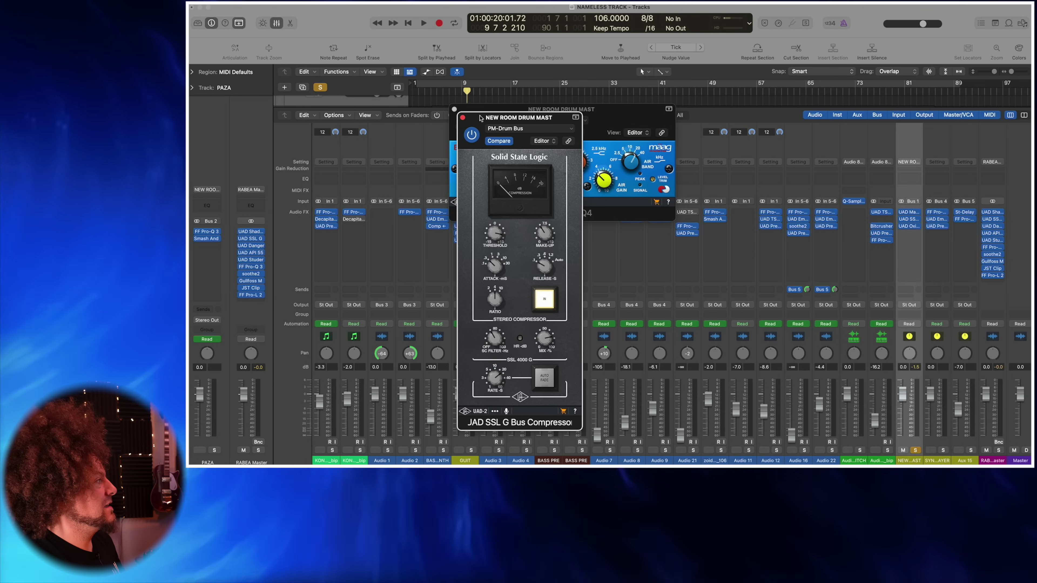
key(space)
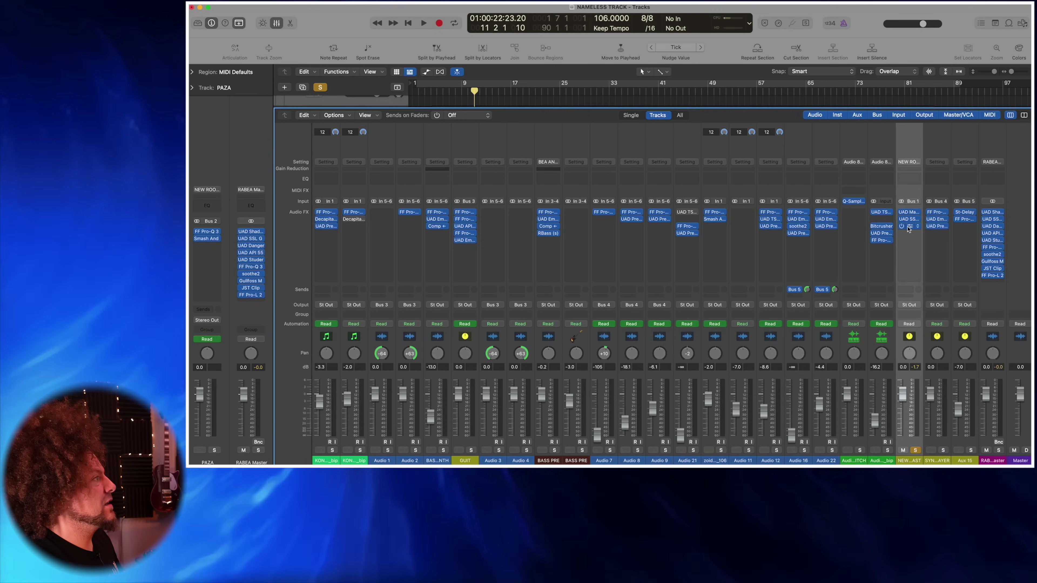
Step: Play the drum bus while comparing its UAD Oxide Tape plug-in bypassed and enabled, and close the plug-in
click(909, 226)
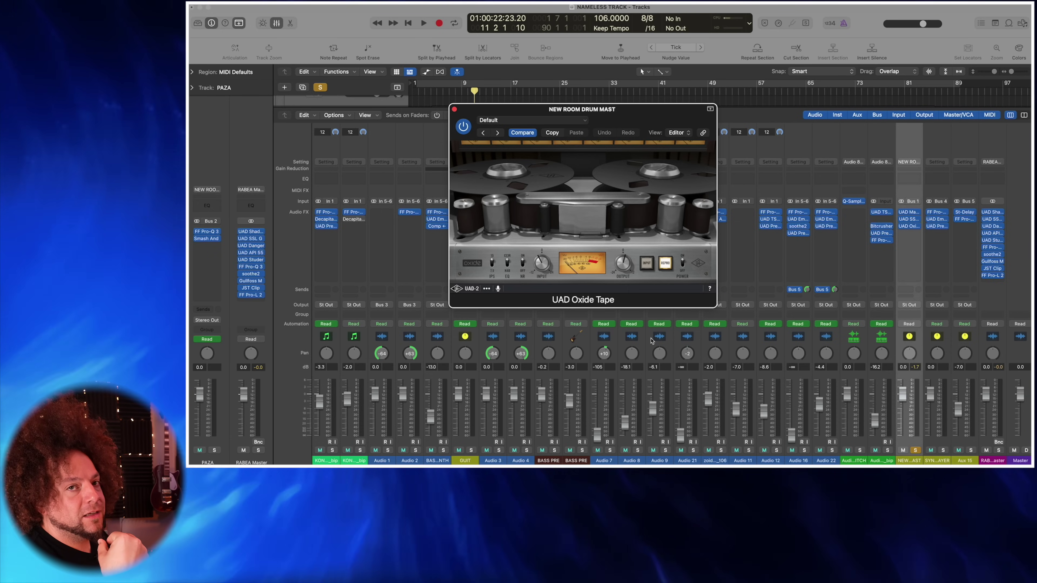
key(space)
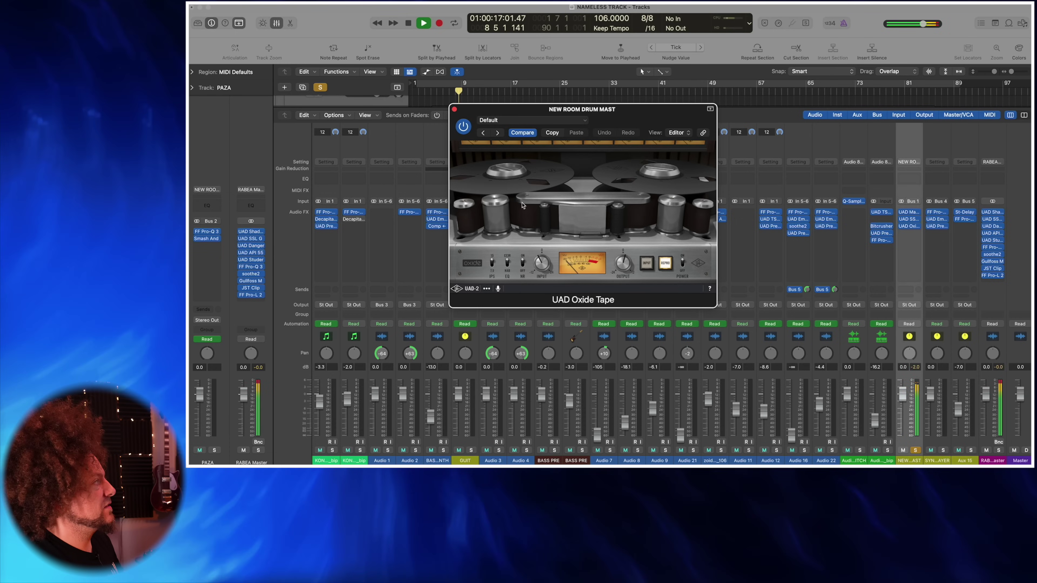
click(461, 128)
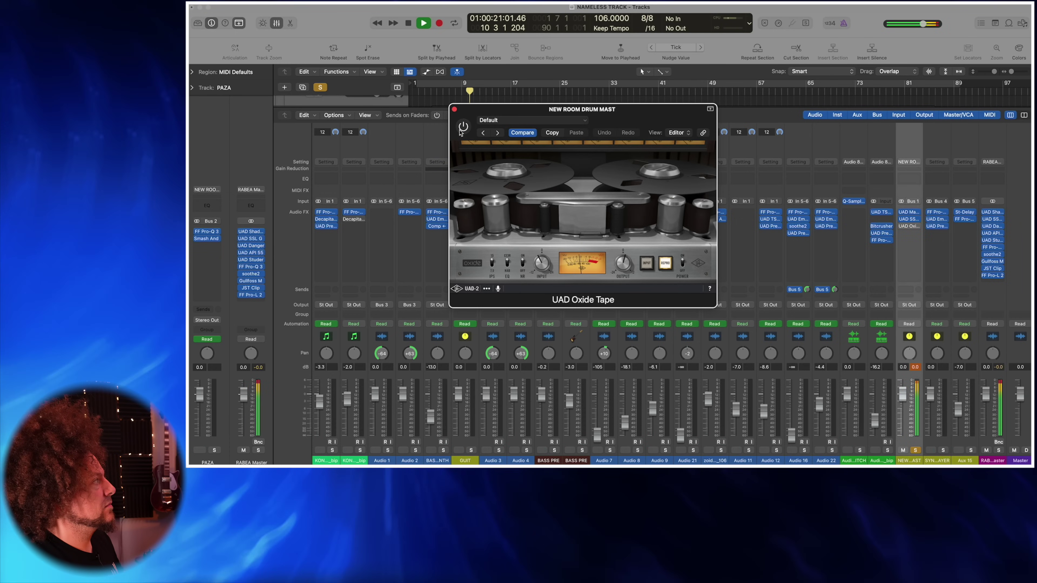
click(461, 130)
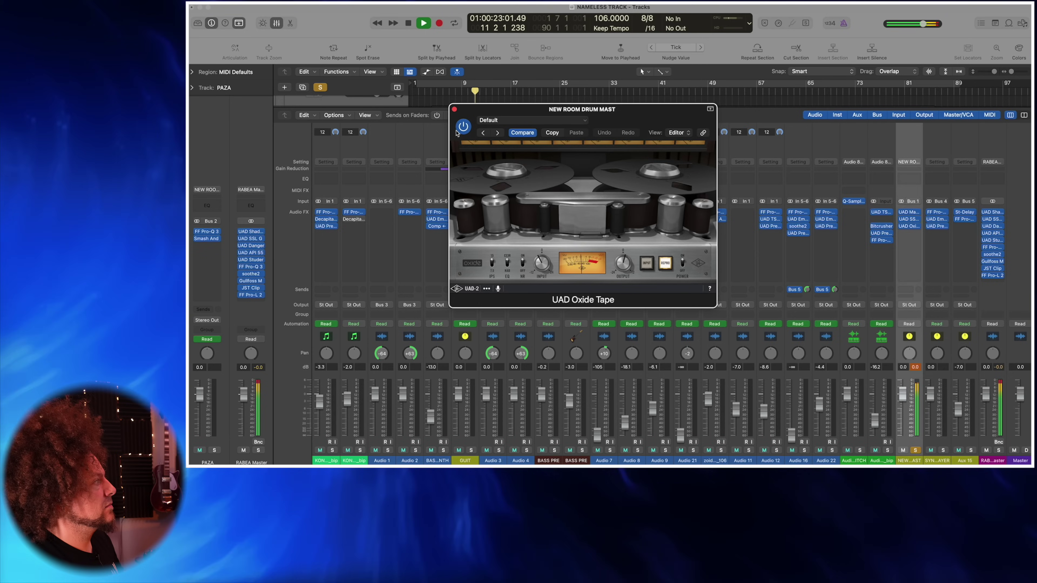
click(682, 266)
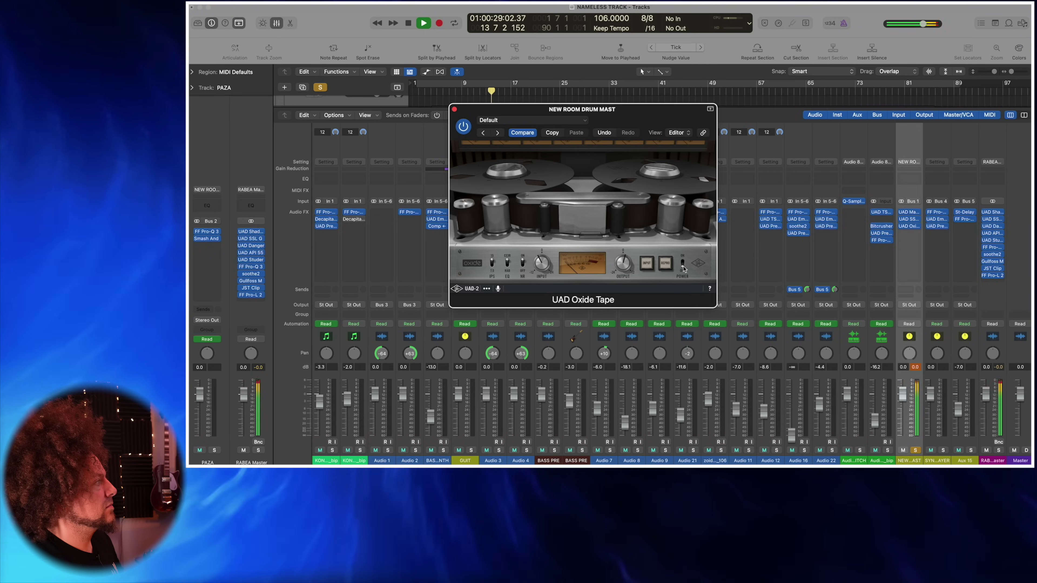
click(683, 266)
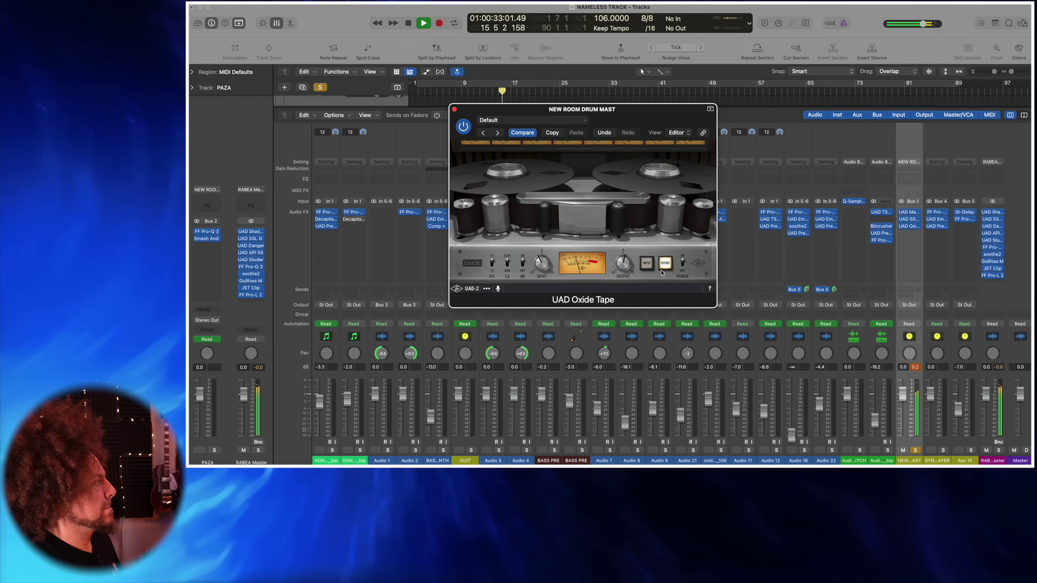
key(space)
click(454, 109)
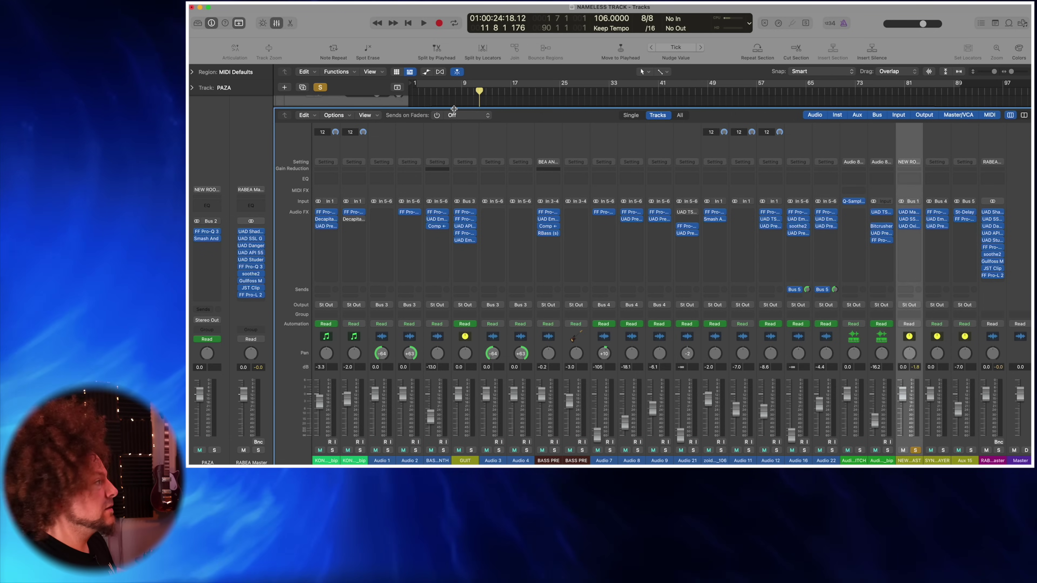
Step: Clear all solos and hide the mixer to return to the full track arrangement
scroll(544, 157, left, 10)
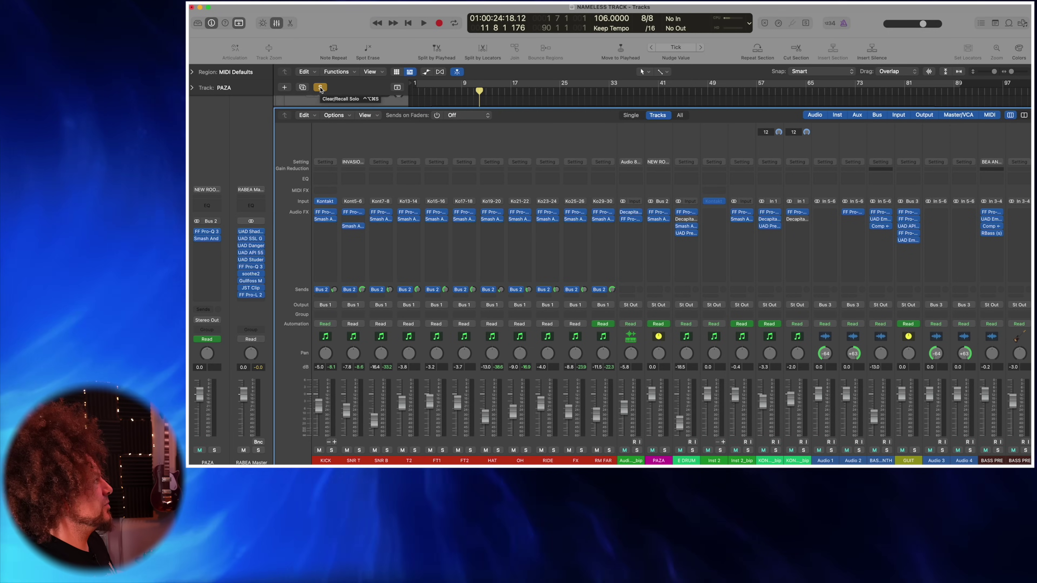
key(ctrl+s)
key(x)
scroll(452, 160, up, 5)
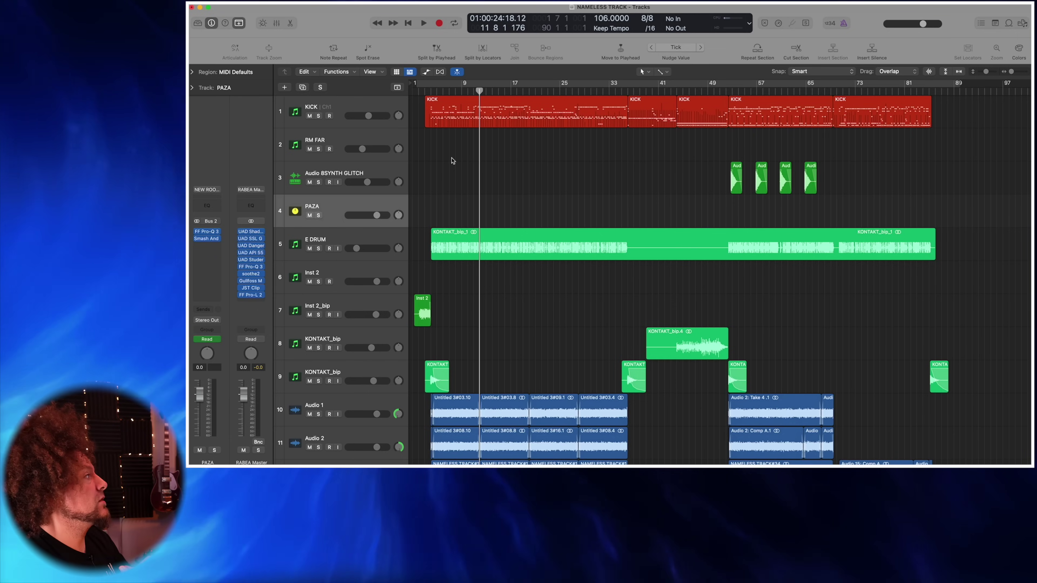
Step: Solo the E DRUM track and play it from the start of its region at bar 4
click(374, 236)
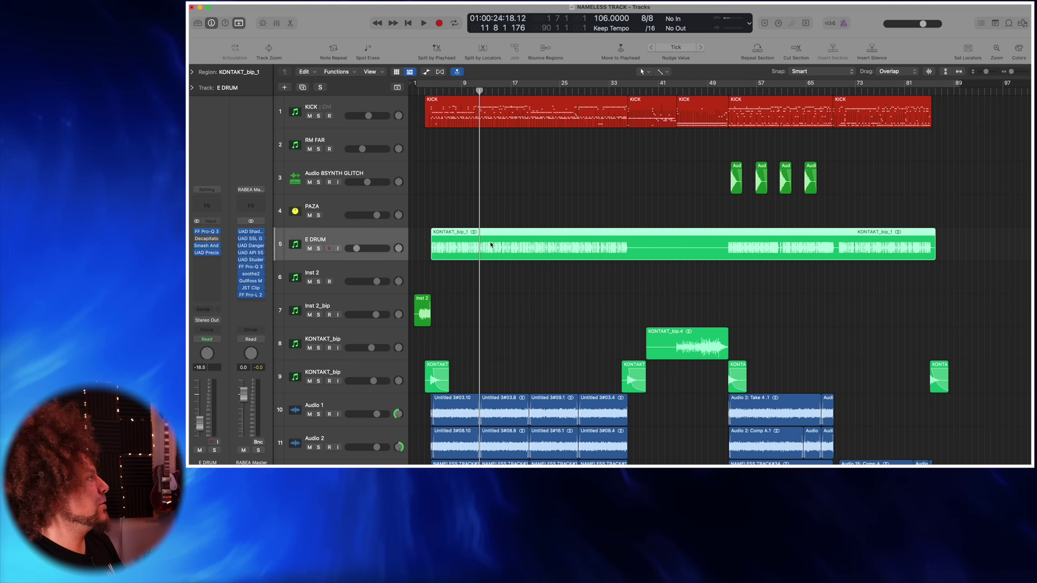
key(s)
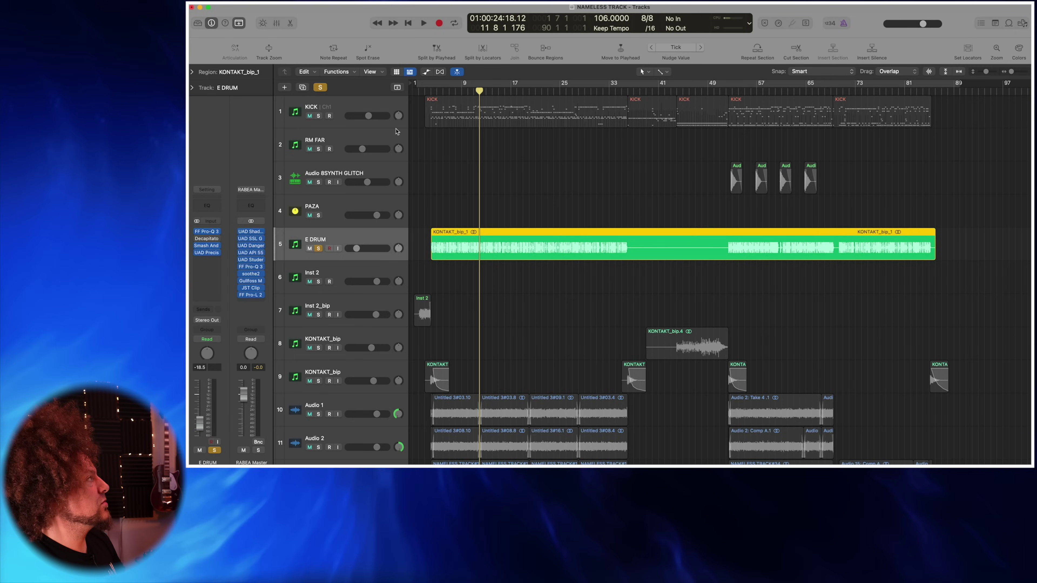
click(432, 91)
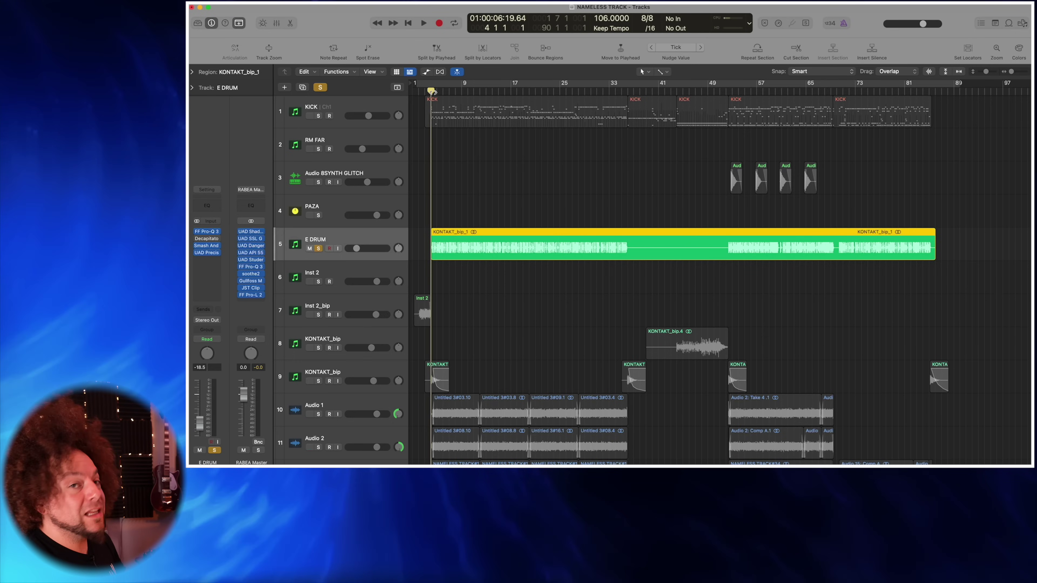
key(space)
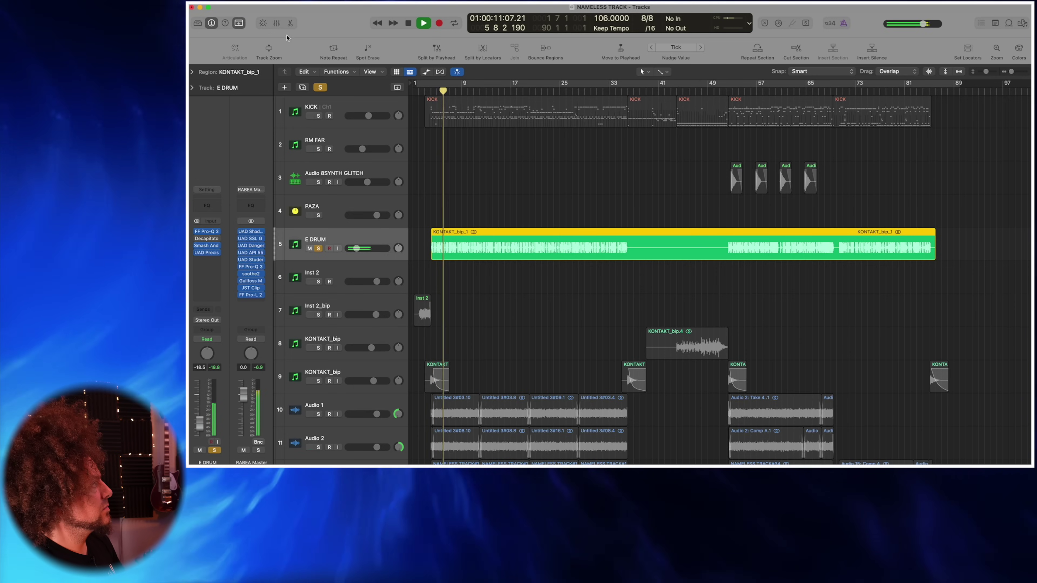
Step: Show the mixer, solo NEW ROOM DRUM MAST and PAZA alongside E DRUM during playback, and return the playhead to bar 3
click(276, 23)
scroll(790, 417, right, 10)
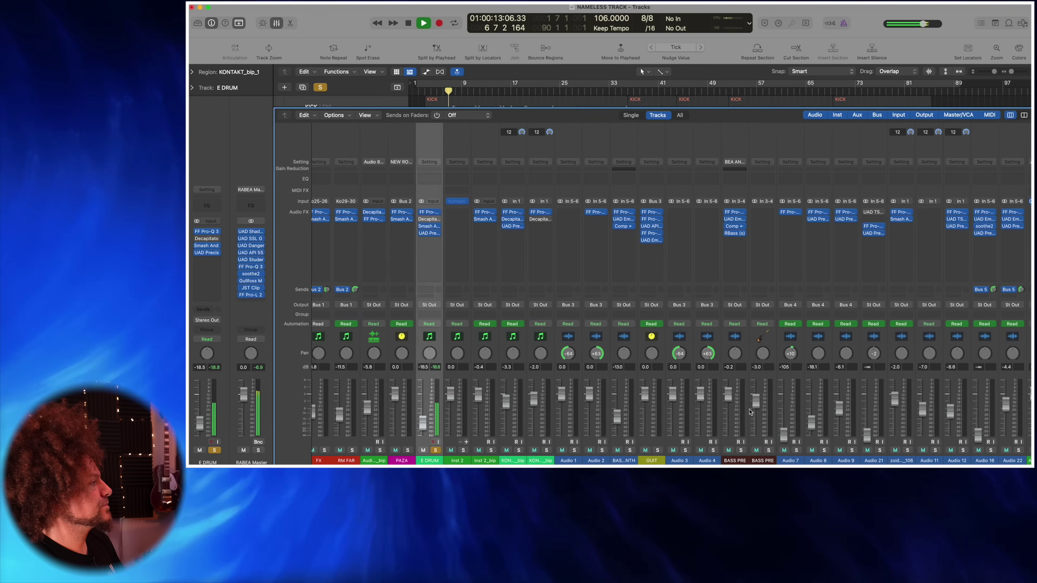
click(911, 450)
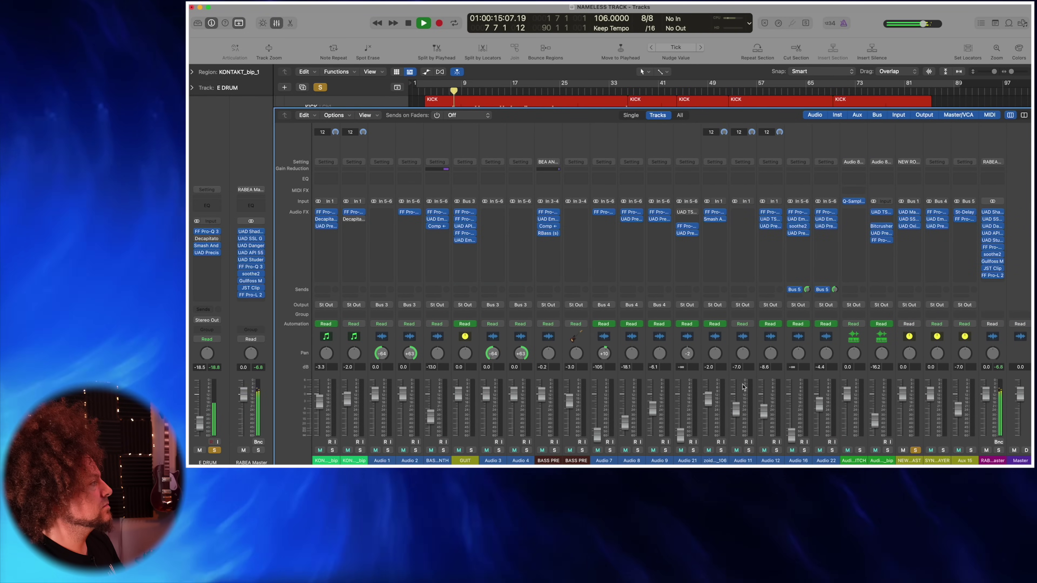
scroll(743, 388, left, 10)
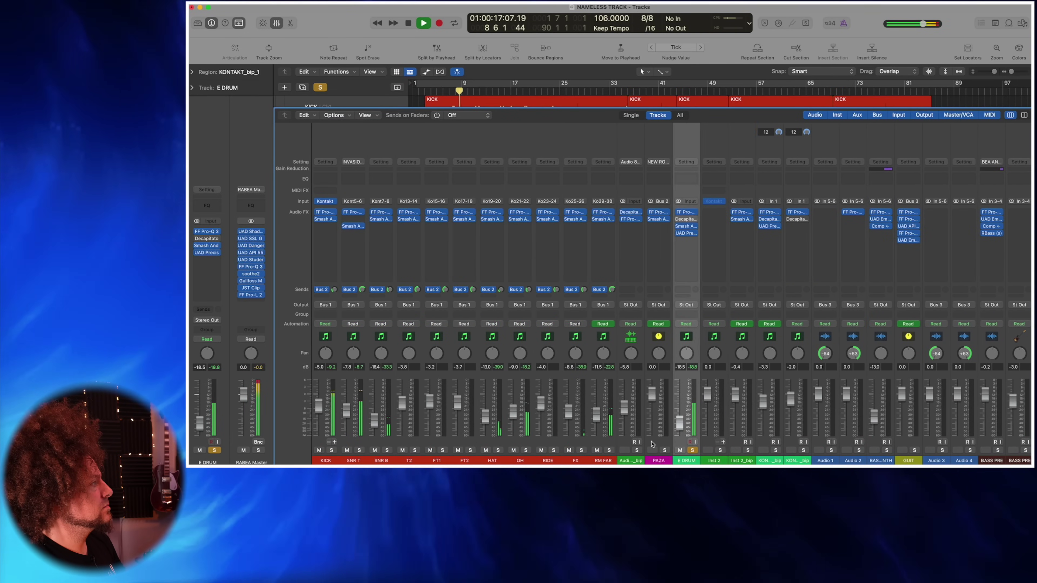
click(665, 450)
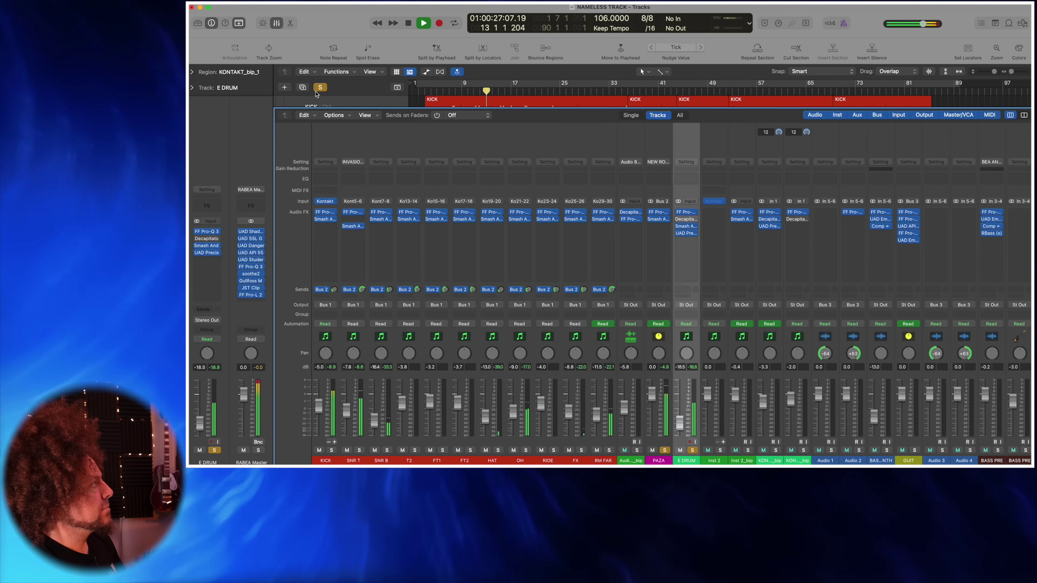
key(space)
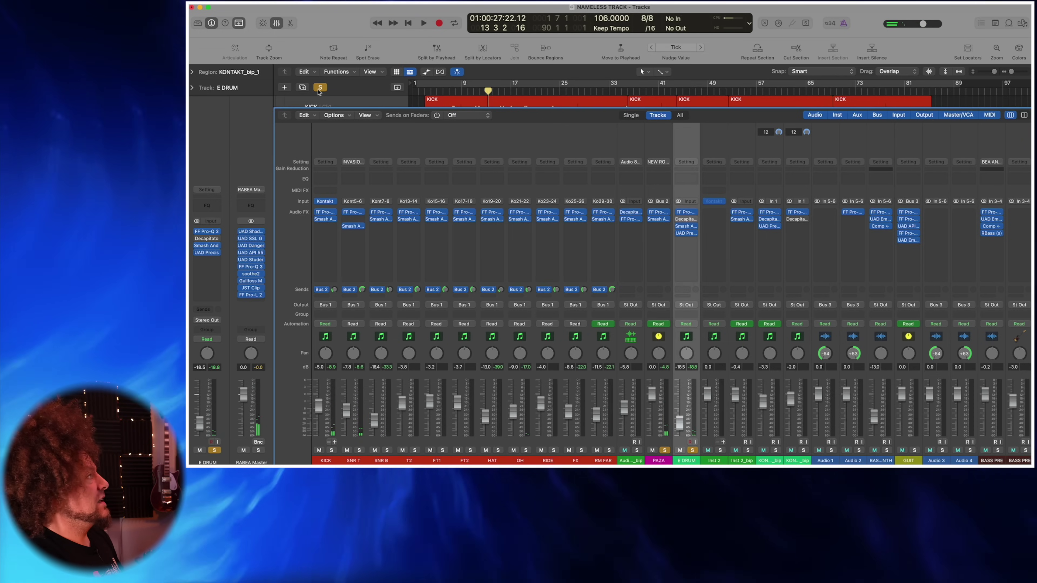
click(427, 91)
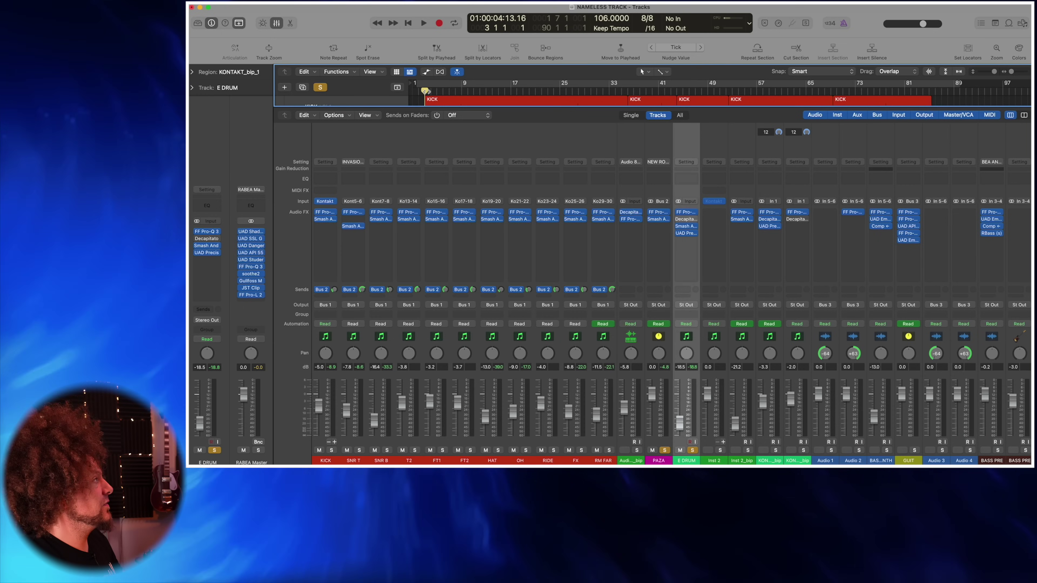
Step: Play PAZA while comparing it with E DRUM un-soloed and soloed, stop playback, and clear all solos
key(space)
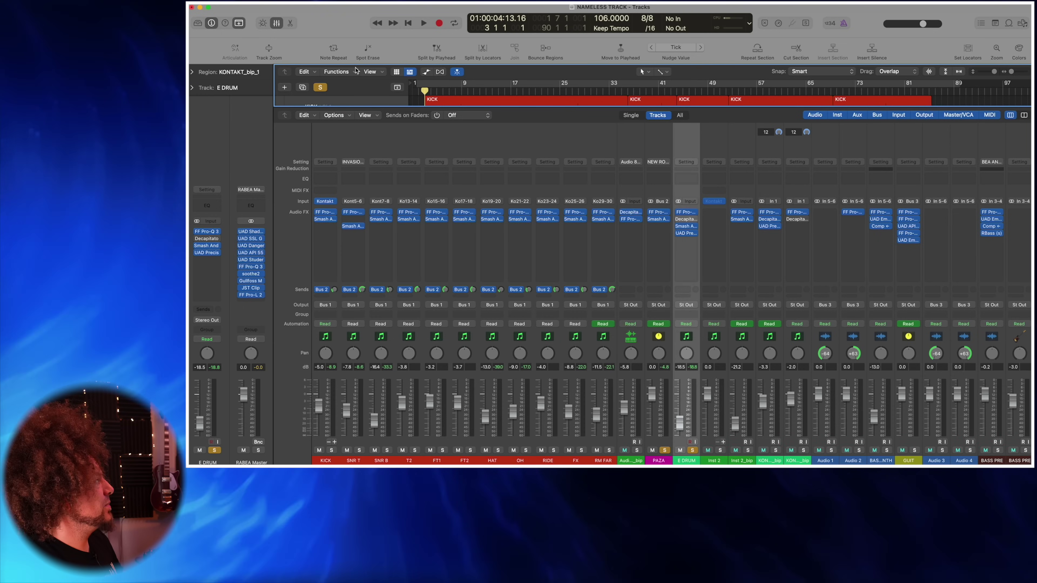
click(693, 450)
key(space)
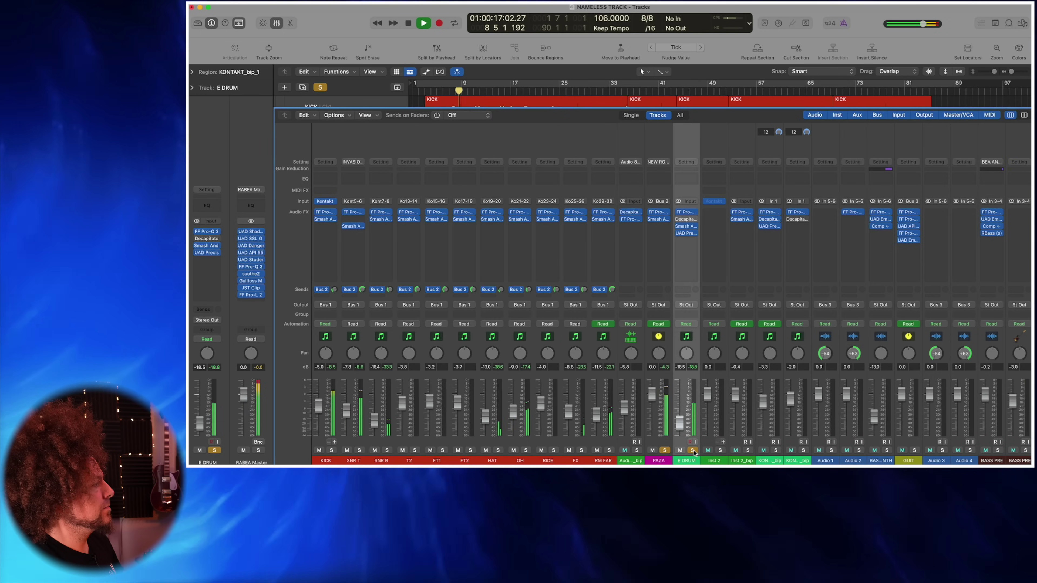
key(space)
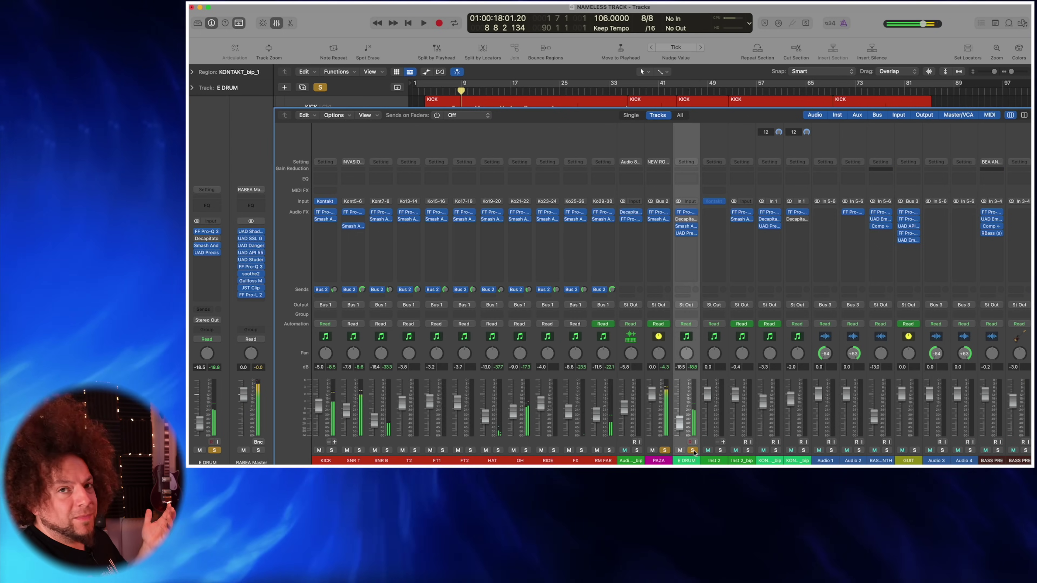
click(321, 87)
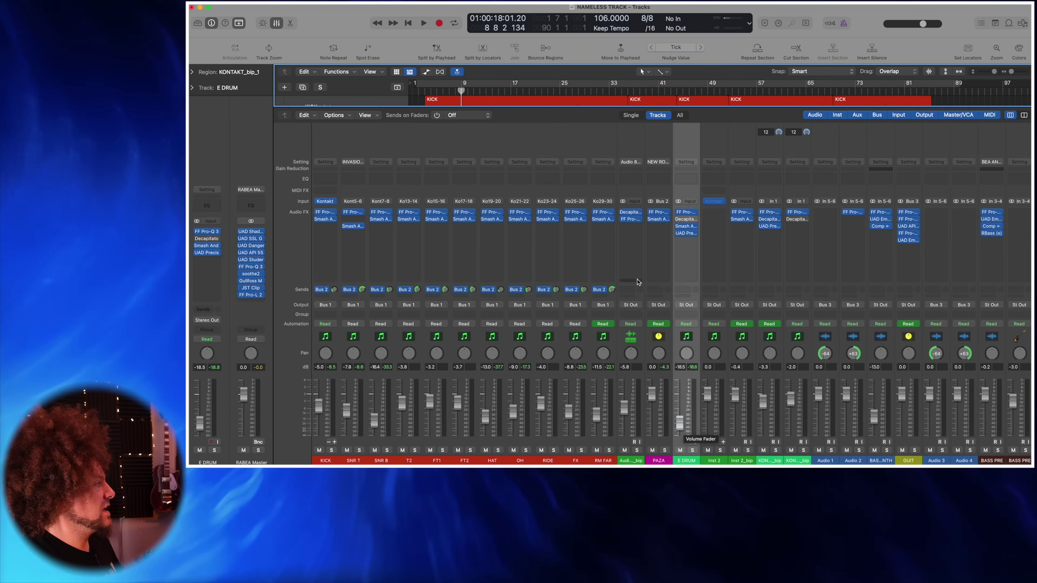
Step: Audition E DRUM soloed with PAZA at a raised fader level of about -10.8 dB, and clear the solos during playback
click(664, 450)
scroll(701, 411, right, 5)
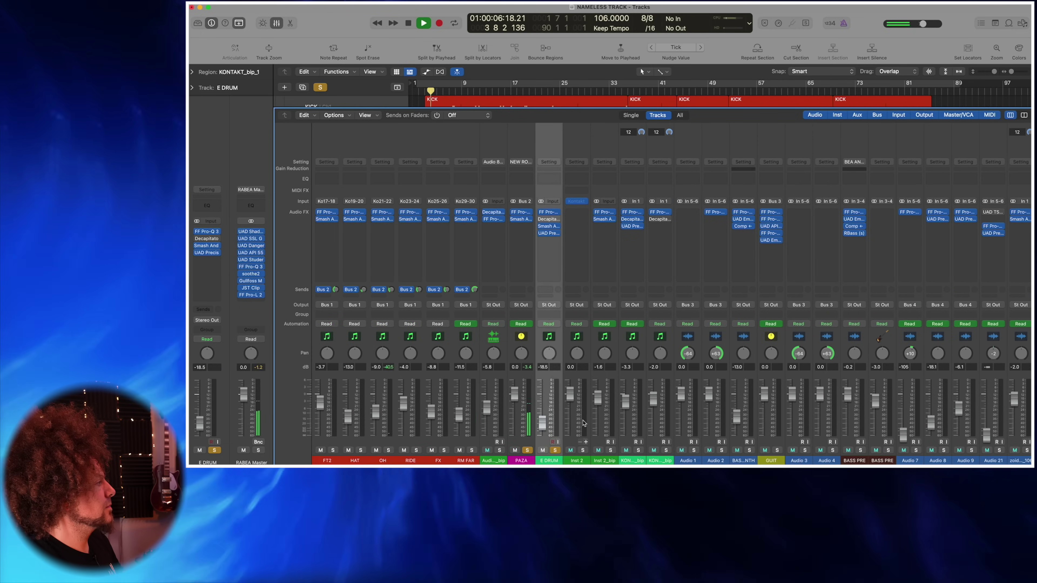
key(space)
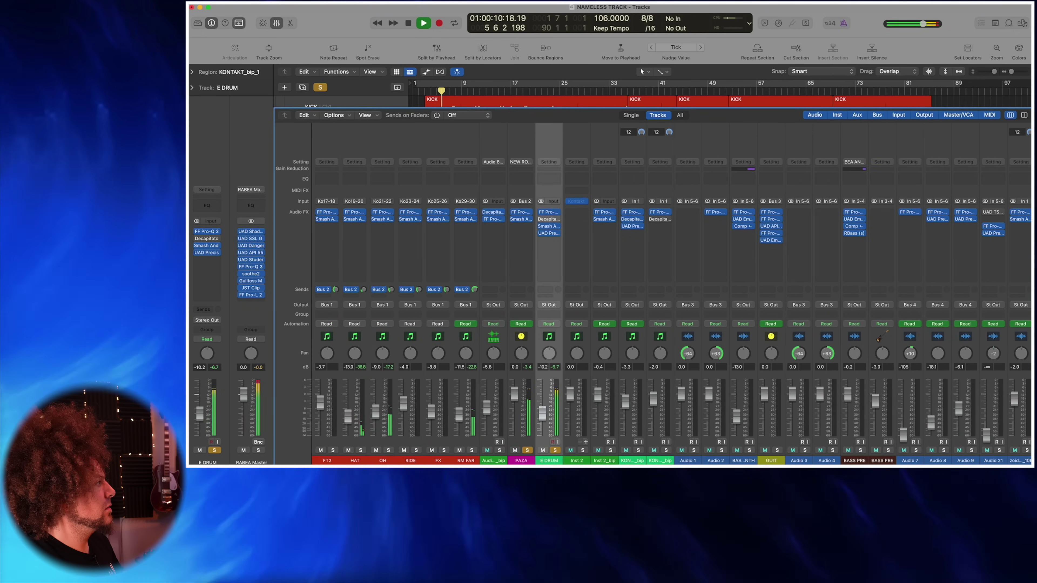
drag(542, 408, 542, 415)
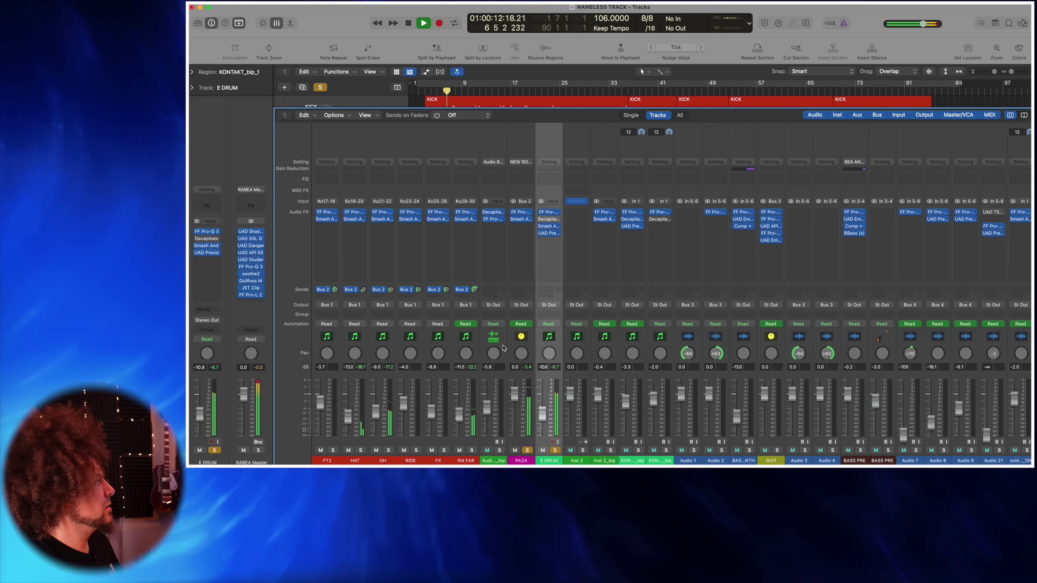
click(320, 88)
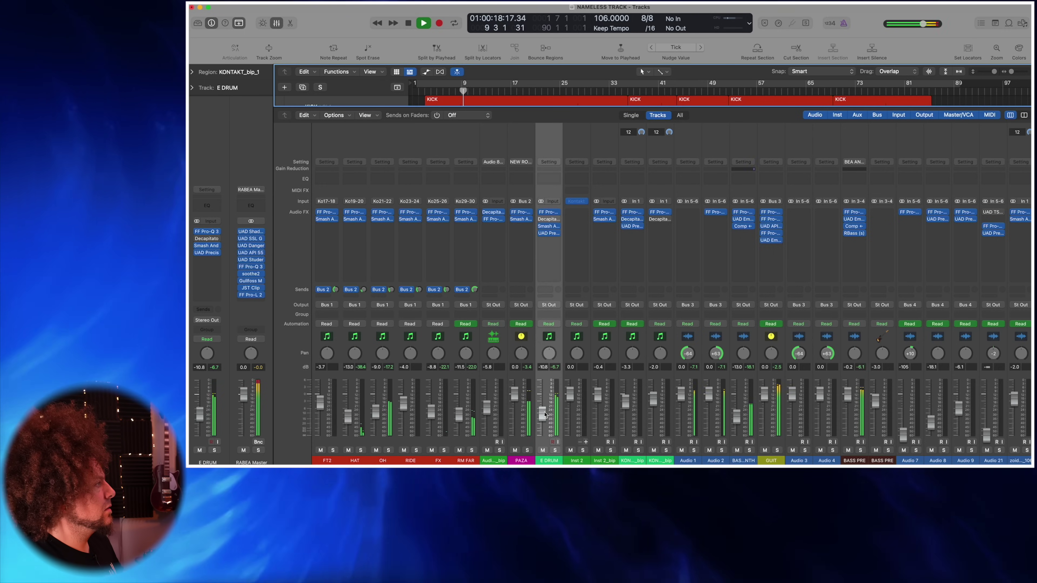
Step: Set the E DRUM fader to -18.5 dB and play the full mix from about bar 6
drag(543, 416, 542, 422)
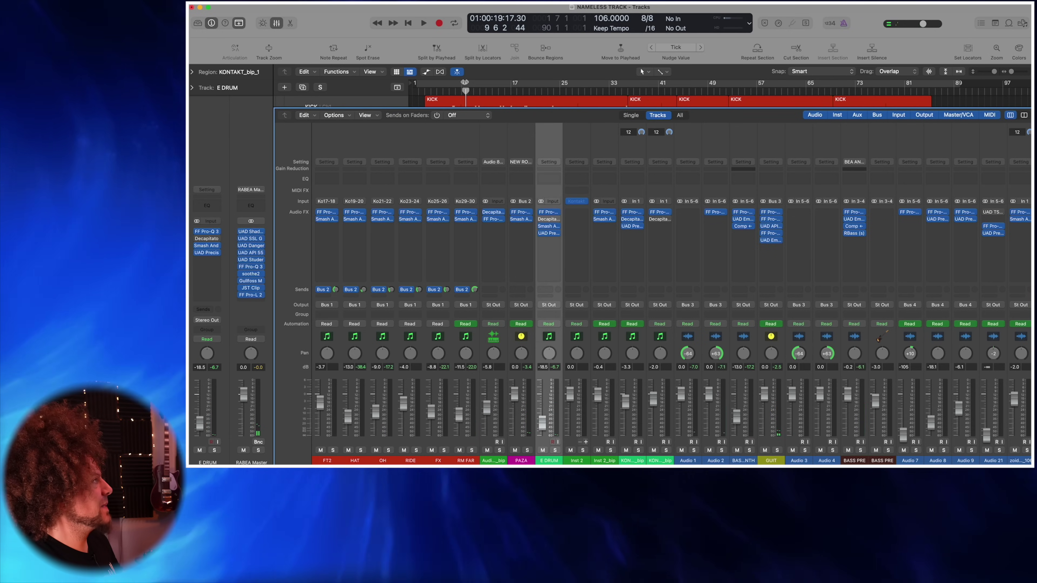
click(445, 90)
key(space)
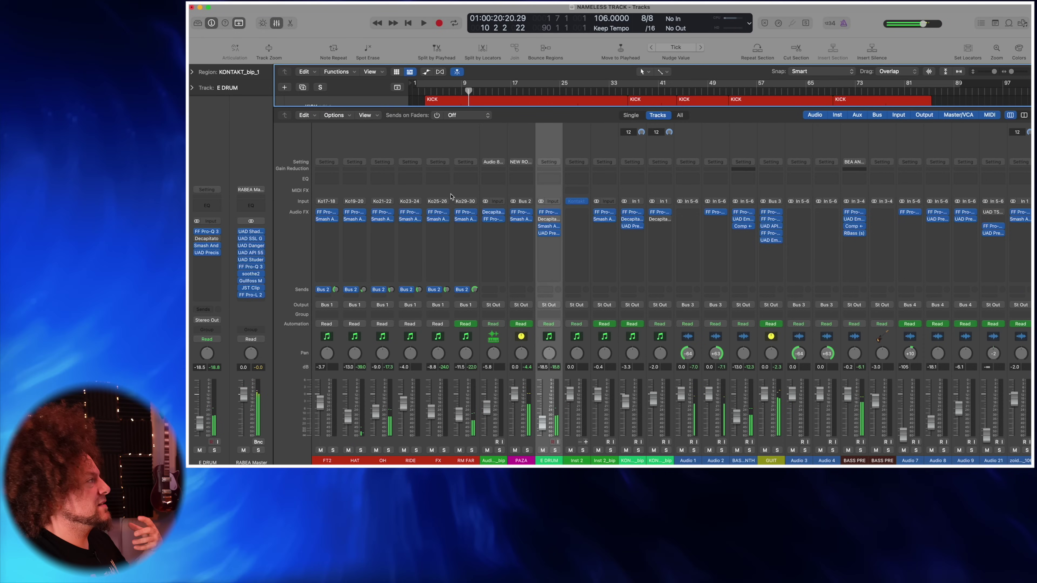
Step: Solo E DRUM and compare its FF Pro-Q 3 plug-in bypassed and enabled during playback, and close the plug-in
click(548, 212)
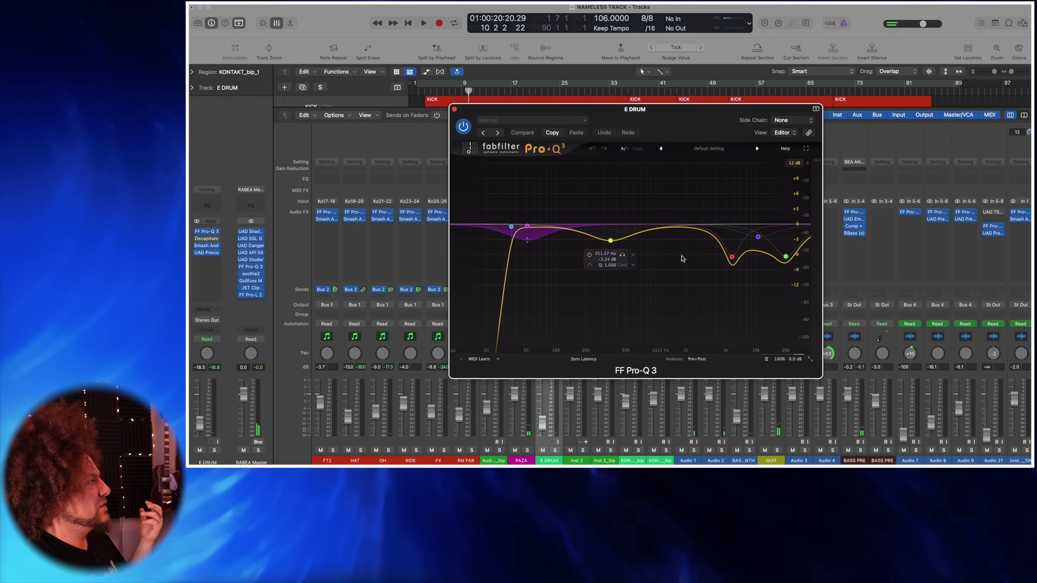
click(555, 450)
key(space)
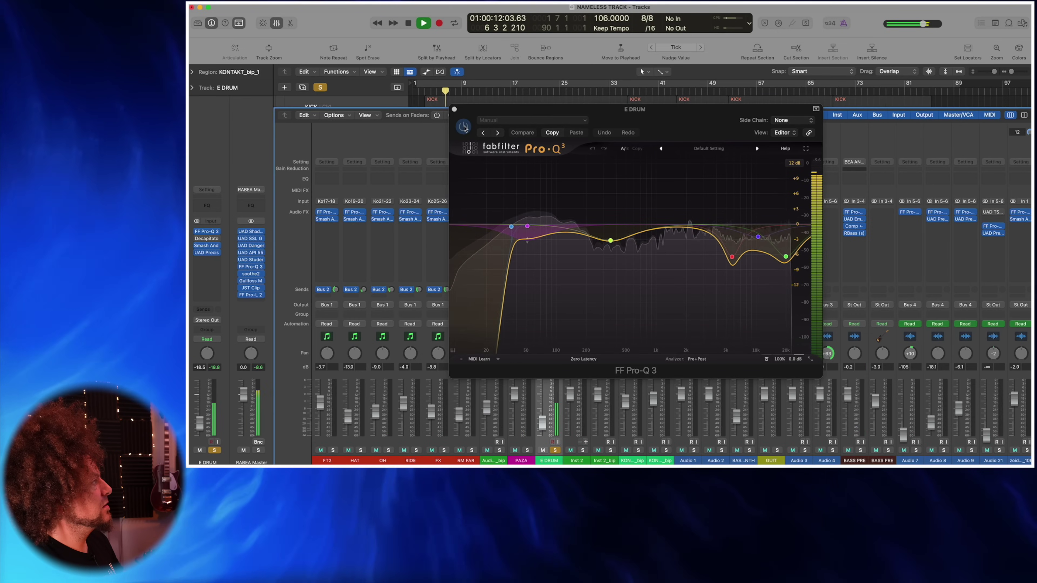
click(463, 128)
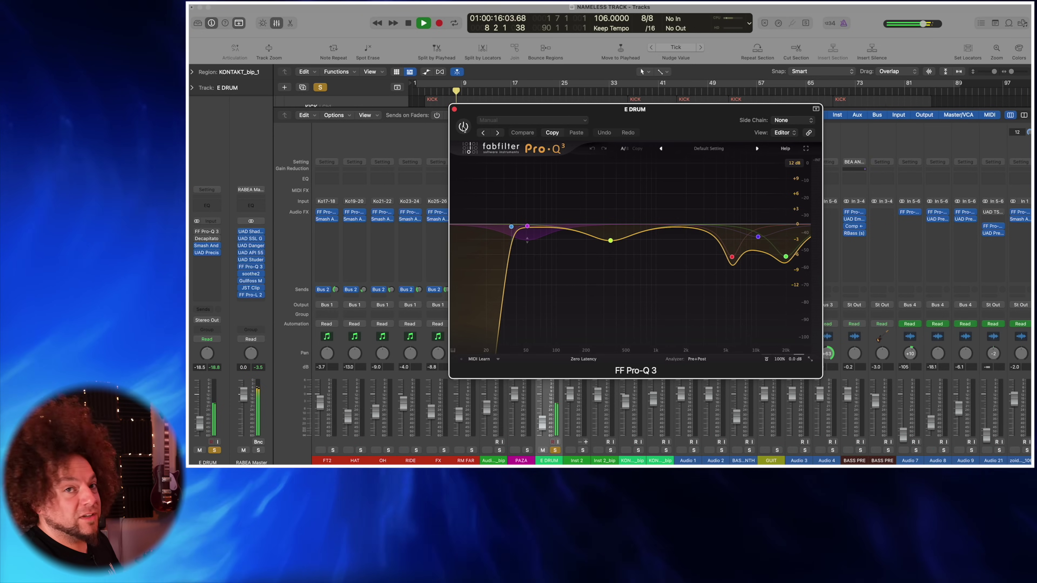
click(463, 128)
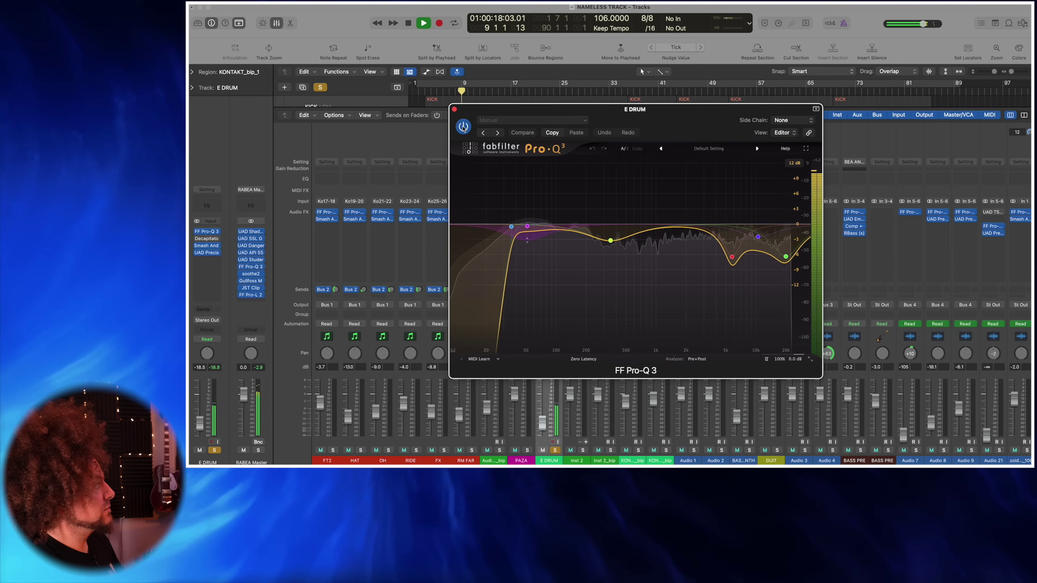
click(455, 109)
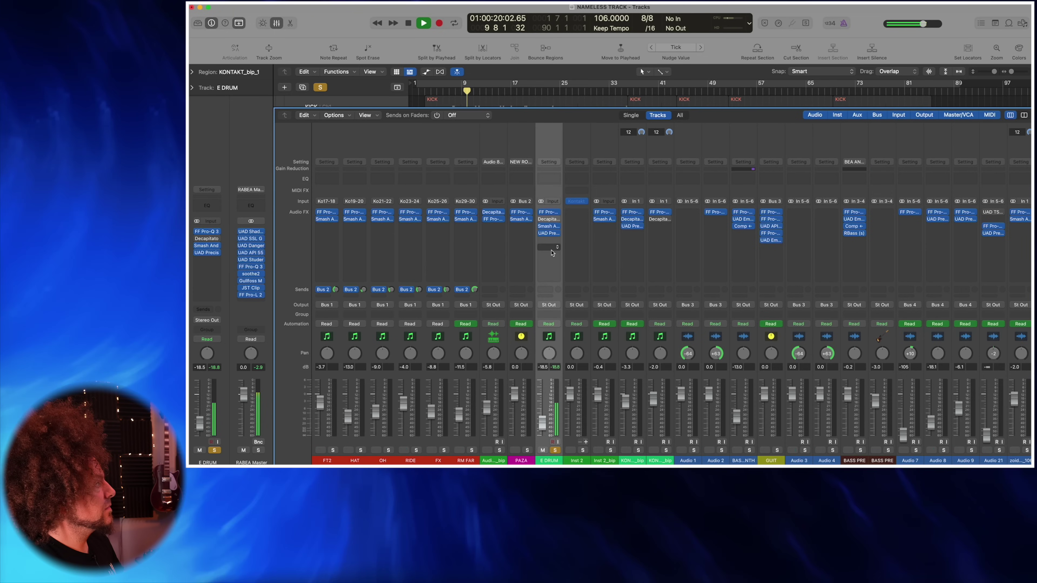
Step: Inspect the settings of the Smash And Grab v2 and UAD Precision Limiter plug-ins on E DRUM, closing each
click(550, 226)
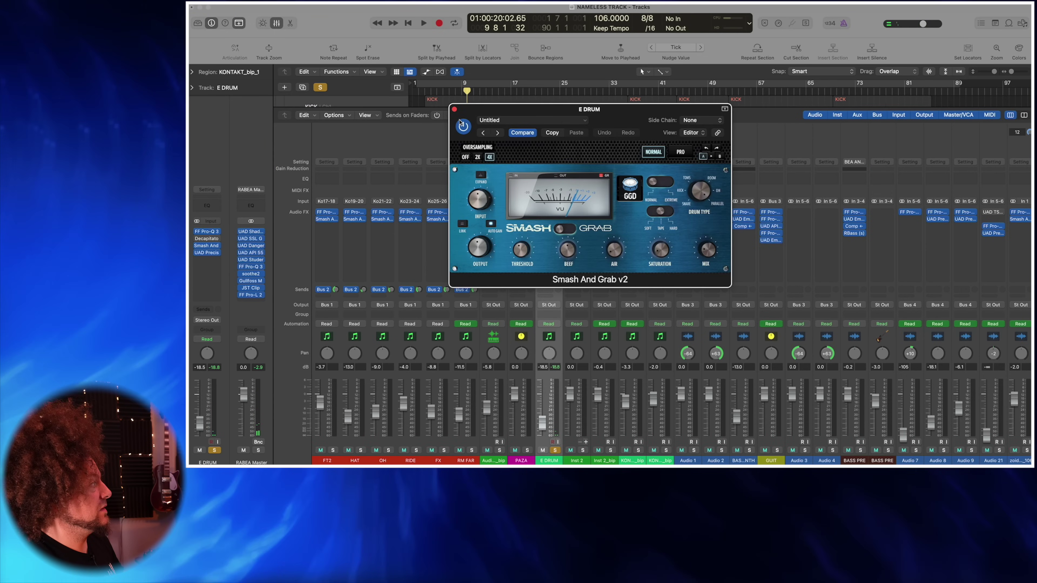
click(454, 109)
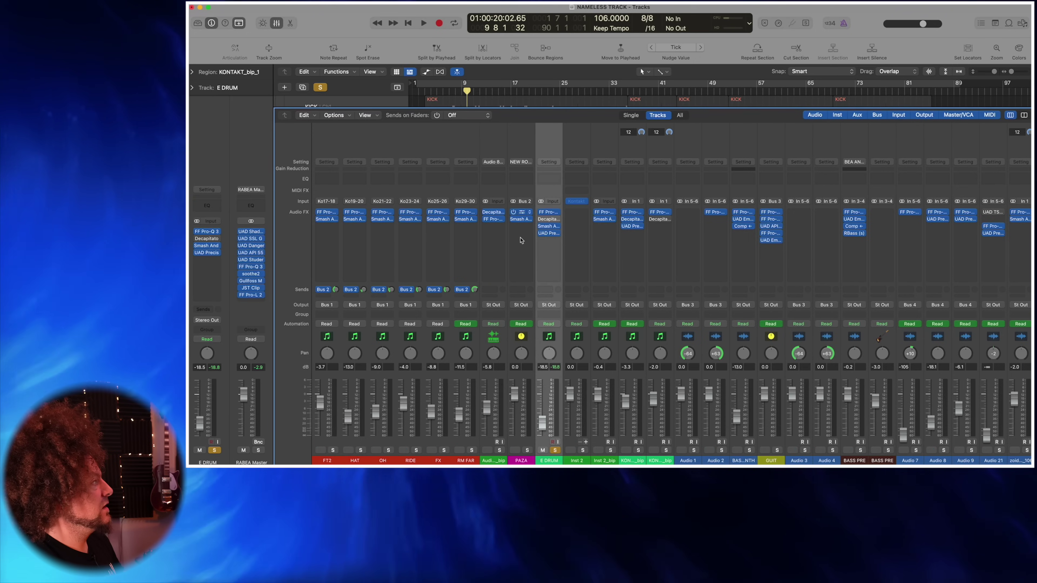
click(546, 235)
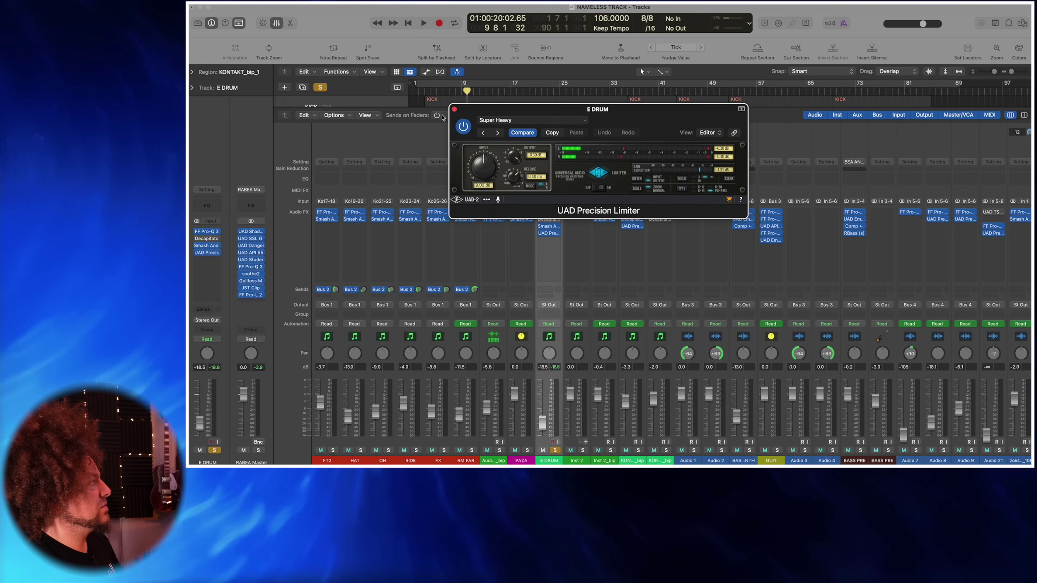
click(454, 110)
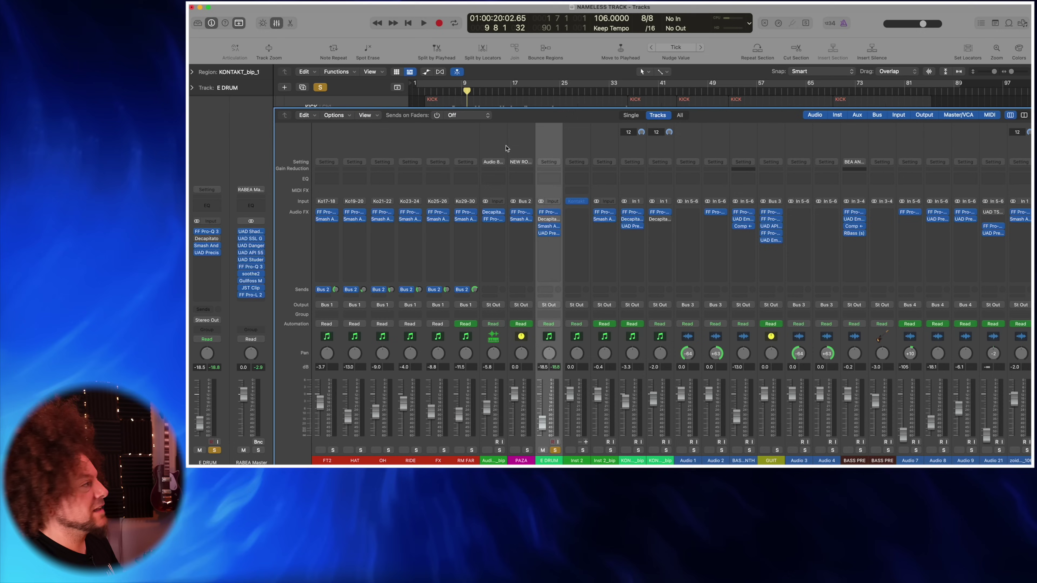
Step: Hide the mixer and clear the E DRUM solo to return to the full track arrangement
scroll(564, 327, left, 2)
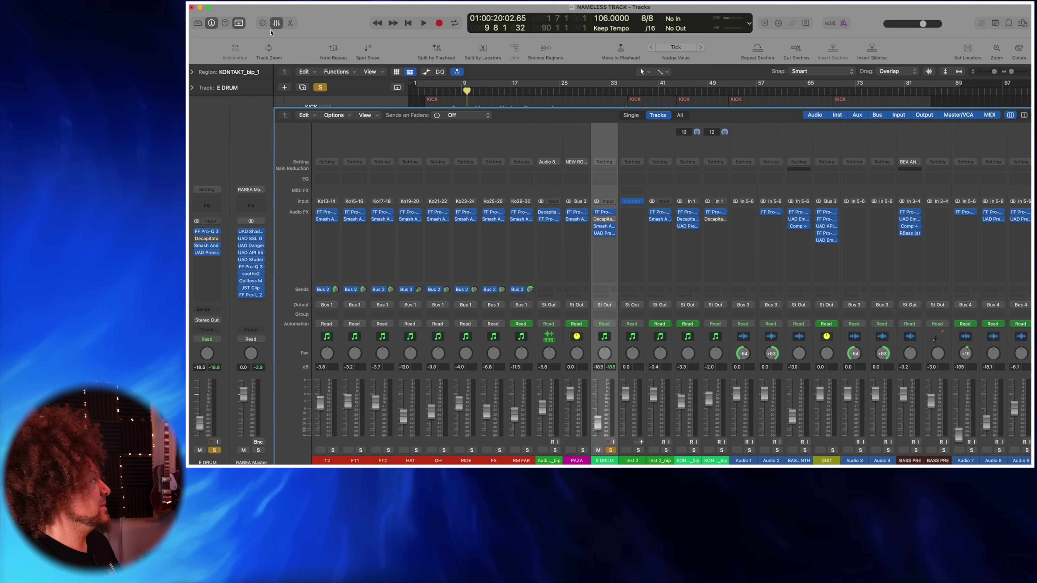
key(x)
click(320, 88)
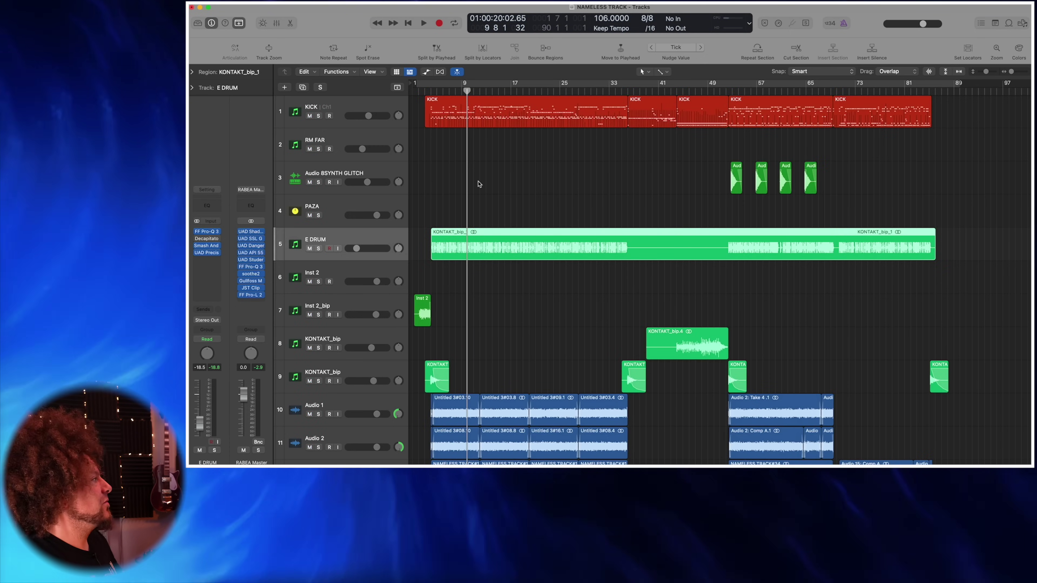
Step: Select the Audio 1 and Audio 2 guitar tracks, solo both, and play them from bar 4
scroll(477, 181, down, 5)
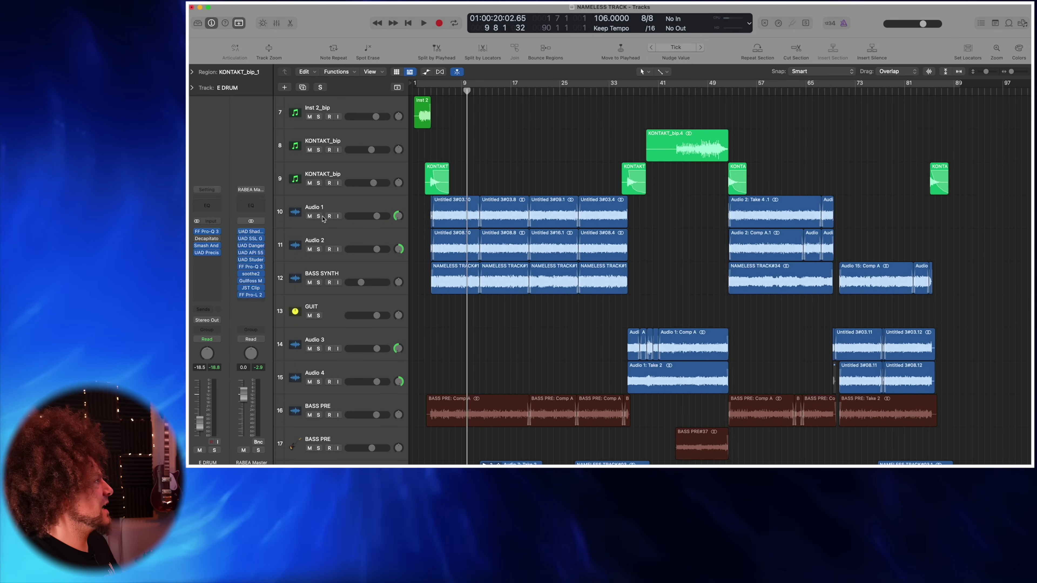
click(368, 211)
shift+click(362, 237)
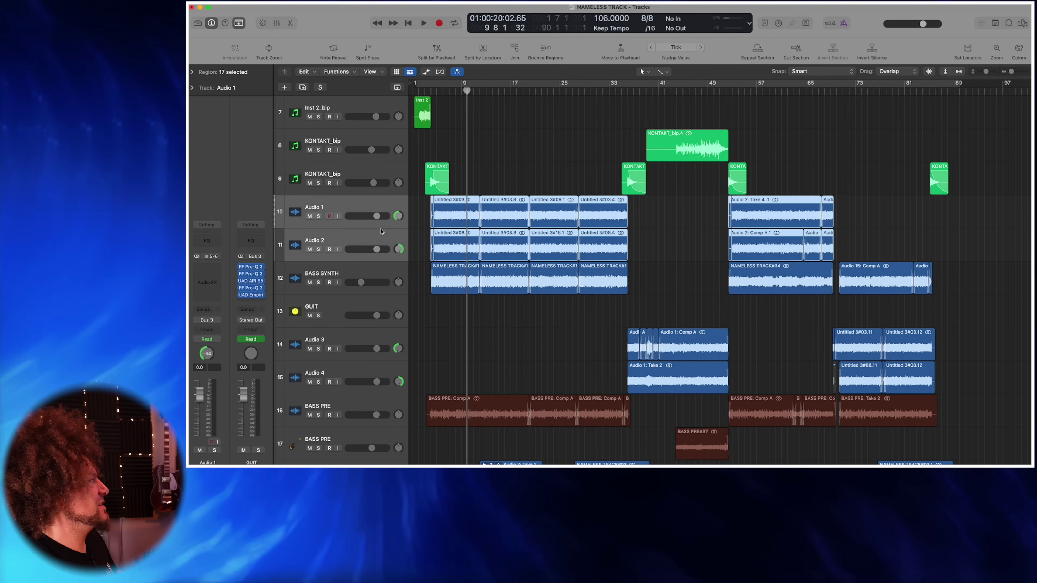
click(318, 216)
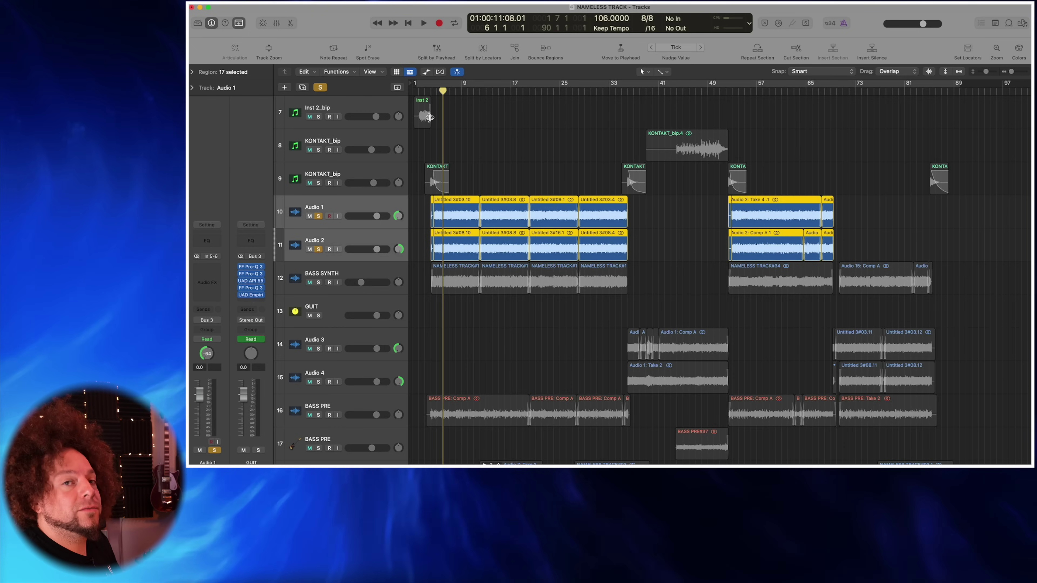
click(432, 94)
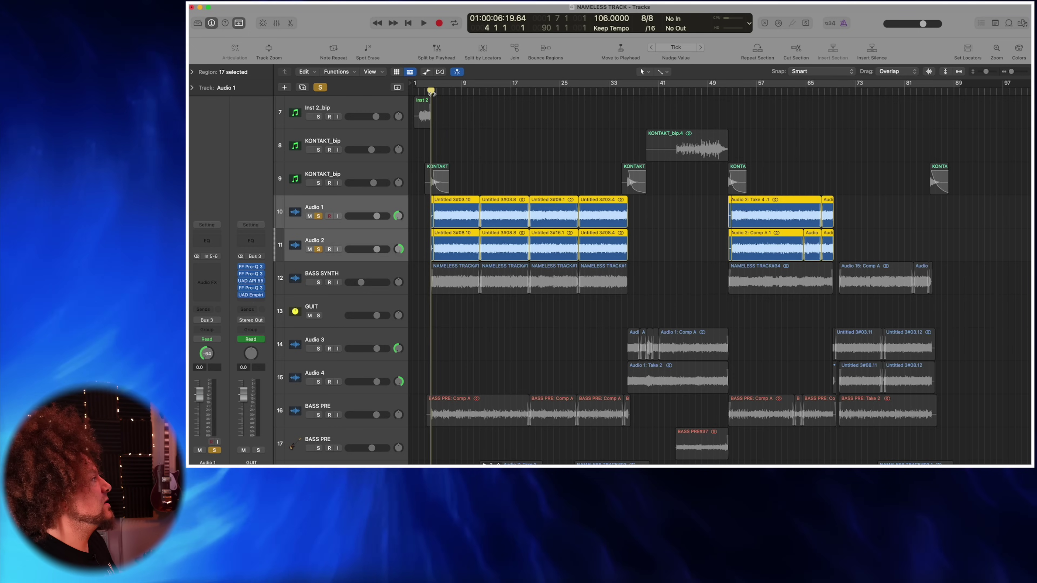
key(space)
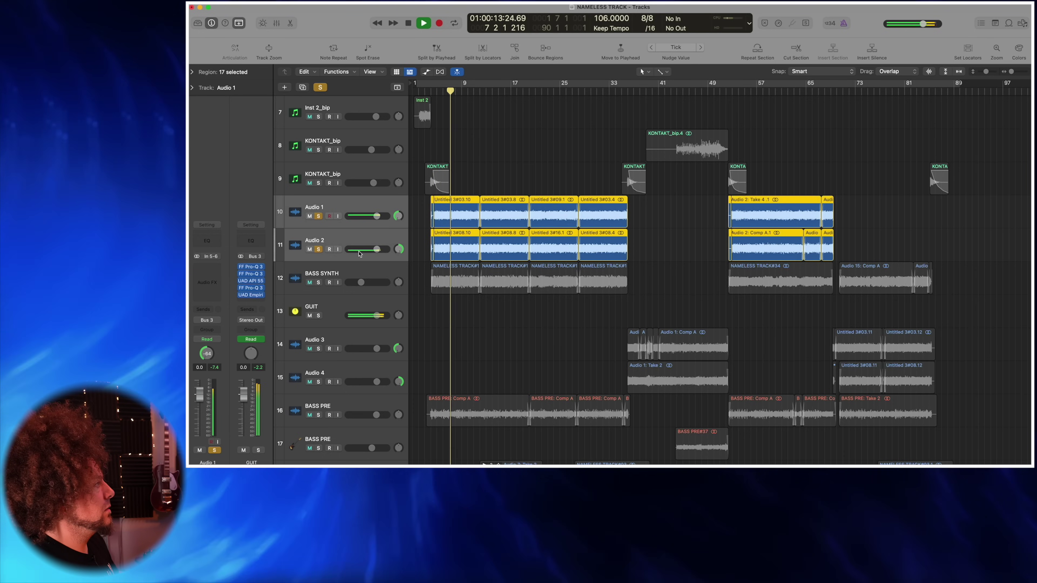
Step: Show the mixer, stop playback, un-solo Audio 1 and Audio 2, and solo the GUIT bus instead
click(277, 23)
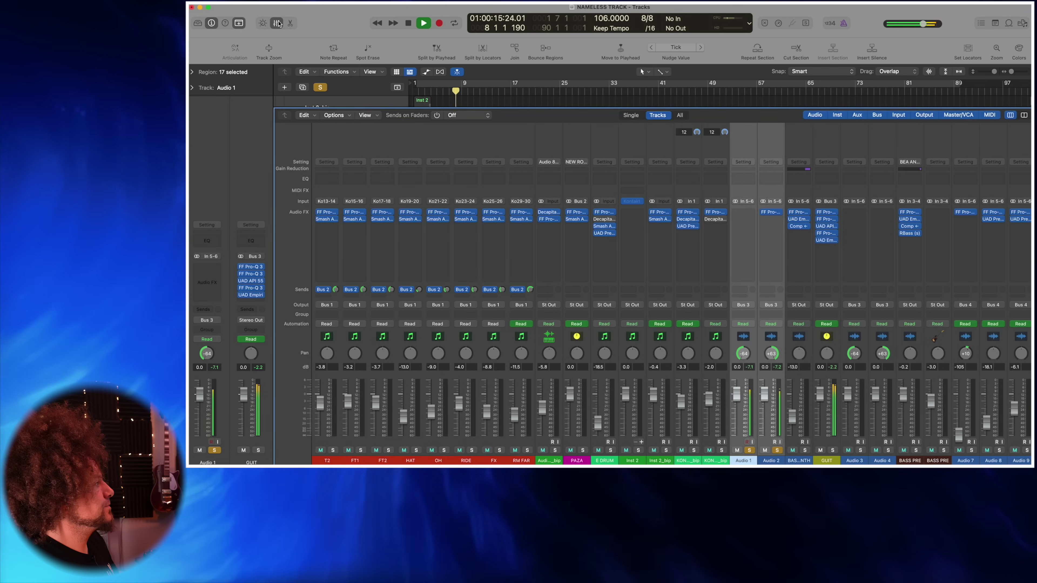
scroll(587, 275, right, 3)
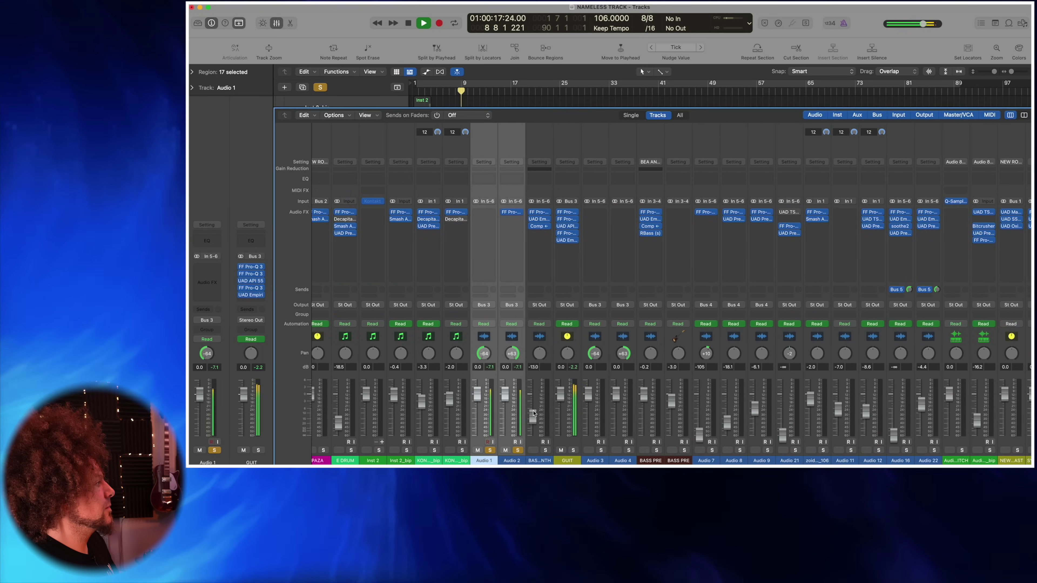
key(space)
click(491, 450)
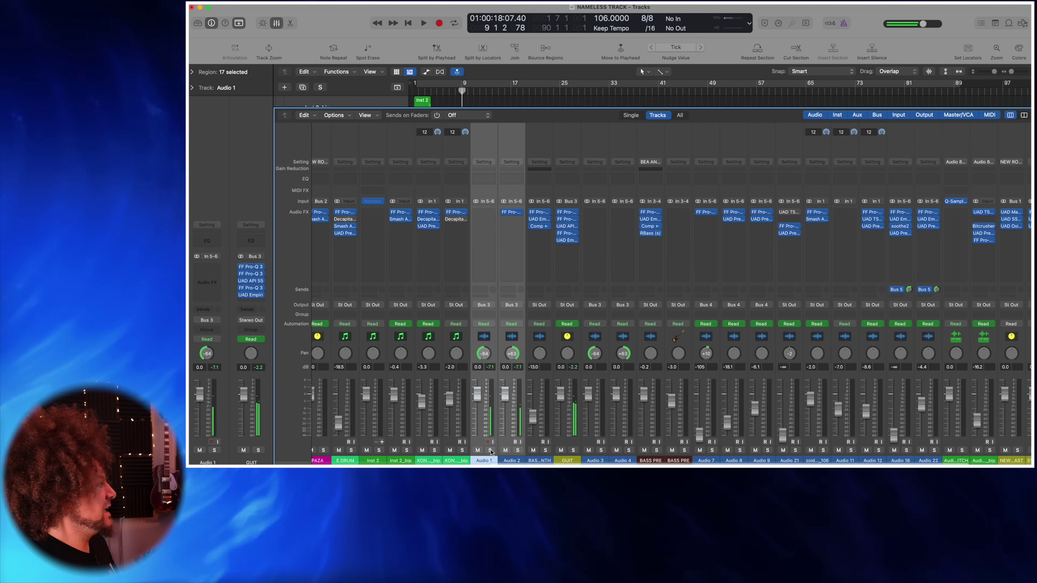
click(568, 448)
click(574, 450)
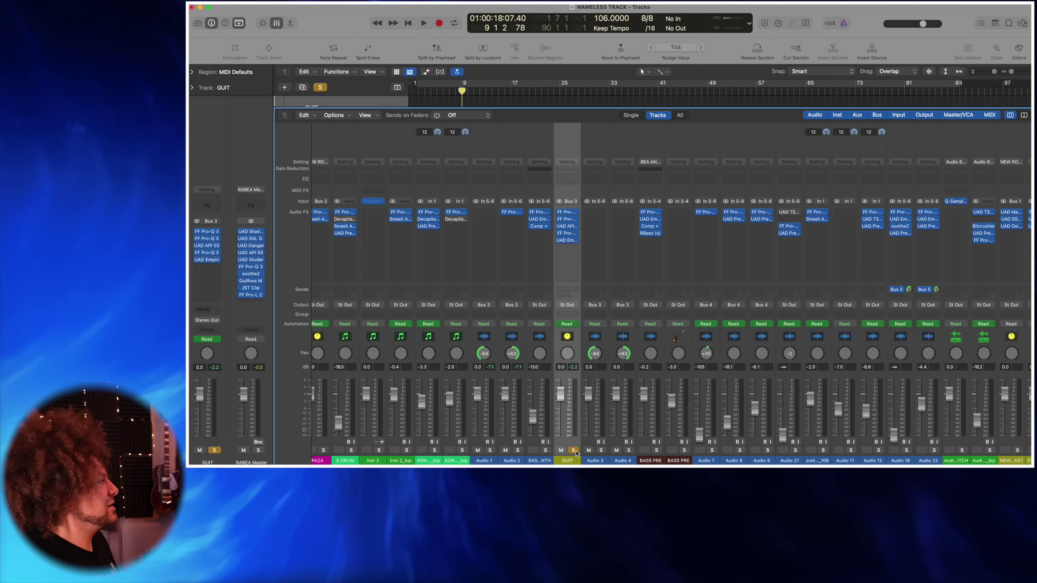
Step: Play the GUIT bus while comparing its first FF Pro-Q 3 plug-in bypassed and enabled, and close the plug-in
click(568, 214)
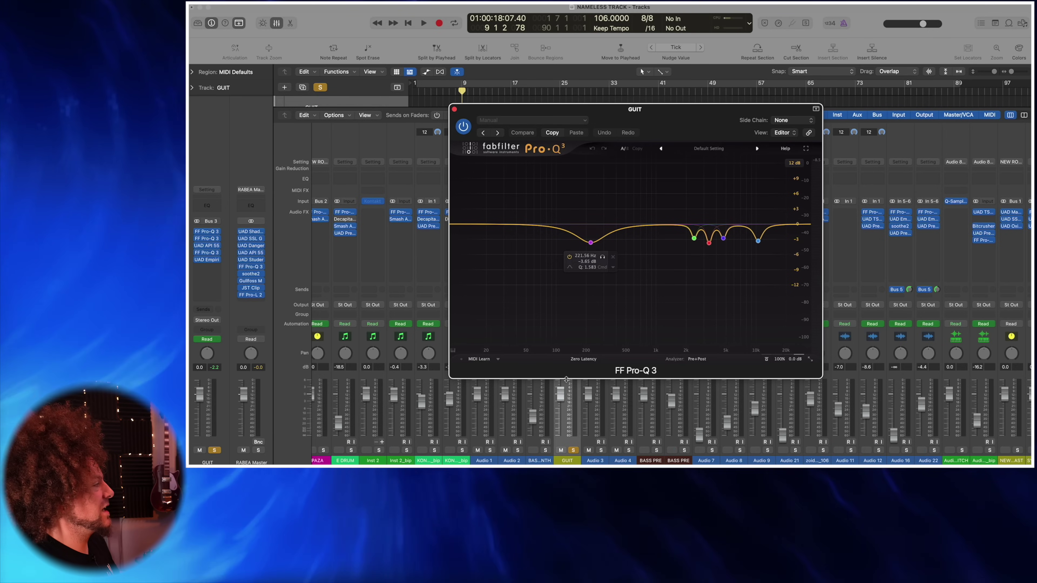
key(space)
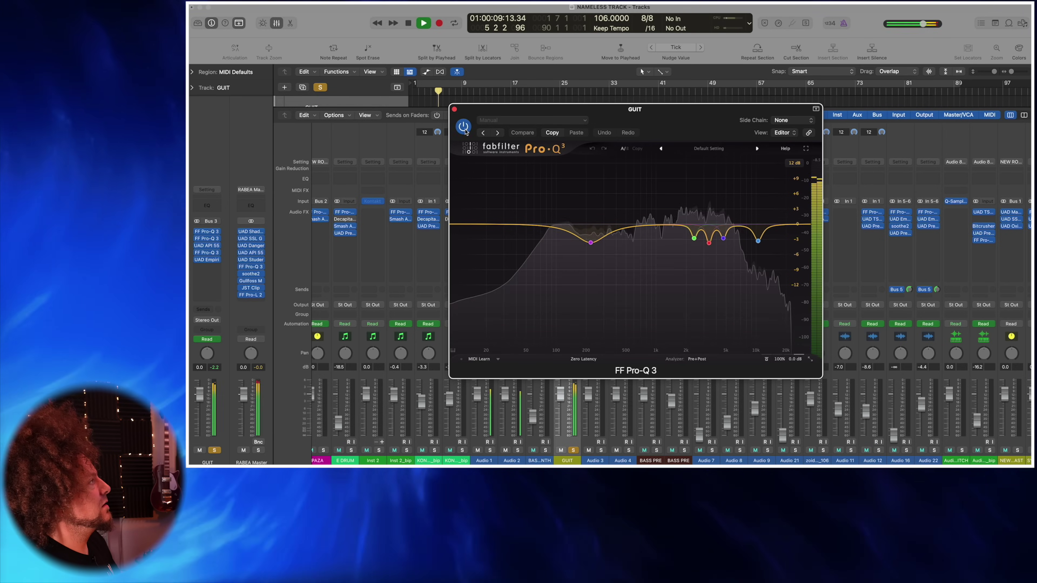
click(465, 129)
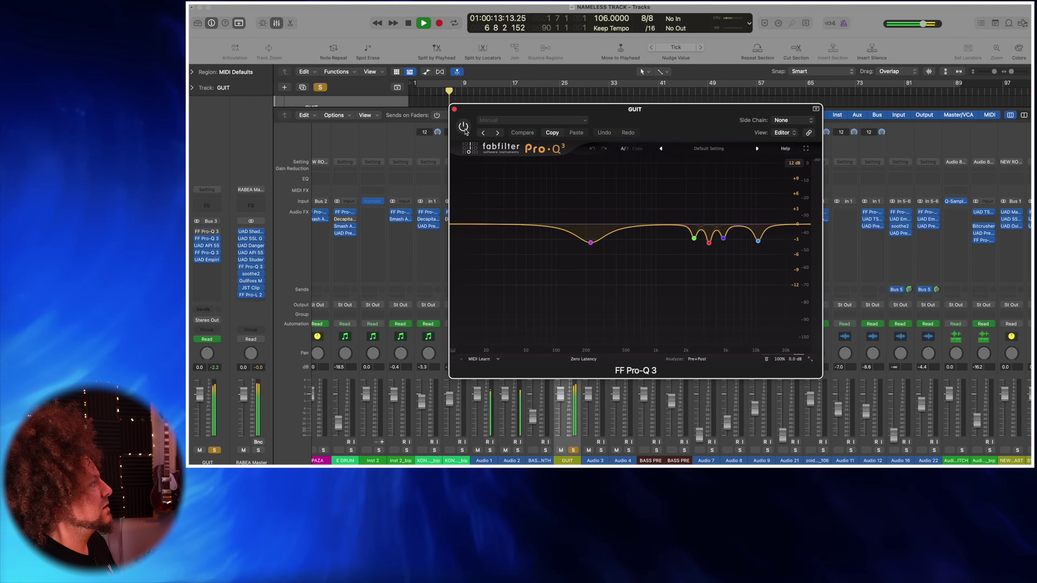
click(464, 128)
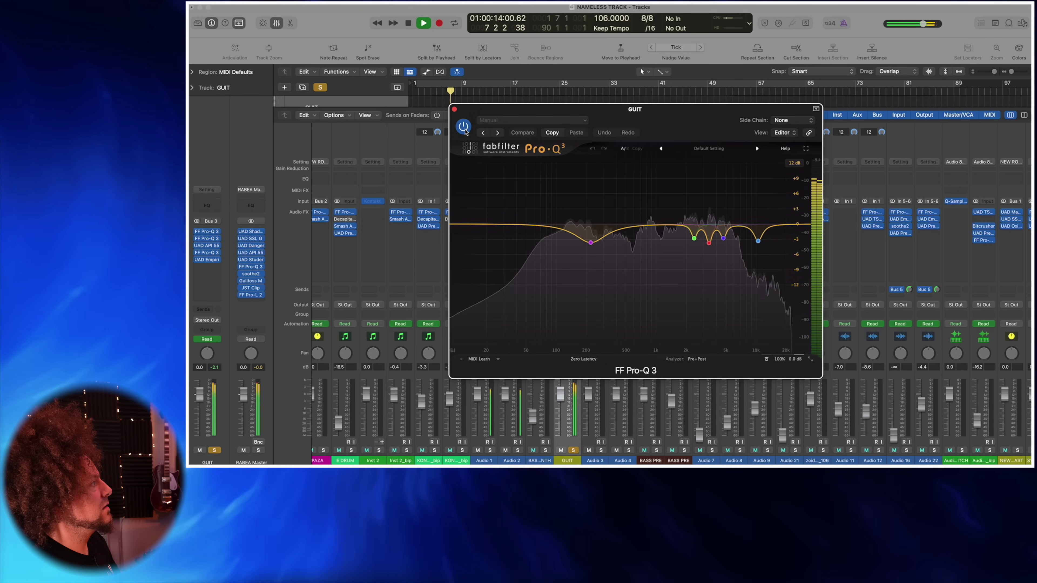
click(455, 110)
Step: Compare the GUIT bus's second FF Pro-Q 3 bypassed and enabled during playback, with its window moved clear of the GUIT strip
click(567, 220)
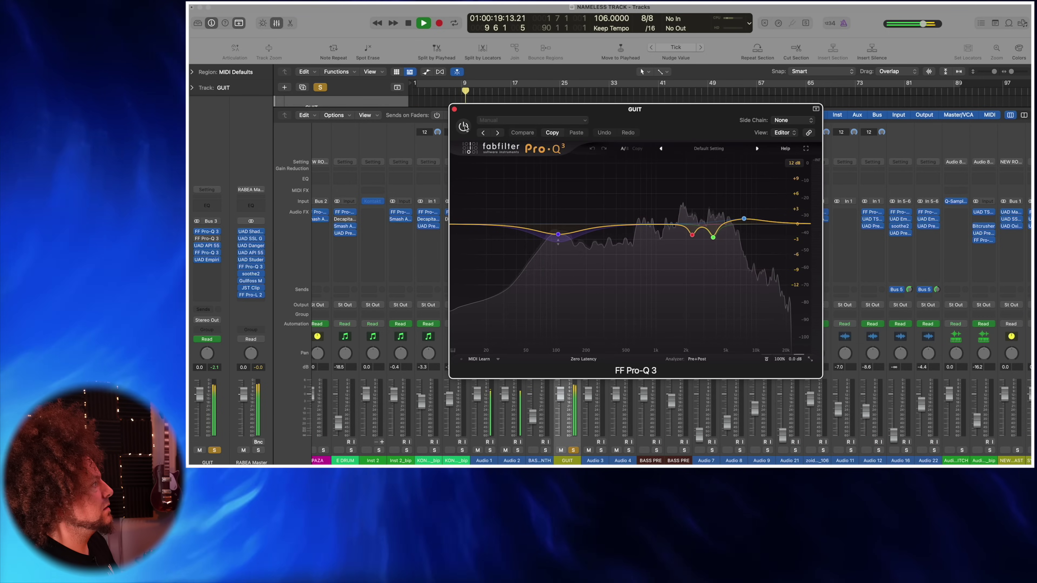
click(464, 128)
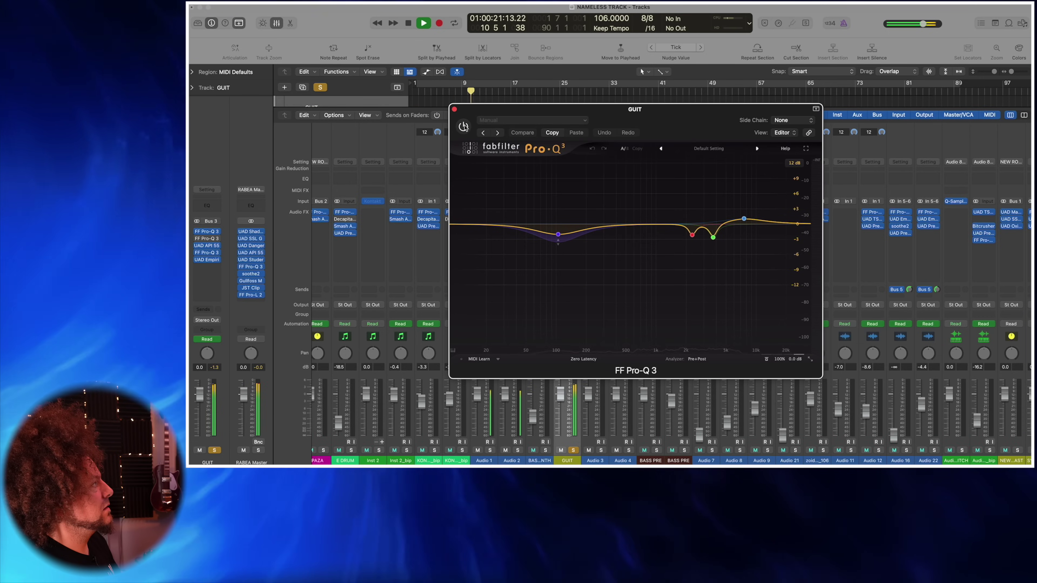
drag(469, 119, 654, 118)
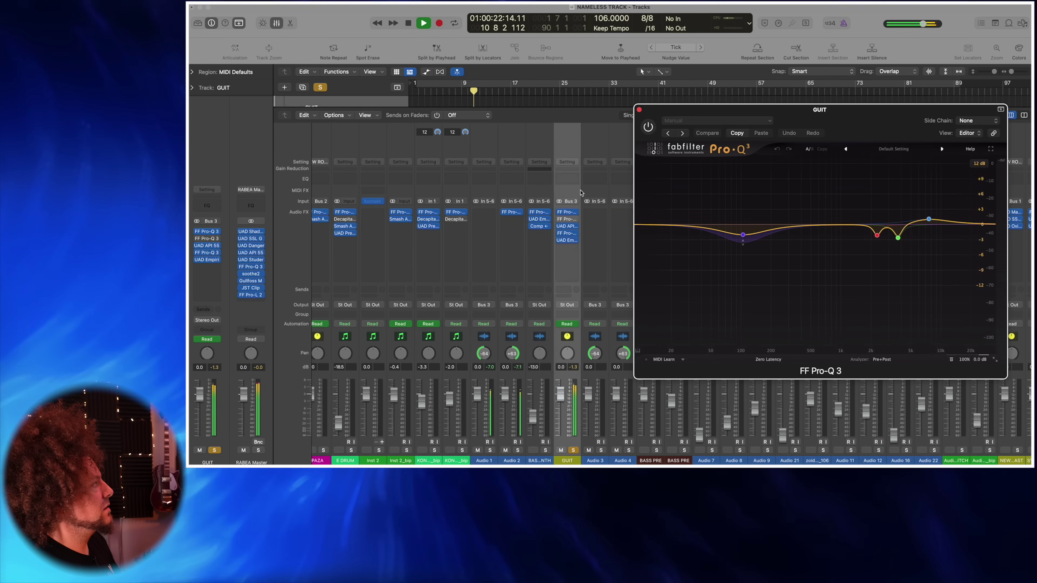
click(559, 212)
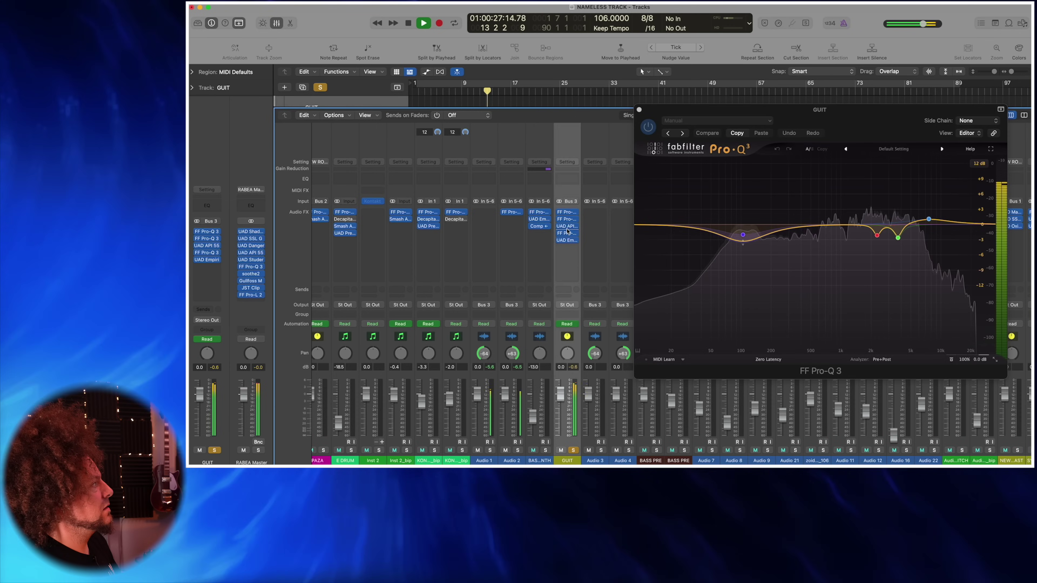
Step: Compare the GUIT bus's third FF Pro-Q 3 bypassed and enabled, stop playback, and close both EQ windows
click(568, 236)
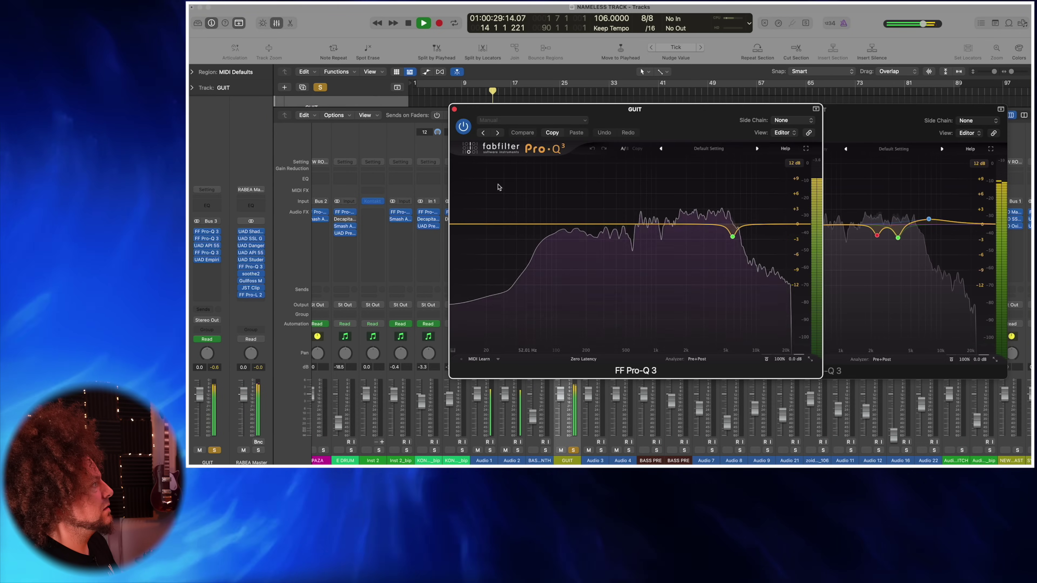
click(463, 126)
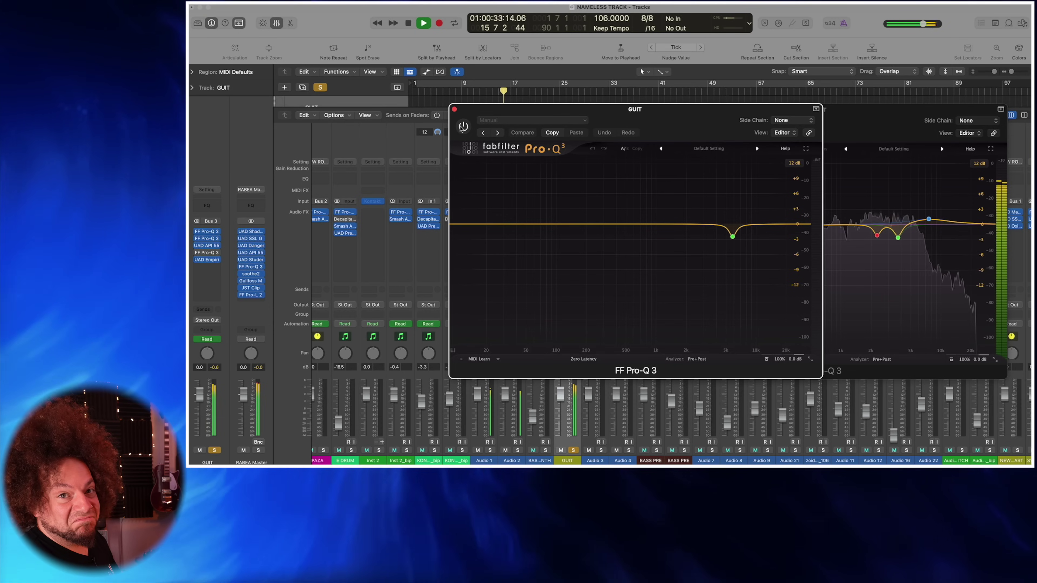
click(462, 127)
key(space)
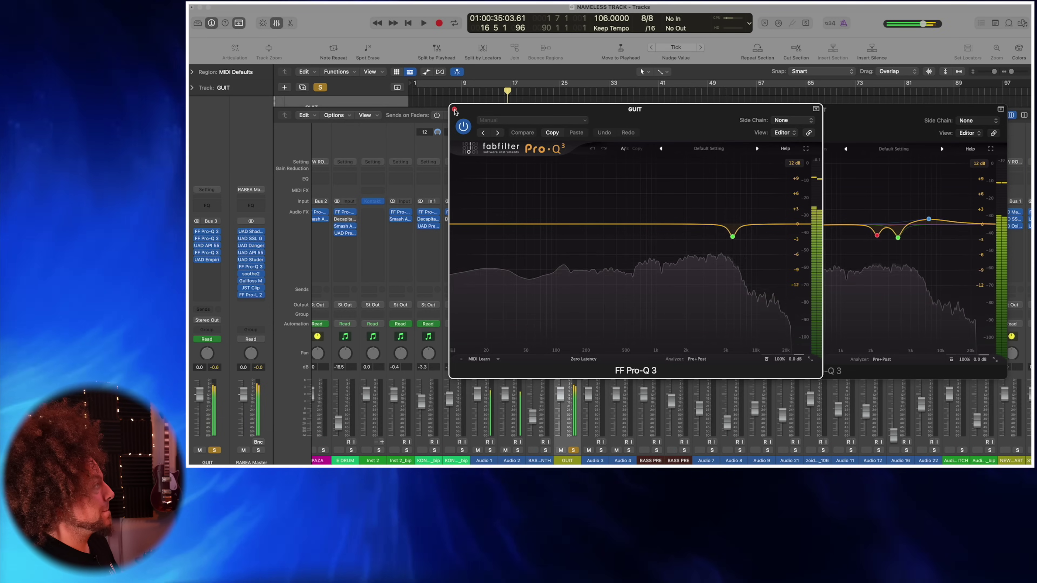
click(454, 109)
click(639, 109)
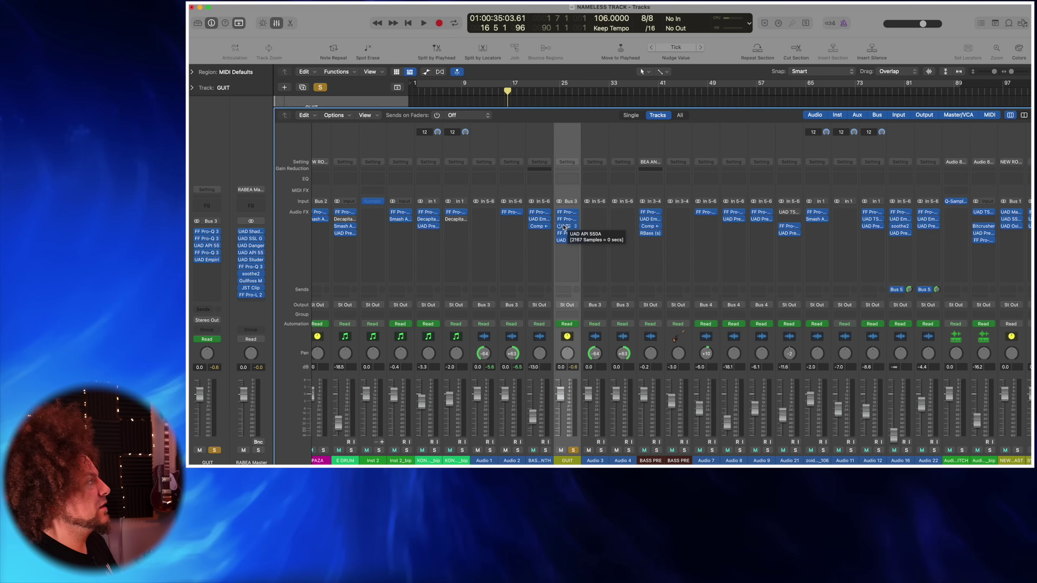
Step: Reopen the GUIT bus's third FF Pro-Q 3 and play it, comparing bypass and auditioning its single cut band, and finish with the plug-in closed and playback stopped
click(567, 233)
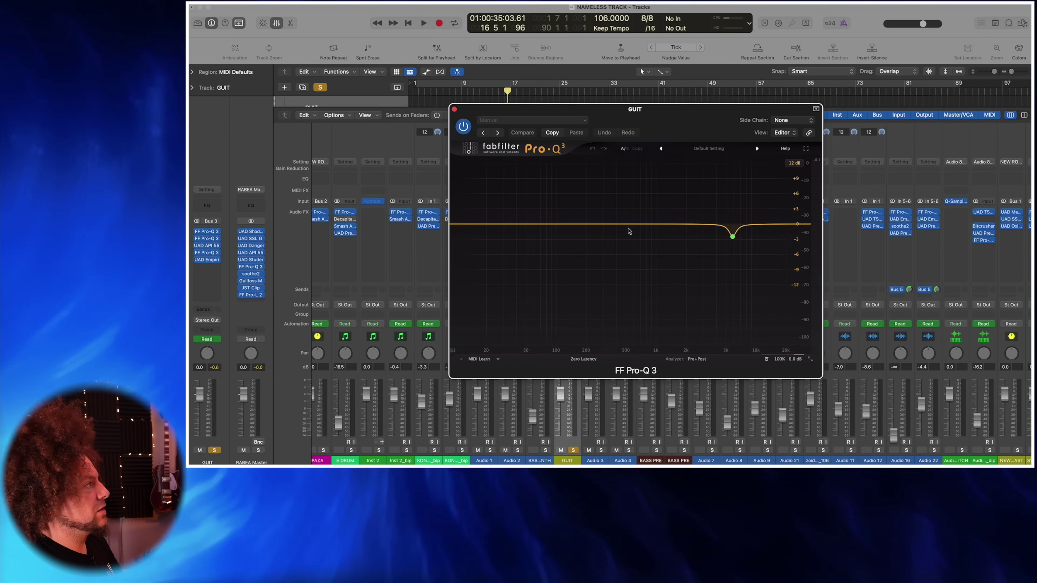
mouse_move(733, 238)
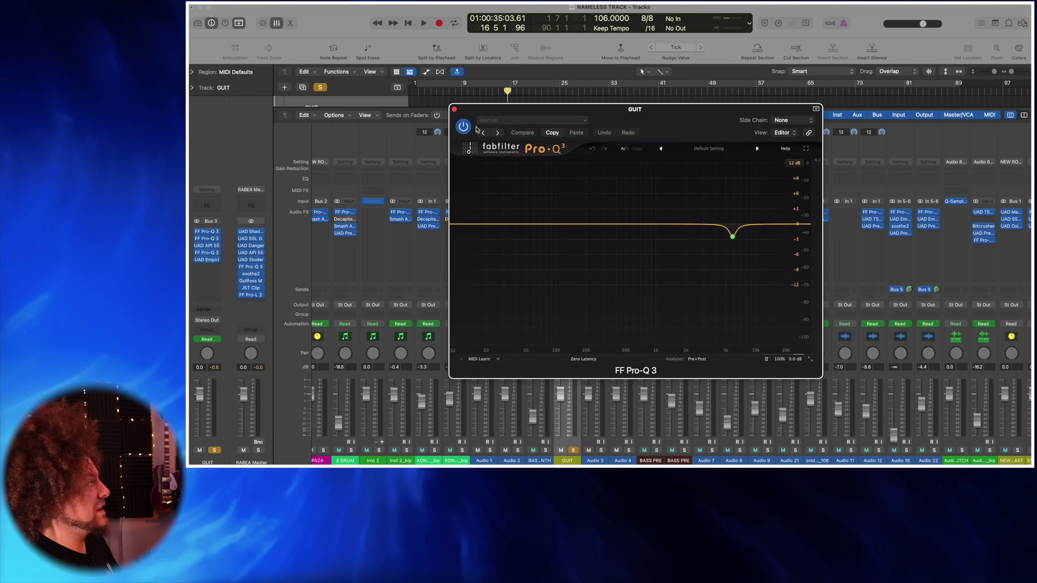
key(space)
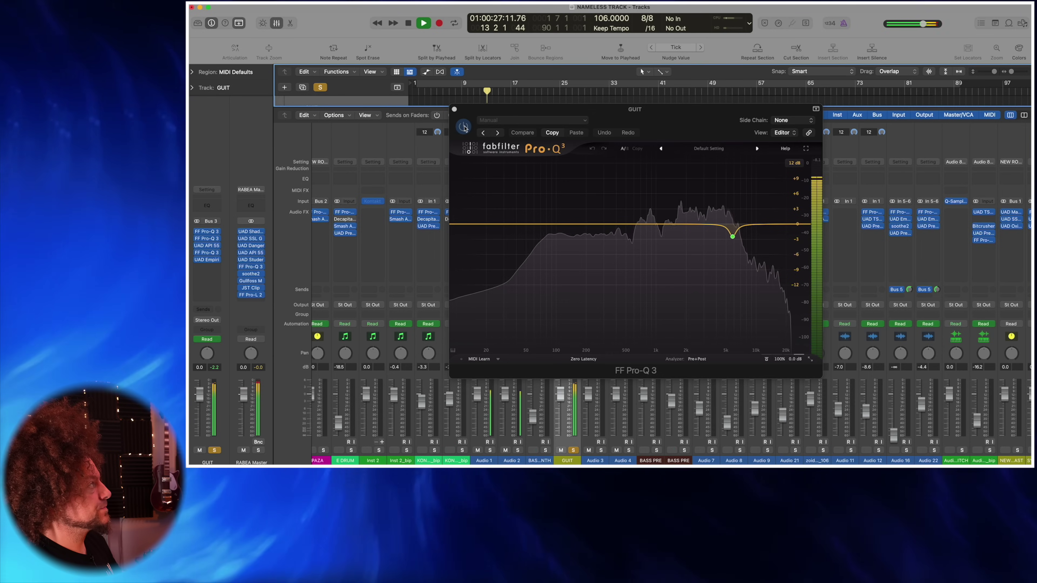
click(464, 127)
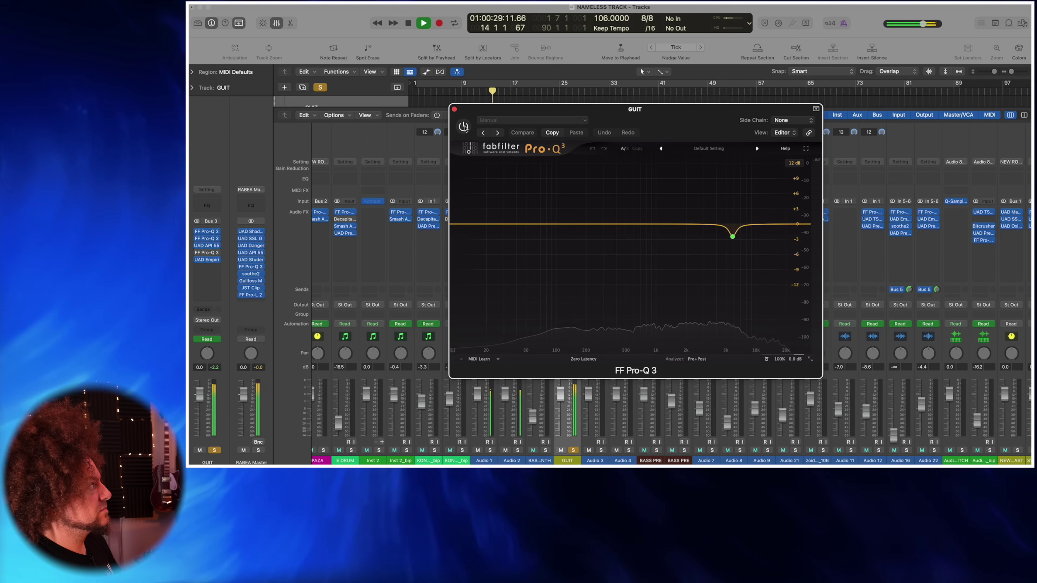
click(464, 126)
click(745, 251)
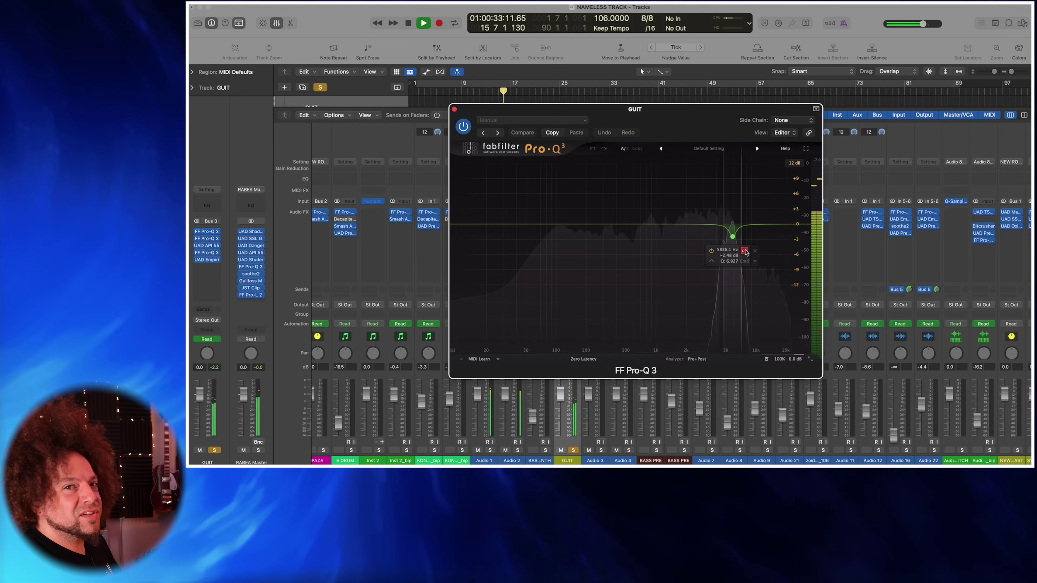
click(745, 251)
click(456, 110)
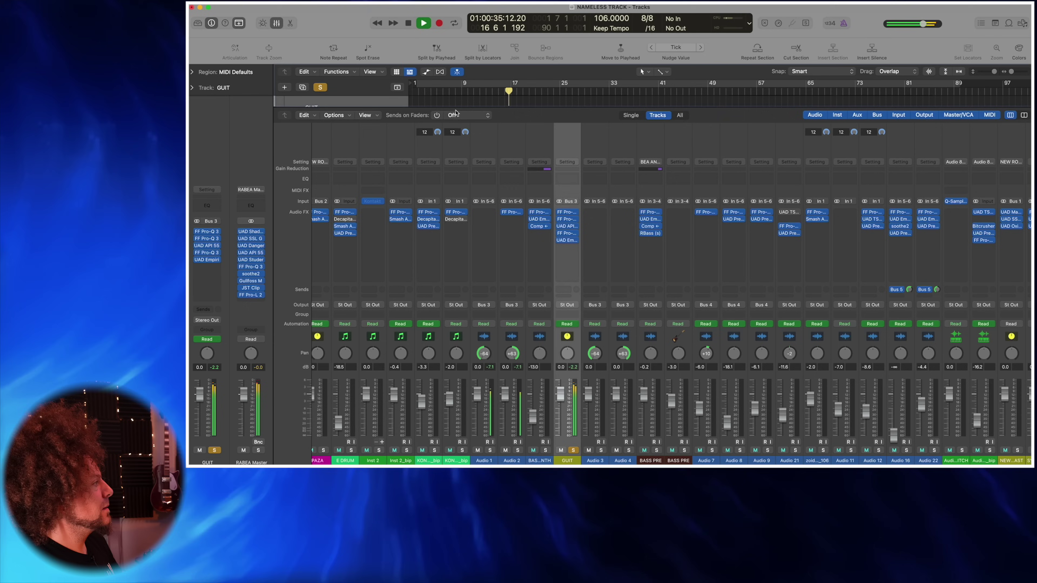
key(space)
Step: Review the settings of the UAD API 550A and the third FF Pro-Q 3 on the GUIT bus, closing each plug-in
click(568, 227)
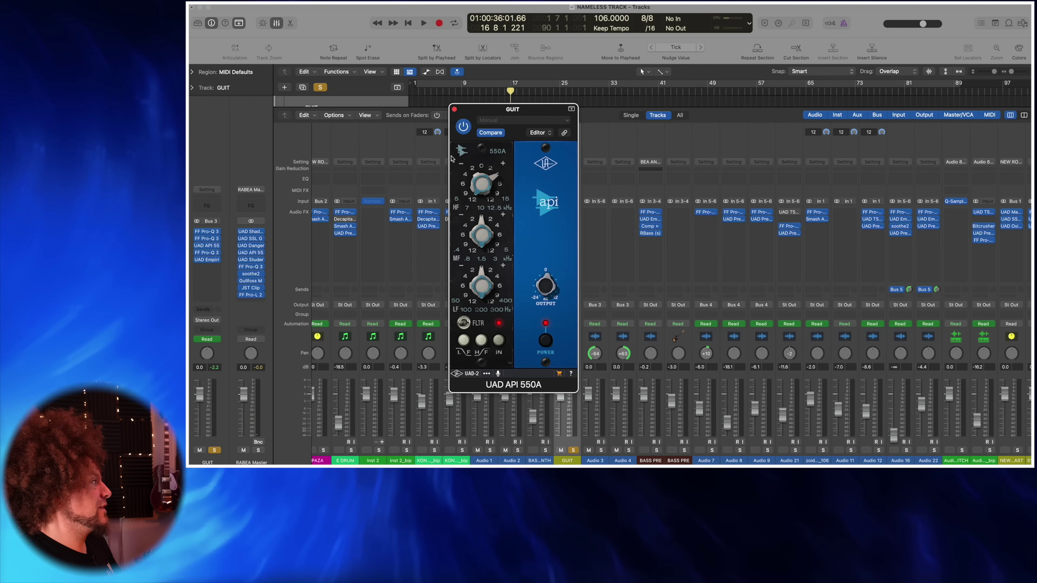
click(453, 109)
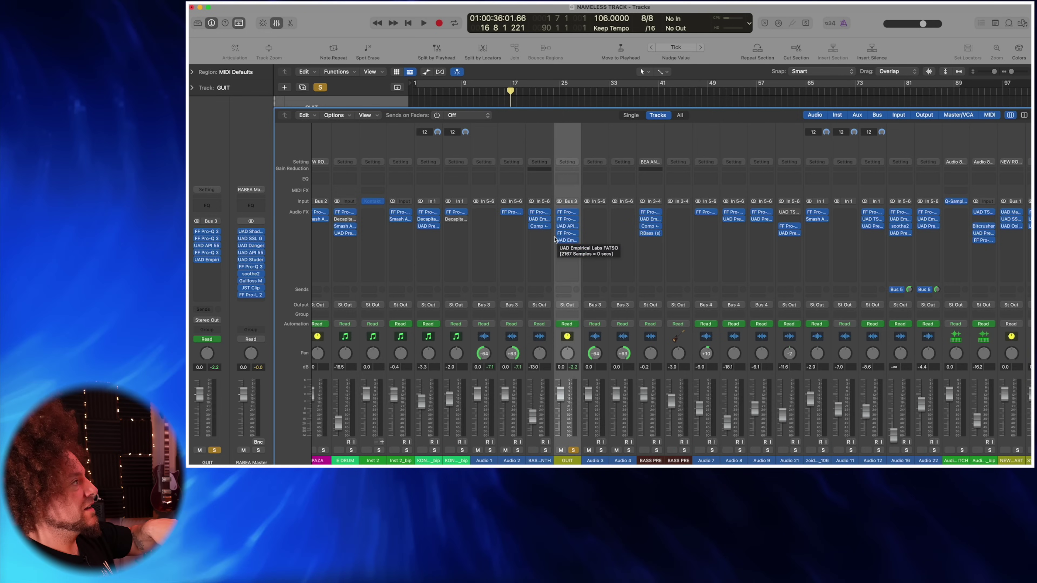
click(570, 228)
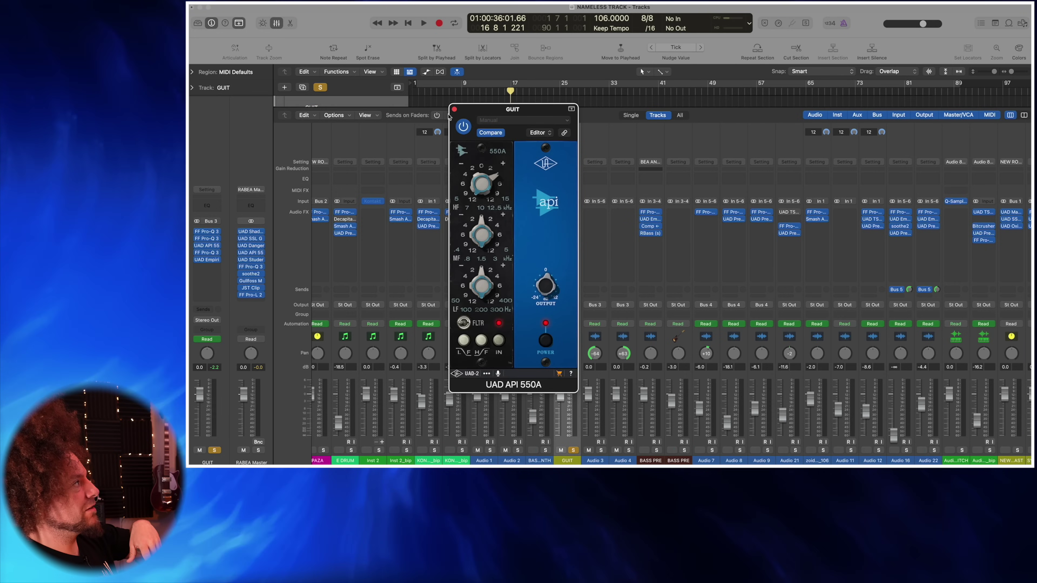
click(459, 110)
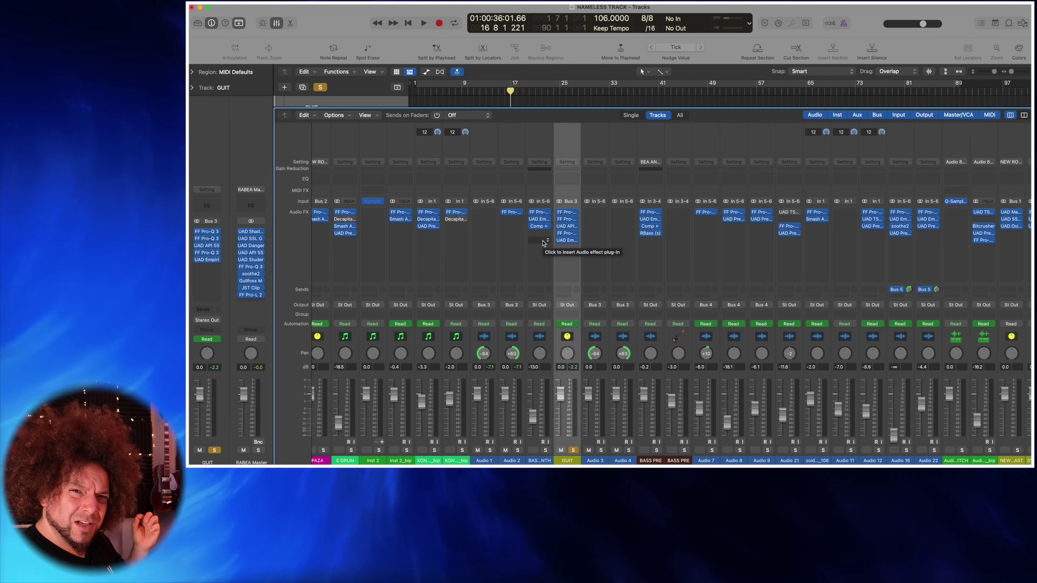
click(568, 233)
mouse_move(737, 242)
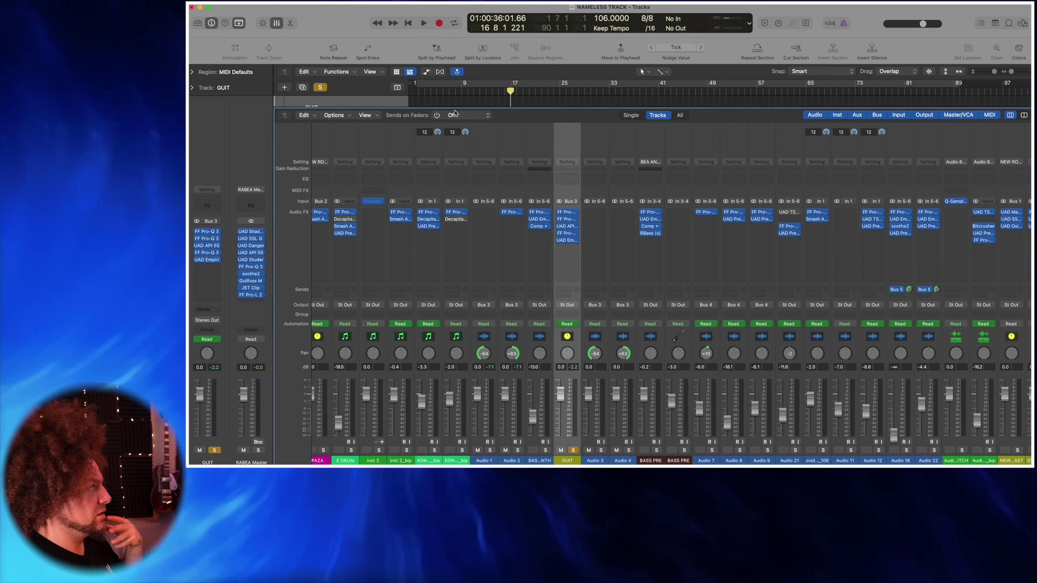
click(454, 109)
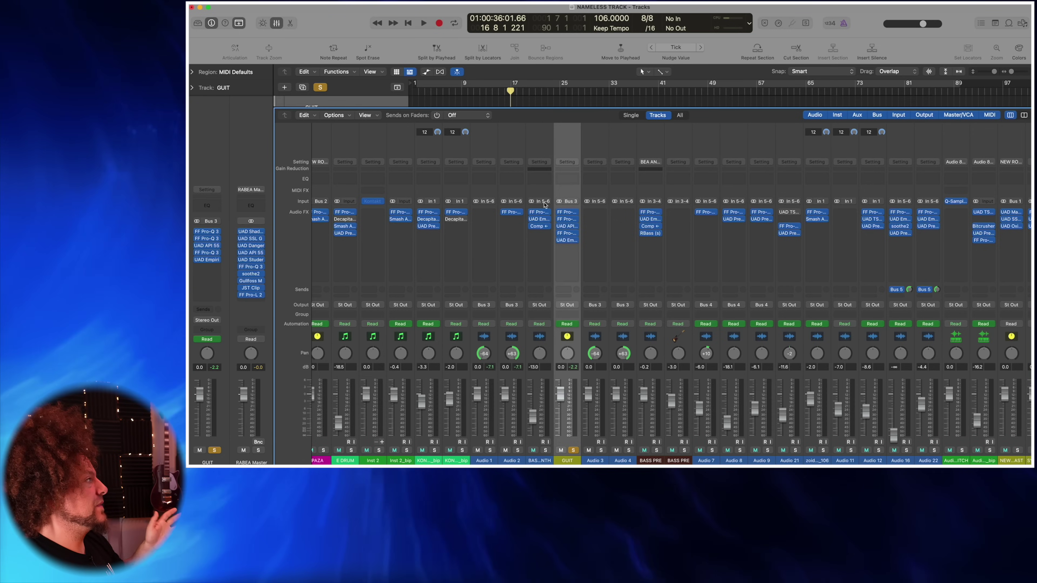
Step: Play the GUIT bus from bar 11 while comparing its UAD Empirical Labs FATSO Jr bypassed and enabled, and close the plug-in
click(567, 242)
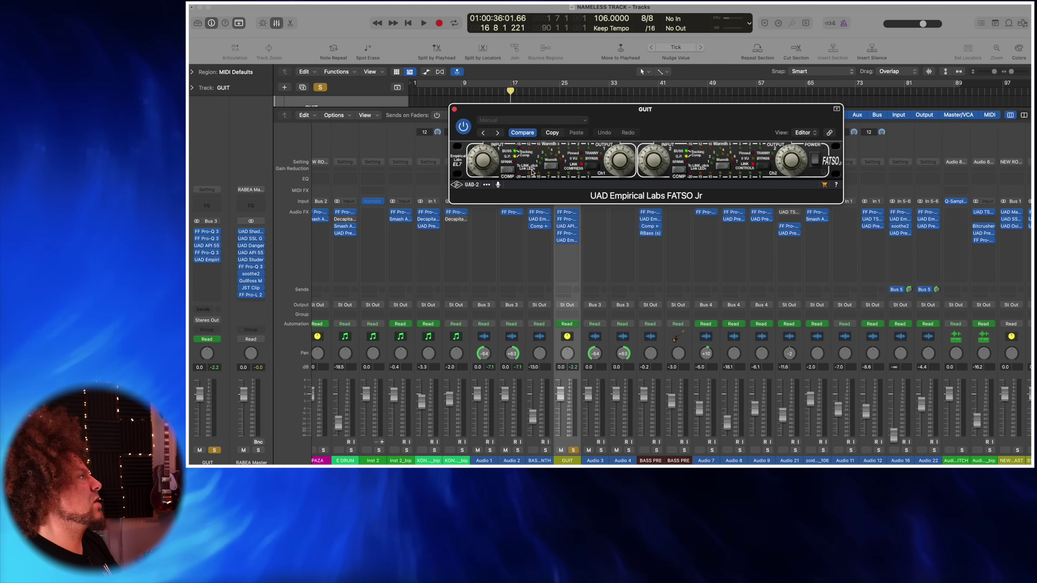
click(472, 93)
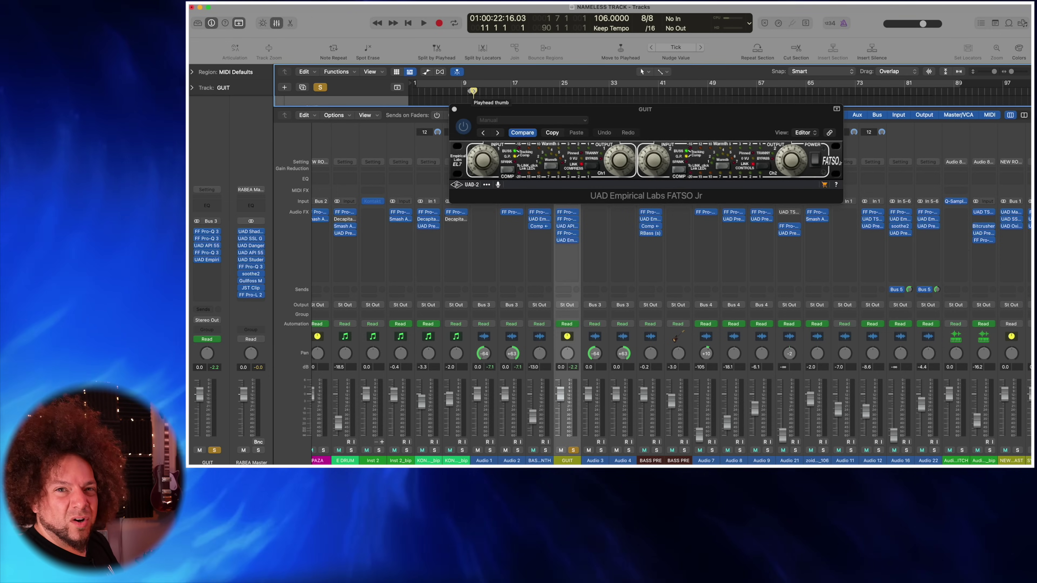
key(space)
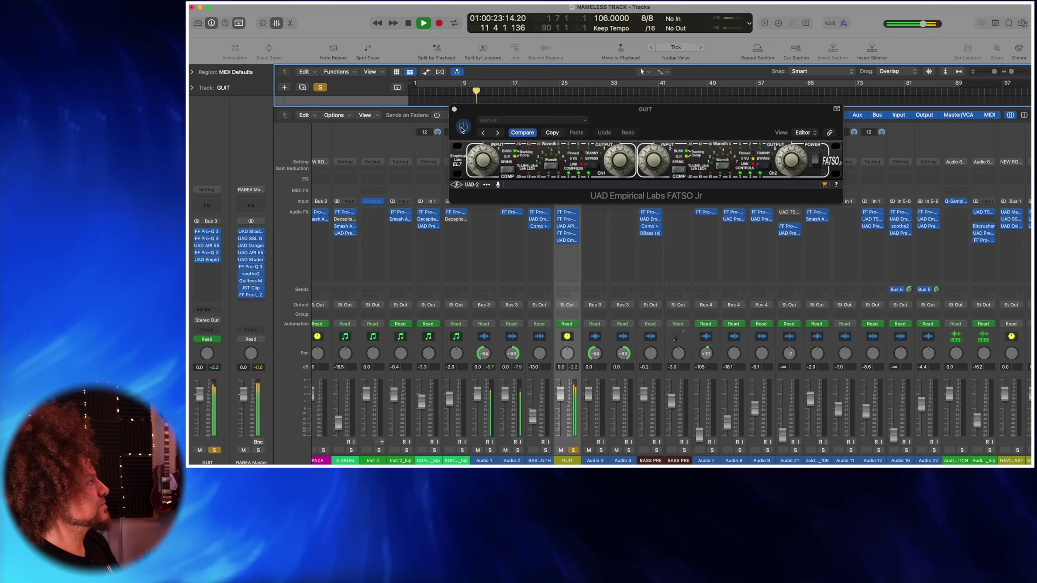
click(463, 128)
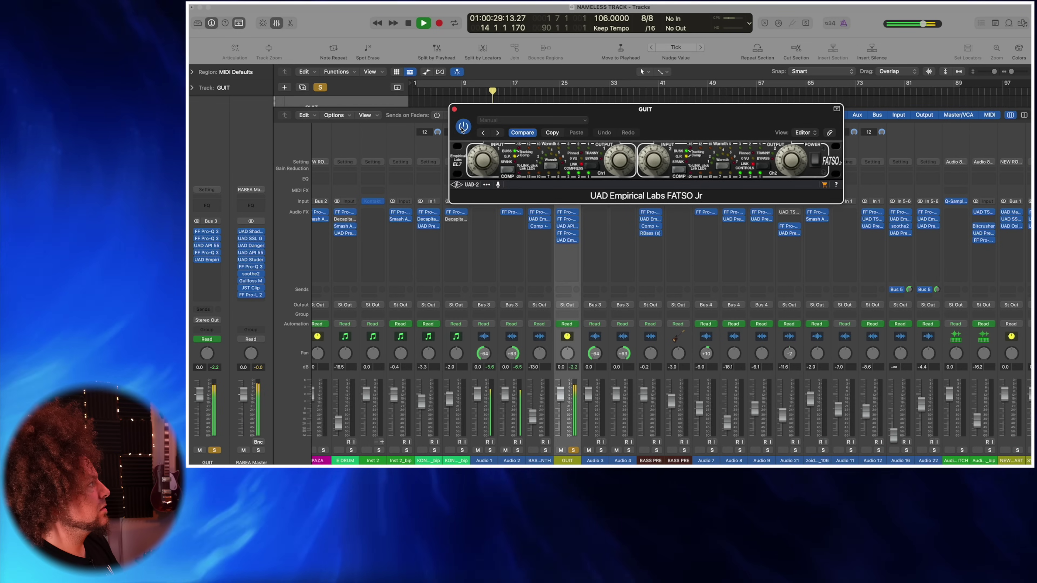
key(space)
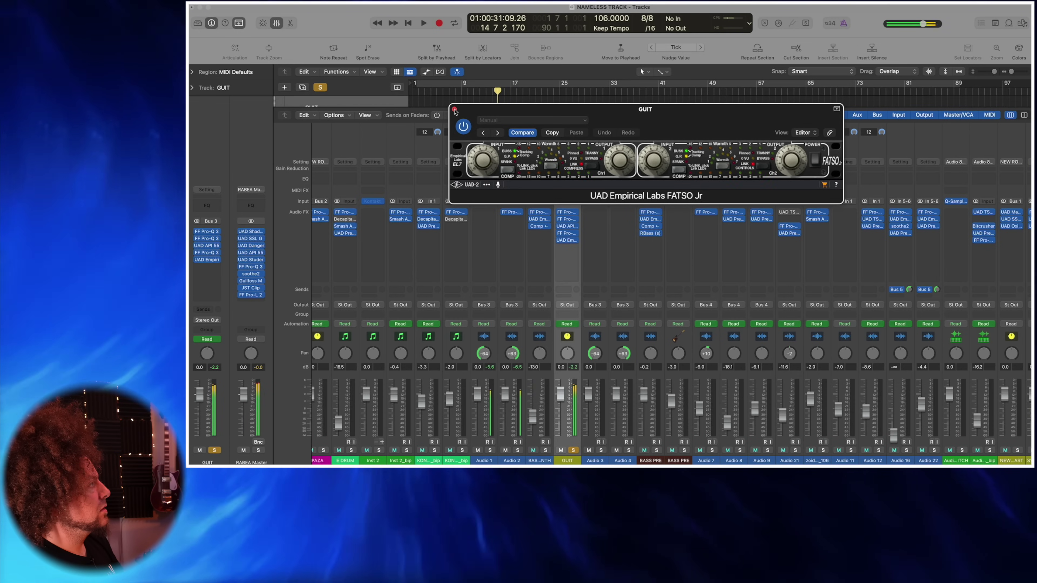
click(455, 109)
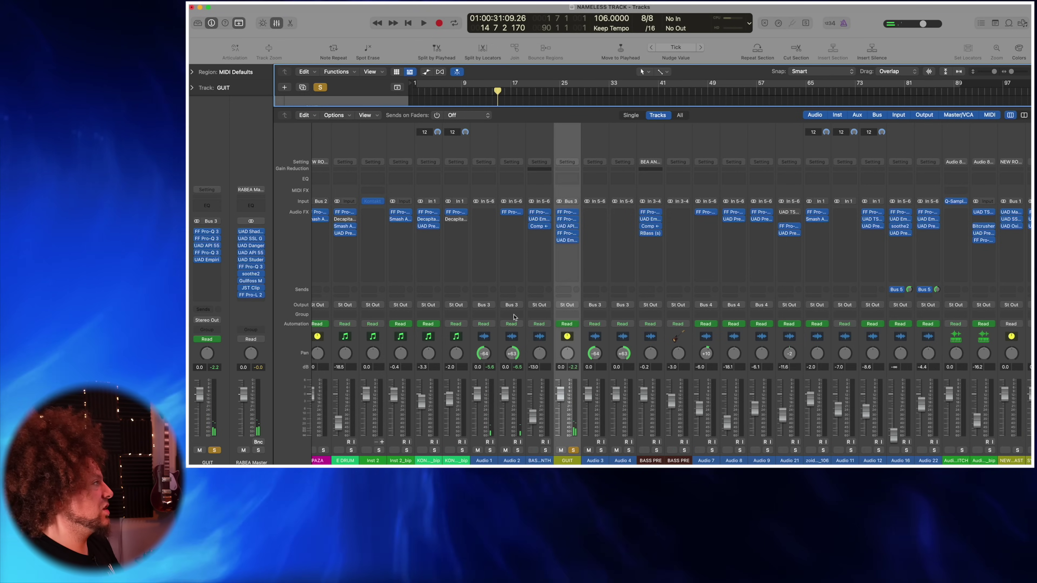
Step: Clear the GUIT bus solo, hide the mixer, and solo Audio 3 and Audio 4 instead
click(575, 451)
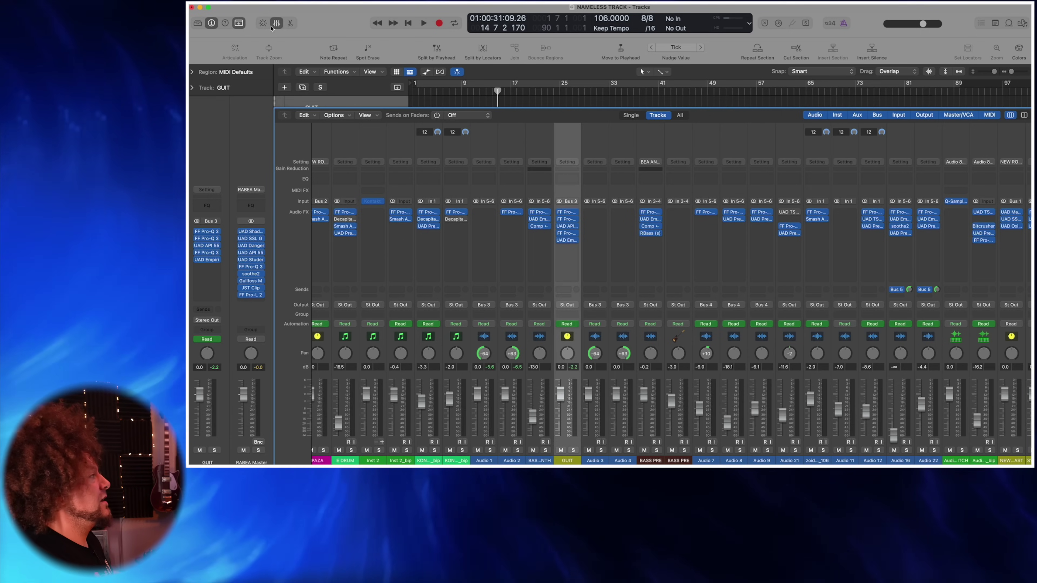
click(273, 25)
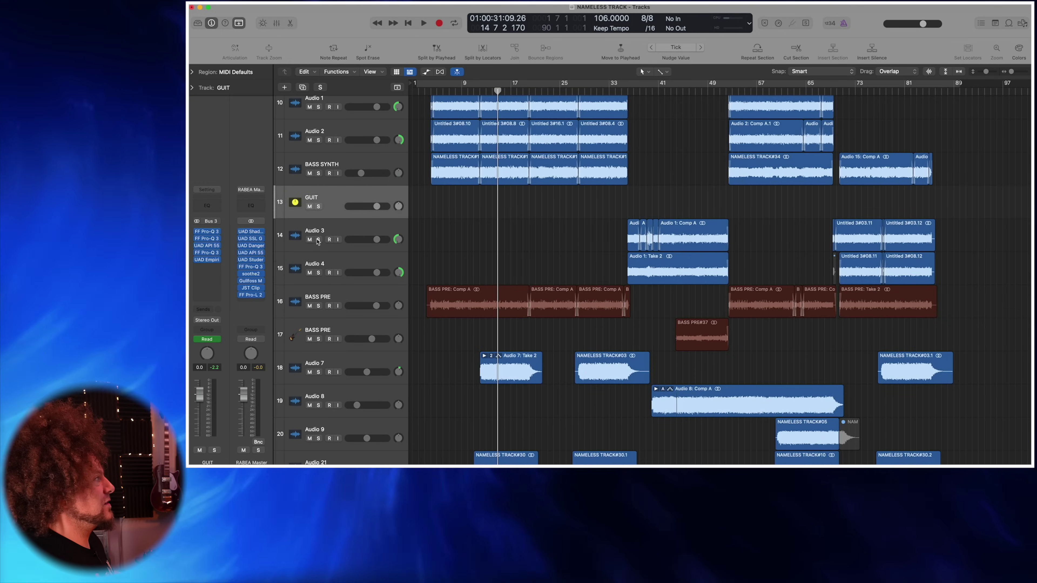
click(318, 240)
Step: Play the soloed Audio 3 and Audio 4 guitars from about bars 37, 45 and 73, and stop playback
click(636, 93)
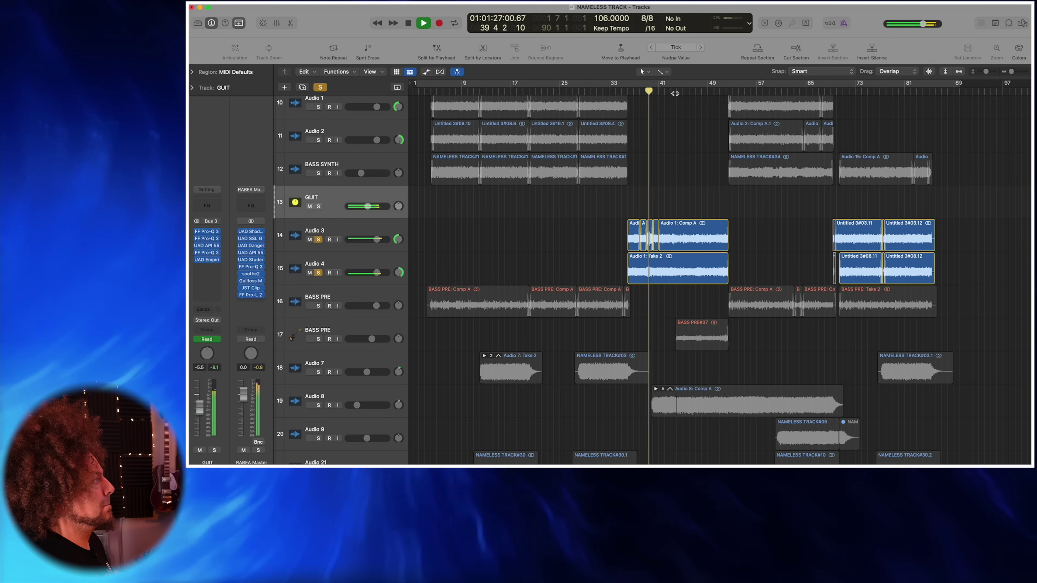
click(690, 93)
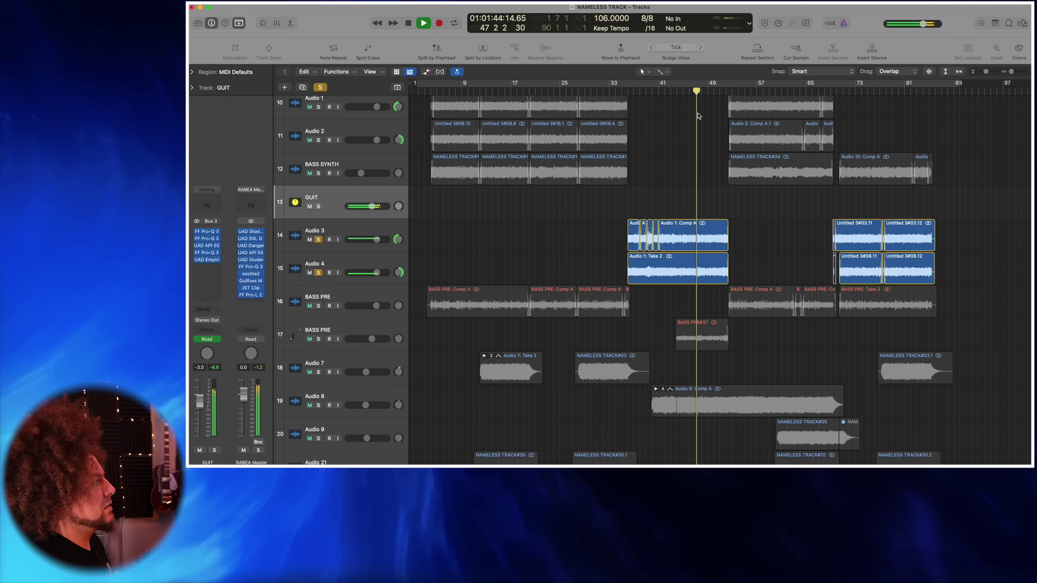
key(space)
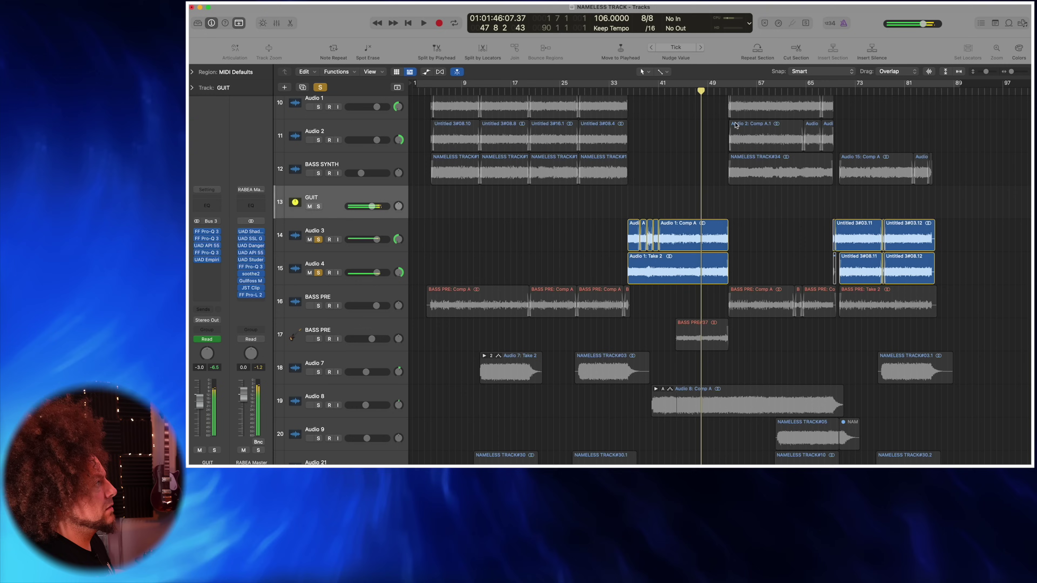
double_click(858, 91)
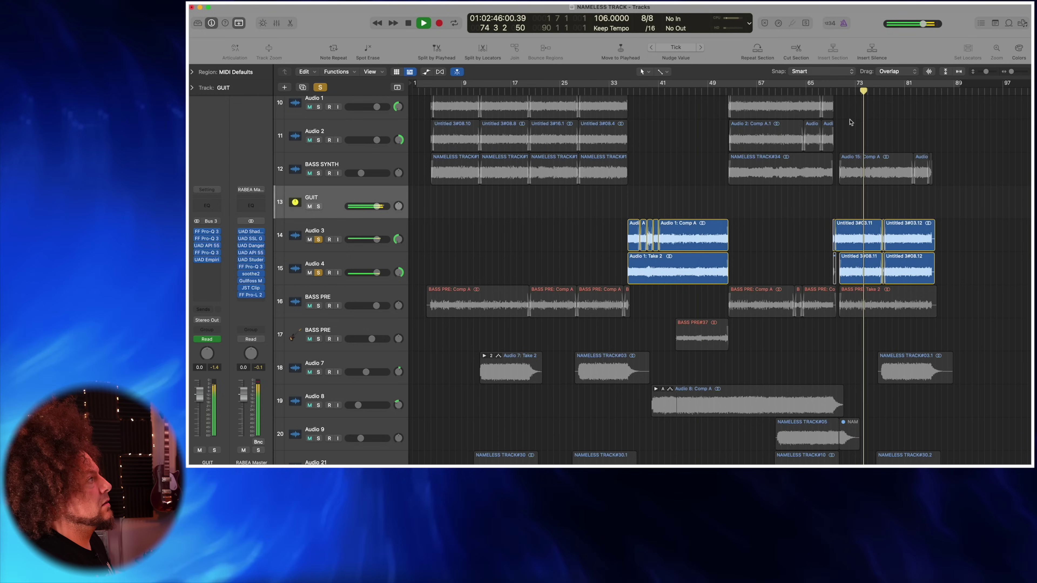
scroll(833, 144, up, 5)
scroll(833, 144, down, 6)
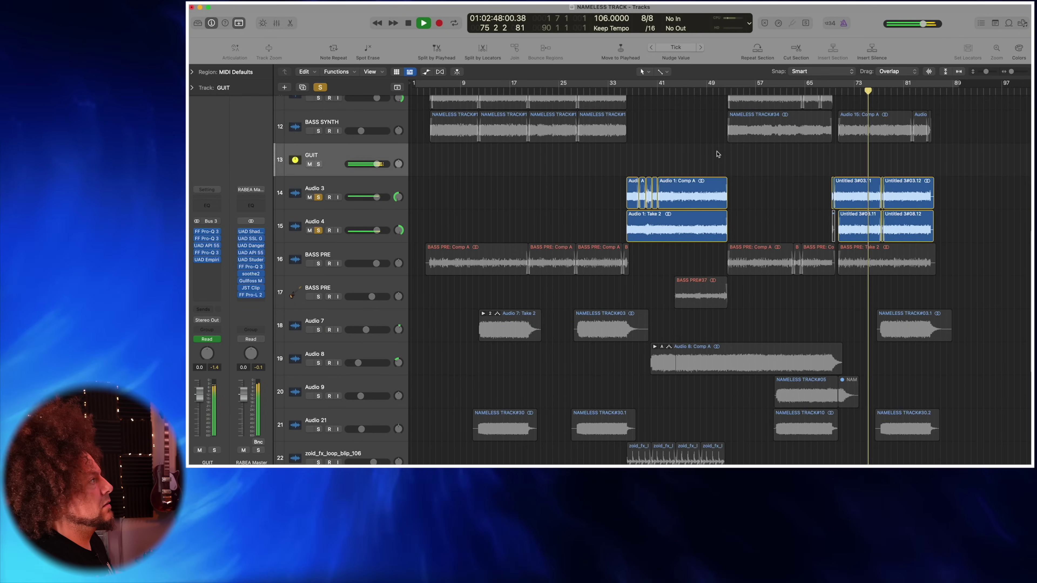
key(space)
Step: Show the track automation, select Audio 3, and examine the volume curve on the GUIT bus
key(a)
click(359, 226)
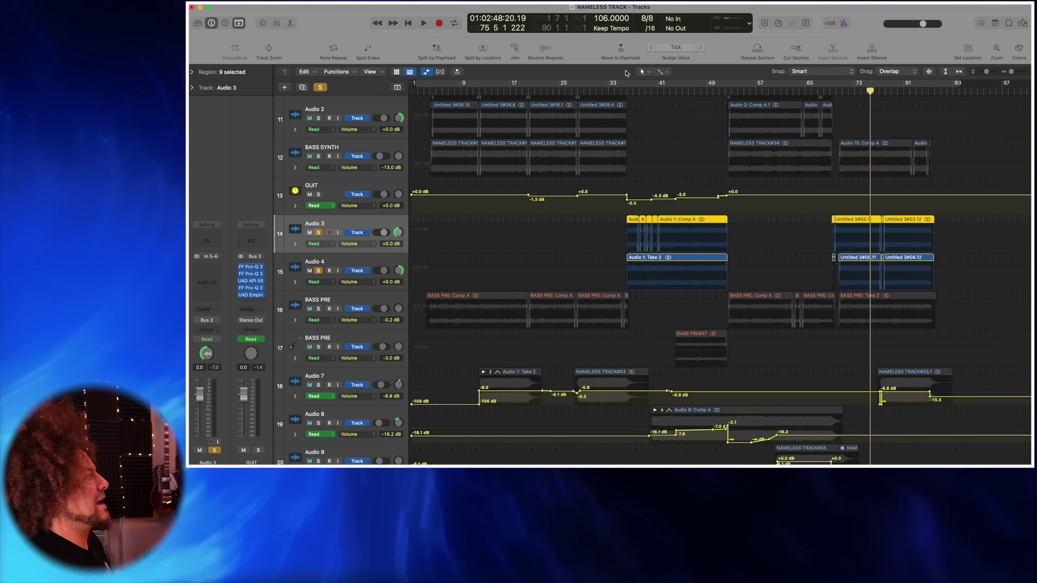
scroll(636, 163, right, 2)
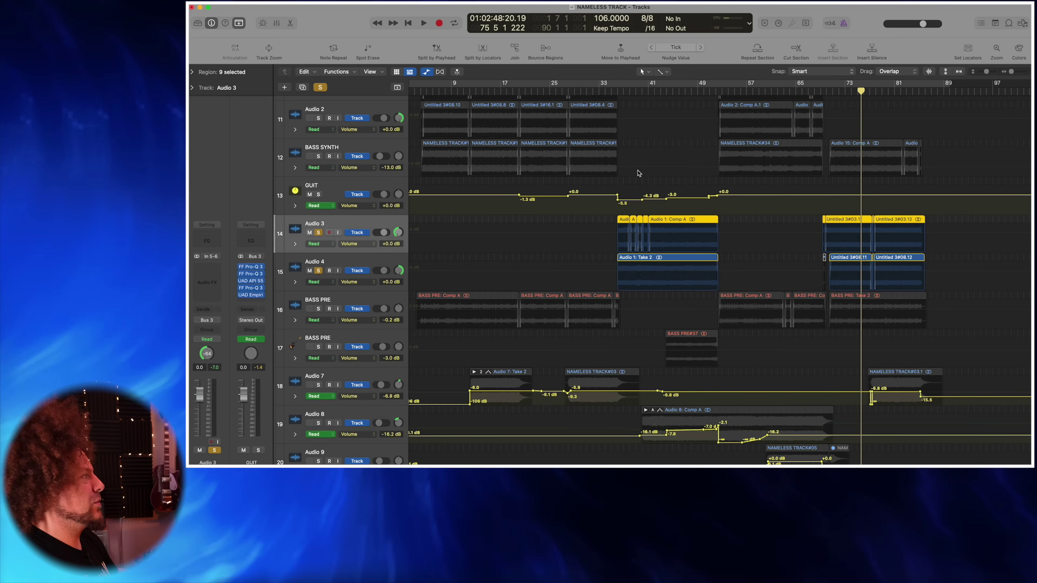
Step: Hide the track automation, solo the first BASS PRE track, and play it from about bar 5
key(a)
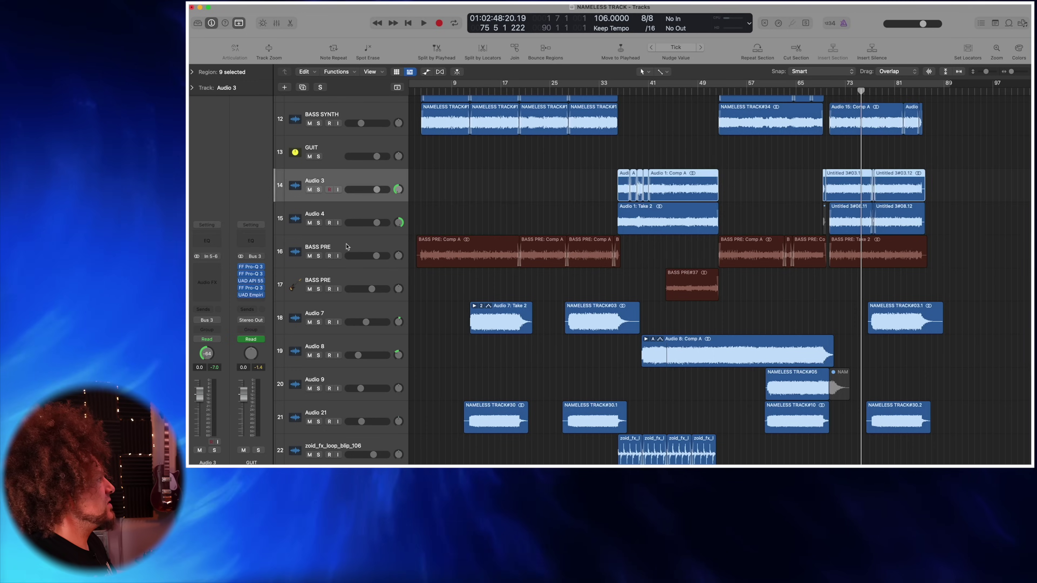
alt+click(318, 255)
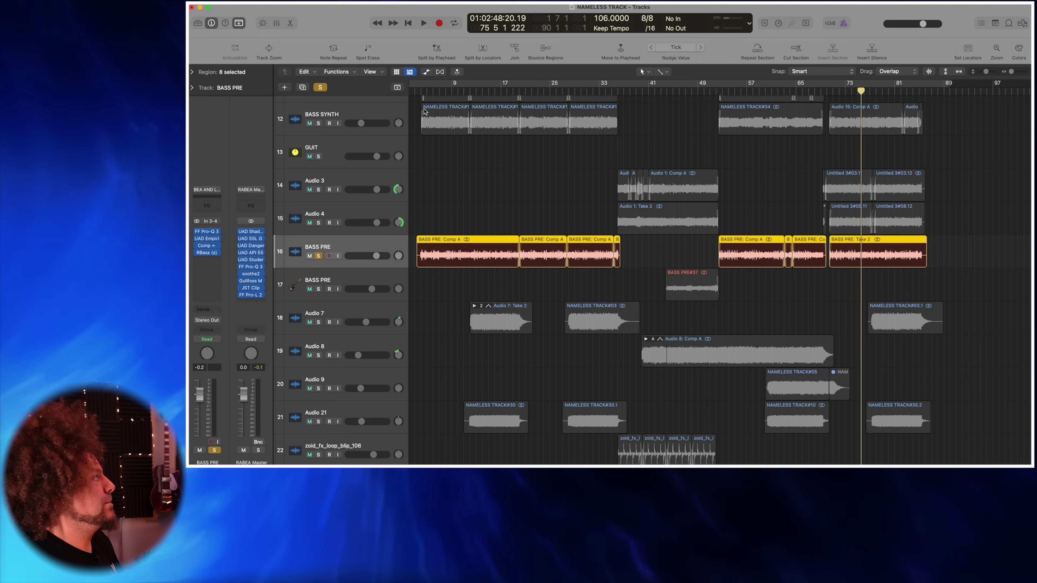
click(437, 91)
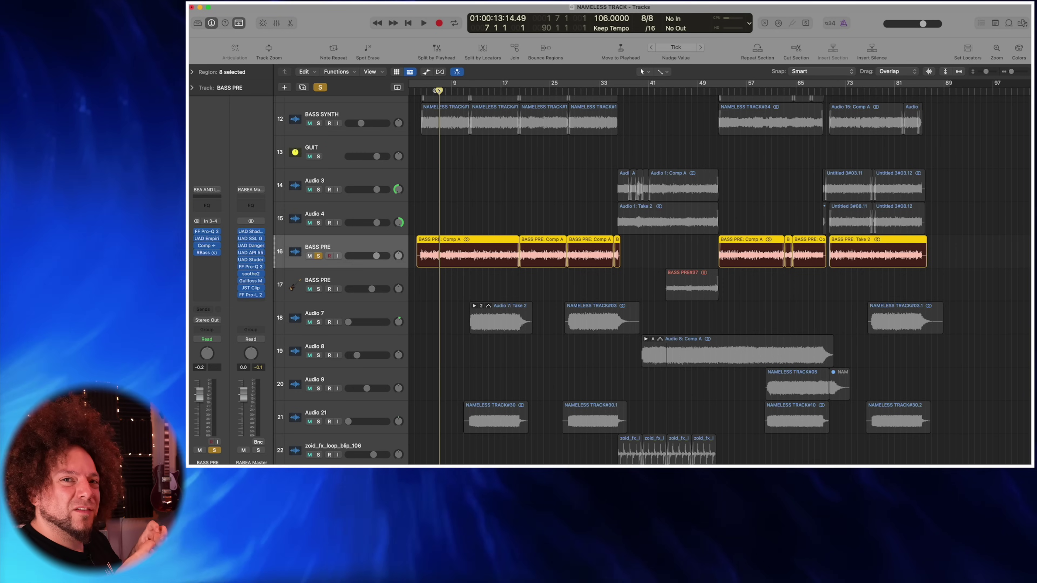
key(space)
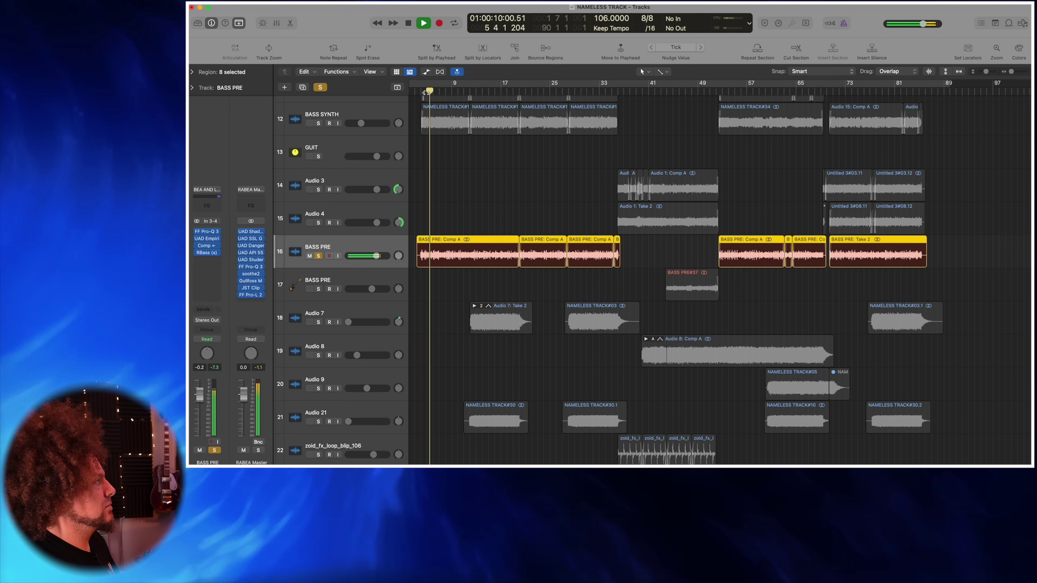
Step: Solo Audio 1 and Audio 2 alongside the playing bass, stop around bar 12, and clear all solos
scroll(368, 118, up, 3)
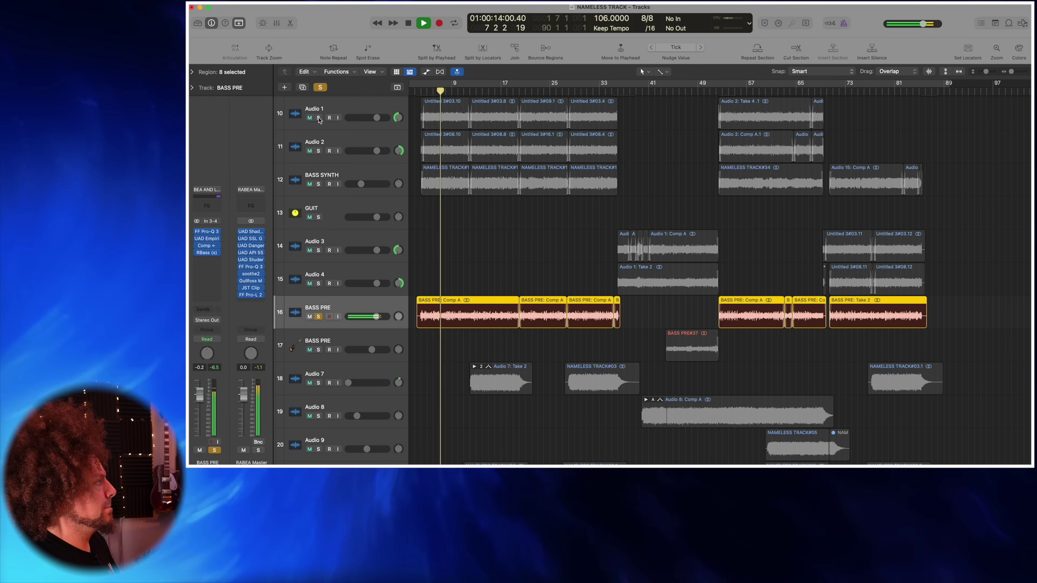
drag(319, 118, 319, 151)
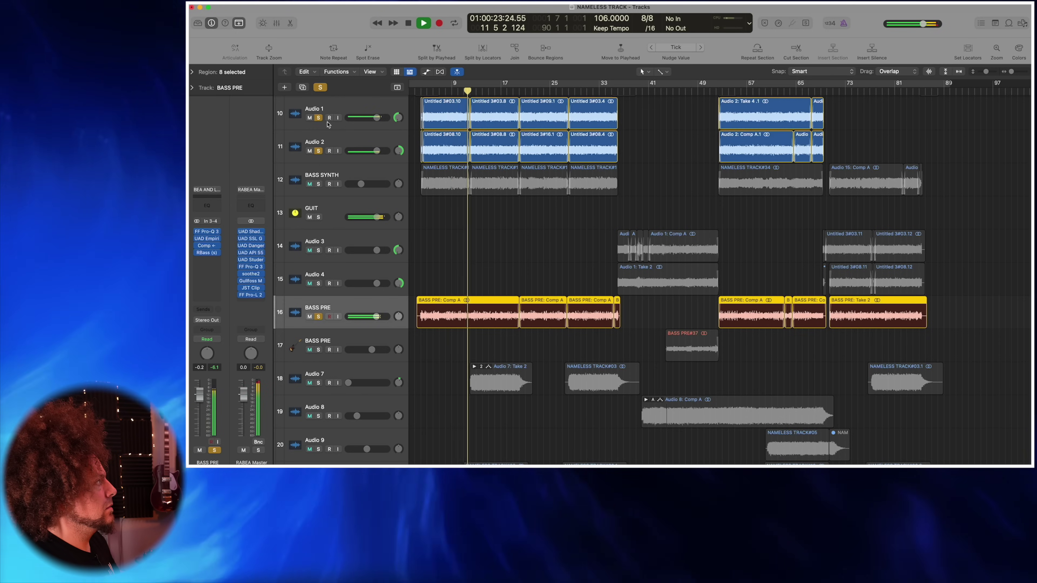
key(space)
key(ctrl+s)
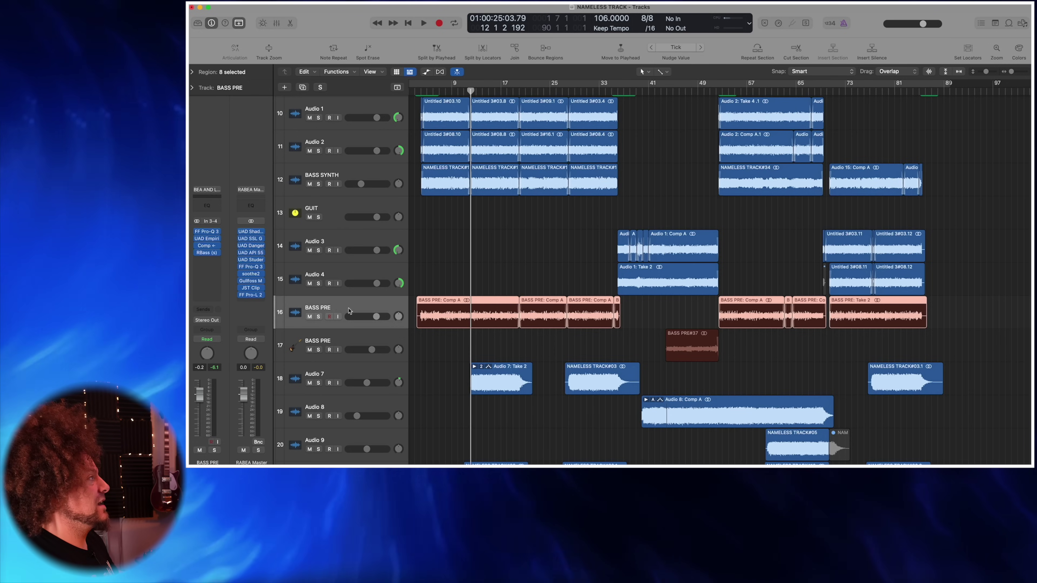
Step: Open FF Pro-Q 3 on BASS PRE, play the soloed bass with the EQ bypassed and enabled, close it, and stop playback
click(208, 232)
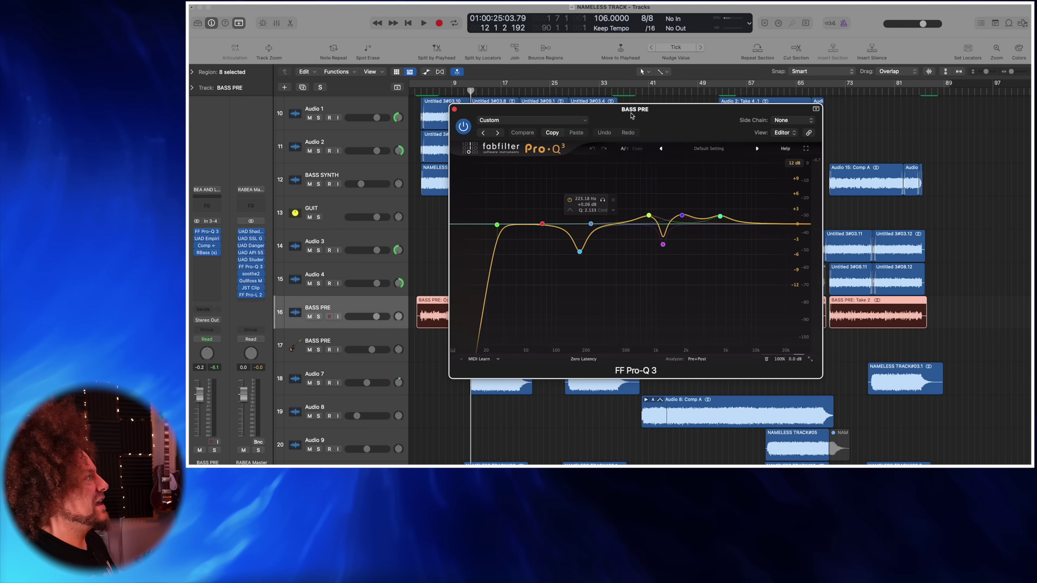
drag(630, 115, 750, 113)
key(s)
key(space)
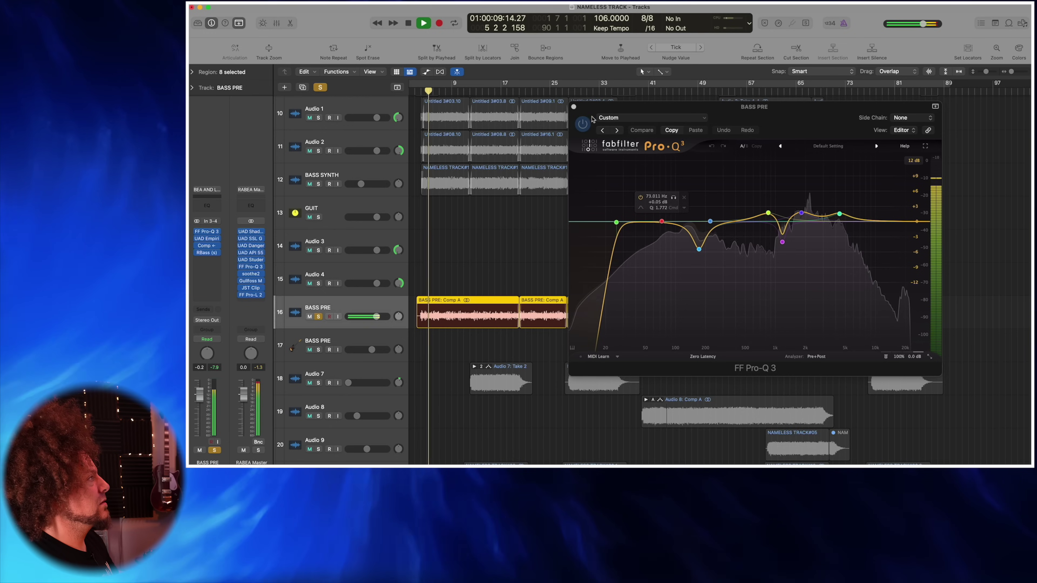
click(583, 125)
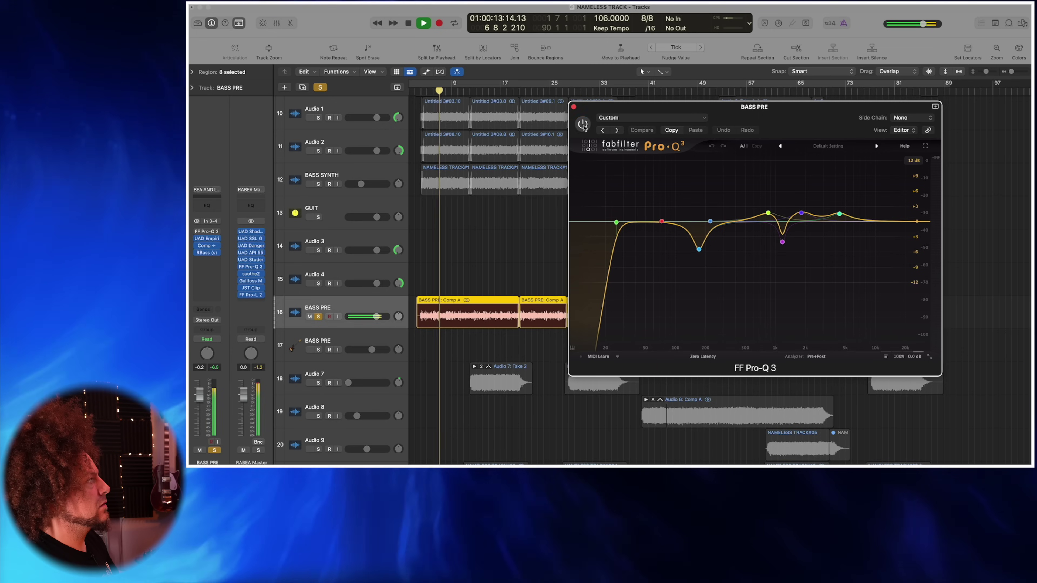
click(583, 125)
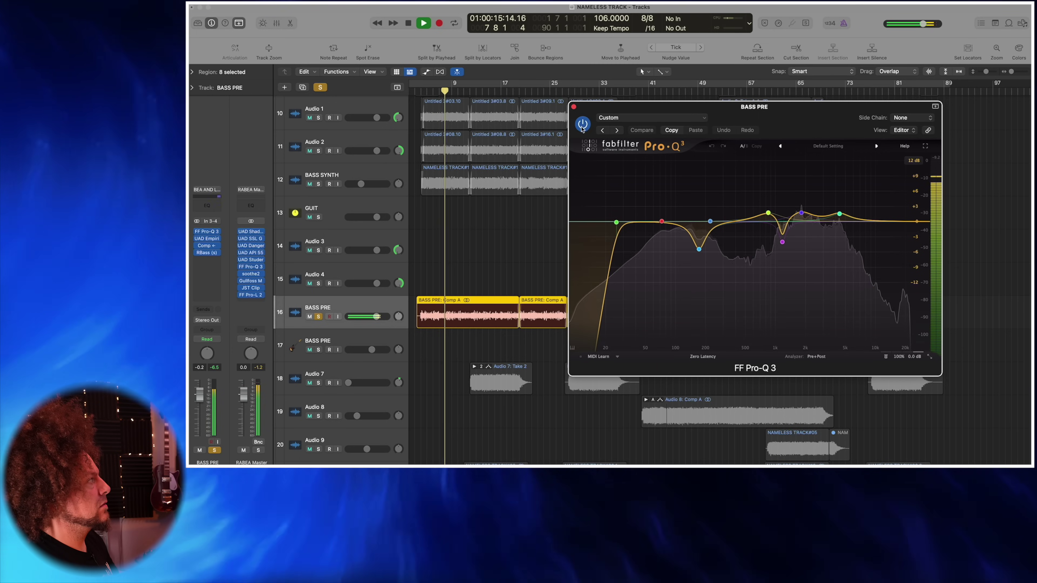
click(574, 107)
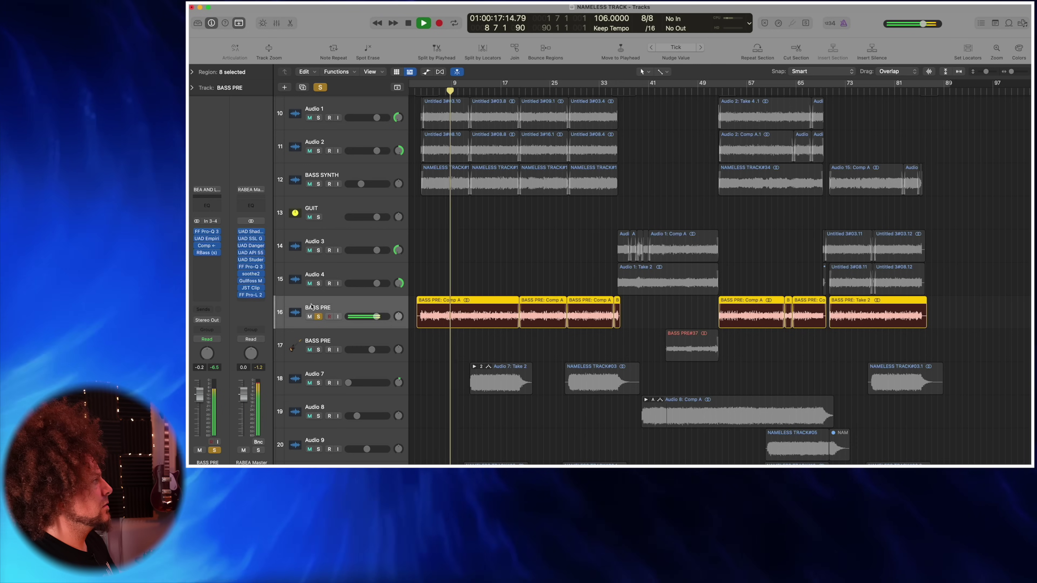
key(space)
Step: Open BASS PRE's UAD Empirical Labs Distressor, play the bass while trying its Mix control, close the plug-in, and stop playback
click(207, 239)
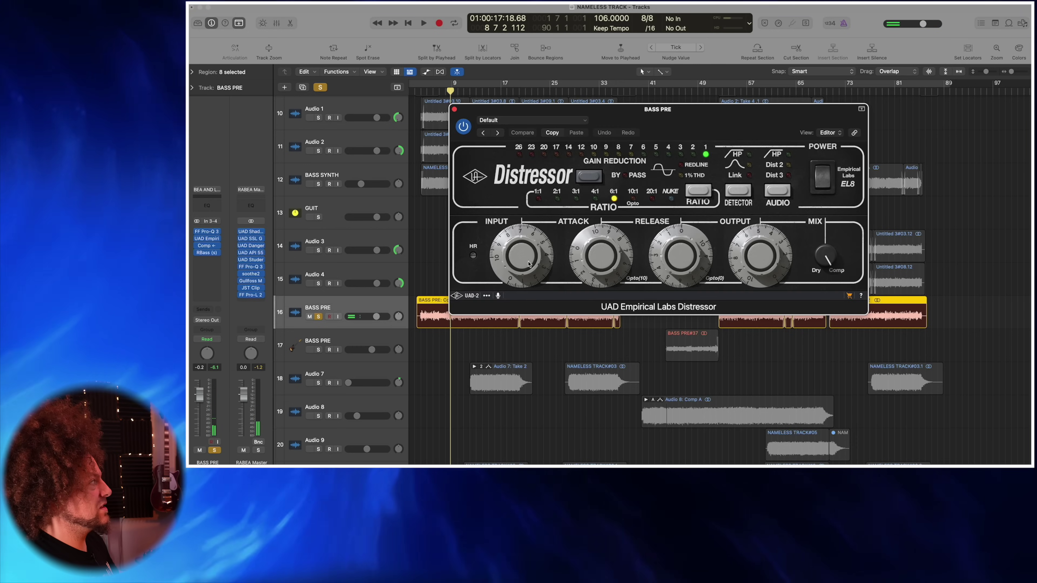
key(space)
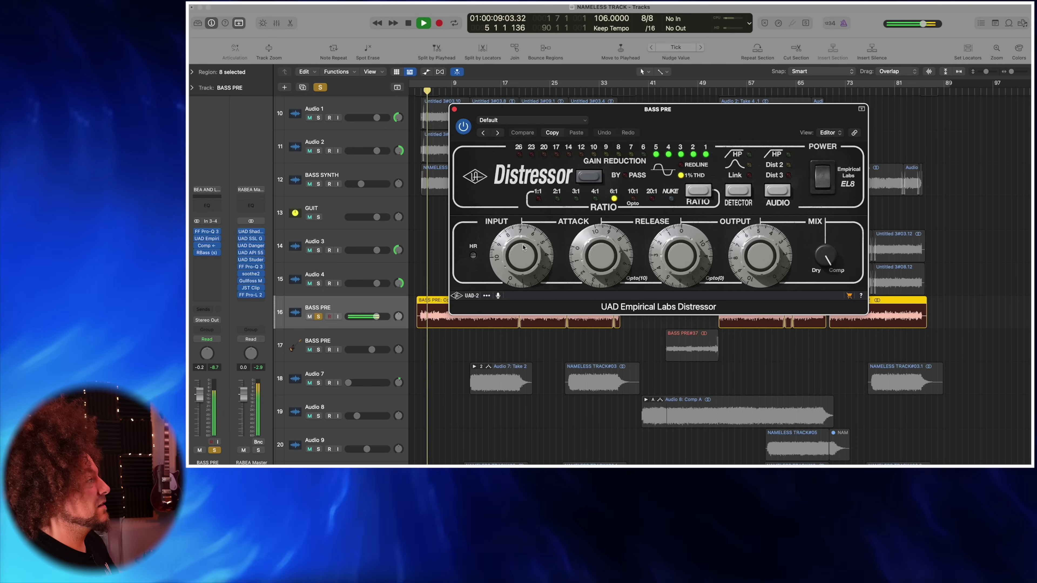
drag(824, 257, 845, 463)
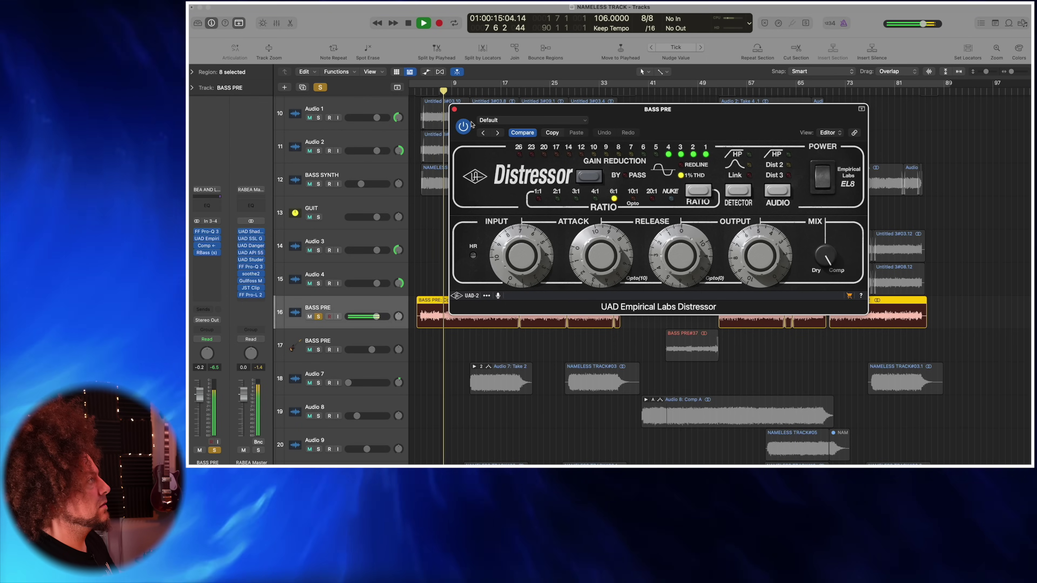
click(455, 110)
key(space)
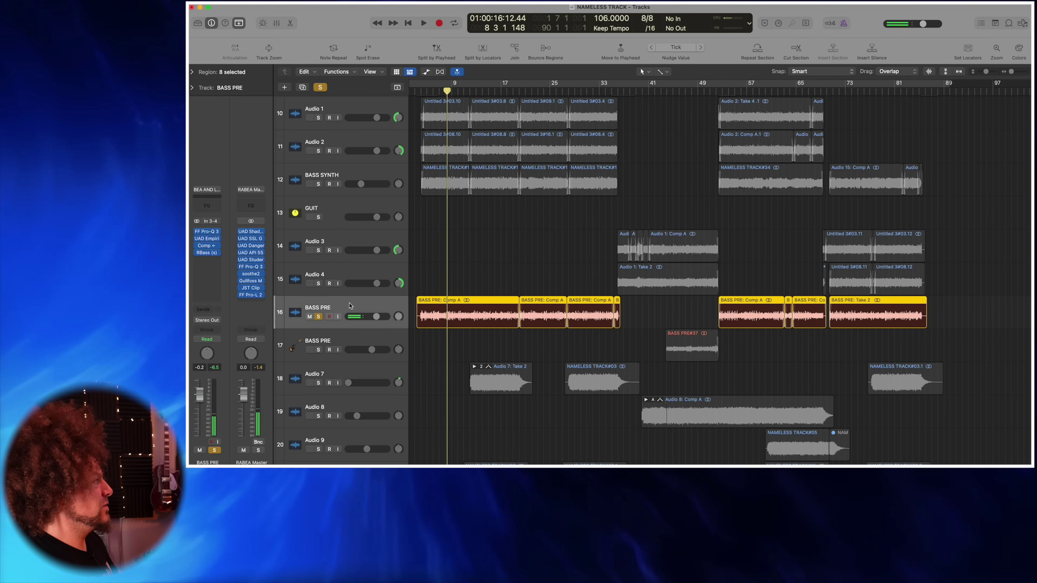
Step: Open BASS PRE's Compressor with the KICK side chain, play the bass with KICK soloed alongside it, and stop
click(206, 246)
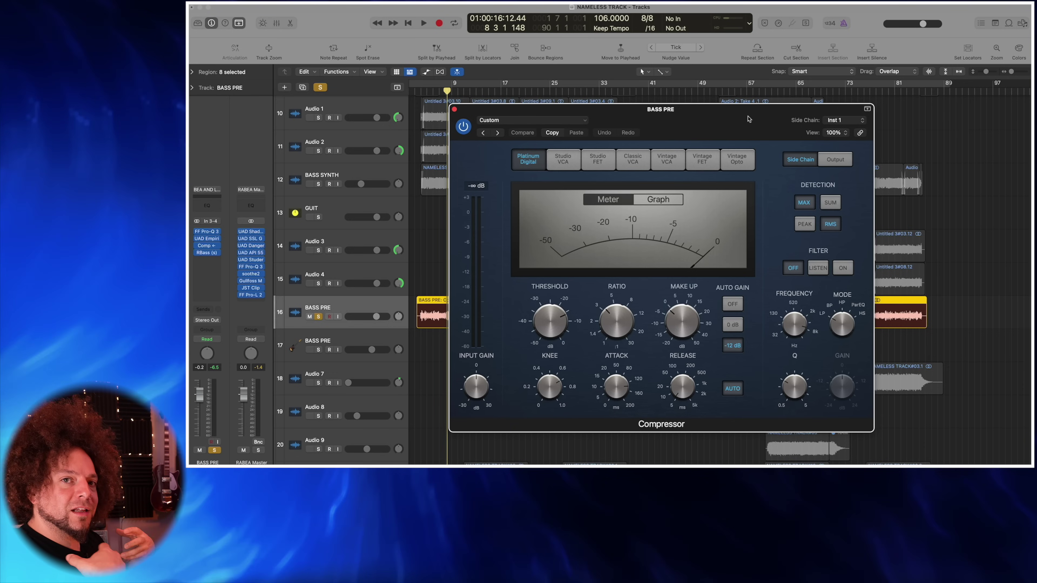
key(space)
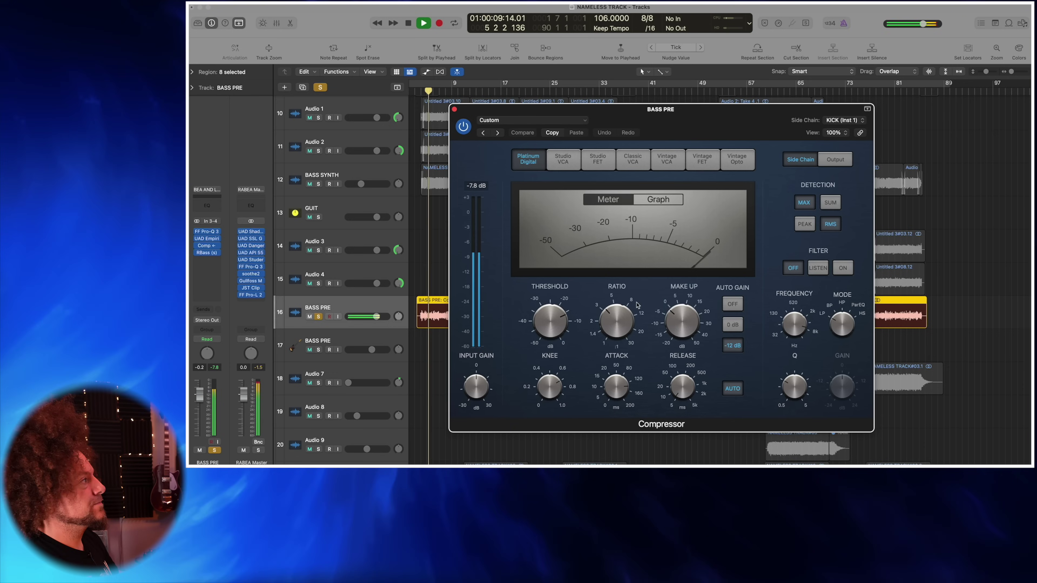
scroll(429, 266, up, 10)
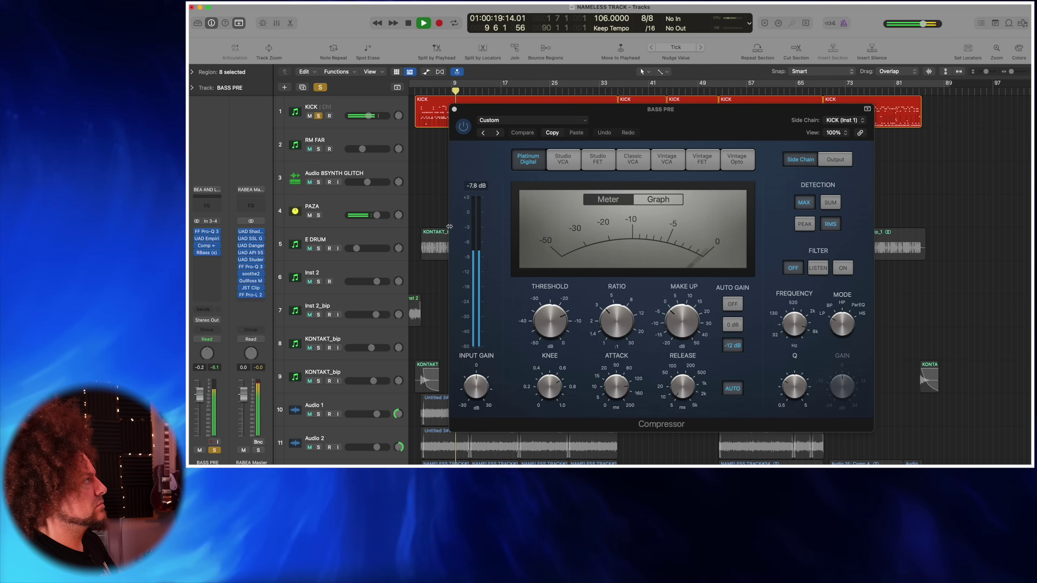
key(space)
Step: Clear the bass and kick solos and close the BASS PRE Compressor
scroll(336, 383, down, 6)
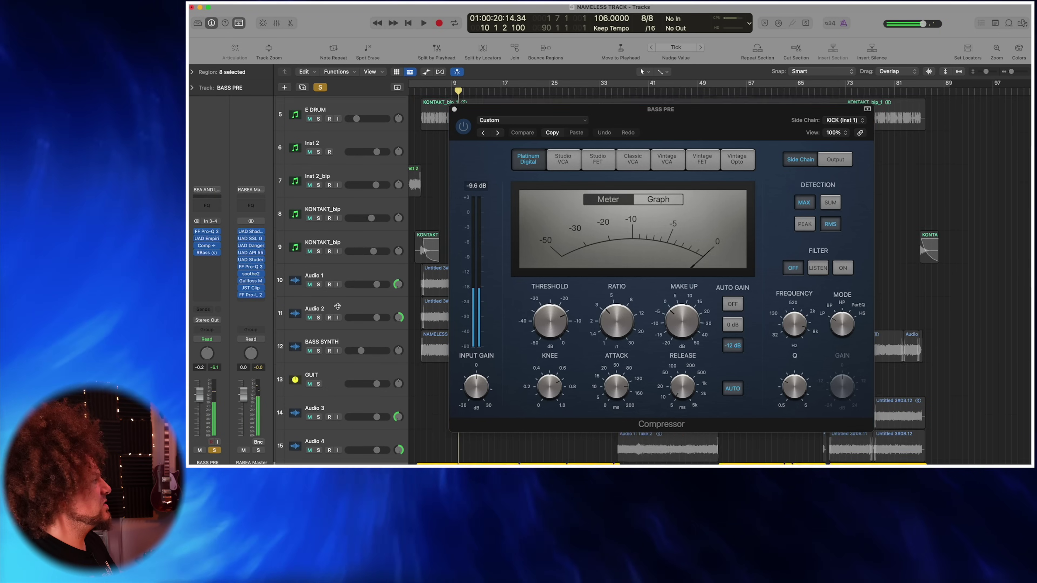
scroll(330, 378, down, 2)
click(318, 366)
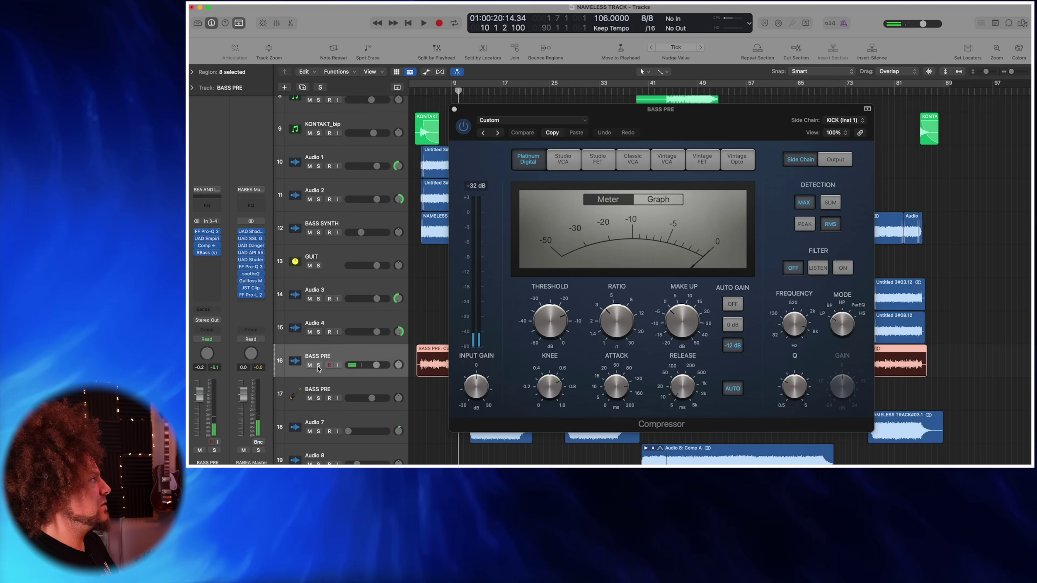
click(454, 110)
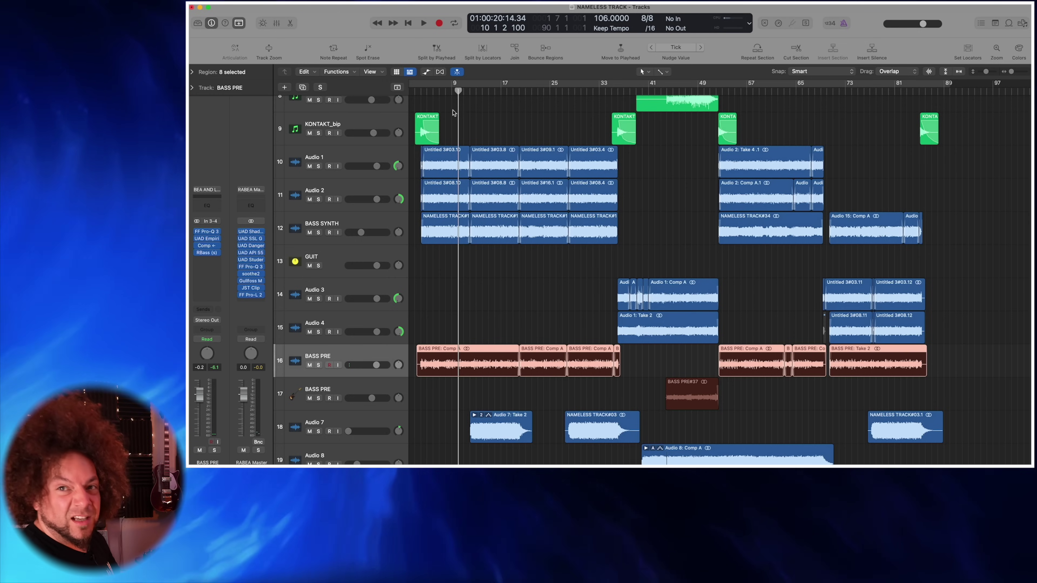
Step: Select and solo the BASS SYNTH track, play it from bar 4, and stop around bar 8
click(490, 328)
scroll(489, 326, down, 5)
scroll(347, 265, up, 4)
click(297, 223)
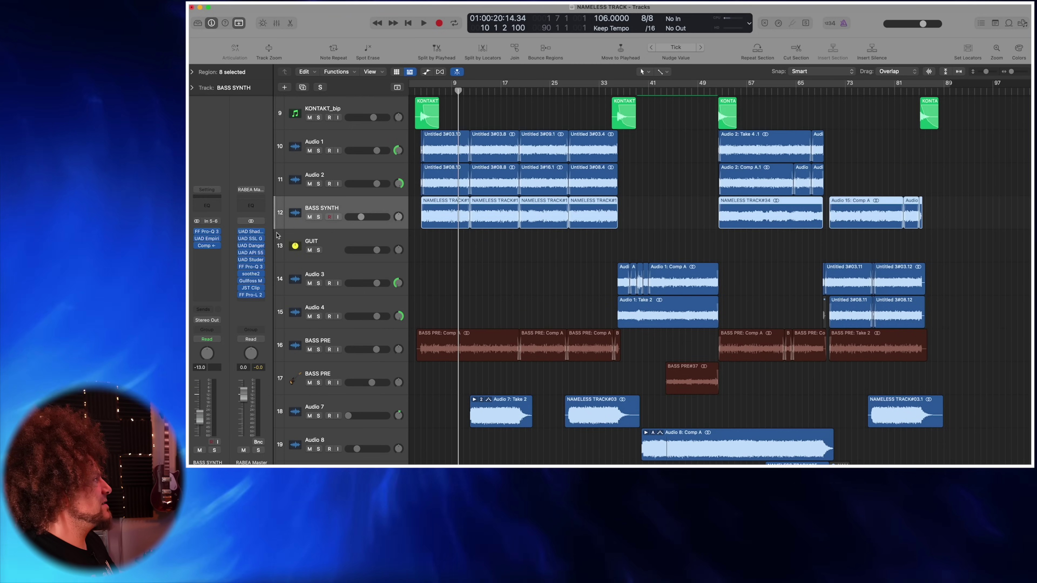
key(s)
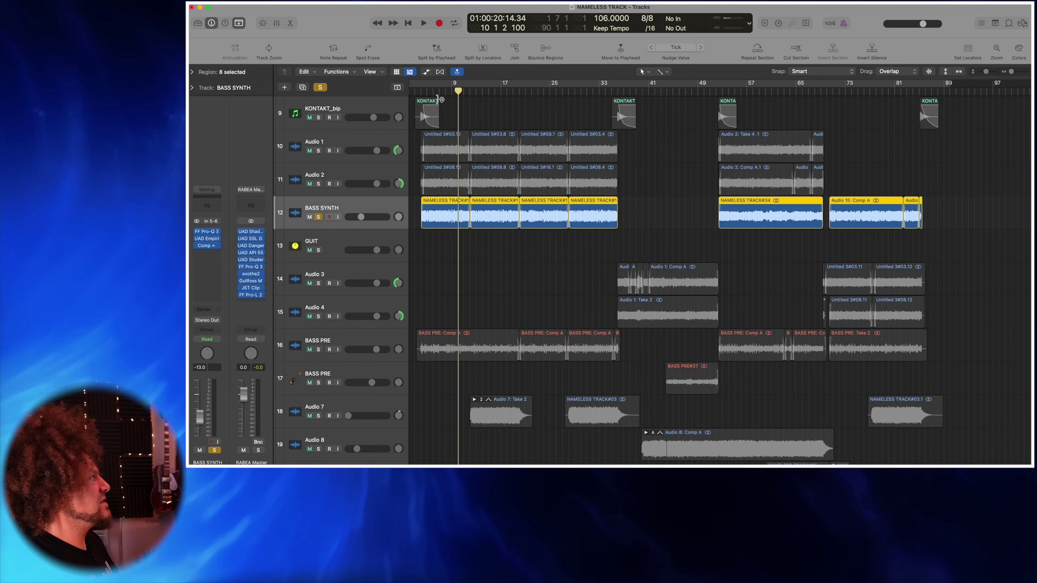
key(Return)
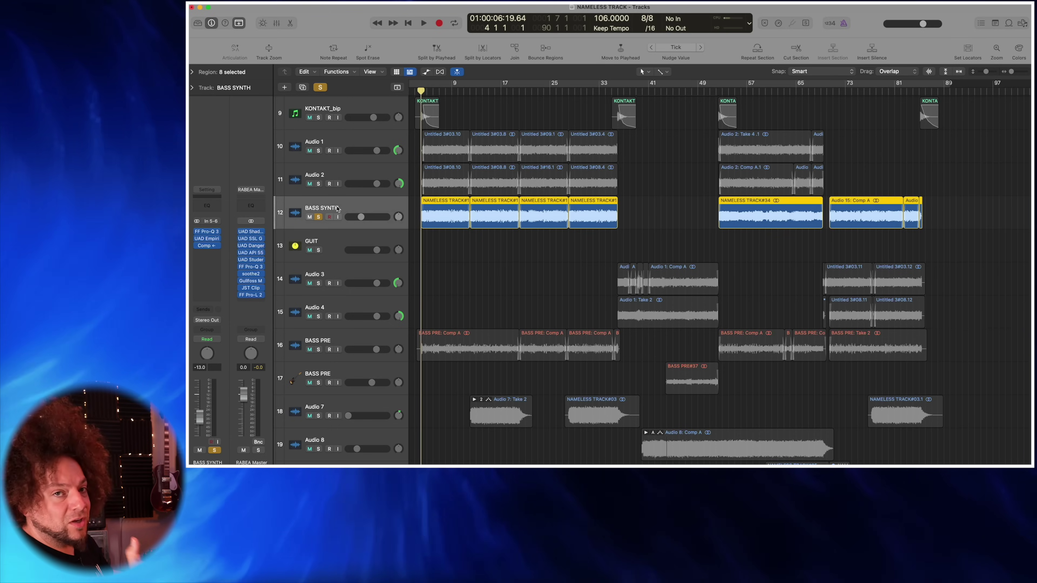
key(space)
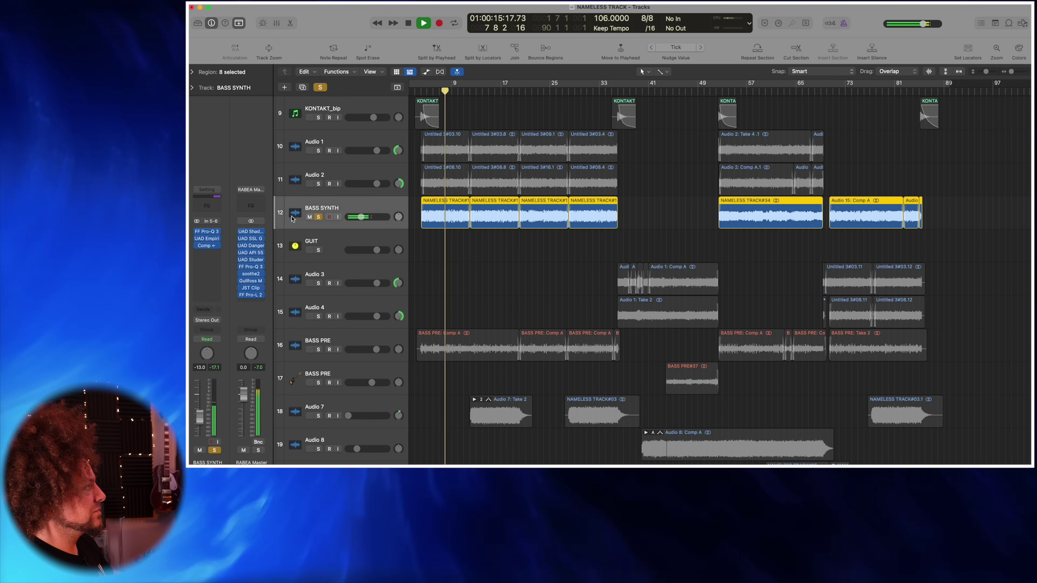
key(space)
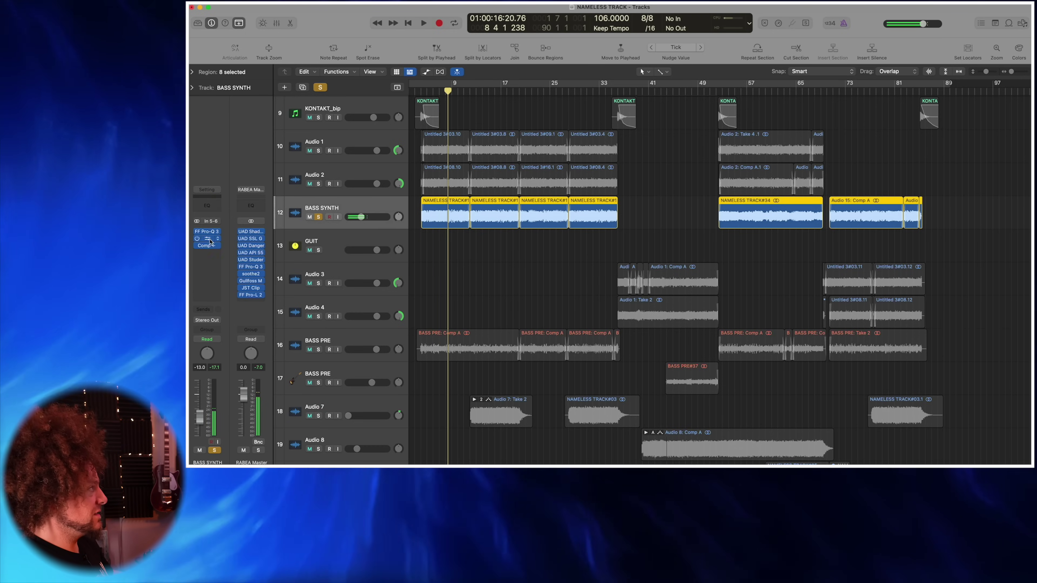
Step: Open FF Pro-Q 3 on BASS SYNTH, play the track with the EQ bypassed and re-enabled, and stop playback
click(208, 232)
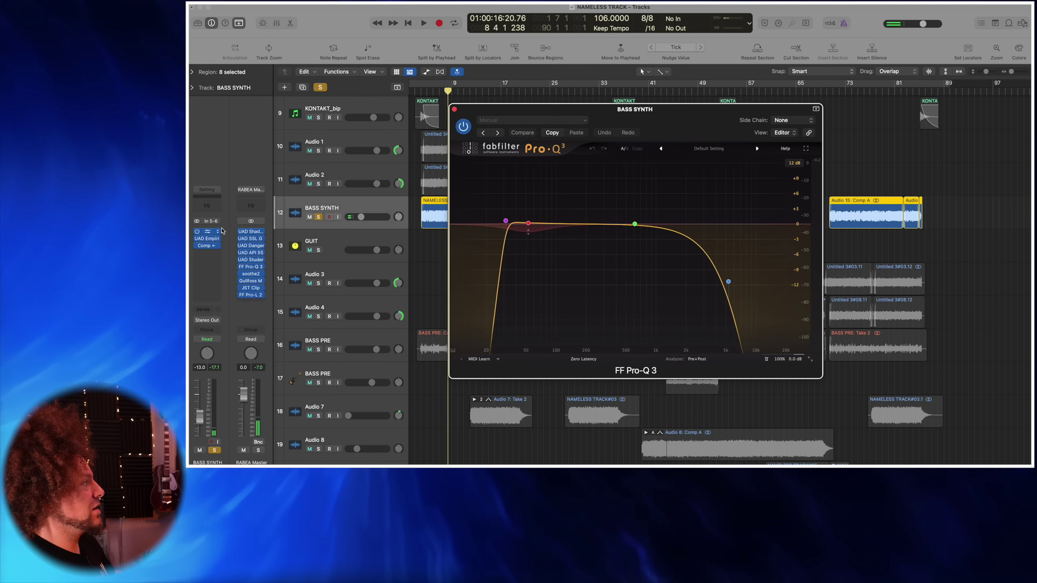
key(space)
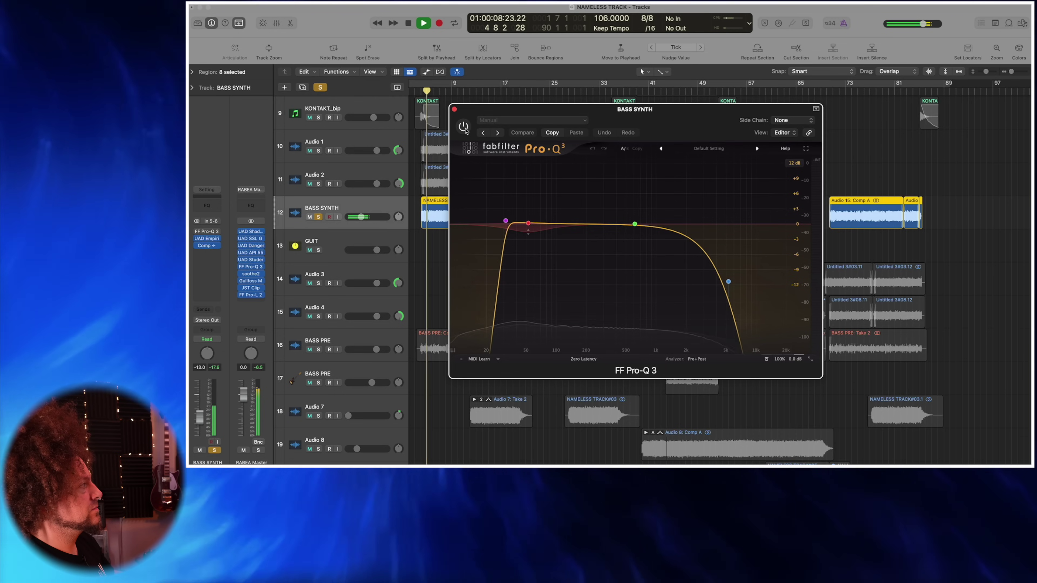
click(464, 127)
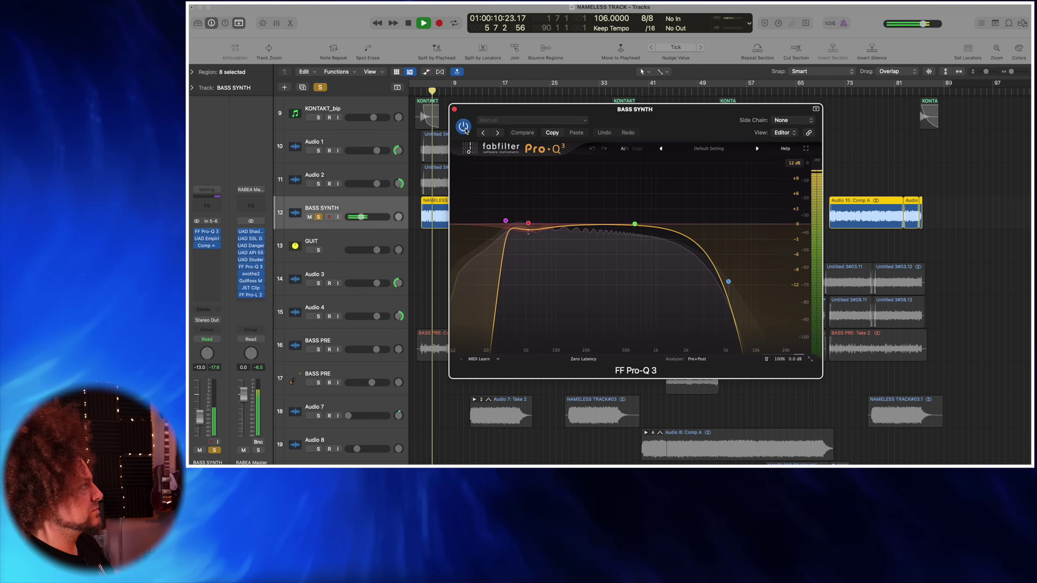
key(space)
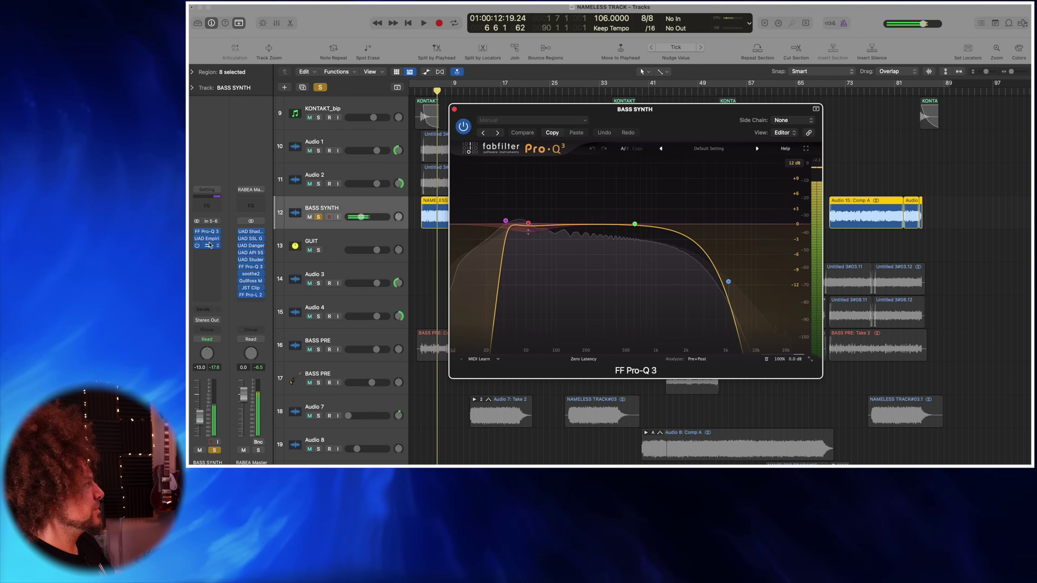
Step: Examine the BASS SYNTH's UAD Empirical Labs Distressor and side-chained Compressor, clear the solo, and close all three plug-in windows
click(206, 239)
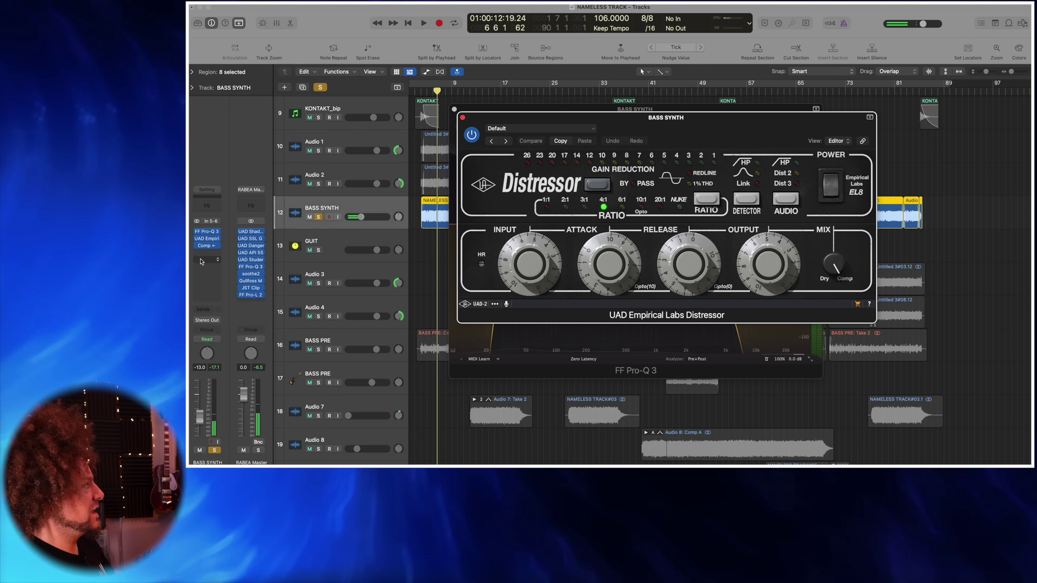
click(208, 246)
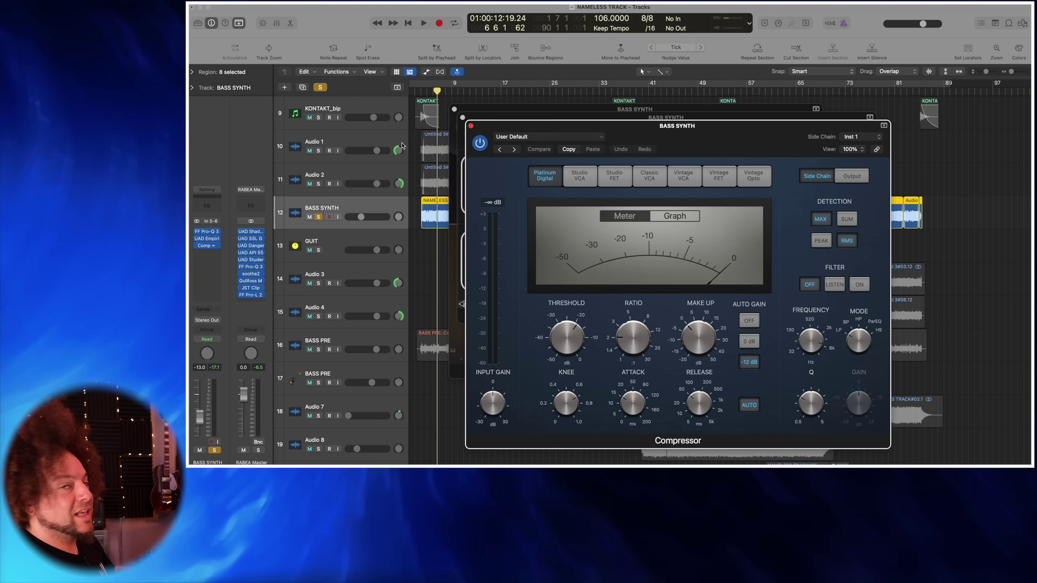
key(s)
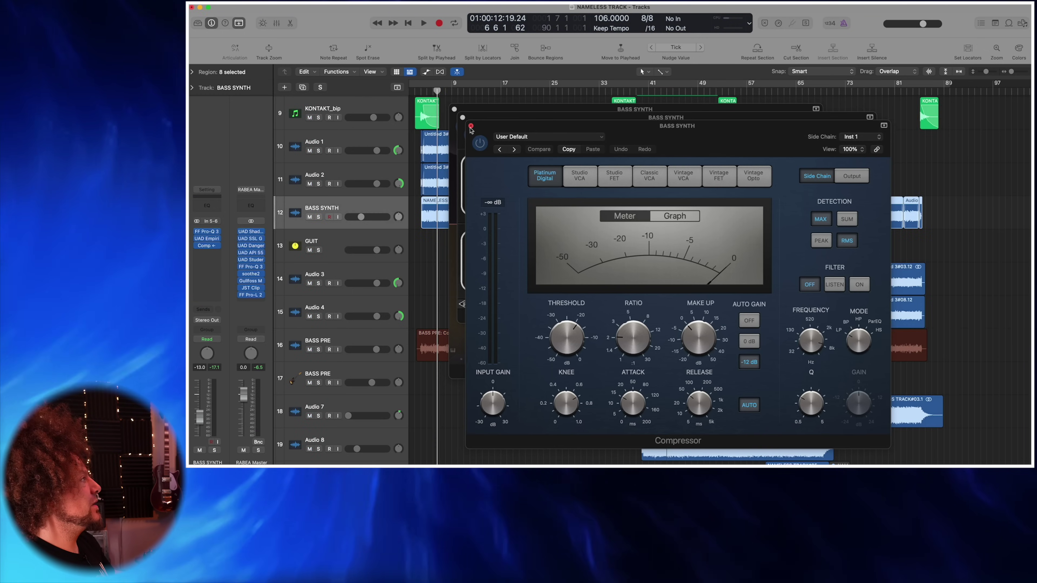
click(471, 125)
click(463, 117)
click(454, 110)
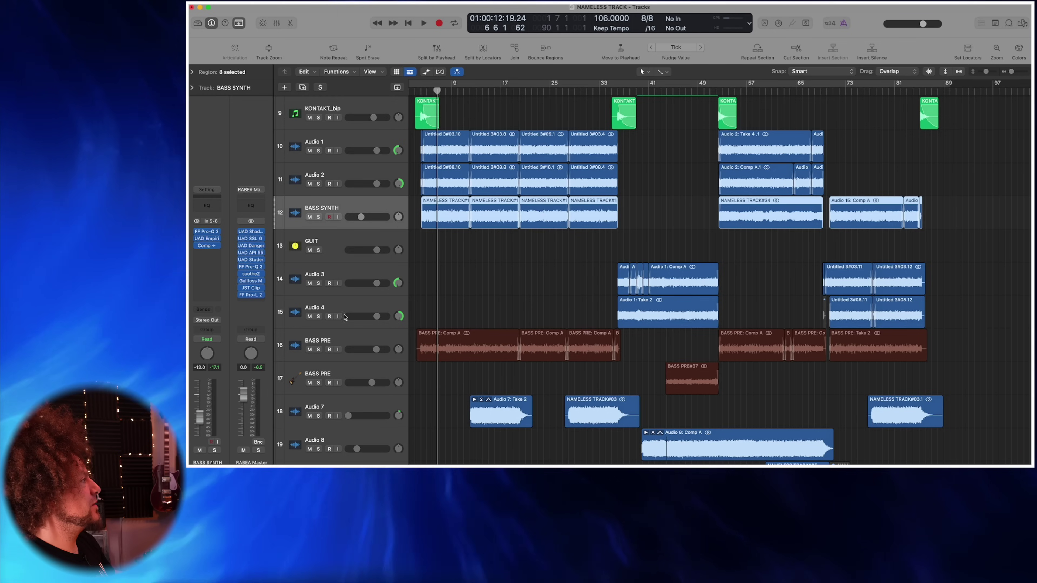
Step: Solo the BASS PRE and BASS SYNTH tracks, compare playback with BASS PRE's solo off and on, stop, and clear the solos
click(316, 349)
key(space)
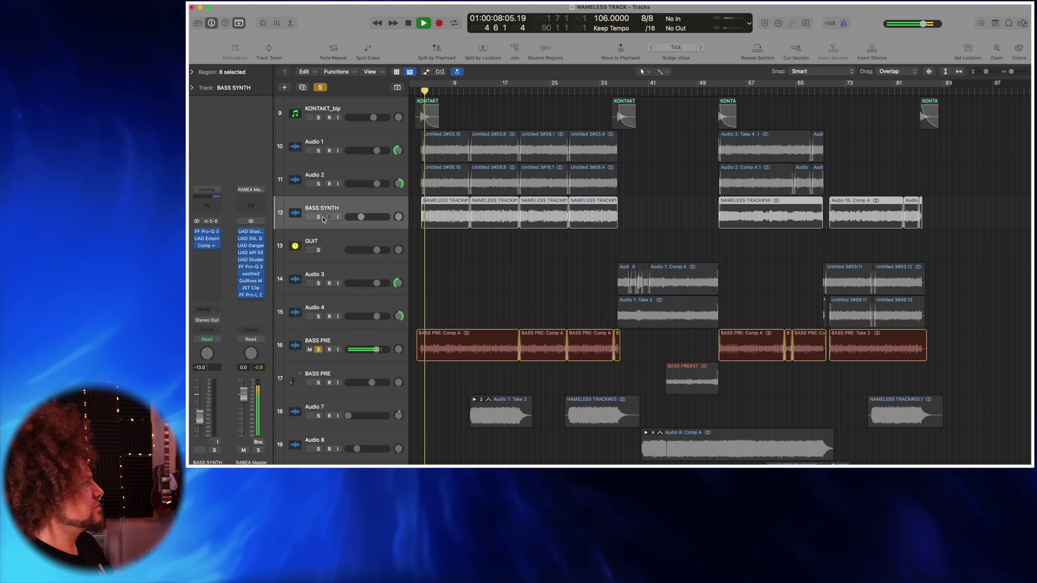
click(318, 217)
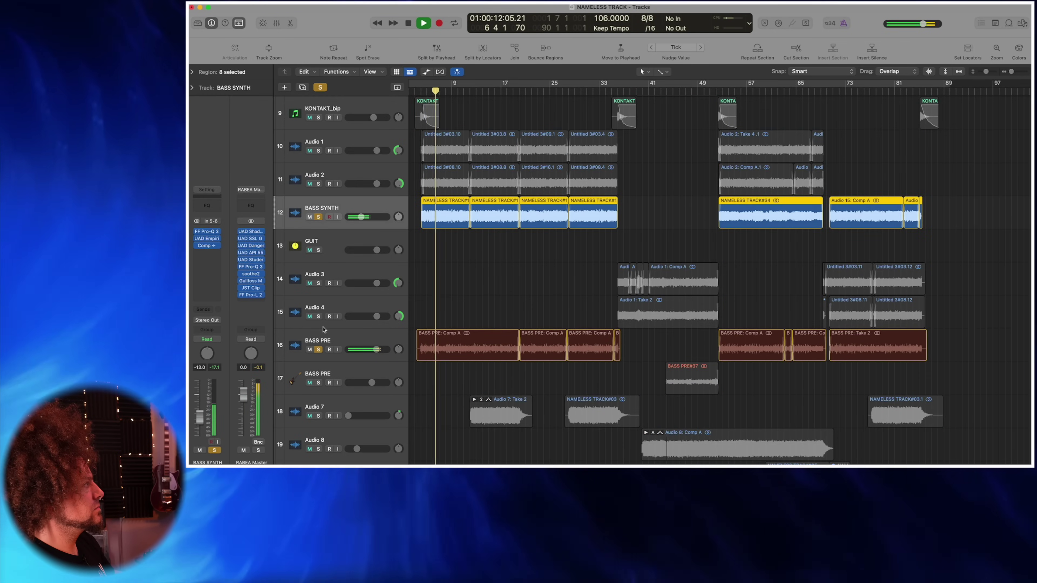
click(318, 350)
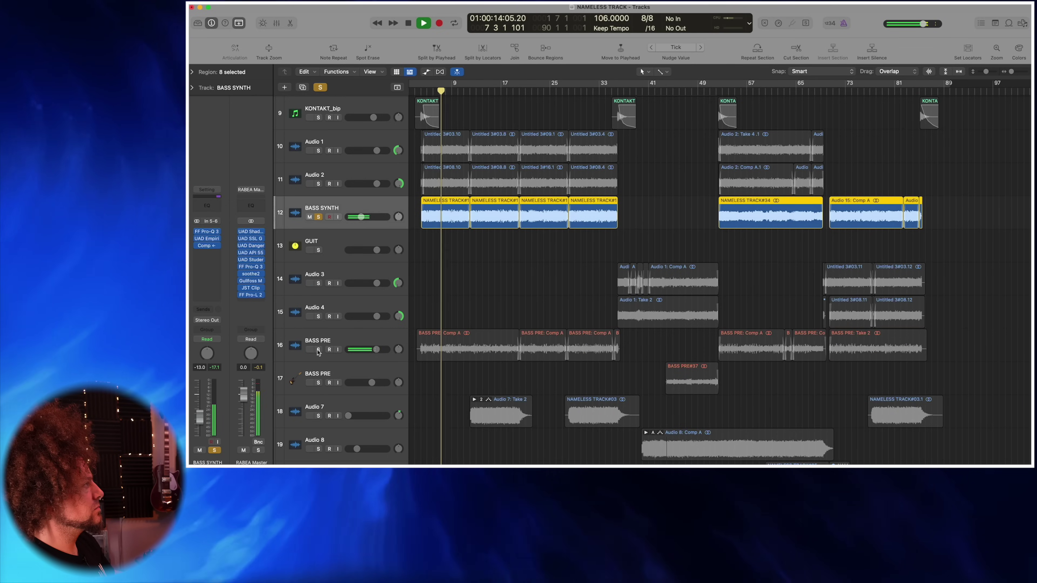
click(319, 350)
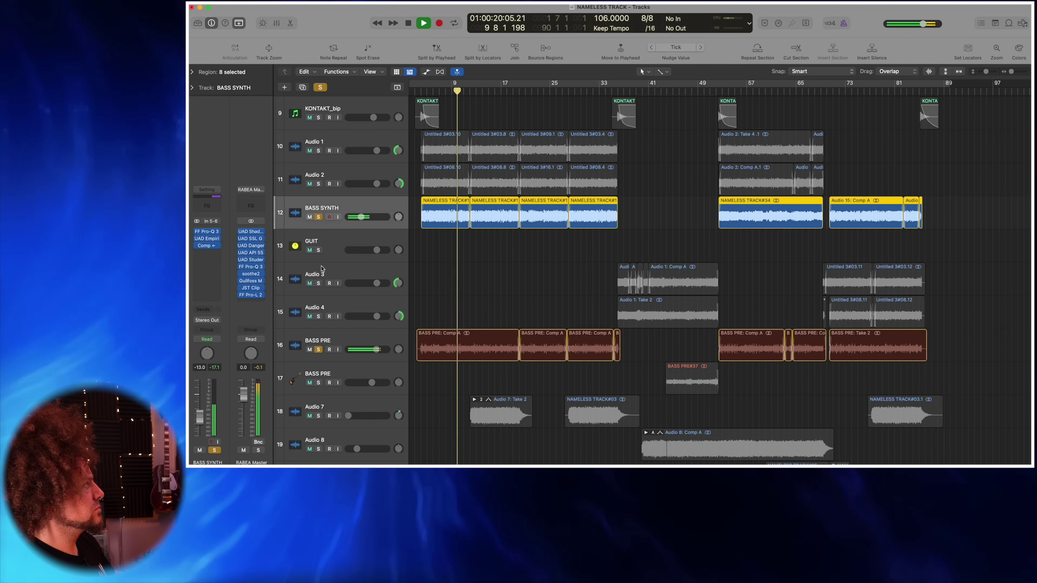
key(space)
click(321, 88)
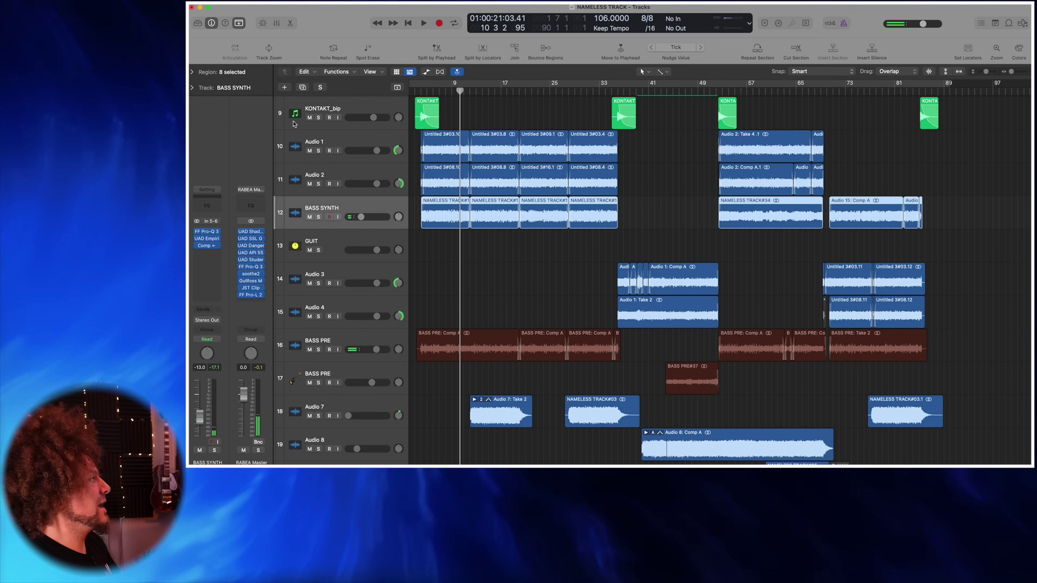
Step: Solo BASS SYNTH, play its part around bar 56, stop playback, and clear the solo
click(318, 217)
key(space)
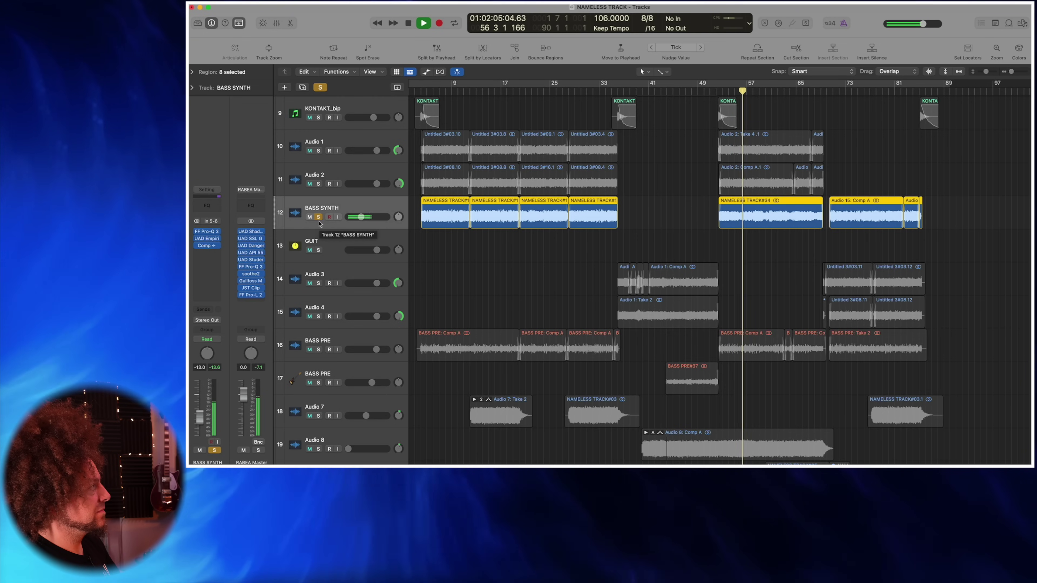
key(space)
click(319, 220)
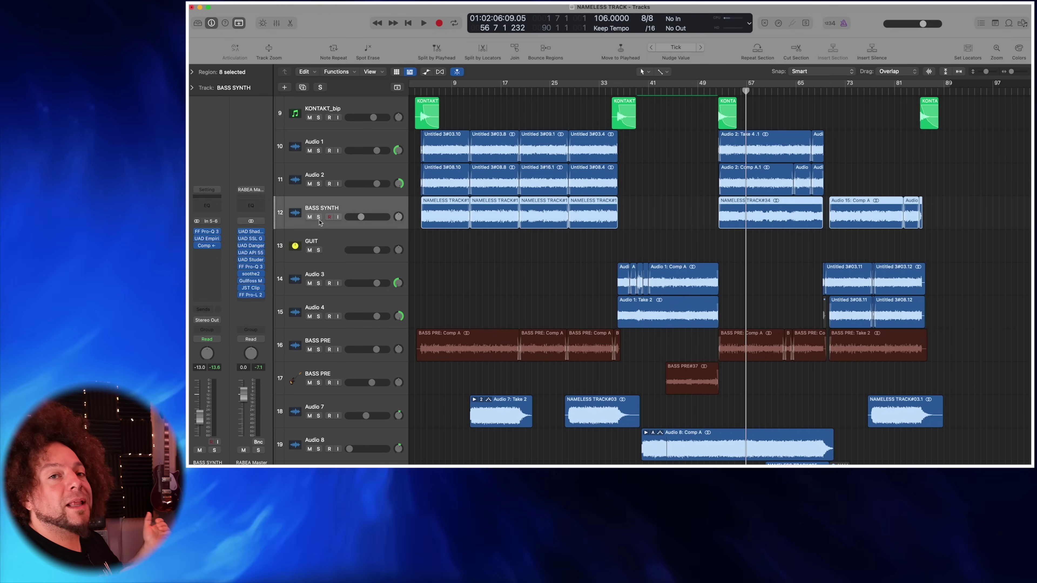
Step: Select the Audio 7 track, set the playhead to bar 2, and play the intro up to just before bar 4
scroll(327, 245, down, 5)
click(346, 270)
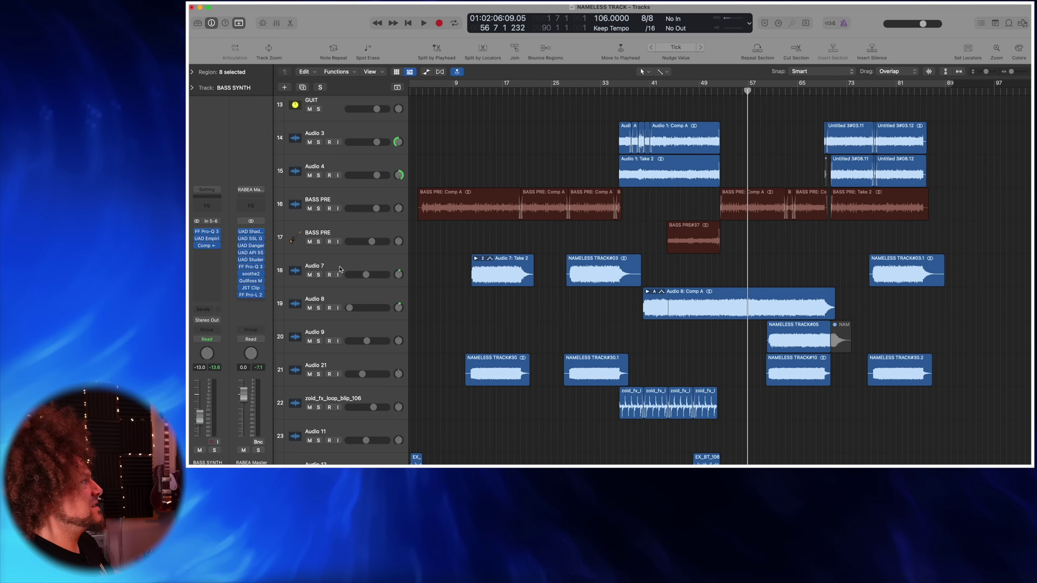
scroll(475, 252, up, 12)
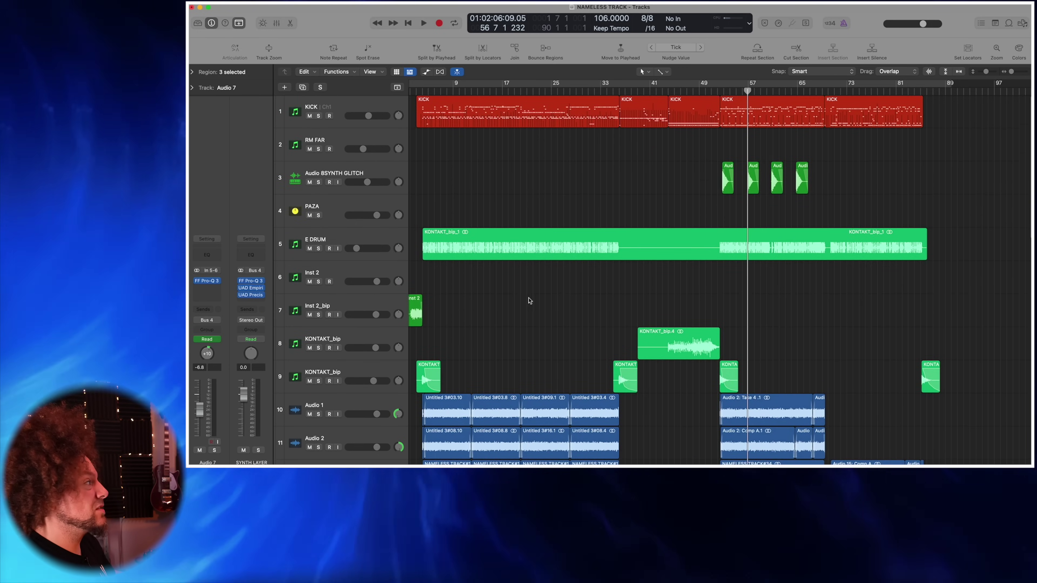
scroll(528, 301, down, 2)
scroll(528, 297, up, 2)
scroll(440, 167, left, 3)
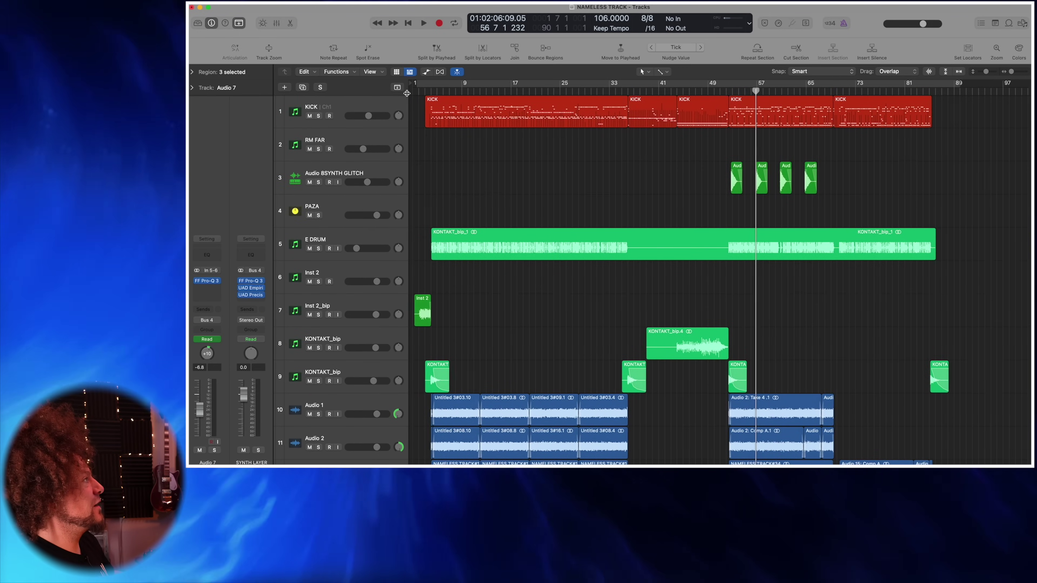
scroll(457, 112, up, 4)
scroll(435, 115, left, 5)
click(429, 91)
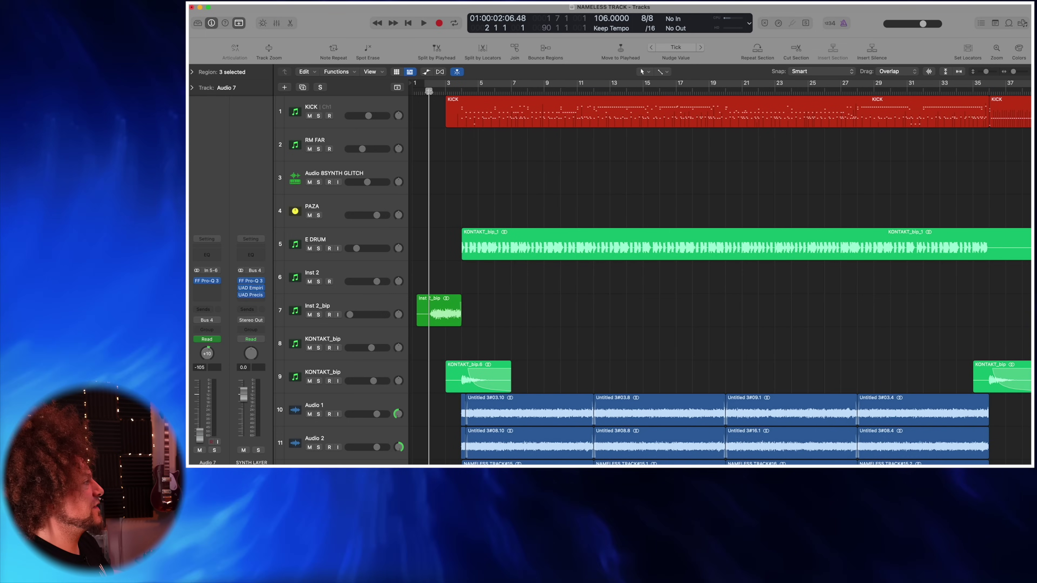
key(space)
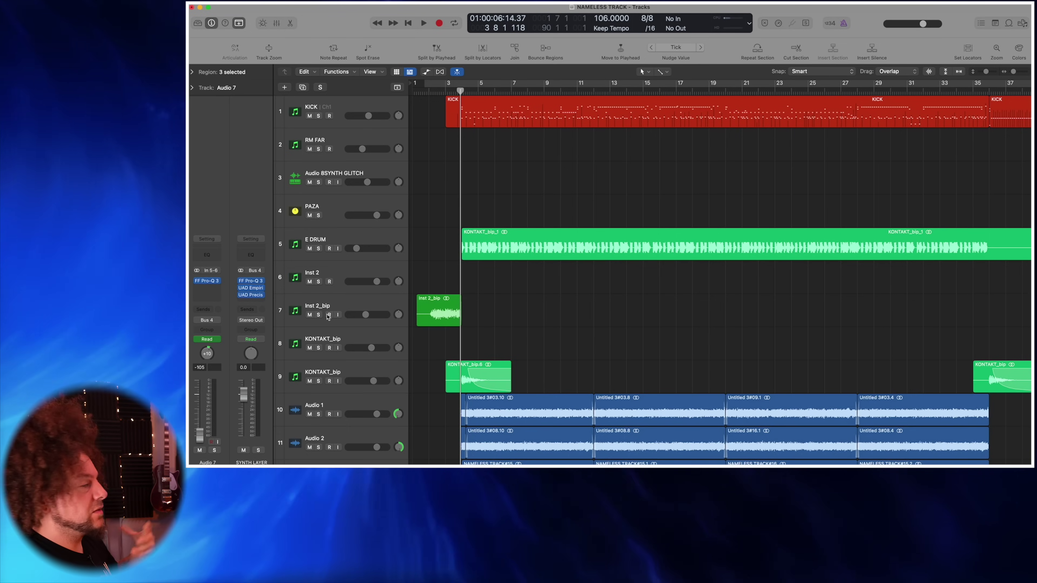
Step: Replay the intro from bar 2 and stop midway through bar 3
click(429, 93)
key(space)
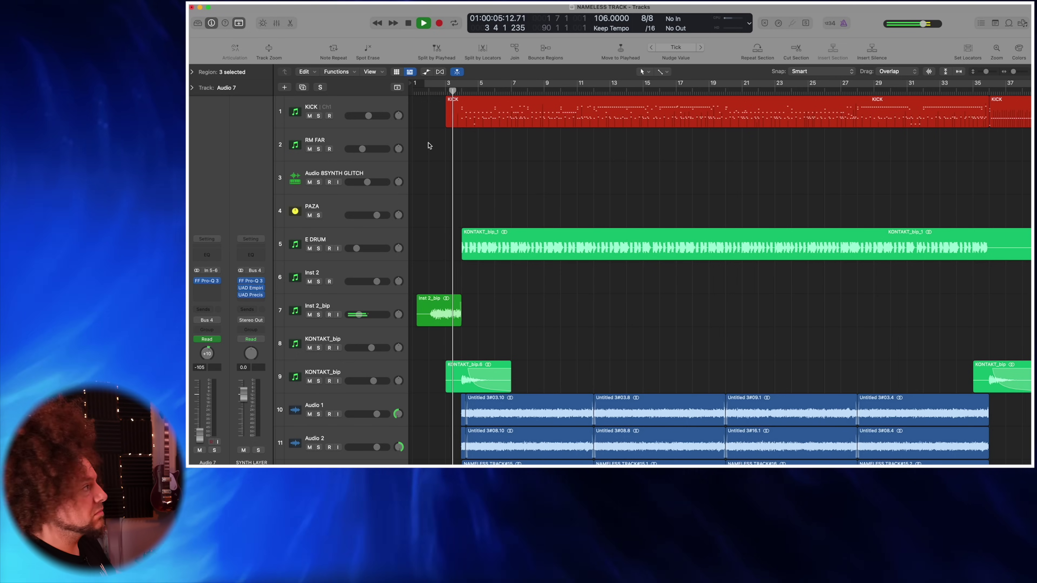
key(space)
Step: Audition the Audio 12 and Inst 2_bip intro tracks in solo from bar 2, and stop playback just after bar 4
scroll(433, 186, down, 15)
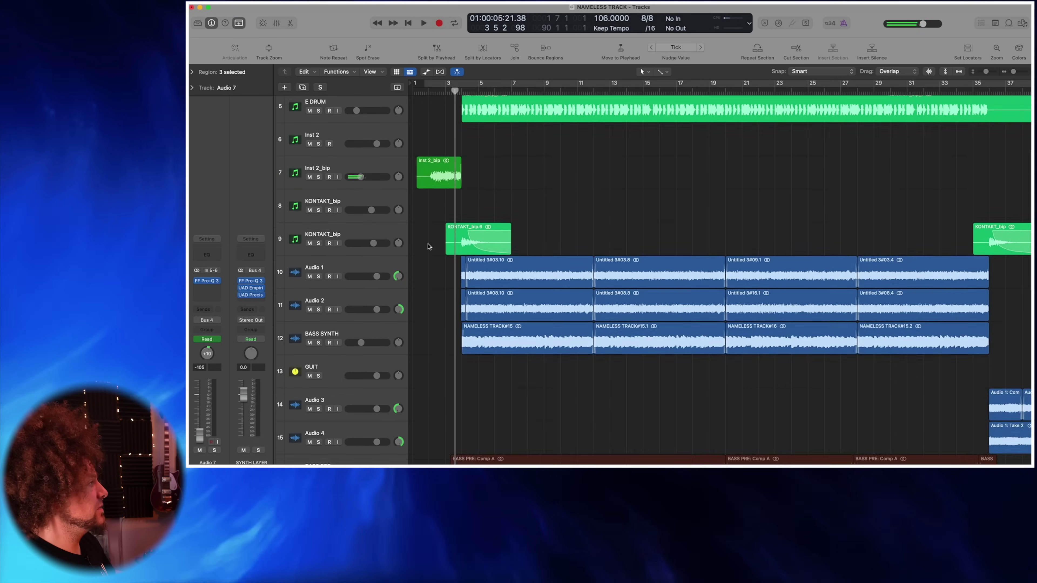
scroll(434, 186, up, 15)
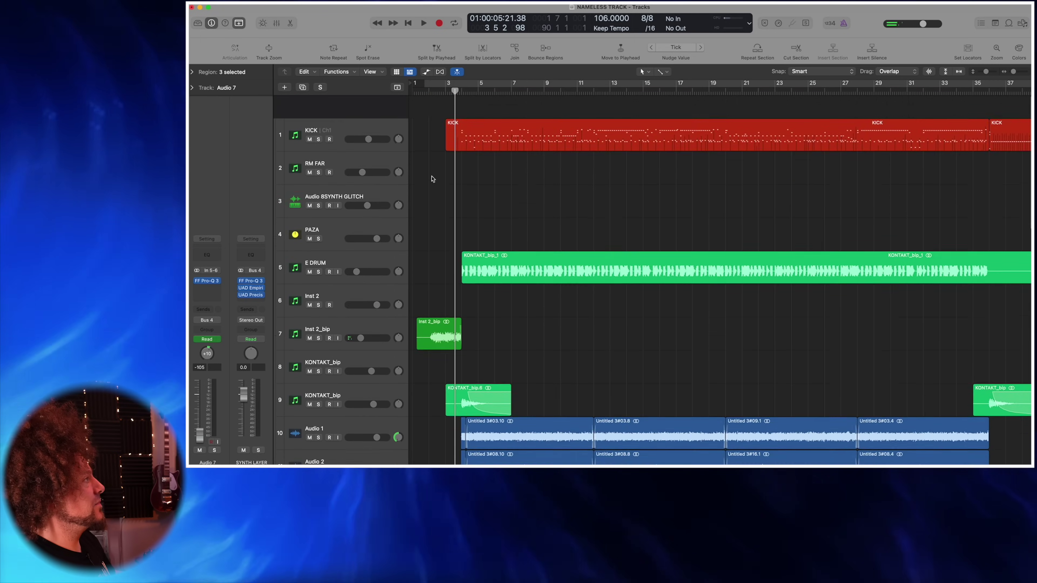
scroll(433, 188, down, 15)
scroll(433, 188, up, 1)
click(326, 273)
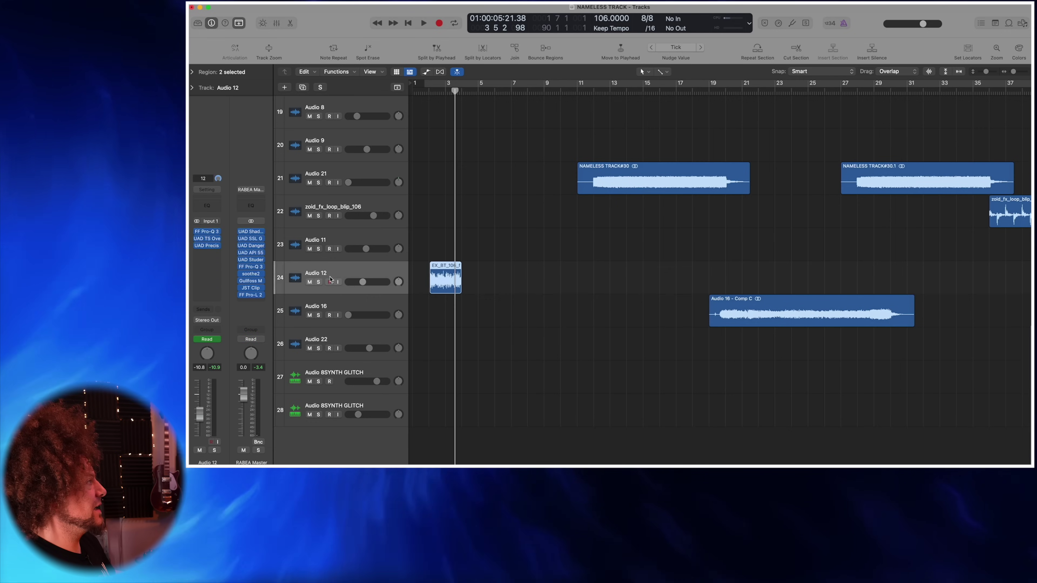
key(s)
click(428, 91)
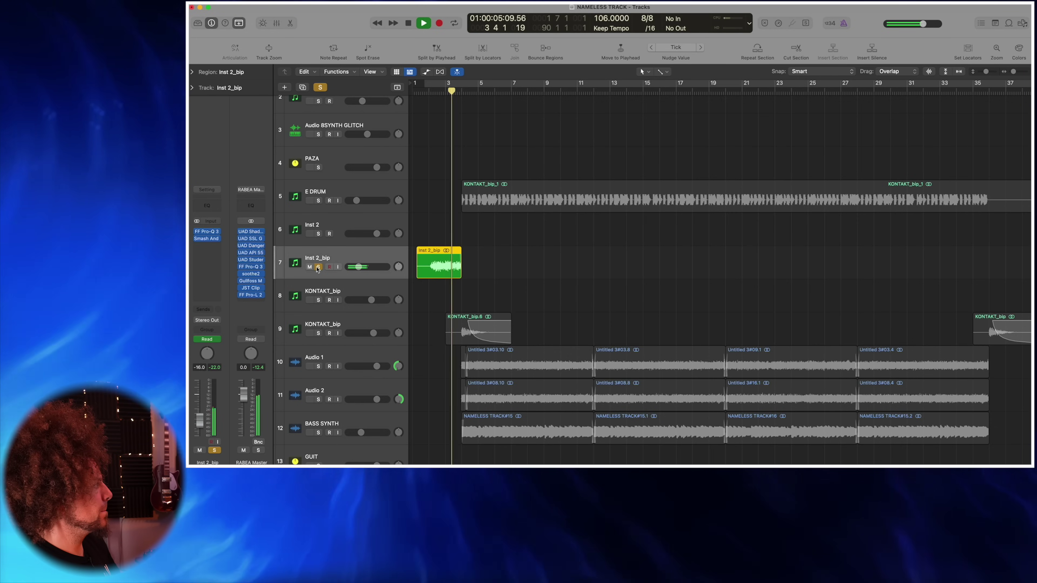
key(space)
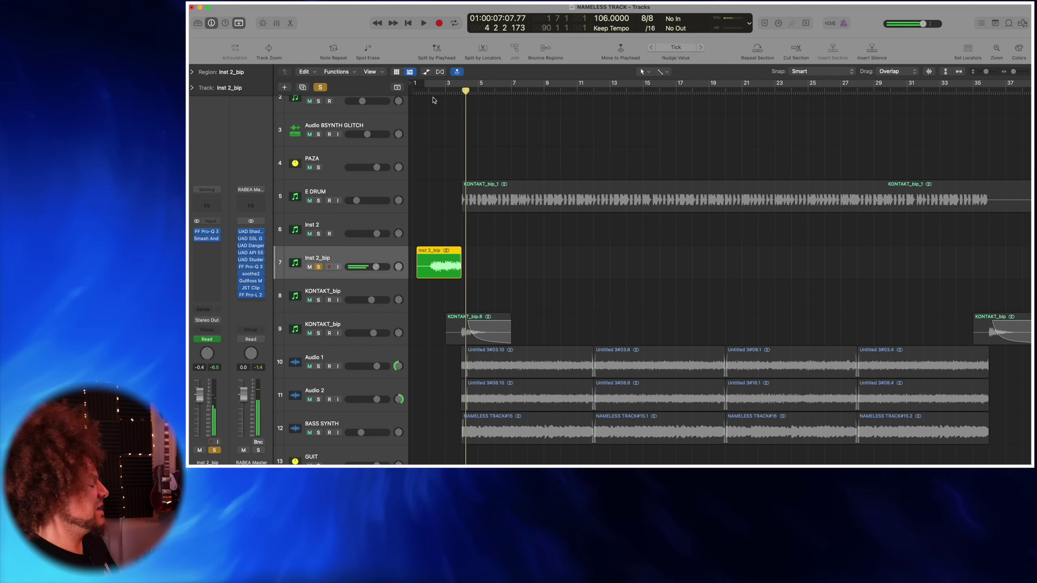
Step: Show track automation and play the soloed Inst 2_bip from bar 2 to examine its volume curve up close
key(a)
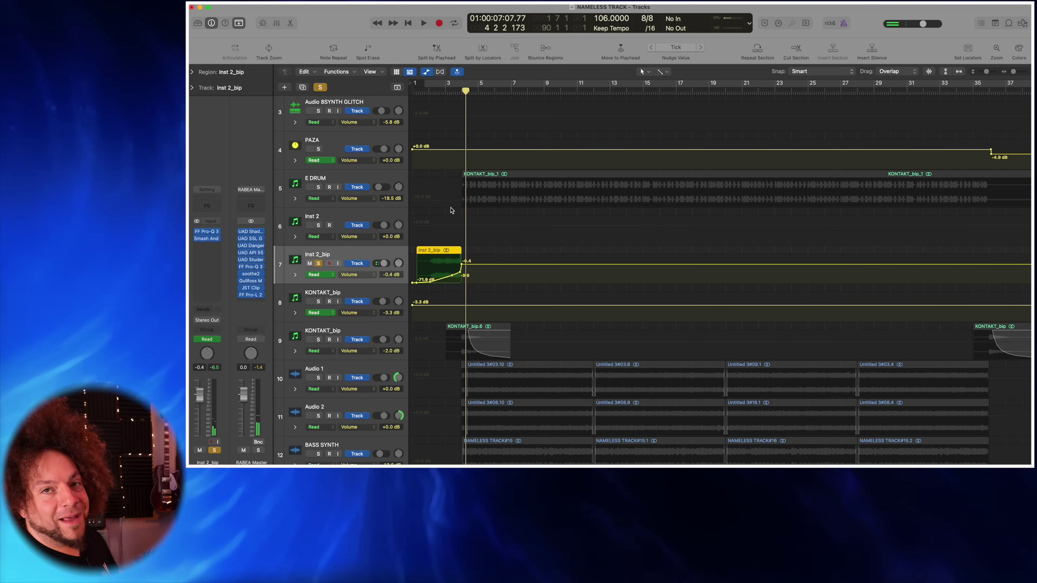
key(super+Right)
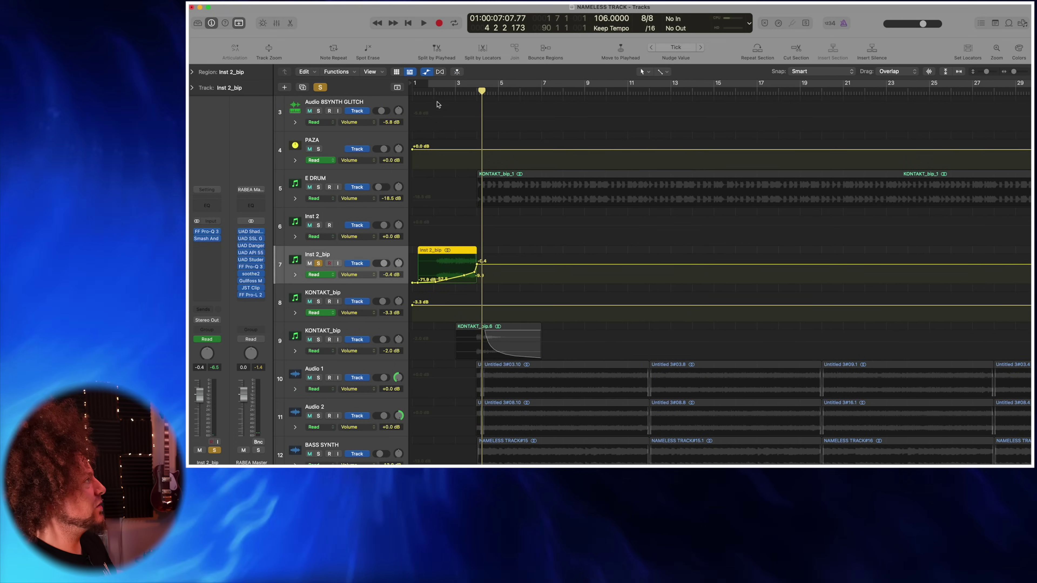
click(436, 89)
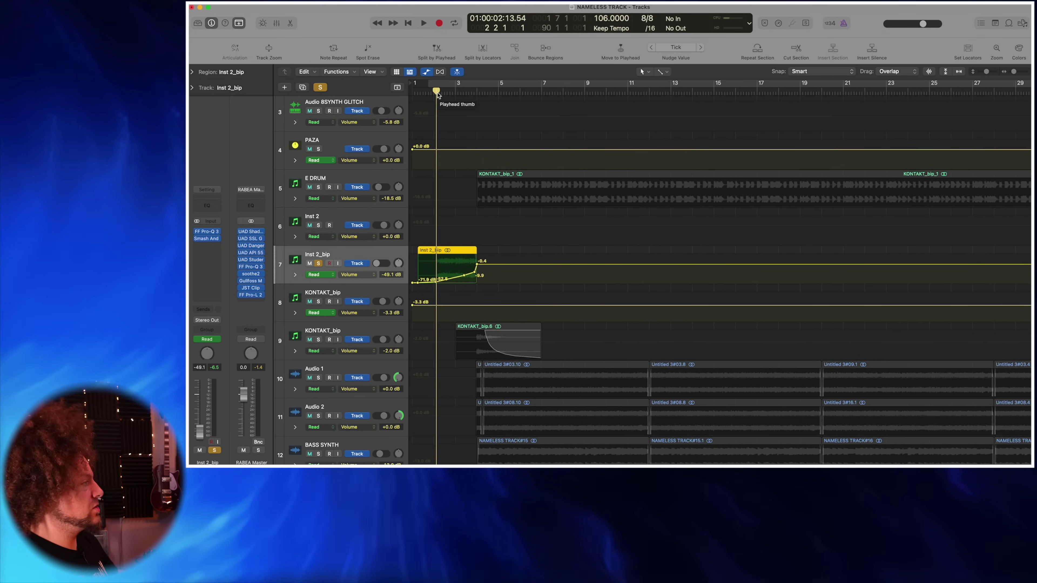
key(space)
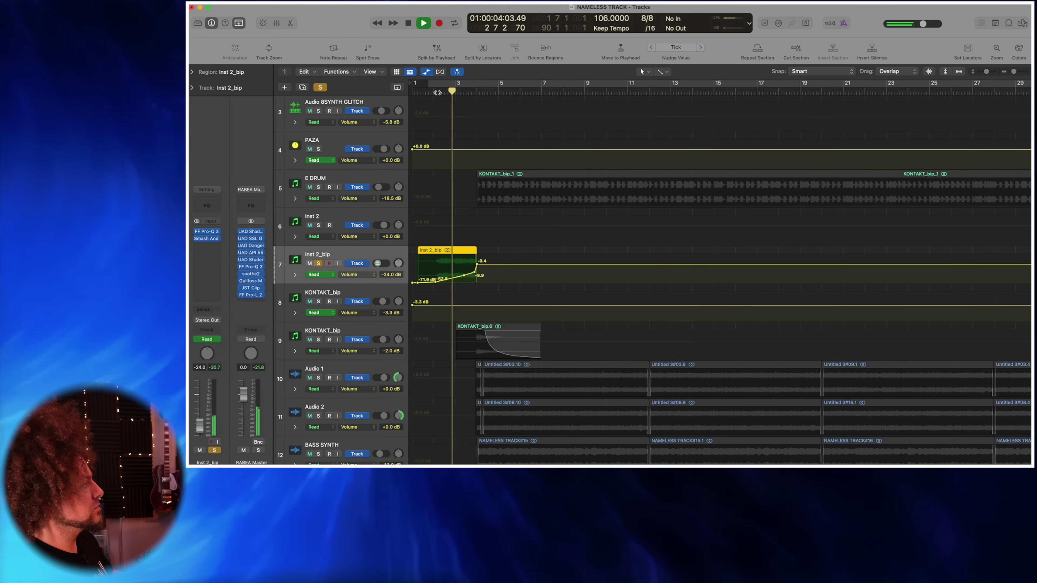
key(super+Right)
key(super+Down)
key(super+Down)
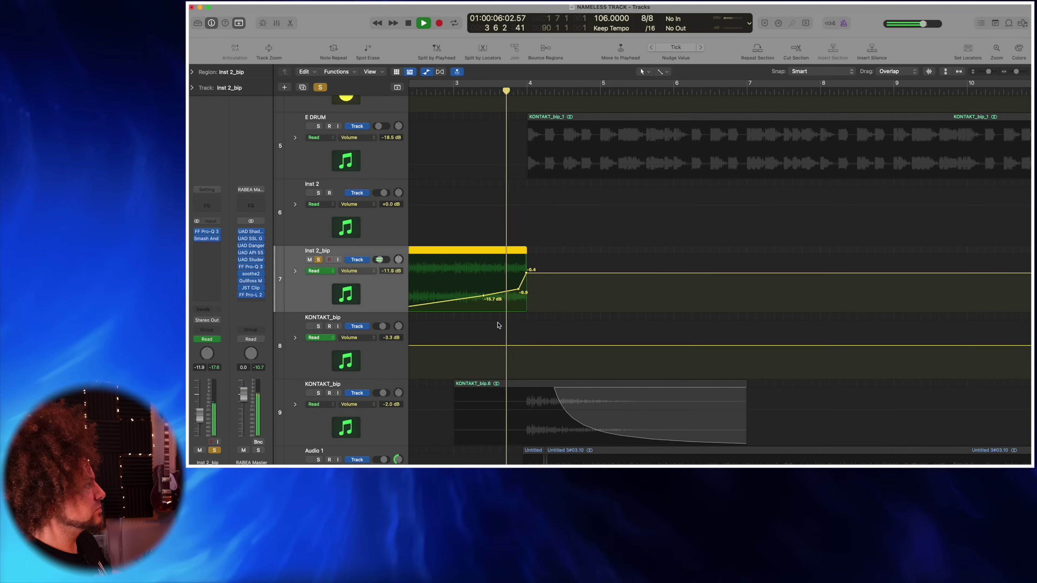
Step: Play the soloed Inst 2_bip region with its rising volume automation through to just past bar 4
key(space)
key(super+Left)
scroll(455, 283, left, 3)
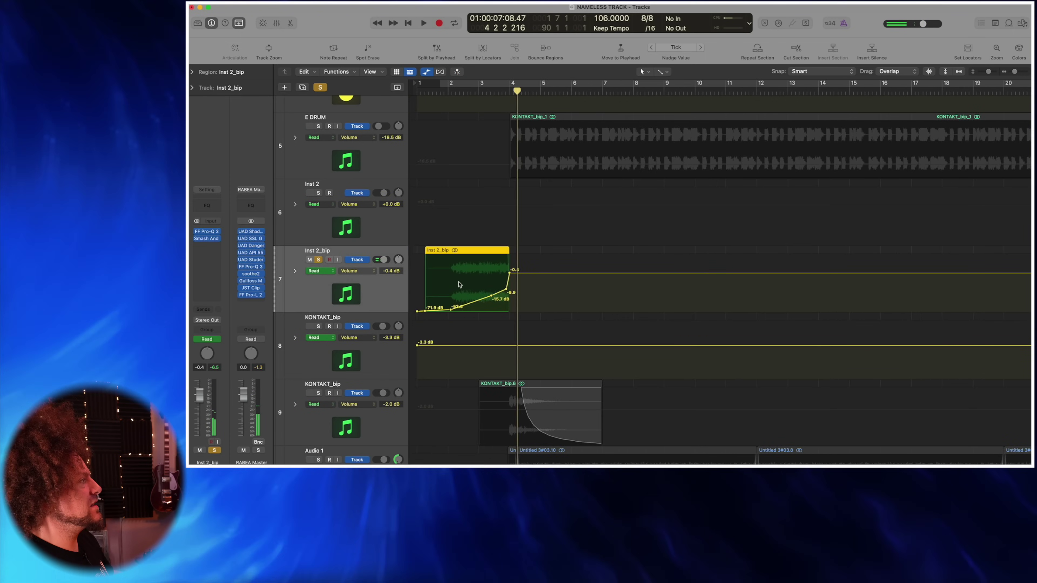
scroll(462, 306, down, 15)
scroll(461, 352, down, 3)
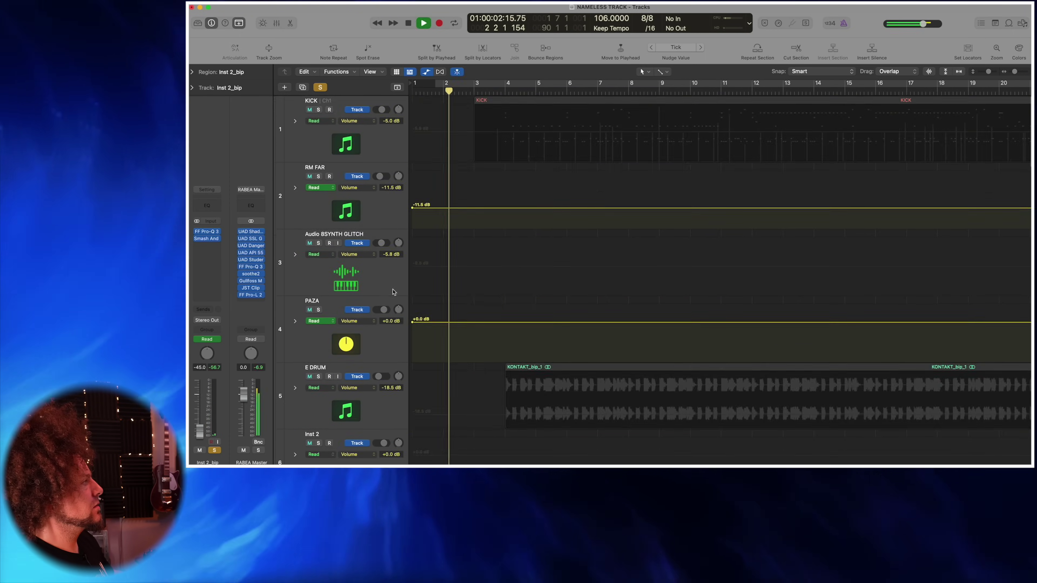
scroll(434, 278, down, 5)
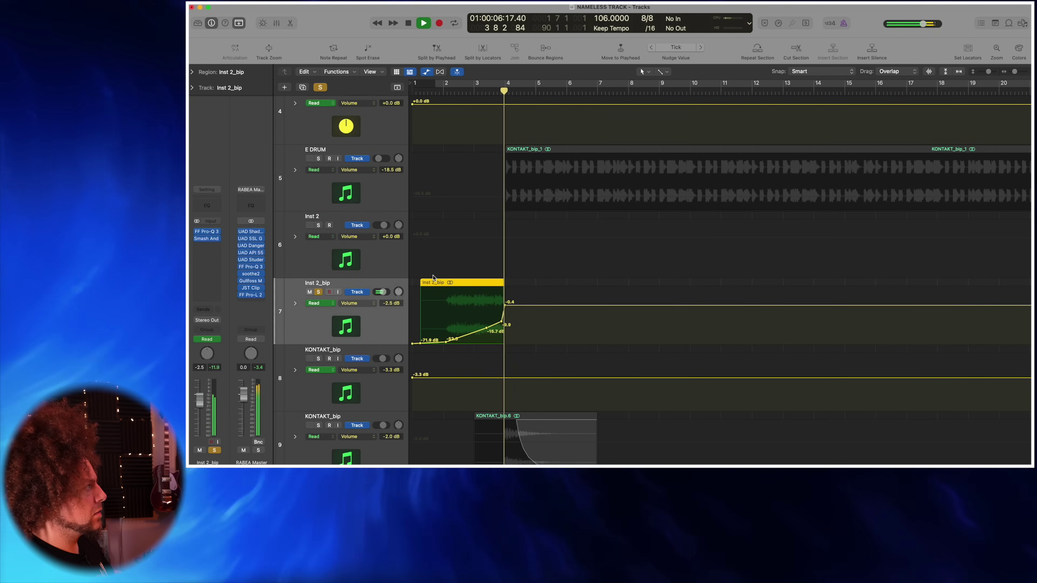
key(space)
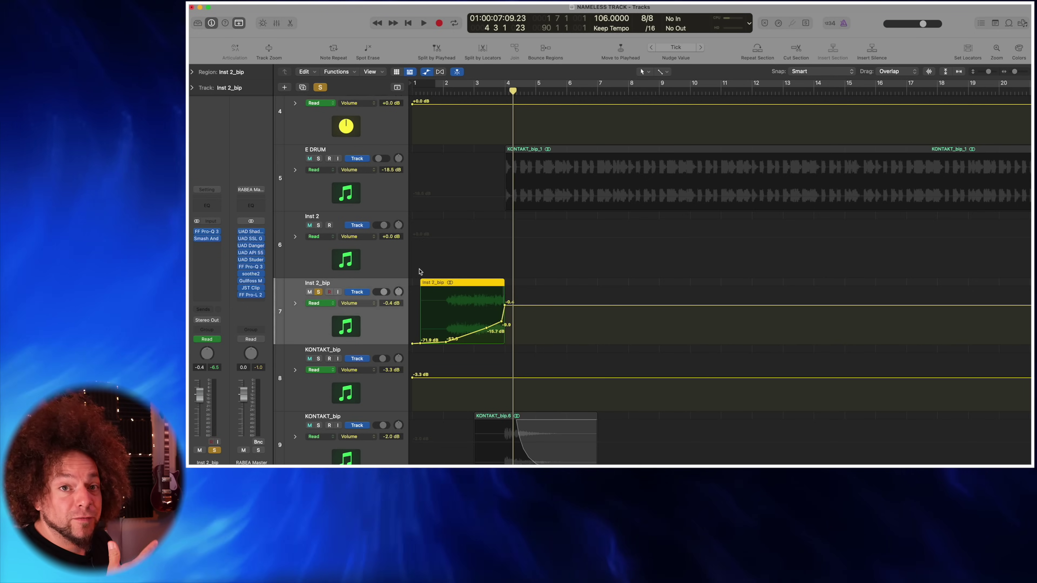
scroll(337, 181, down, 1)
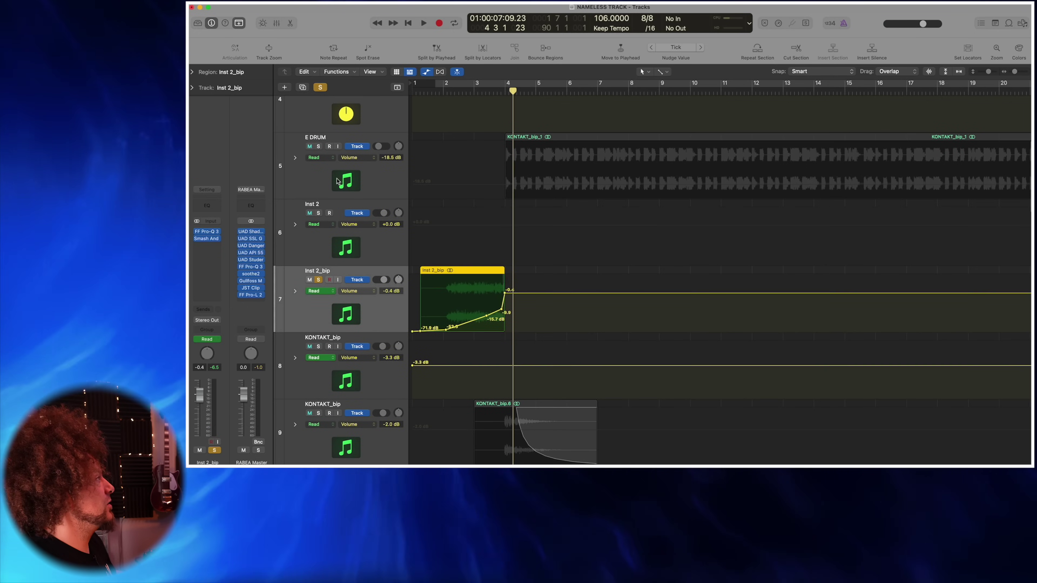
Step: Clear the Inst 2_bip solo, solo KONTAKT_bip on track 9 and play it from bar 4
click(320, 87)
scroll(466, 167, down, 5)
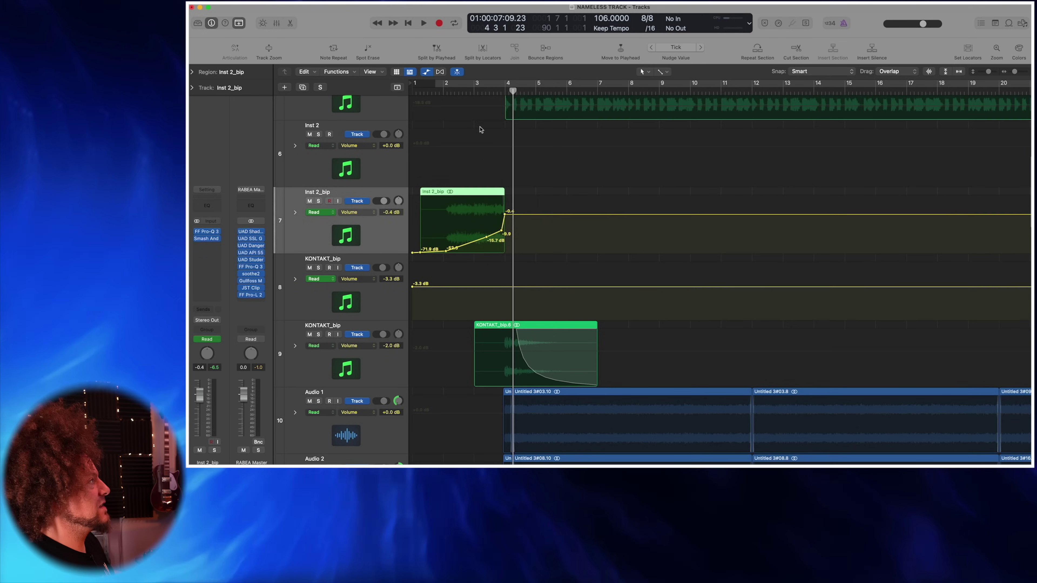
click(503, 91)
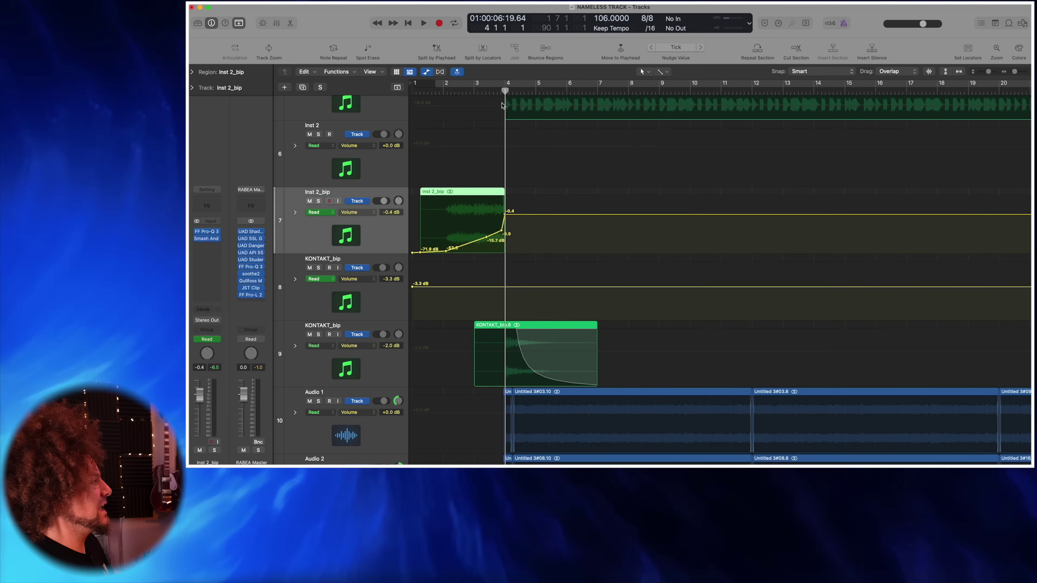
click(318, 335)
click(391, 371)
key(space)
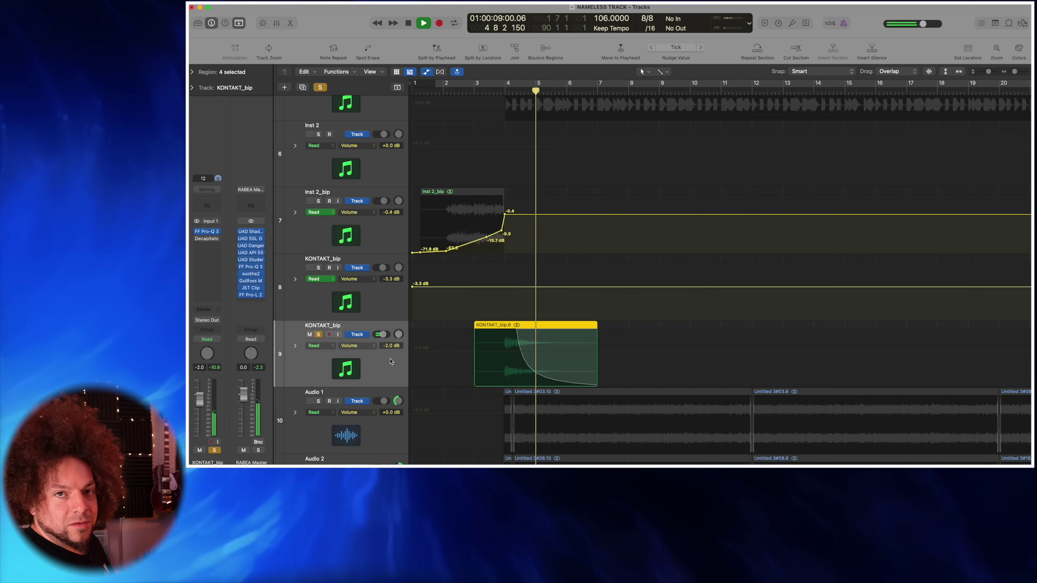
key(space)
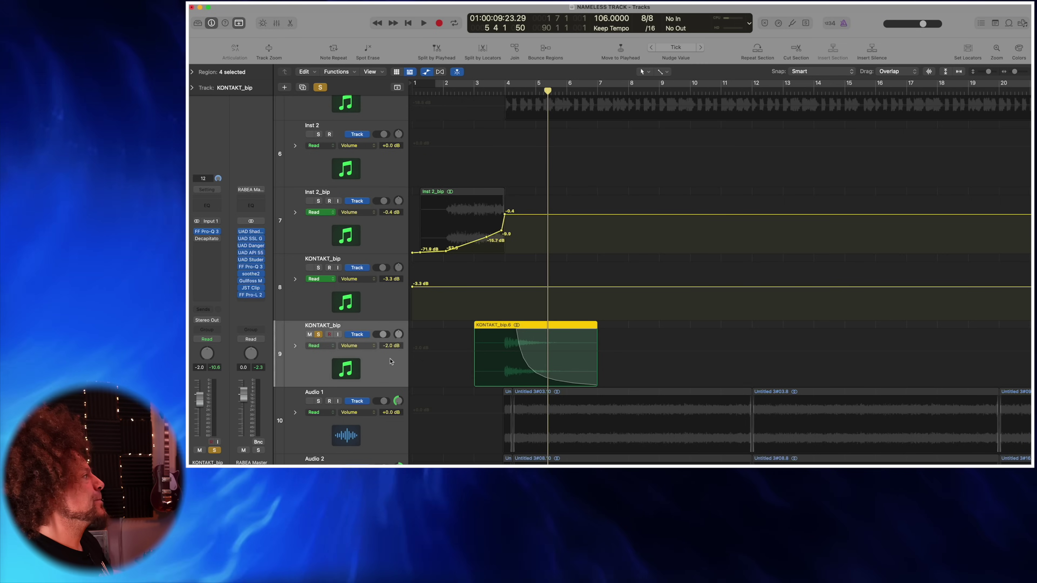
Step: Replay the soloed KONTAKT_bip region on track 9 from just before bar 4 to about bar 5
click(493, 90)
key(space)
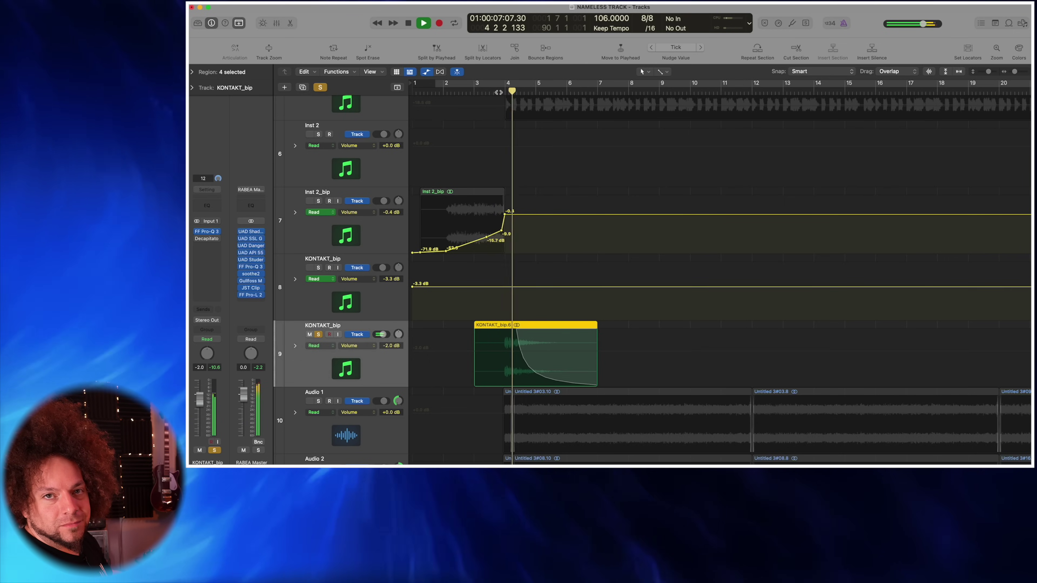
key(space)
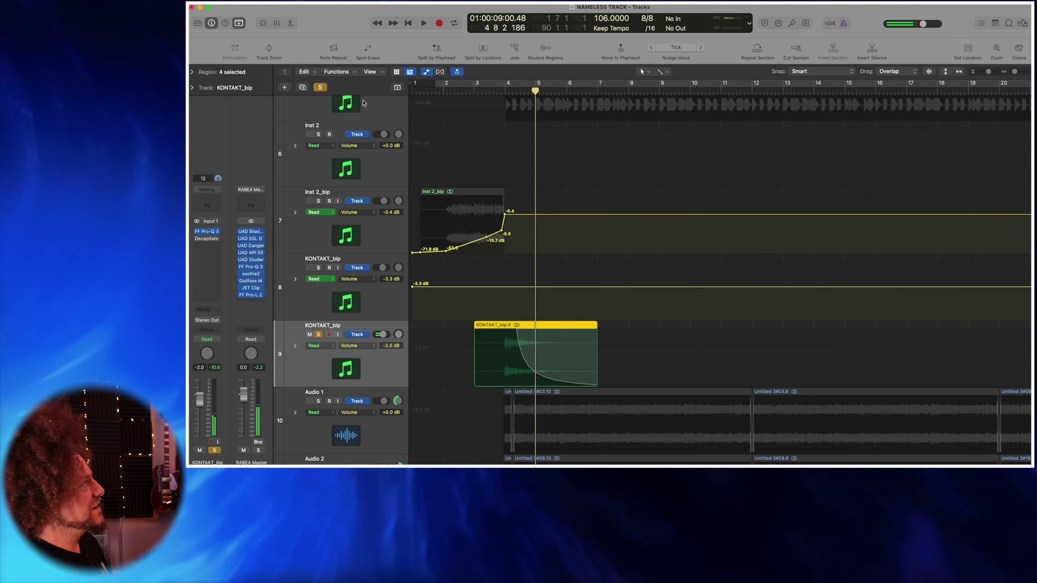
Step: Clear the solo and play the full mix from bar 2 to just past bar 5
click(321, 89)
click(444, 91)
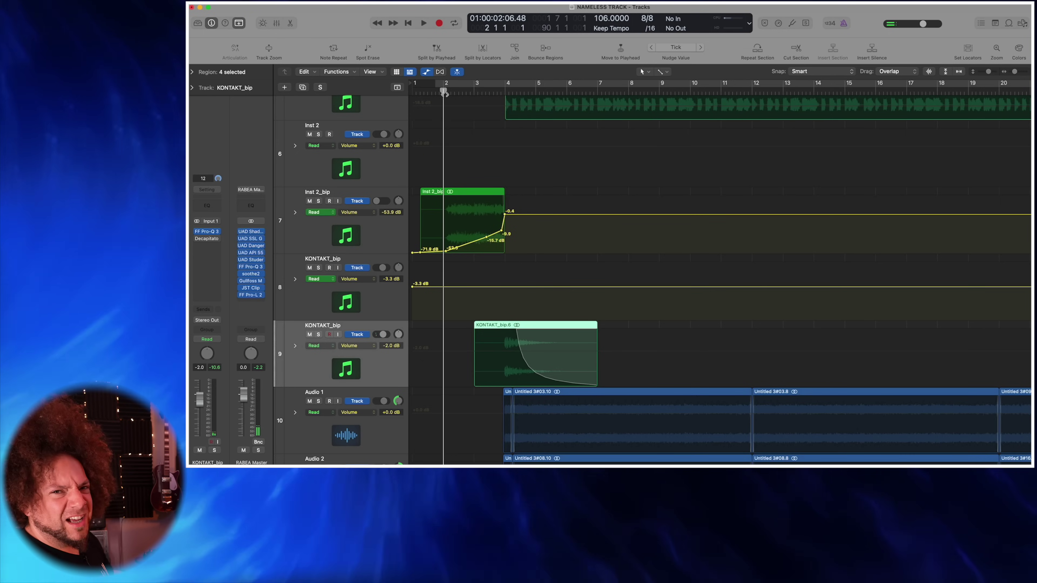
key(space)
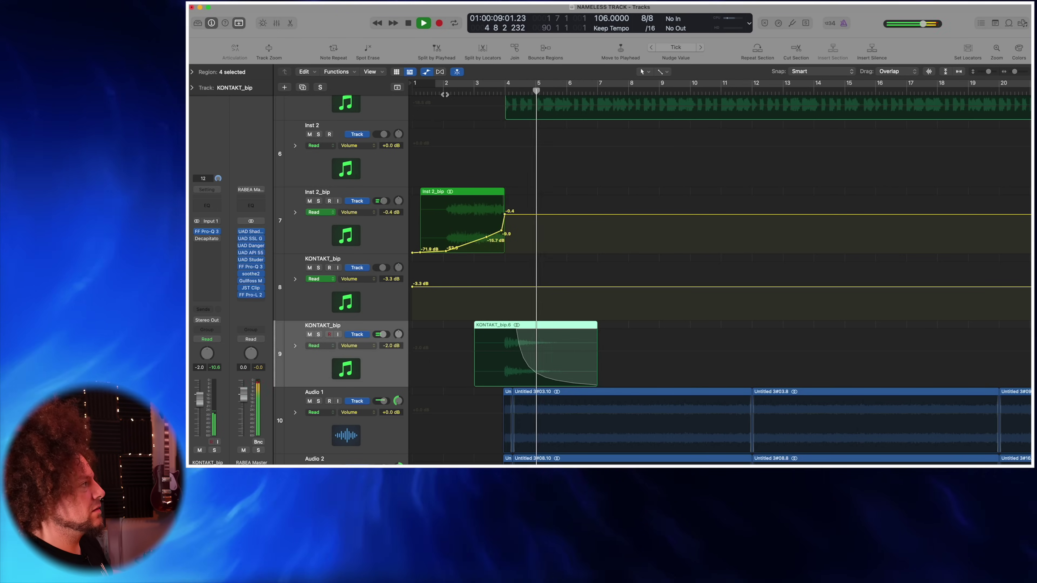
key(space)
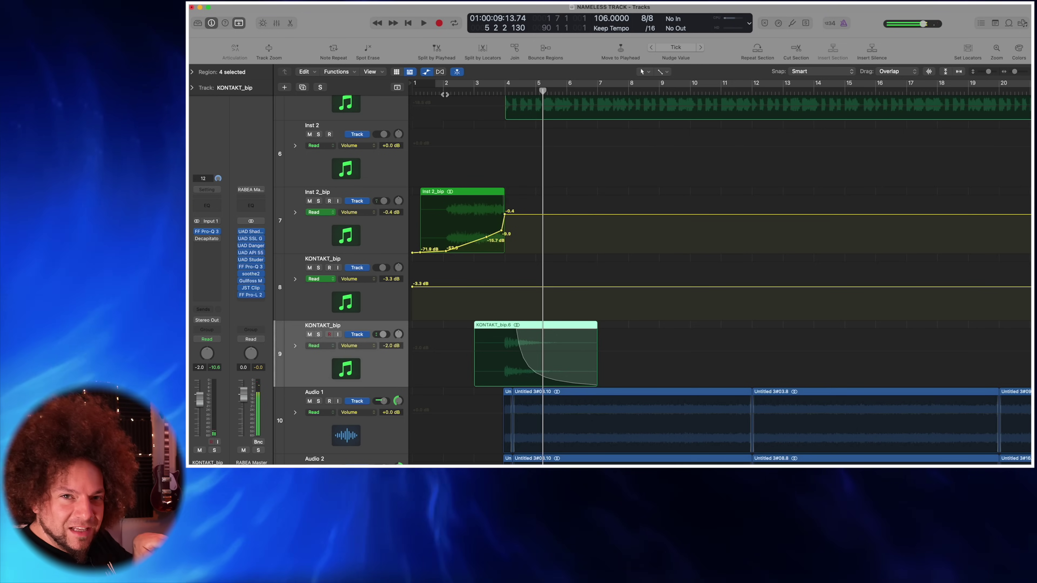
Step: Examine the whole arrangement down to the audio tracks between Audio 7 and Audio 16
key(super+Left)
key(super+Left)
key(super+Left)
key(super+Left)
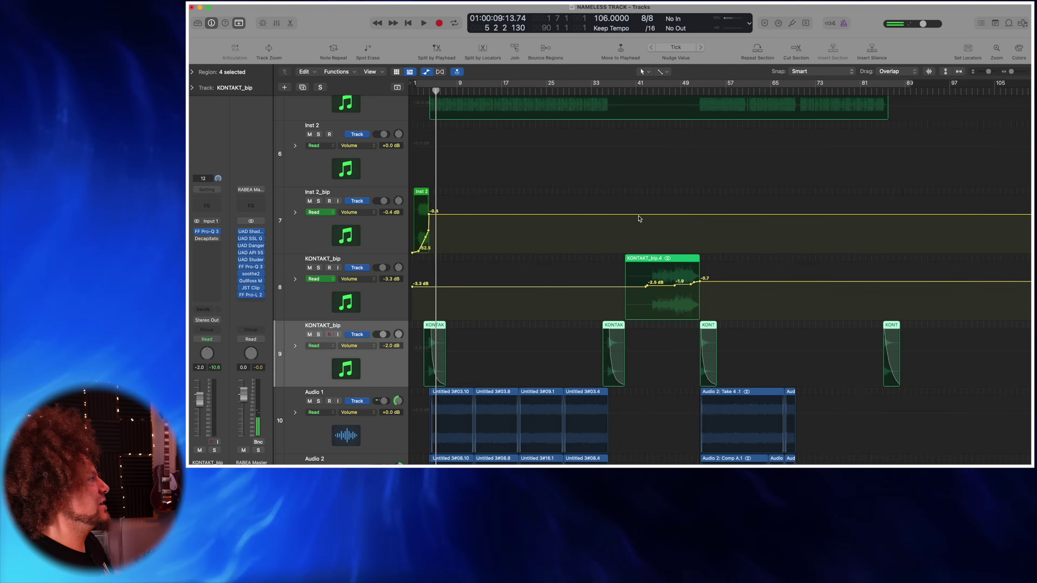
key(super+Up)
key(super+Up)
scroll(588, 217, down, 15)
scroll(586, 216, up, 5)
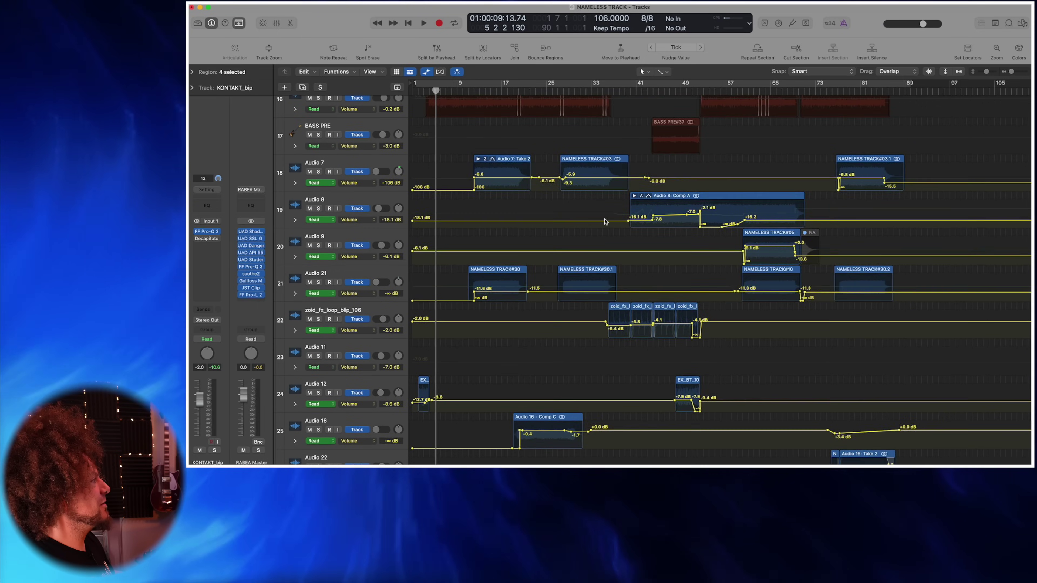
key(super+Right)
key(super+Right)
key(super+Right)
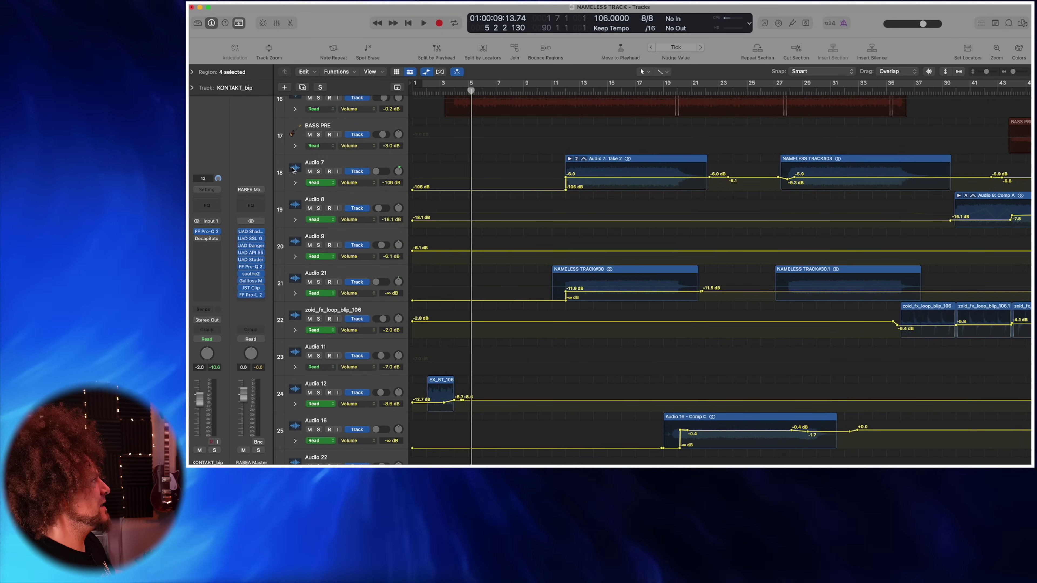
Step: Solo the Audio 7 and Audio 21 tracks together and play them from about bar 12
click(322, 162)
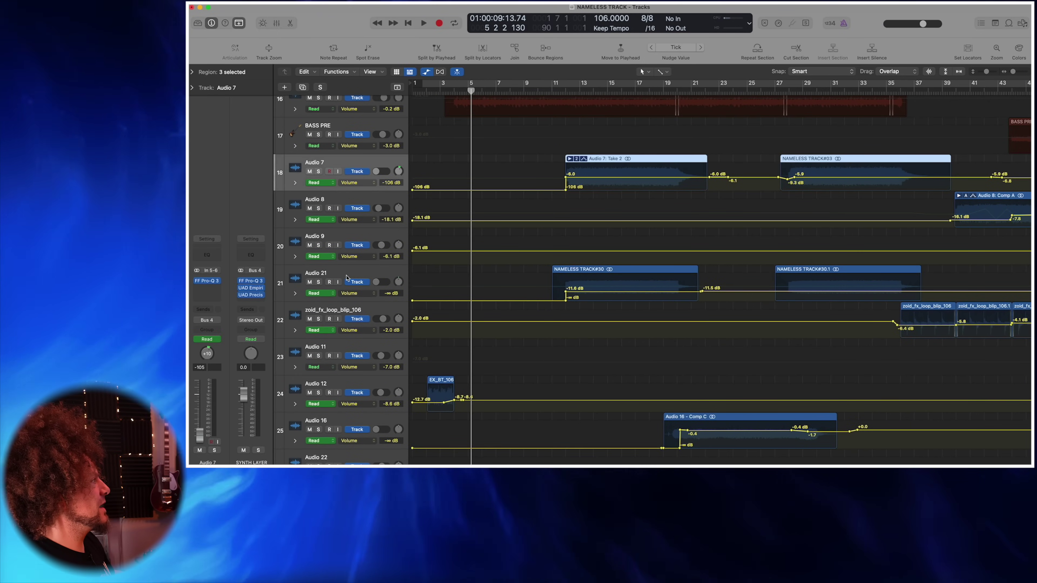
click(318, 172)
click(318, 282)
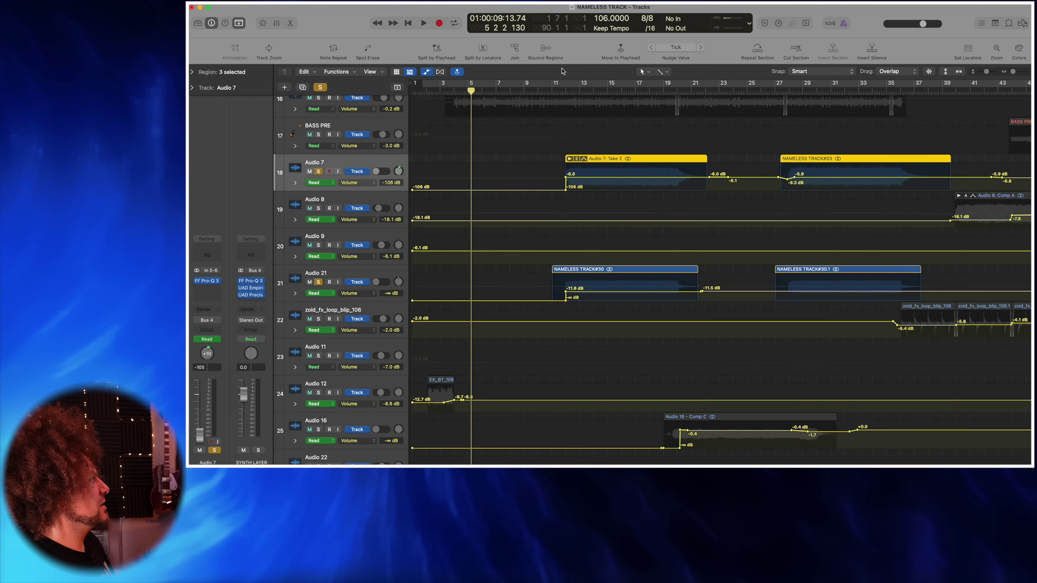
double_click(562, 90)
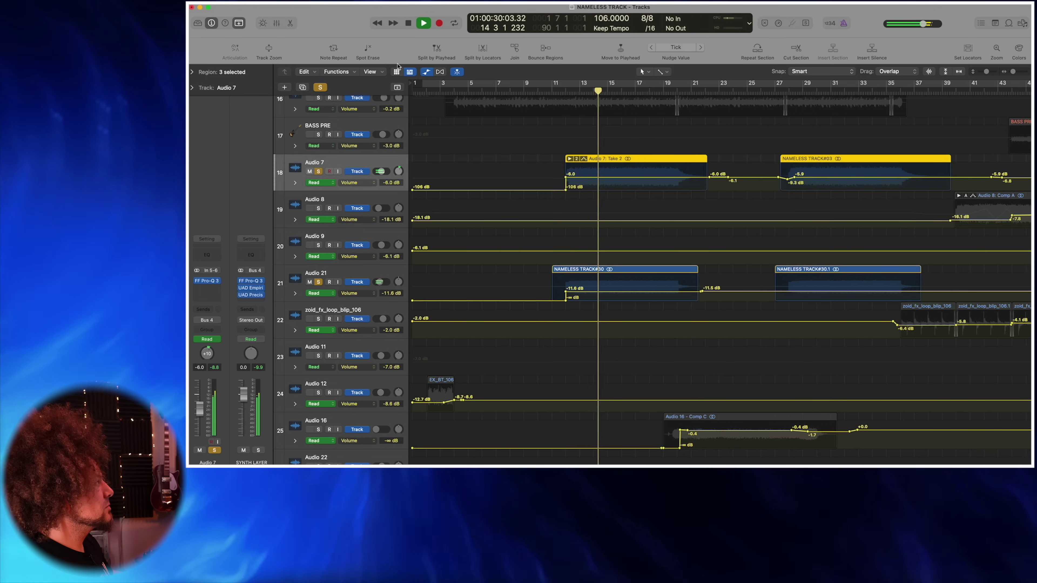
Step: Clear the solos during playback to hear the full mix, re-solo Audio 21 and Audio 7, and stop past bar 20
click(320, 87)
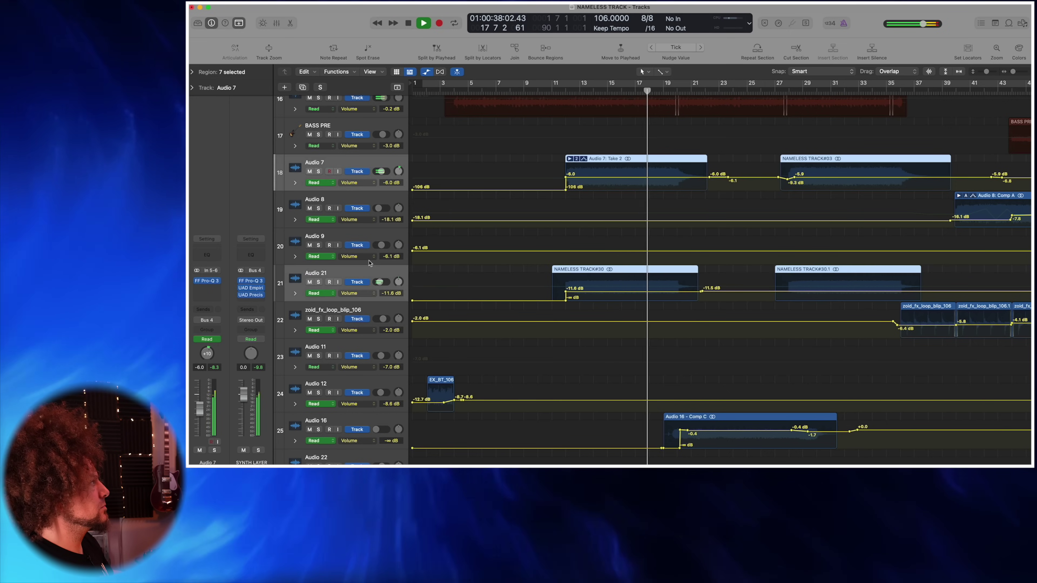
click(319, 282)
click(318, 172)
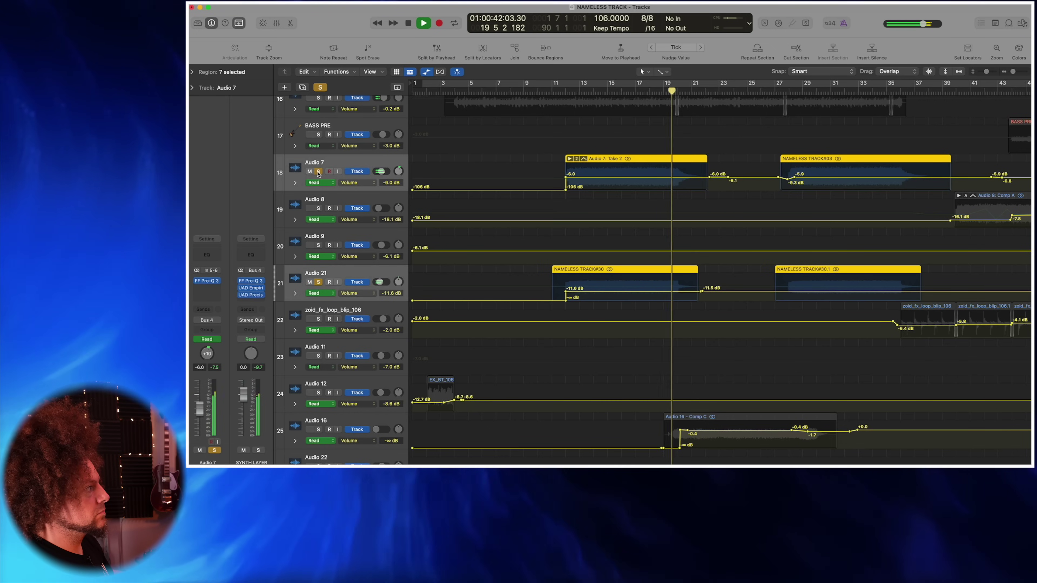
key(space)
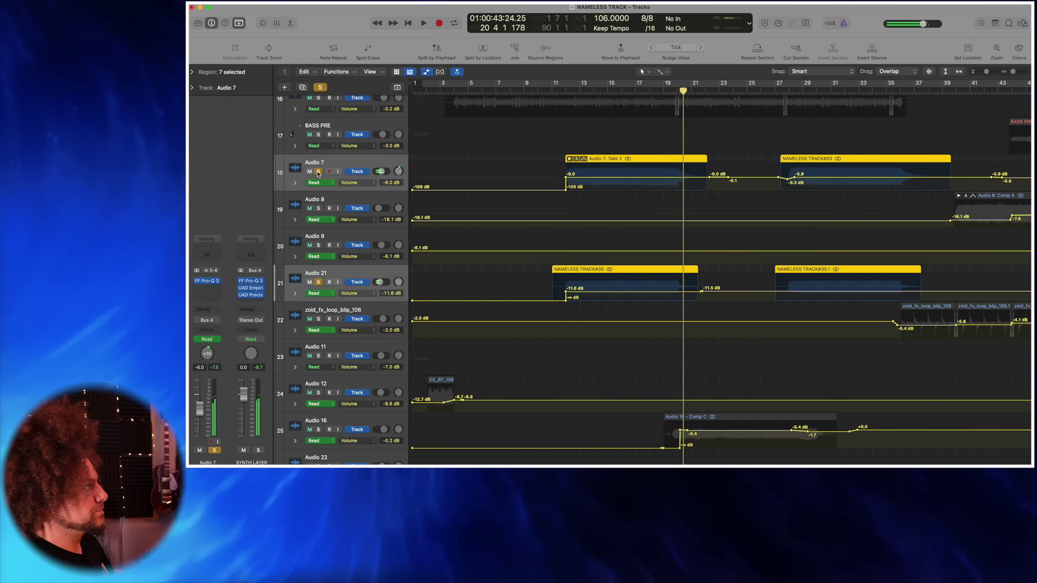
Step: Select the Audio 21 track, play both soloed tracks from bar 12, and clear the solos to compare with the full mix
click(348, 273)
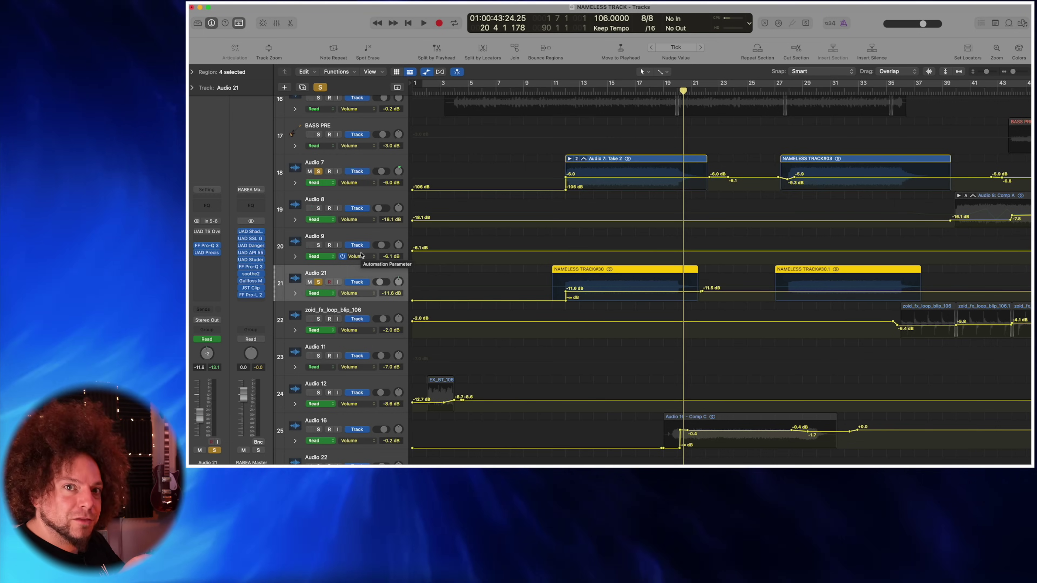
click(566, 90)
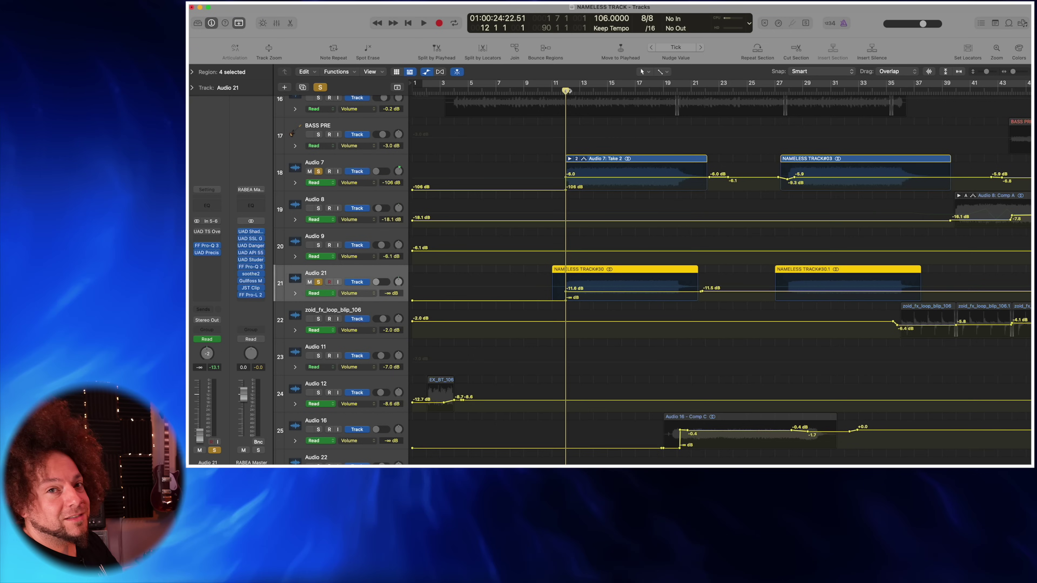
key(space)
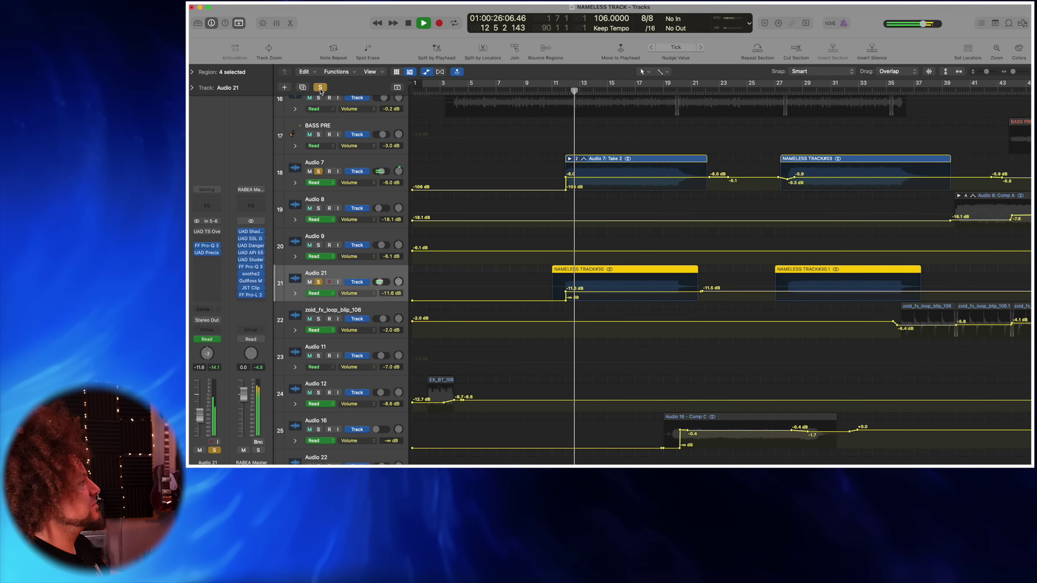
click(320, 88)
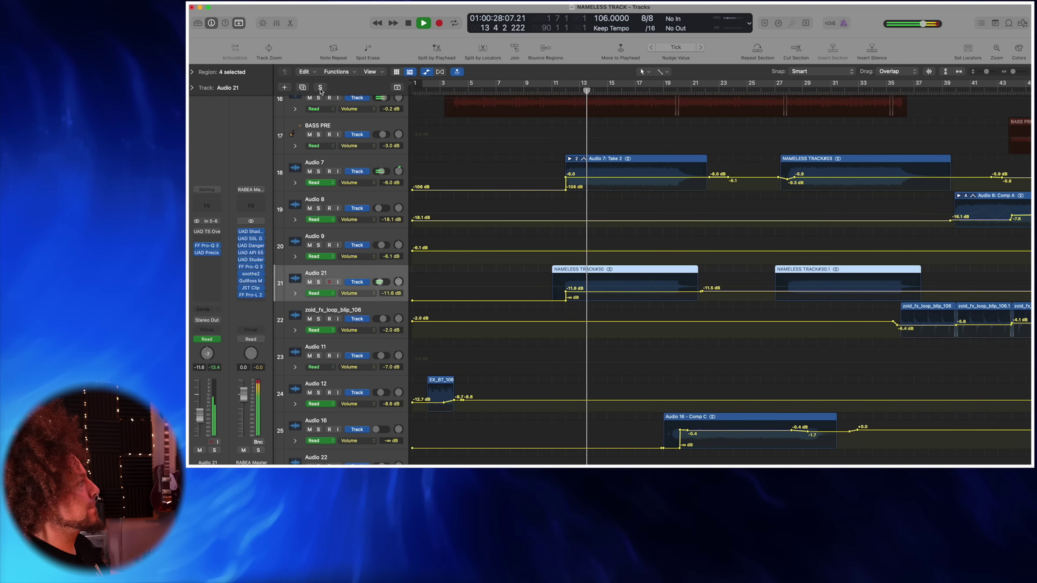
scroll(531, 178, up, 5)
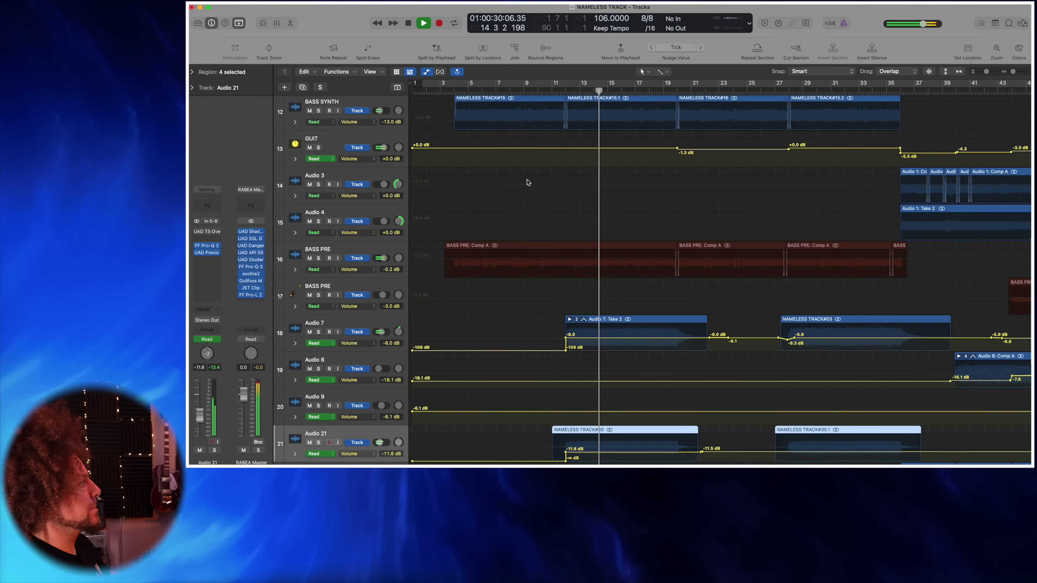
scroll(528, 183, up, 5)
scroll(522, 175, down, 12)
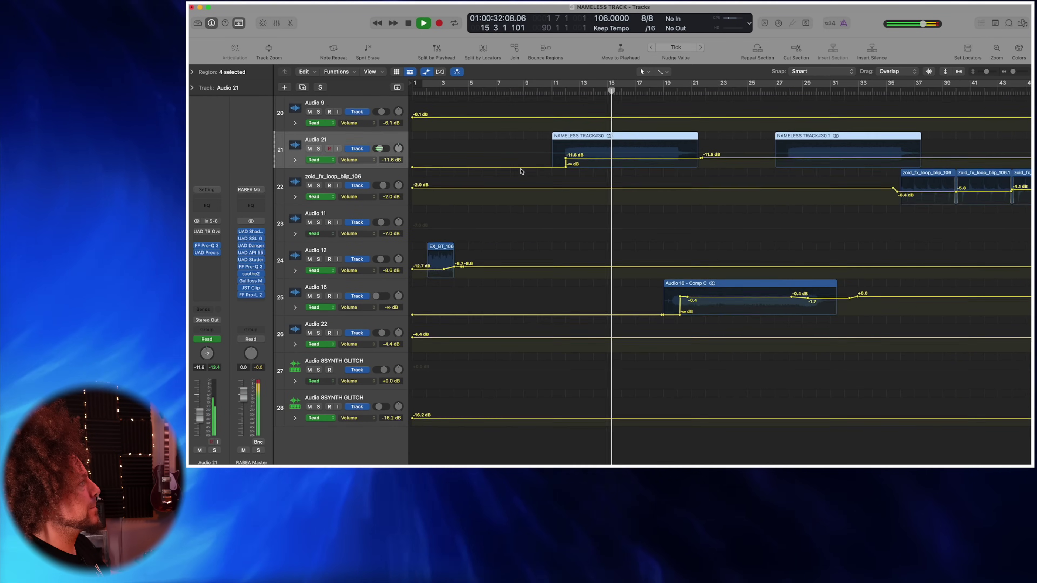
scroll(521, 171, up, 5)
scroll(519, 174, right, 5)
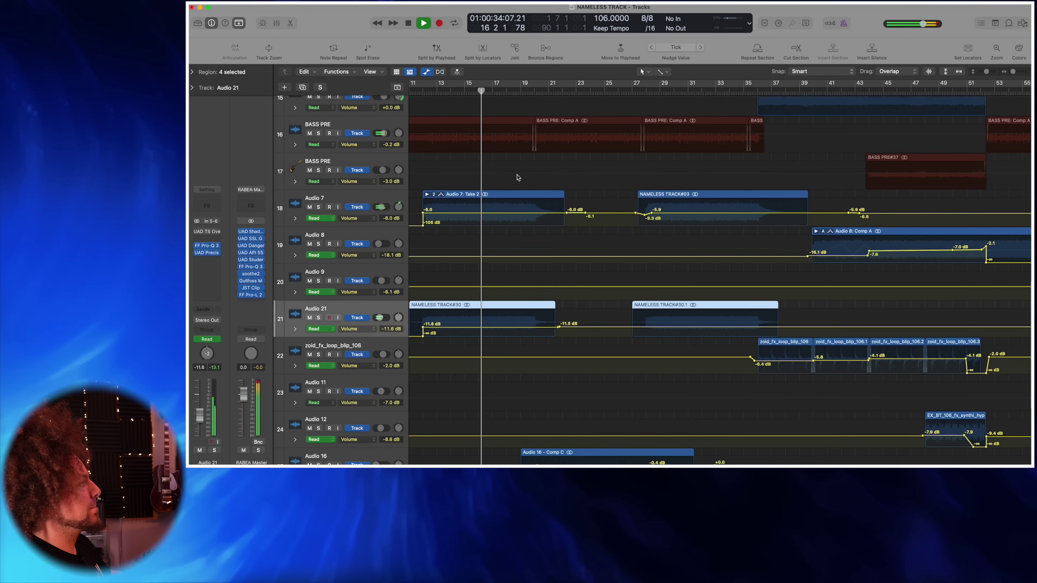
key(space)
Step: Play the full mix from bar 20 and solo the Audio 16 track during playback
scroll(522, 188, down, 5)
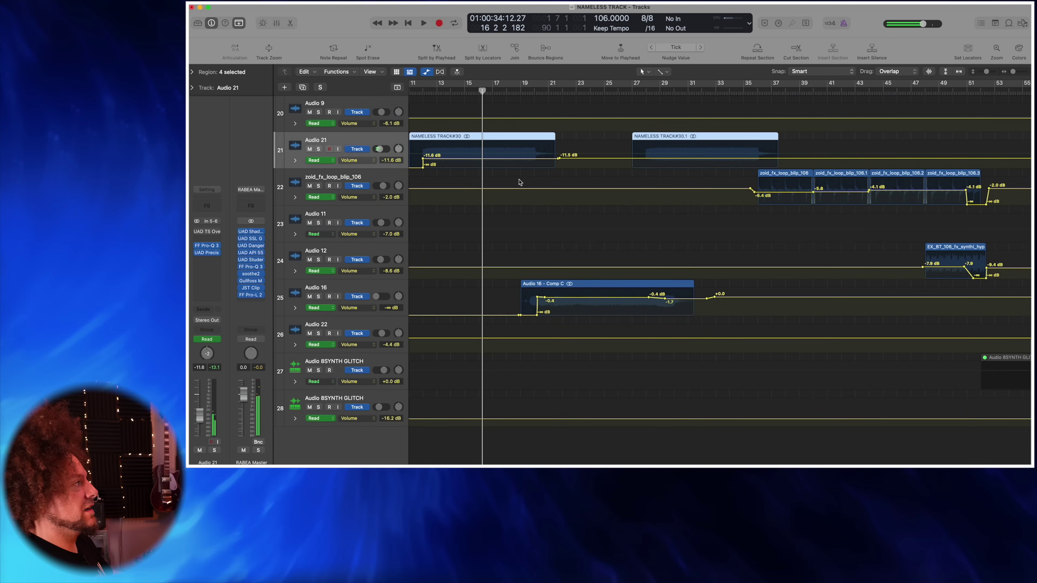
click(537, 91)
scroll(539, 204, up, 10)
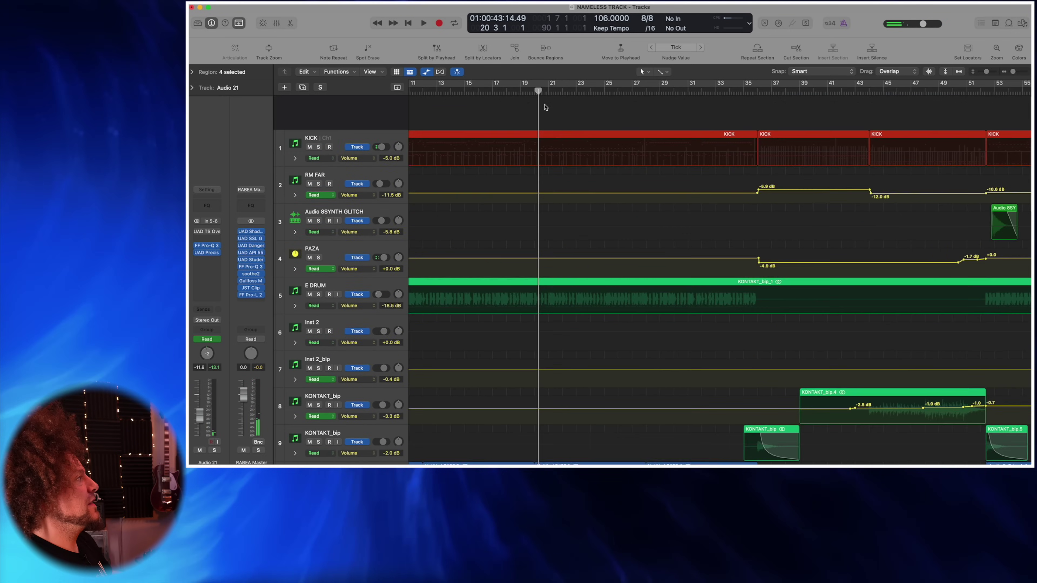
key(super+Left)
scroll(542, 119, down, 8)
key(super+Right)
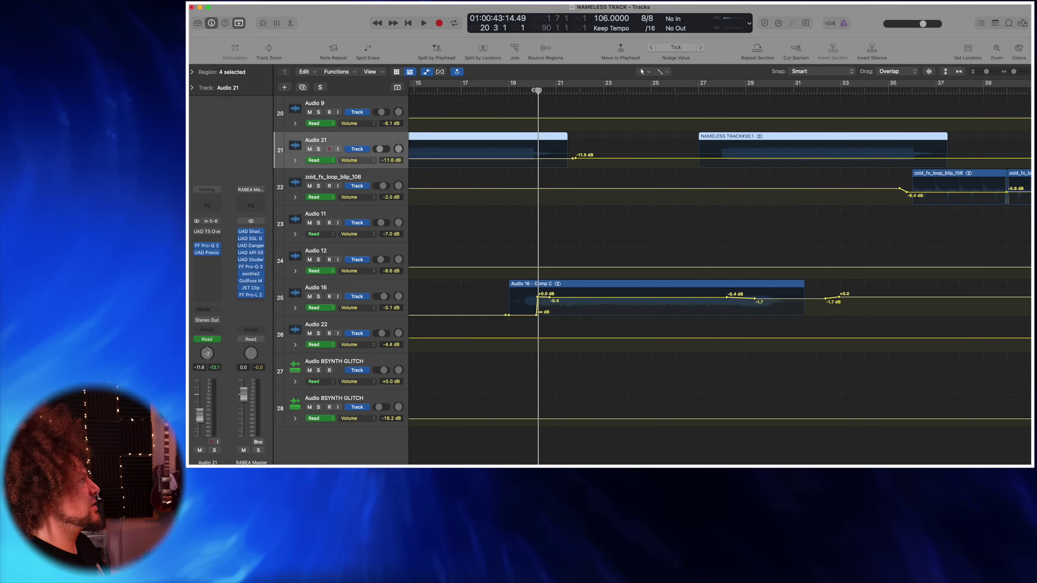
key(space)
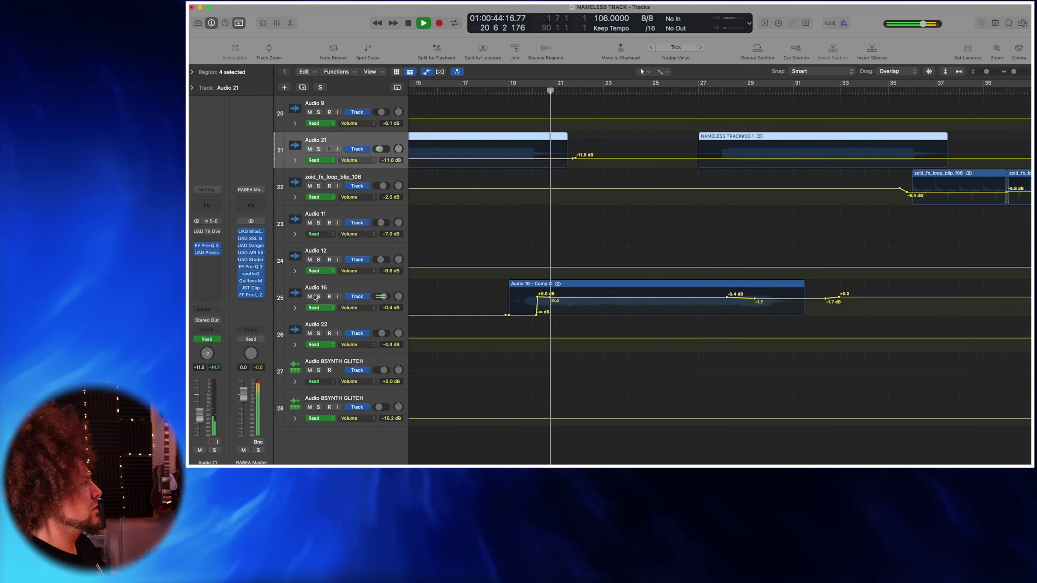
click(318, 296)
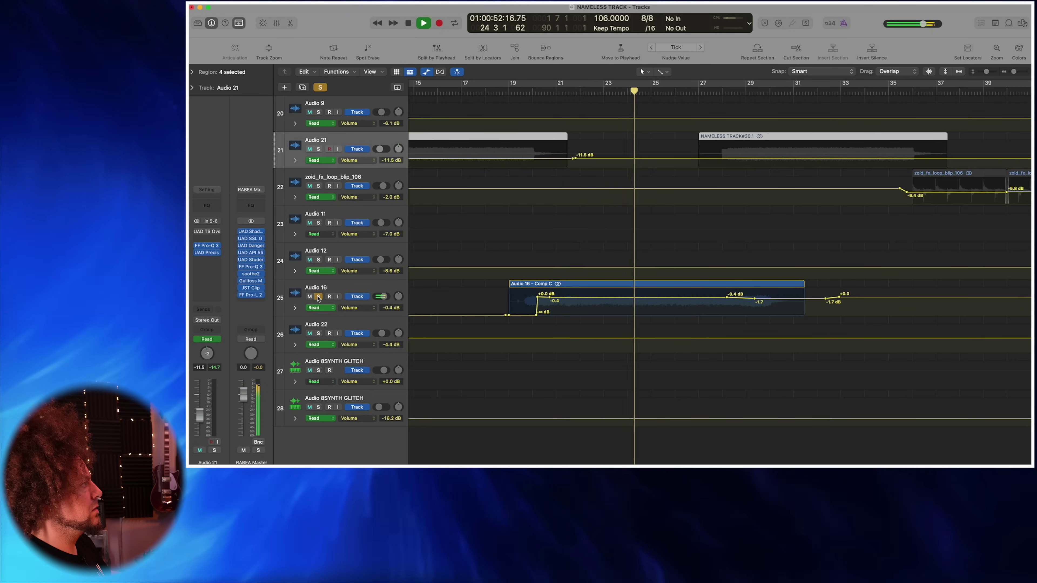
Step: Clear the solo on the Audio 16 track to hear the full mix, select that track, and stop playback
click(318, 297)
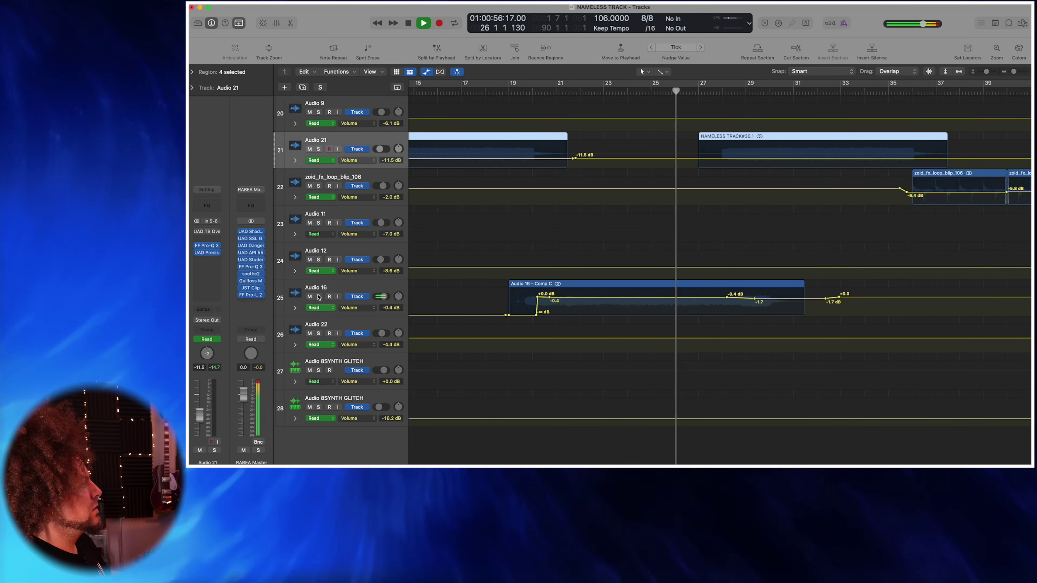
click(345, 286)
key(space)
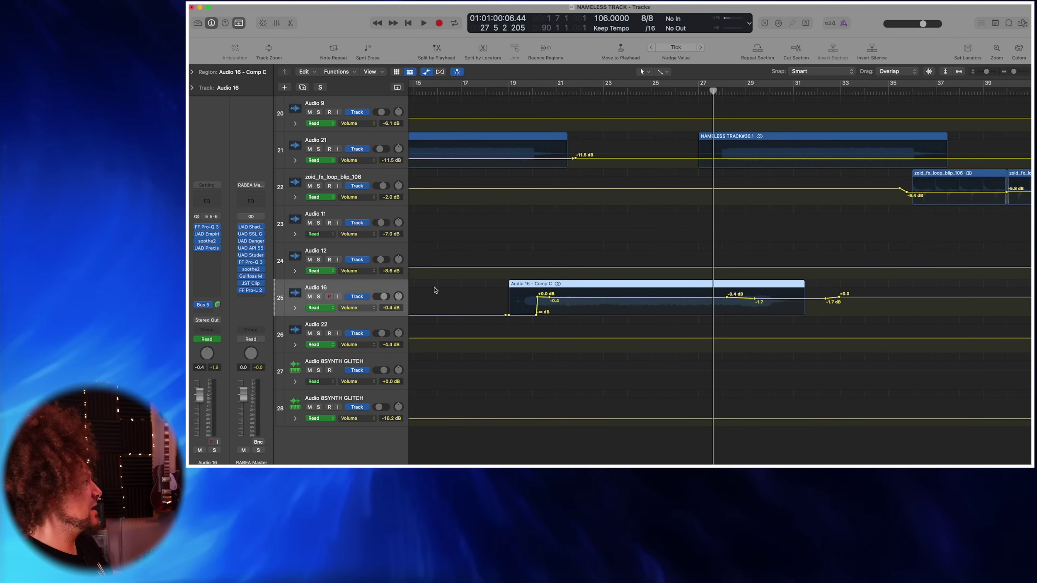
Step: Inspect the FF Pro-Q 3, UAD Empirical Labs FATSO Jr and soothe2 plug-ins on Audio 16, leaving only soothe2 open
key(v)
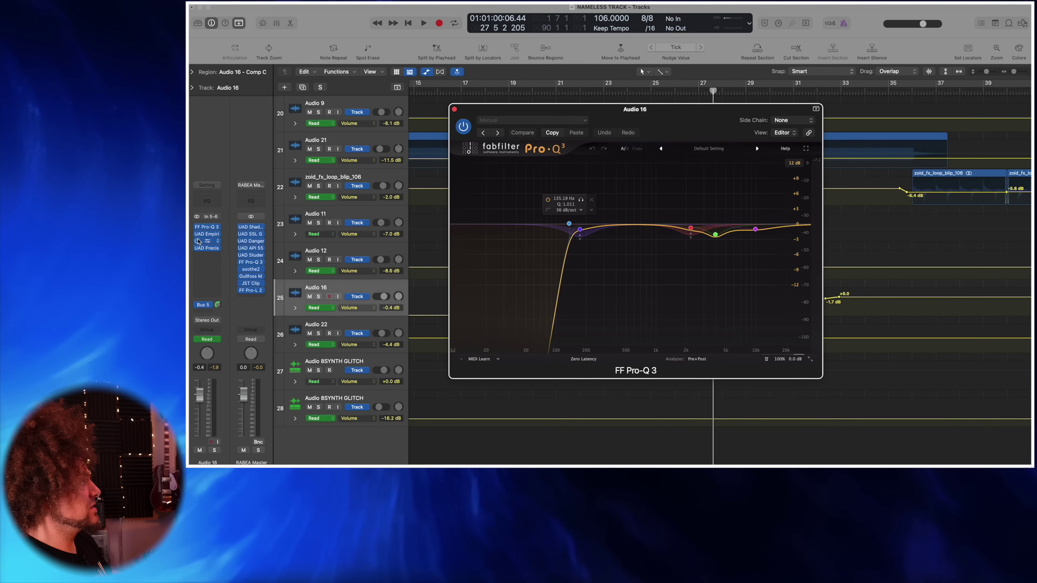
click(208, 236)
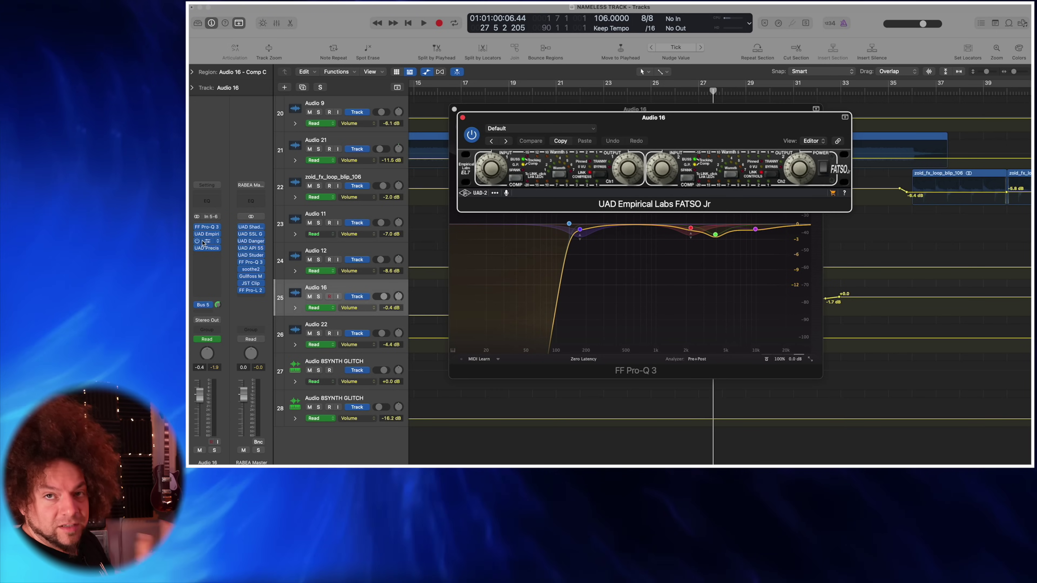
click(207, 241)
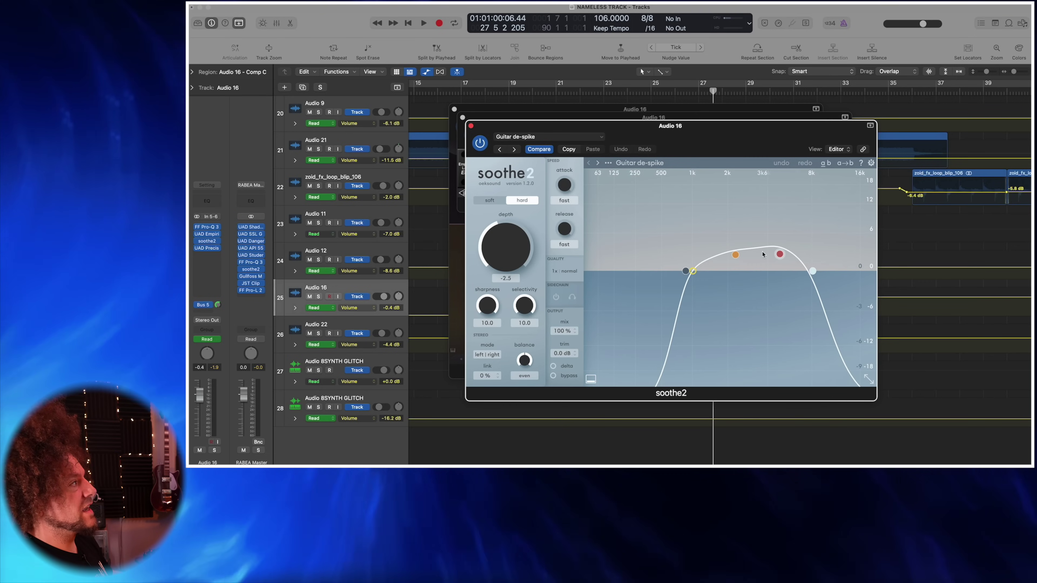
click(461, 117)
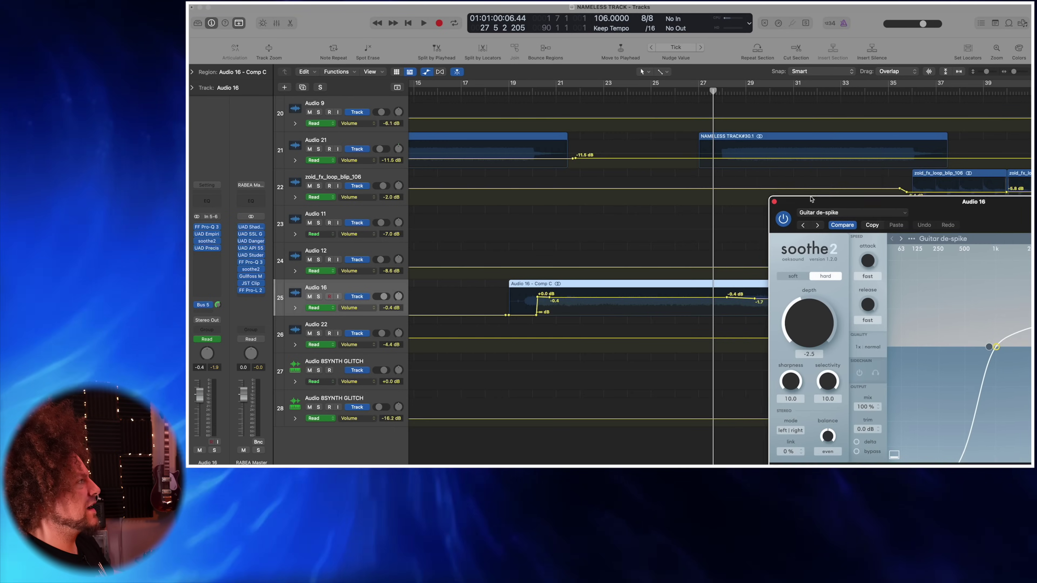
Step: Play the full mix from bar 21 and switch soothe2 on Audio 16 off and on repeatedly to compare the sound
click(559, 91)
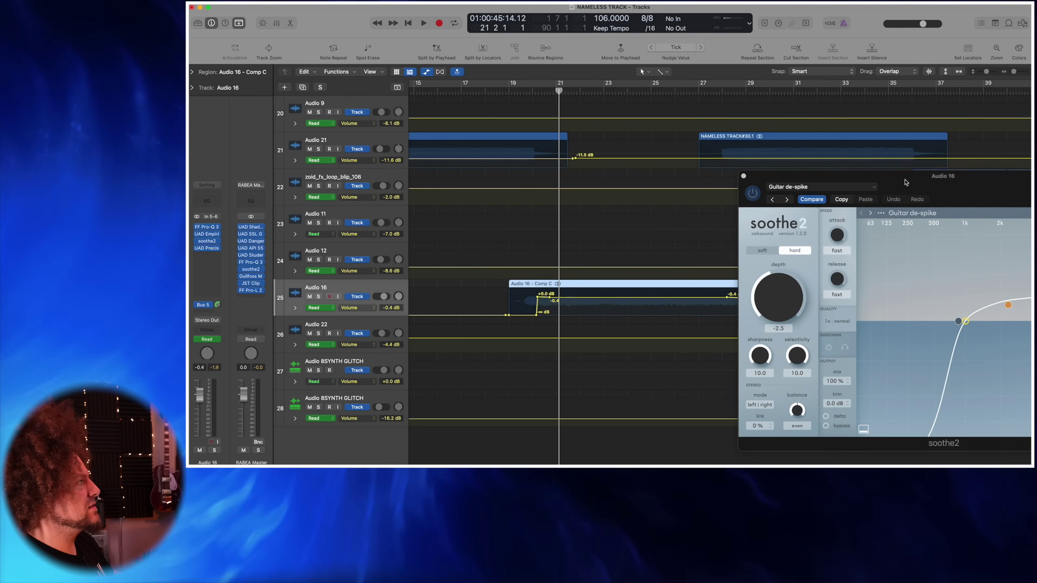
drag(906, 182, 750, 134)
key(space)
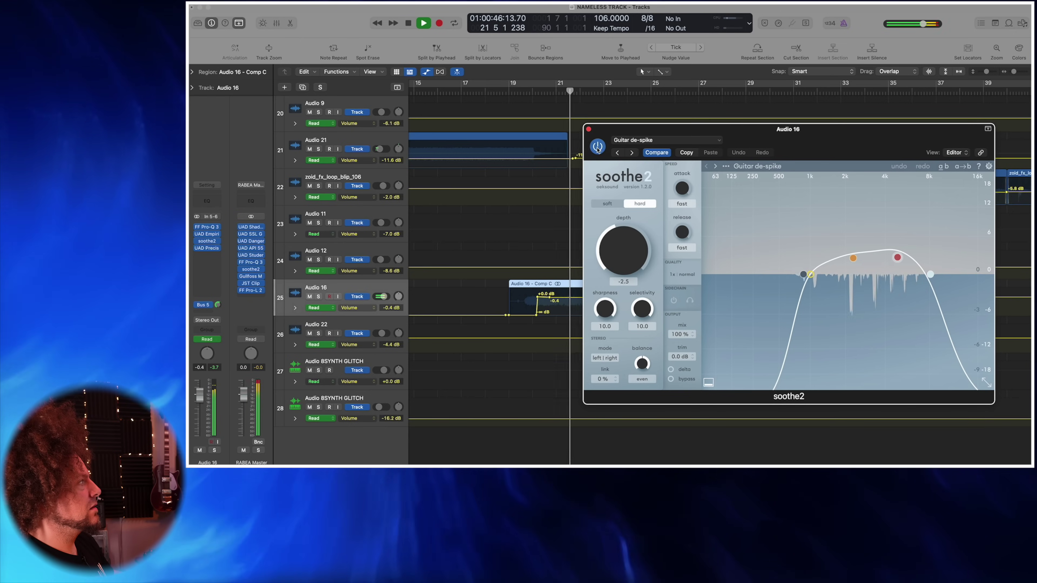
click(597, 148)
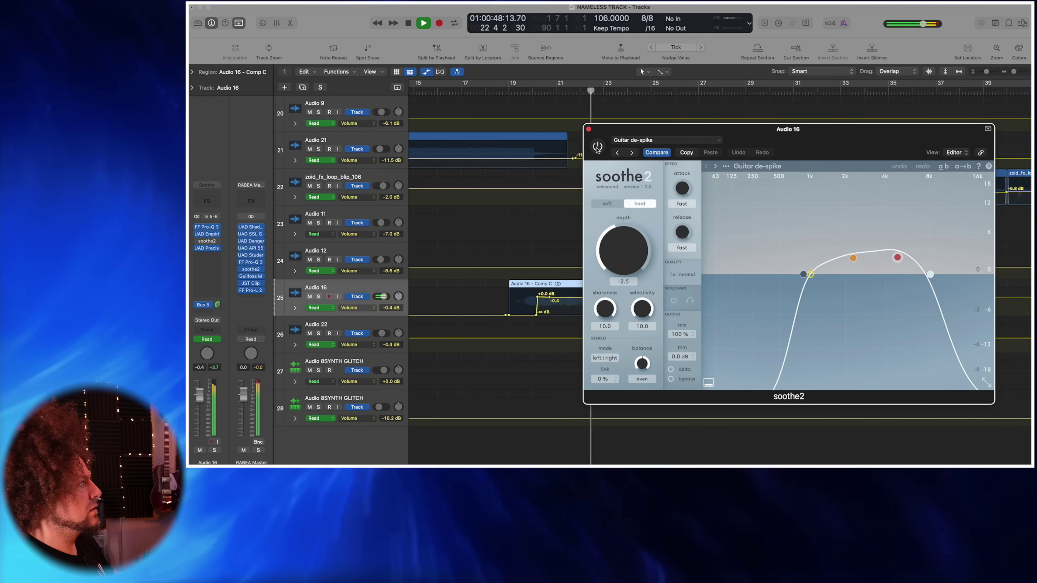
click(596, 147)
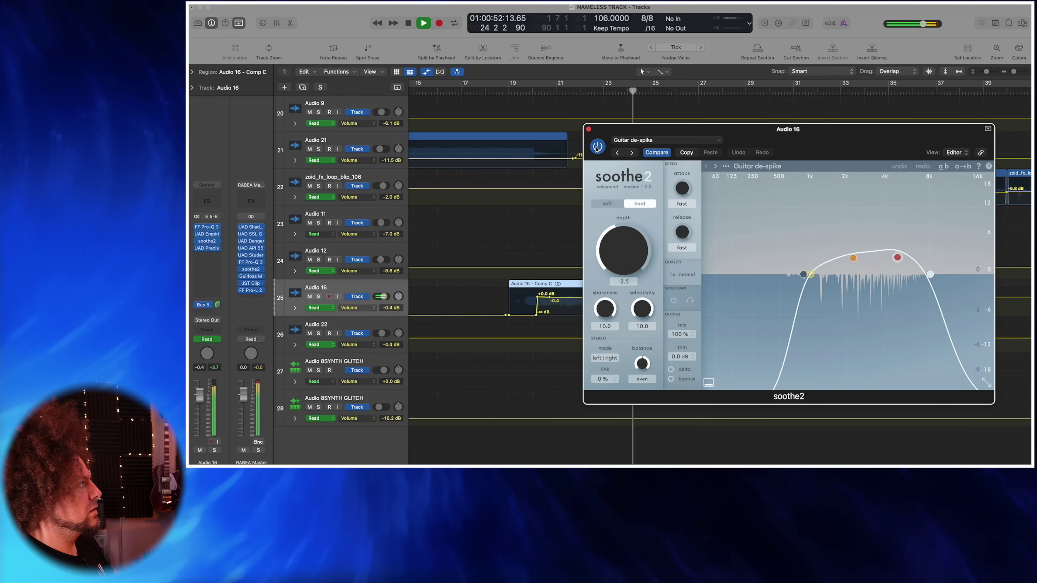
click(597, 148)
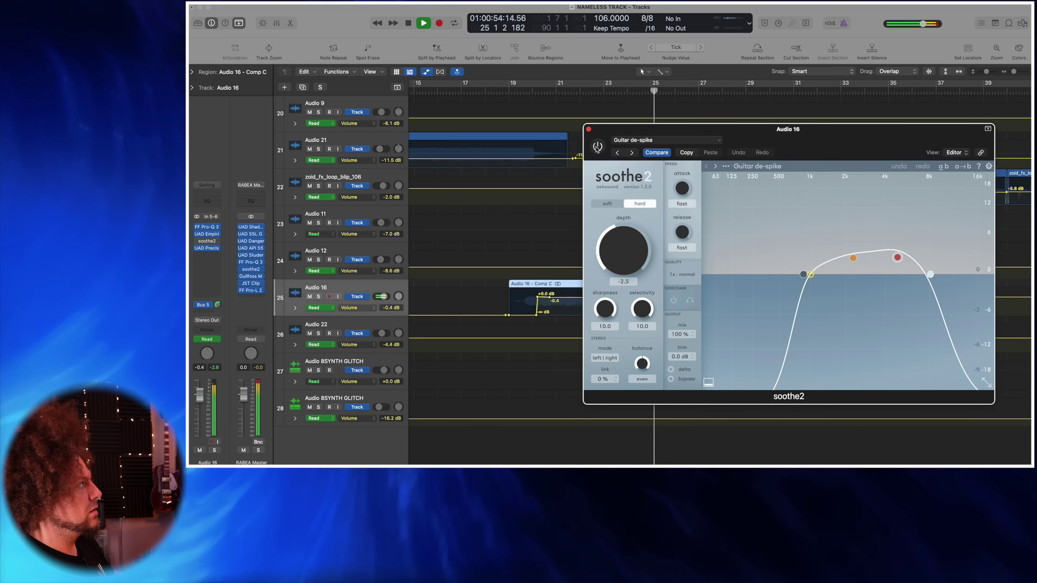
click(597, 147)
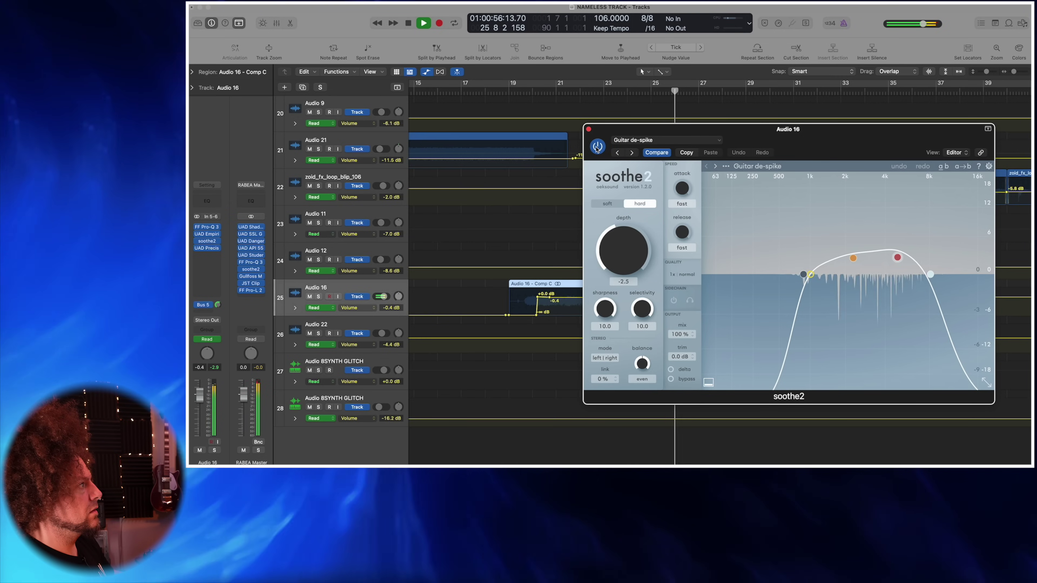
Step: Close and reopen soothe2 on Audio 16 during playback to check its effect once more, and close it
click(589, 130)
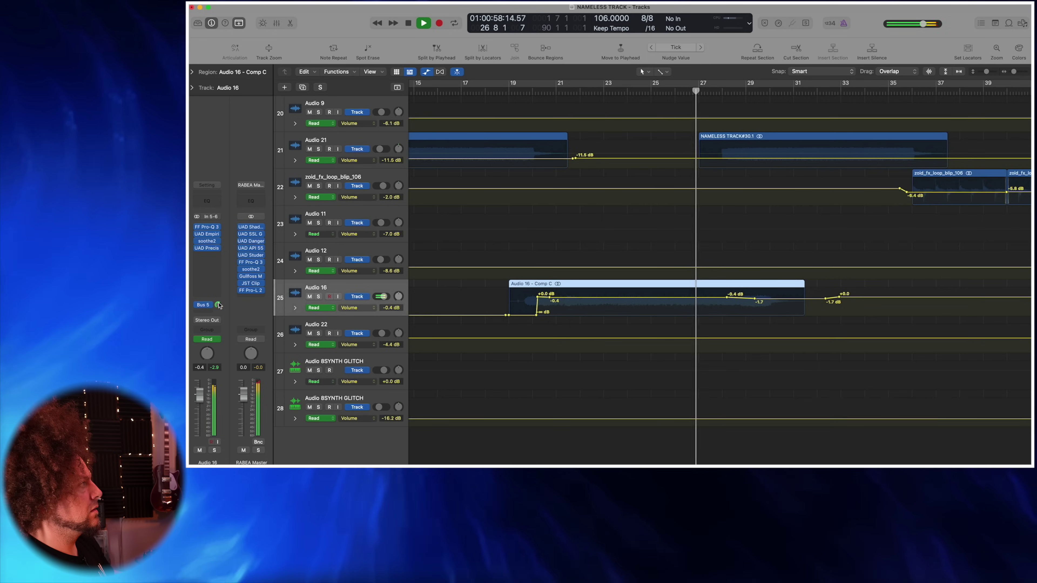
click(207, 241)
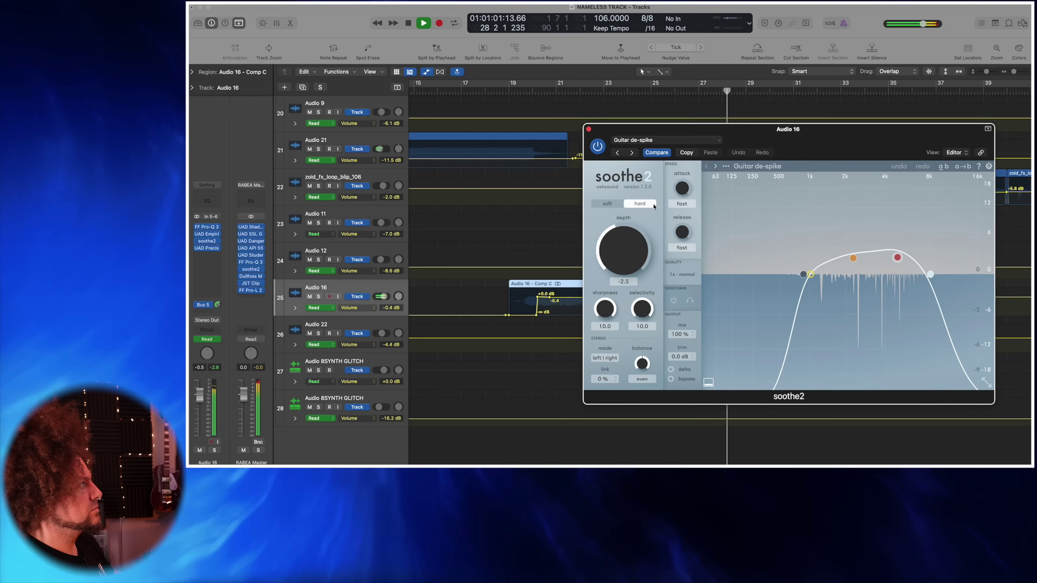
click(595, 148)
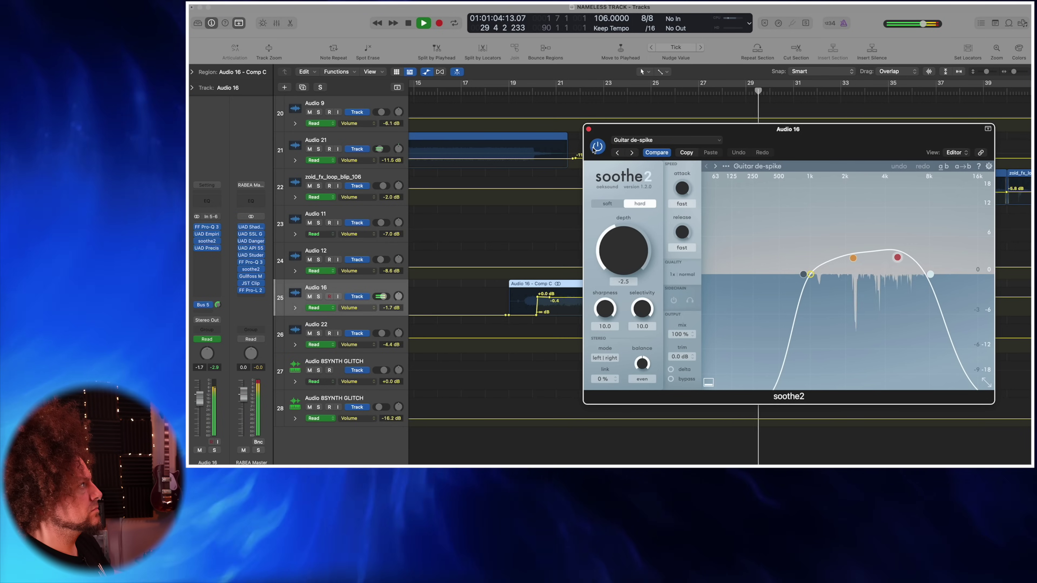
click(589, 129)
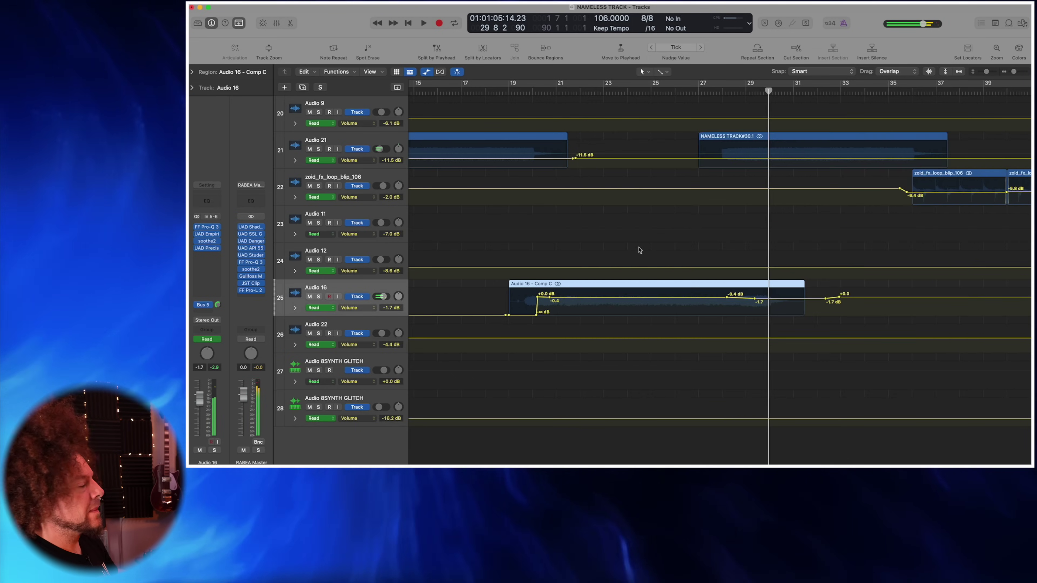
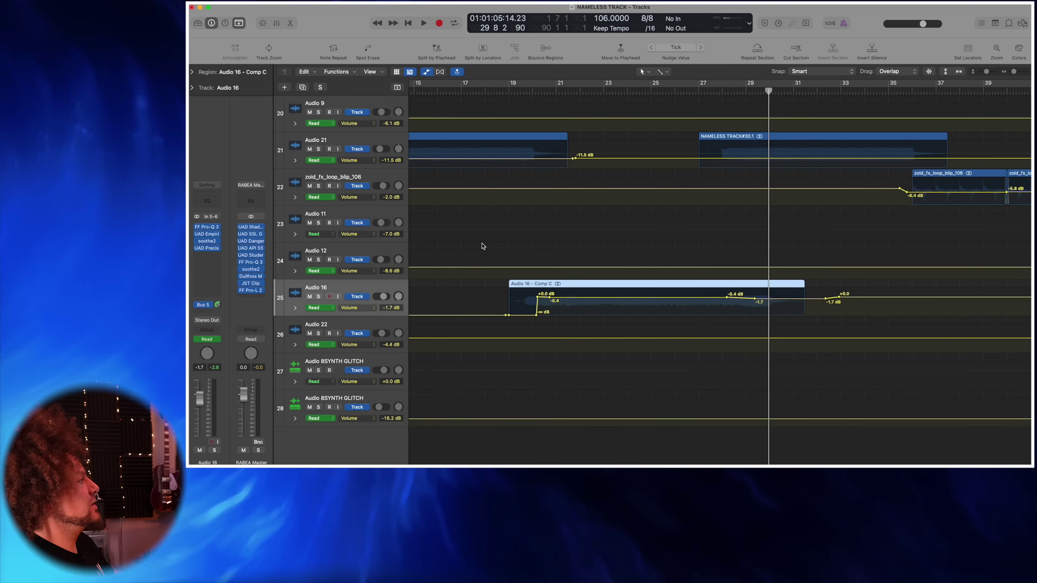
Step: Inspect the UAD Precision K-Stereo settings on the Audio 16 track and close the plug-in
click(206, 248)
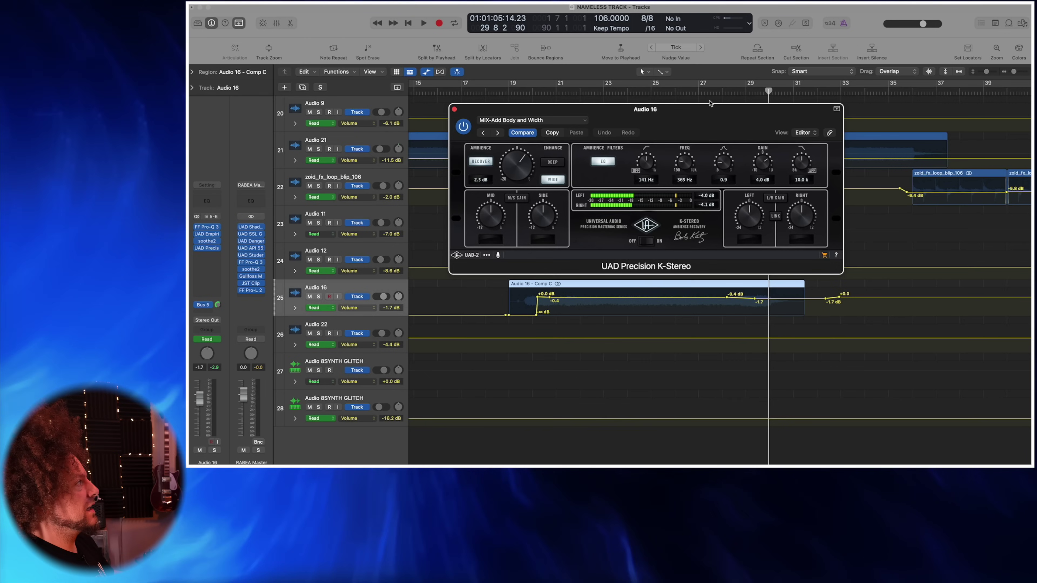
drag(684, 121, 638, 125)
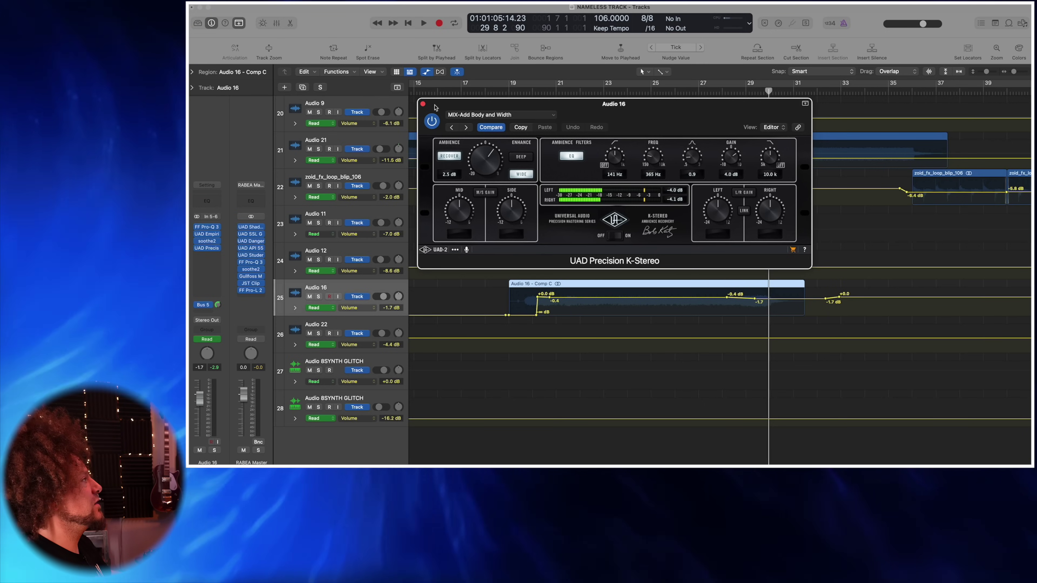
click(423, 104)
Step: Play the full mix from about bar 35, just before the Audio 3 and Audio 4 guitar regions start
key(super+Left)
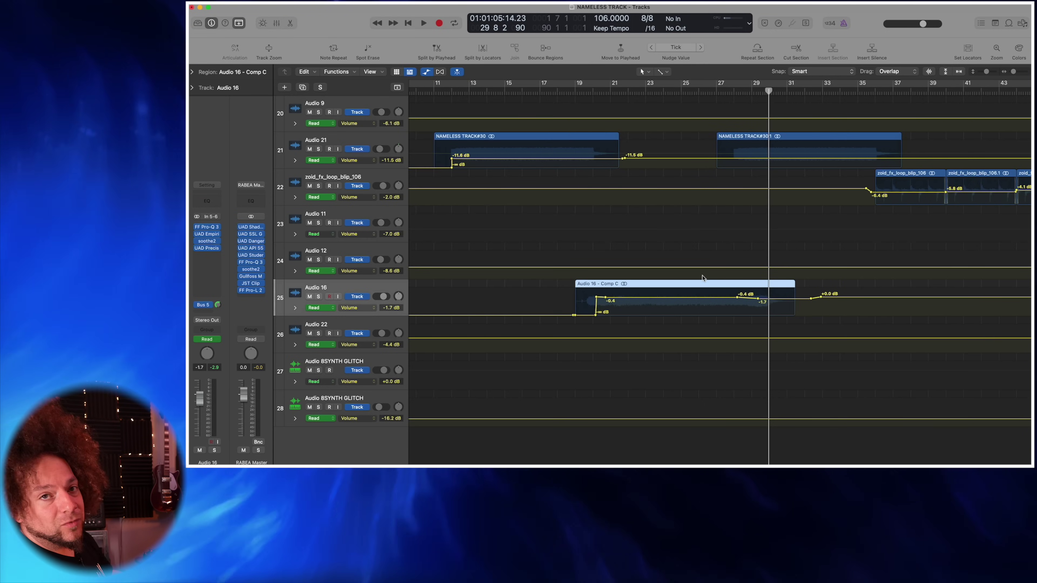
key(super+Left)
scroll(702, 278, up, 4)
scroll(702, 279, down, 2)
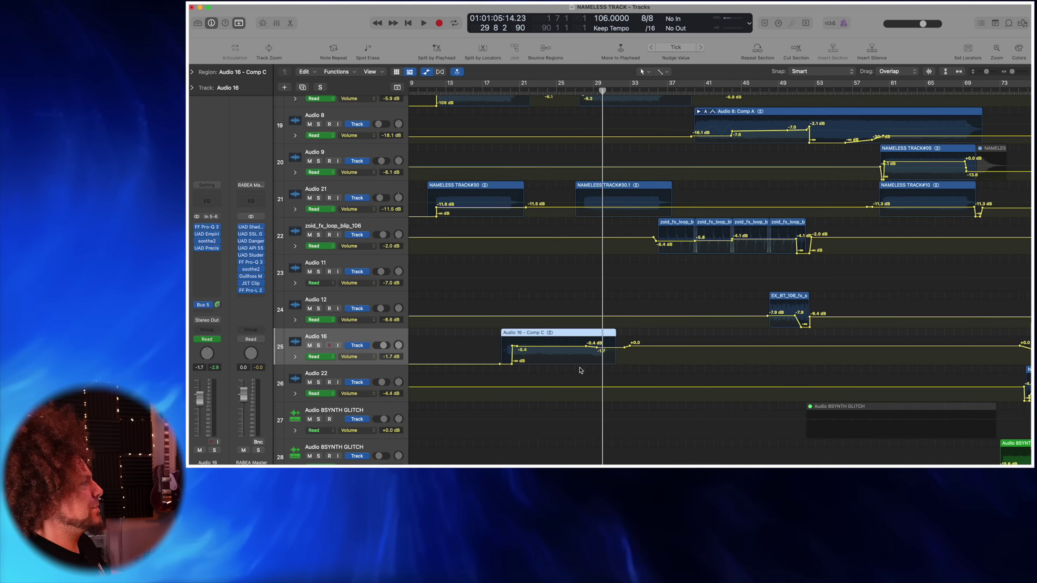
scroll(493, 334, up, 15)
key(super+Right)
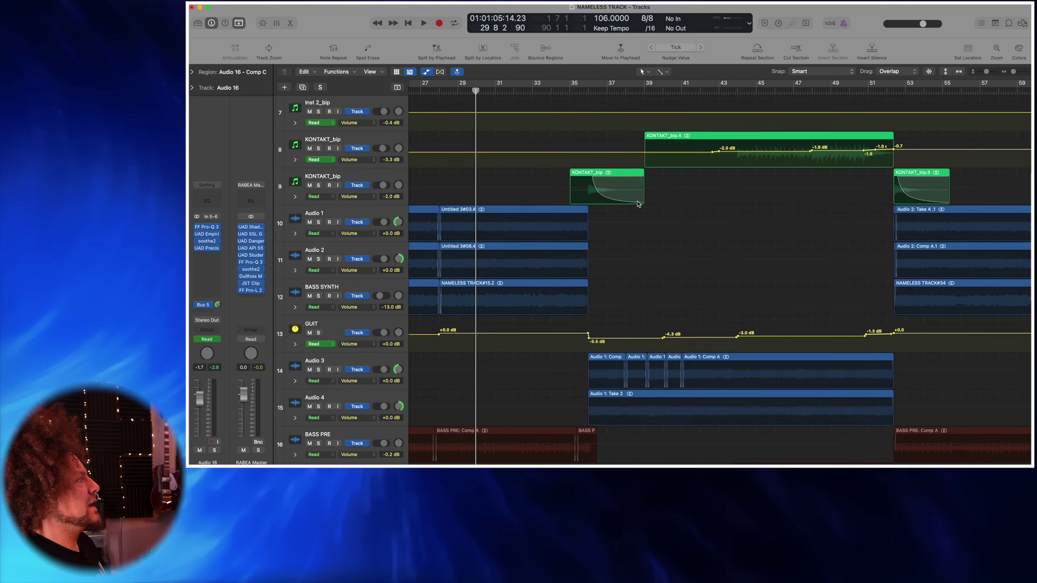
scroll(633, 209, down, 5)
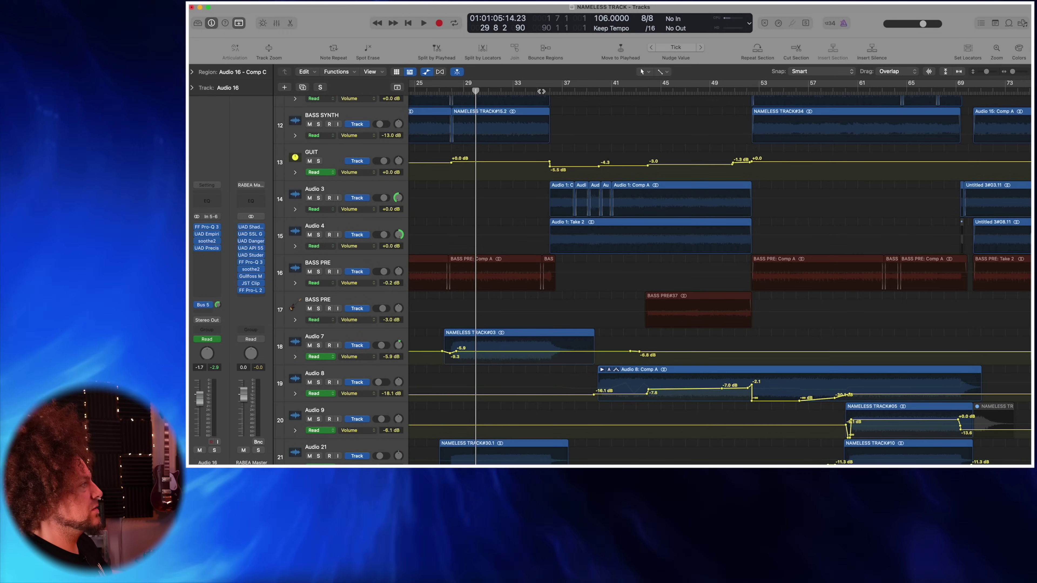
click(542, 92)
key(space)
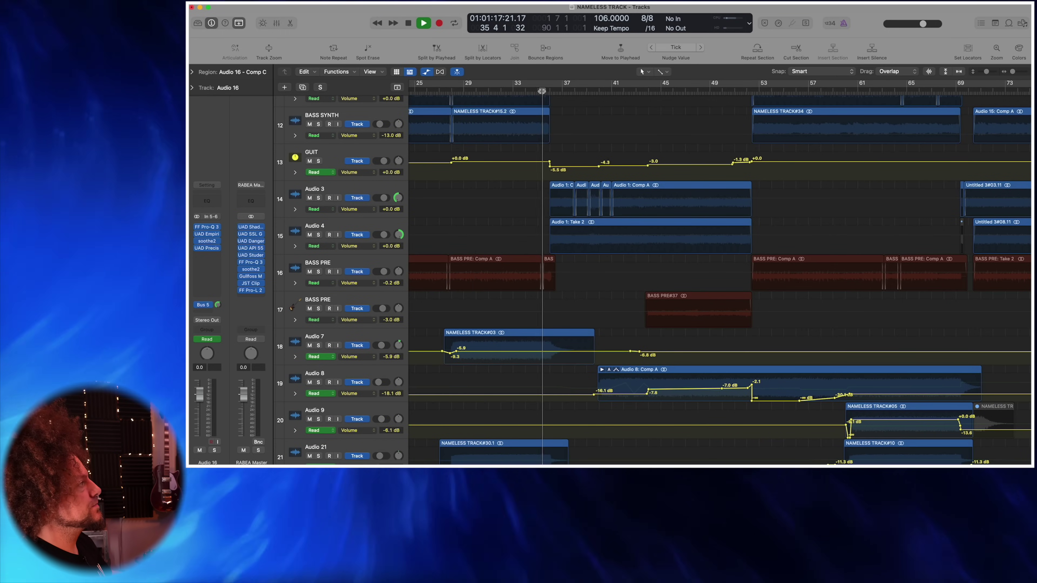
Step: Solo the zoid_fx_loop_blip_106 track during playback and stop past bar 40
key(super+Right)
key(super+Right)
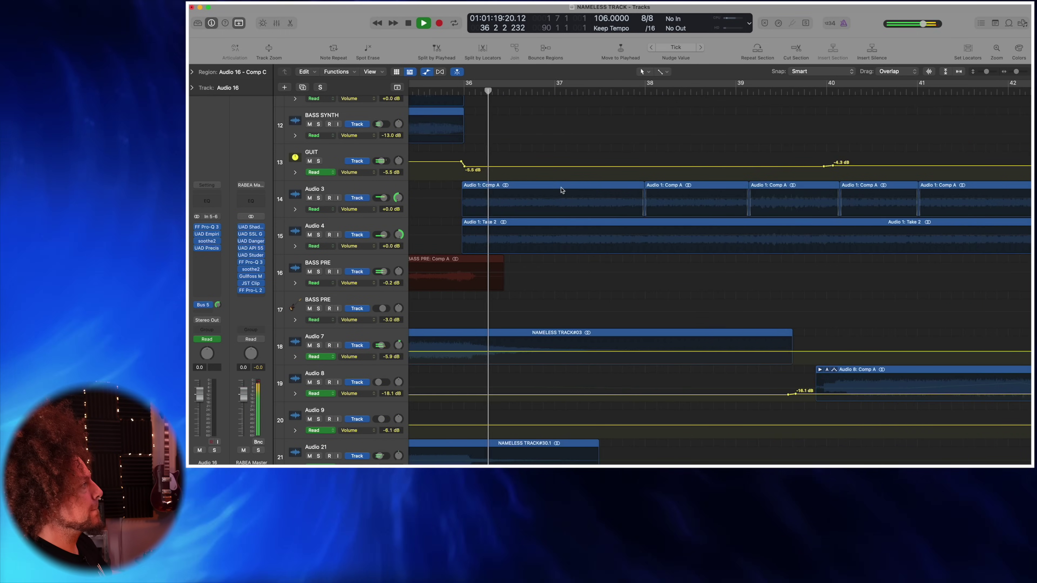
scroll(562, 185, down, 4)
scroll(563, 184, up, 15)
key(super+Left)
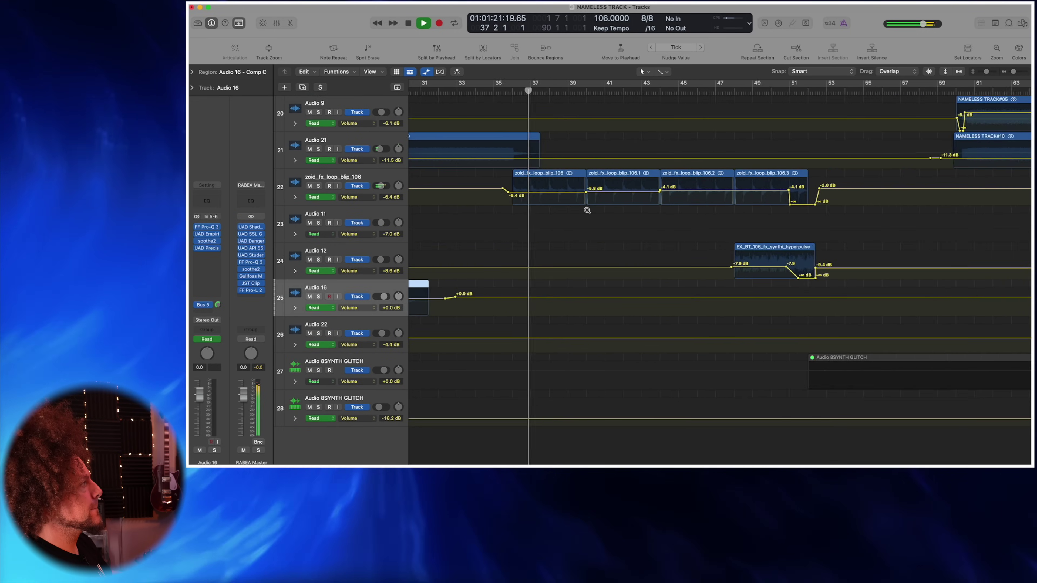
scroll(581, 205, down, 18)
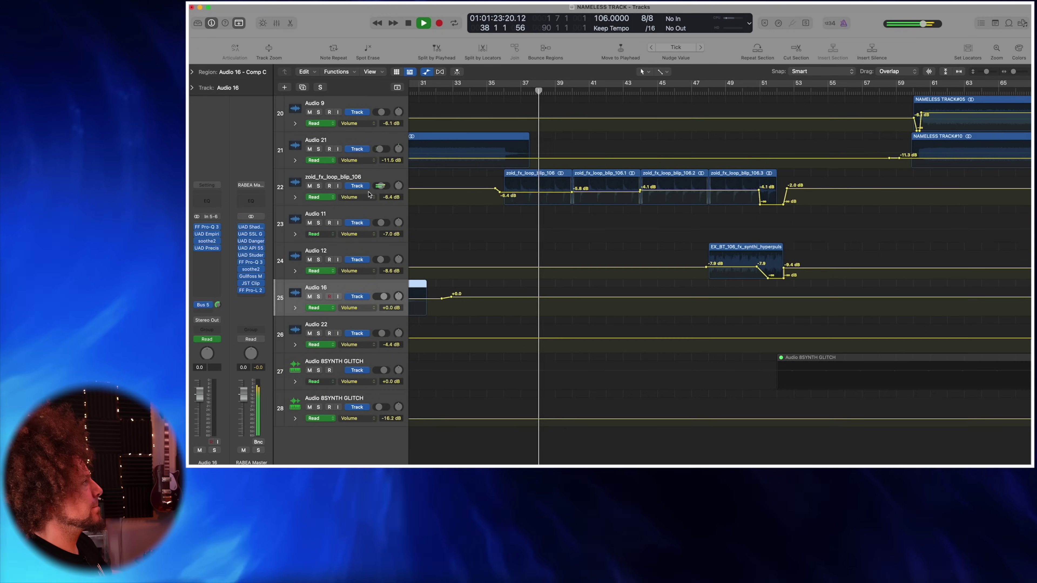
click(319, 186)
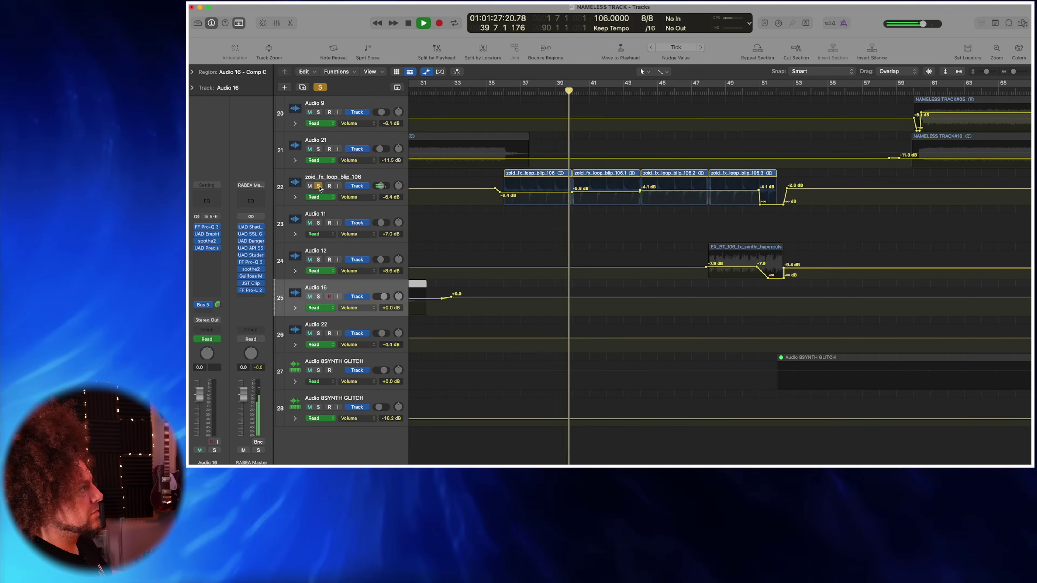
key(space)
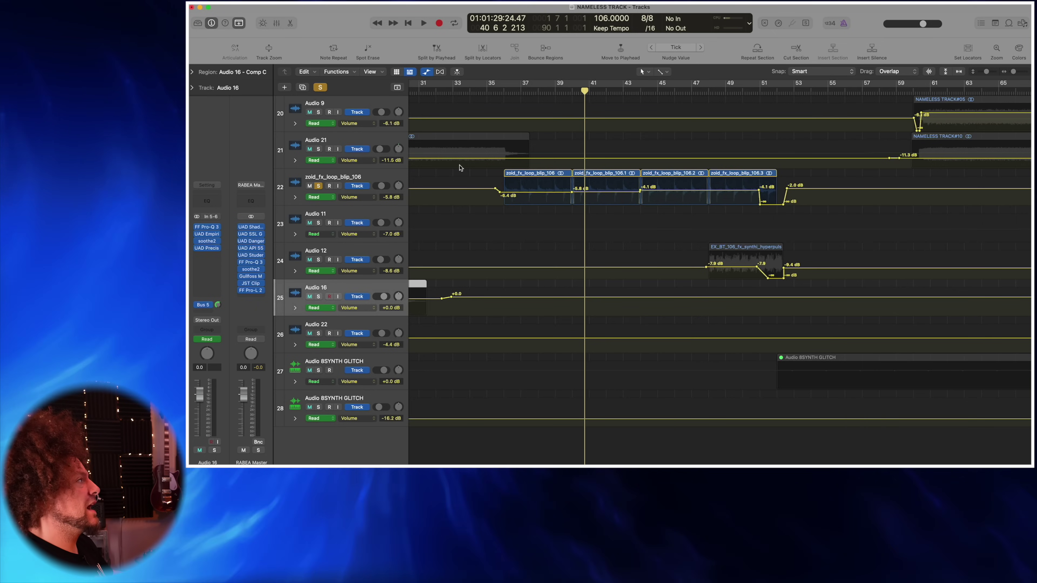
Step: Play the soloed zoid_fx_loop_blip_106 track from bar 36 and clear its solo to compare with the full mix
click(504, 91)
key(space)
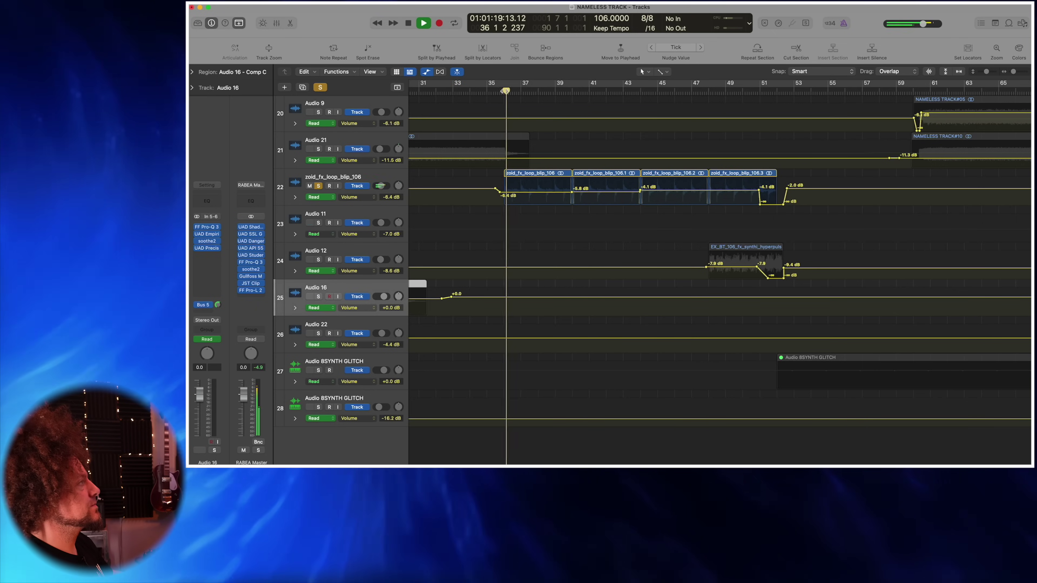
click(321, 188)
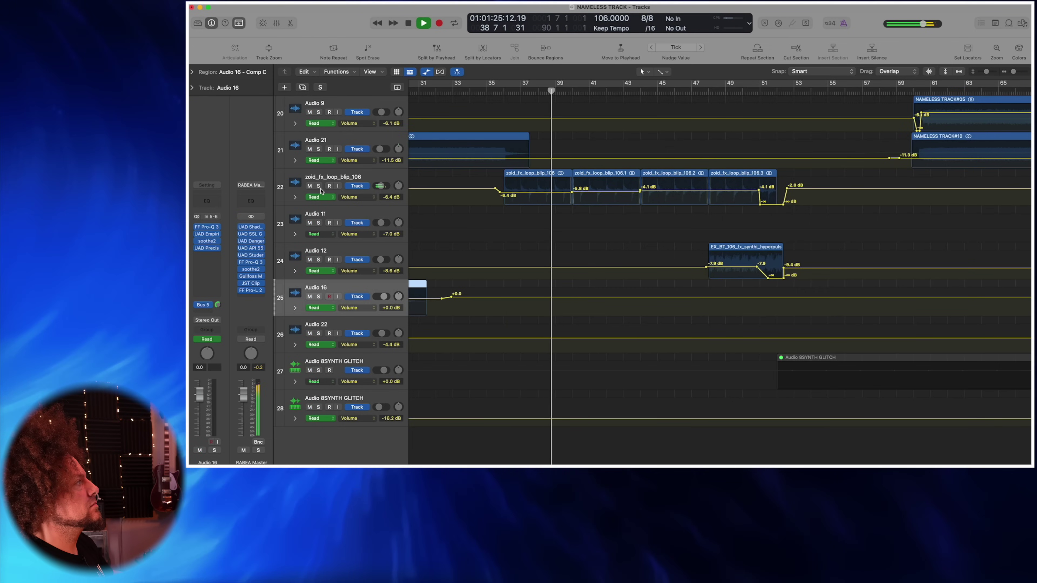
Step: Solo the Audio 8 track during playback and stop at about bar 41
scroll(474, 206, up, 1)
scroll(475, 206, up, 15)
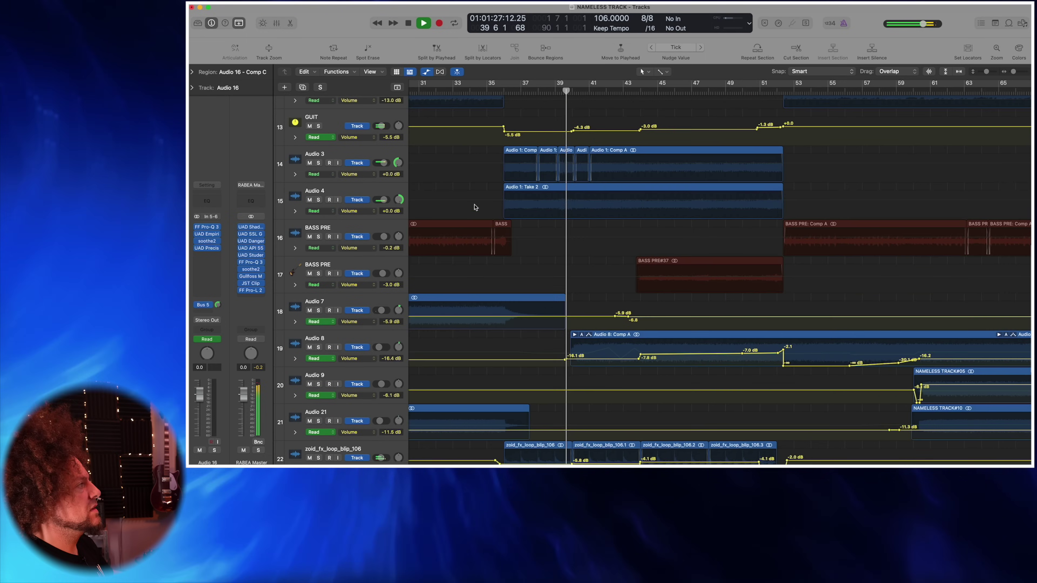
click(319, 347)
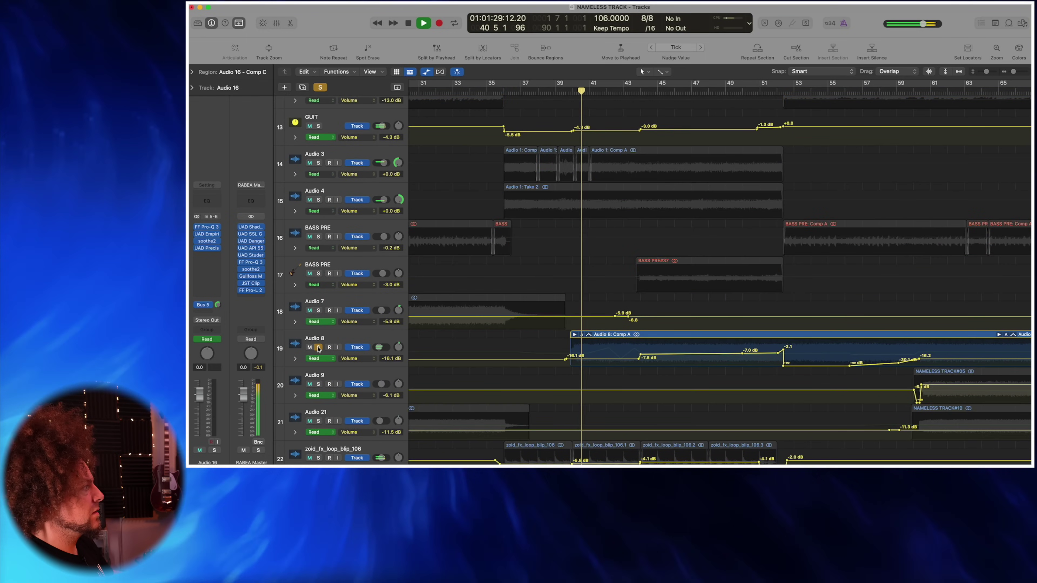
key(space)
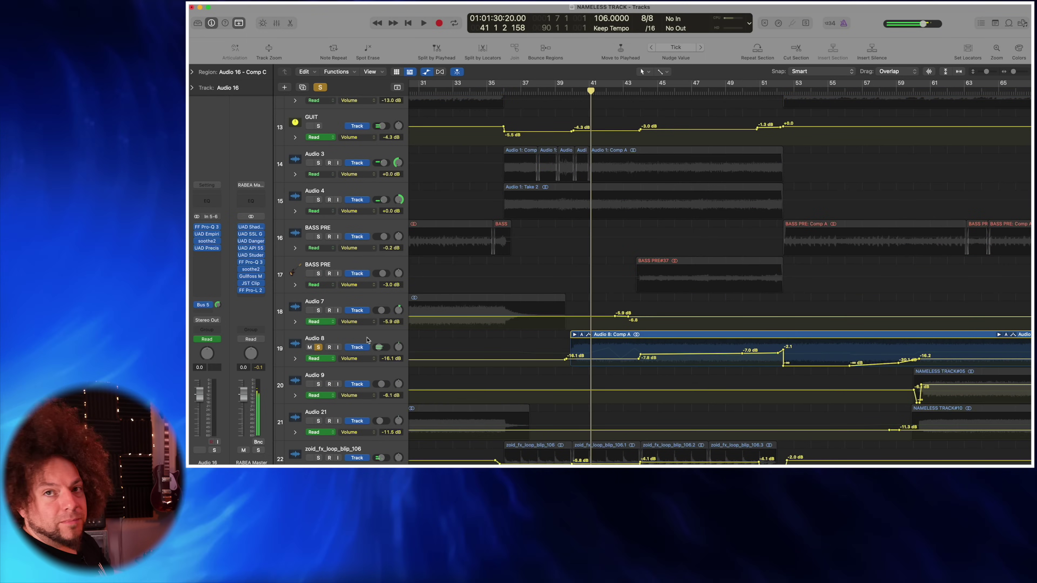
Step: Play the soloed Audio 8 track from just before bar 40, where its region starts
click(567, 99)
scroll(502, 360, up, 1)
key(space)
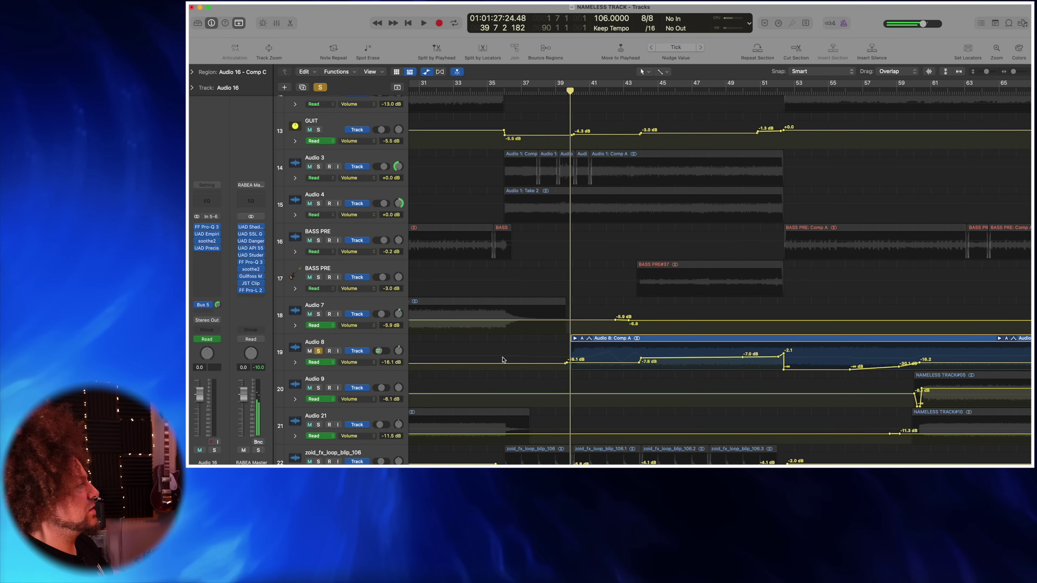
Step: Display the Pan automation on the Audio 8 track and play it soloed from just before bar 40
click(361, 362)
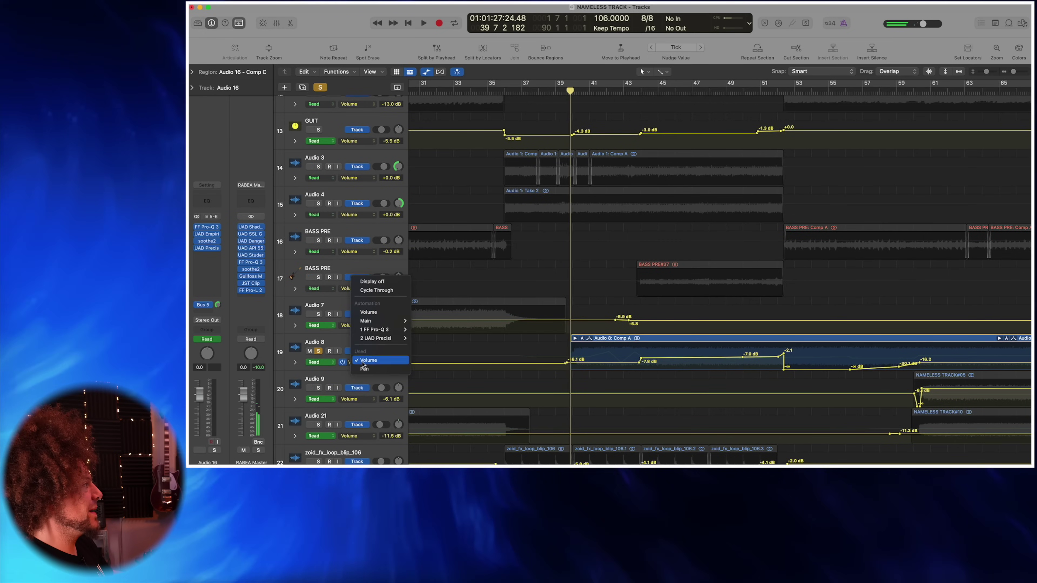
click(382, 369)
scroll(531, 366, right, 1)
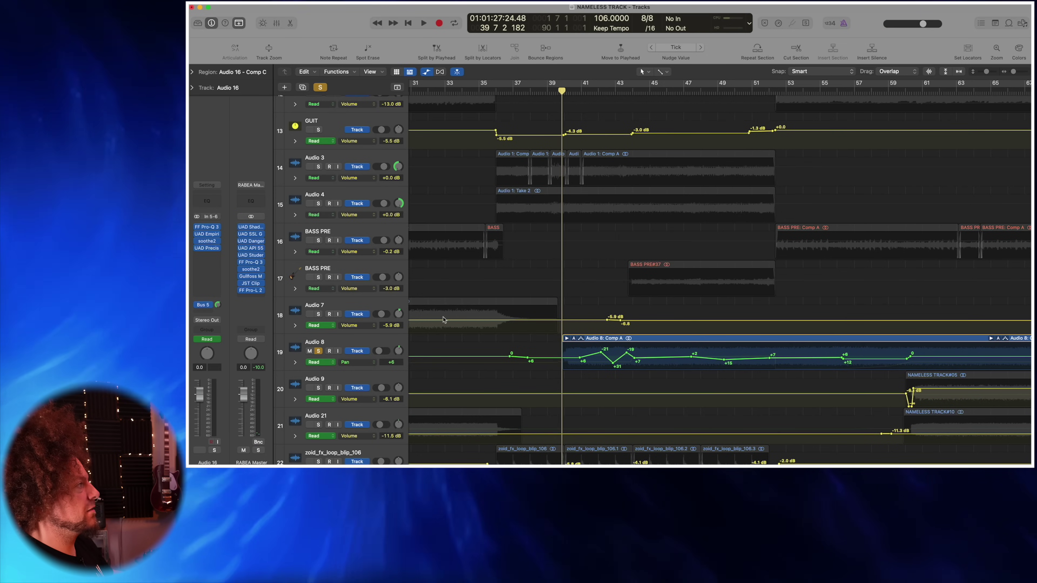
key(space)
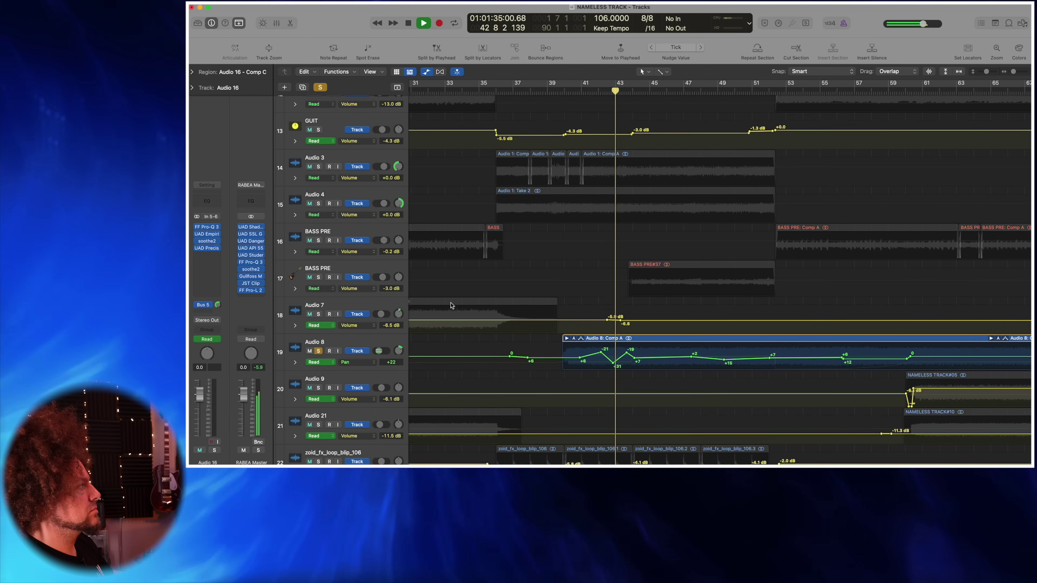
Step: Toggle the Audio 8 solo off, on and off during playback to compare it with the full mix, and stop at about bar 48
click(319, 350)
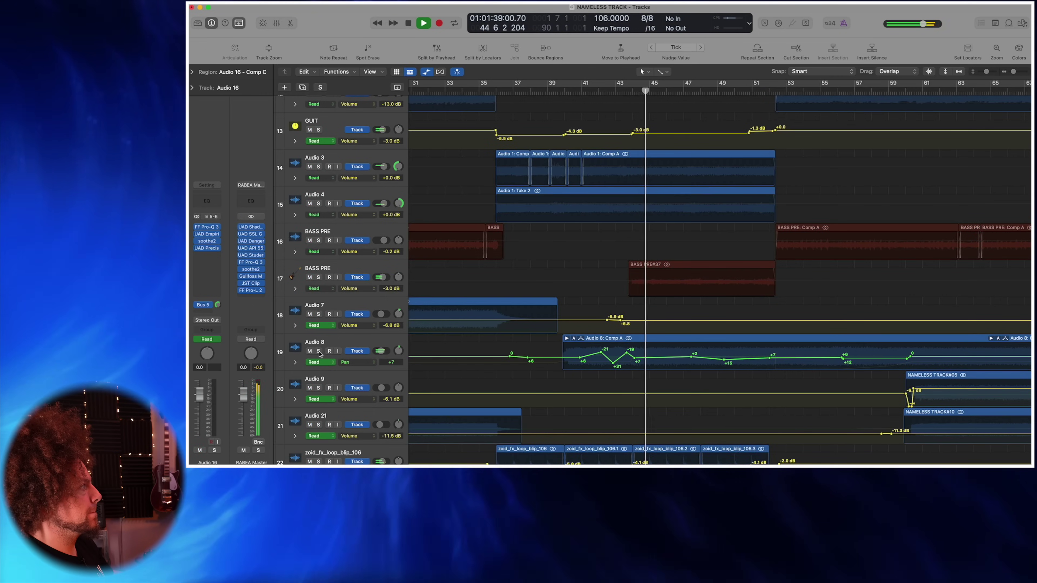
click(318, 351)
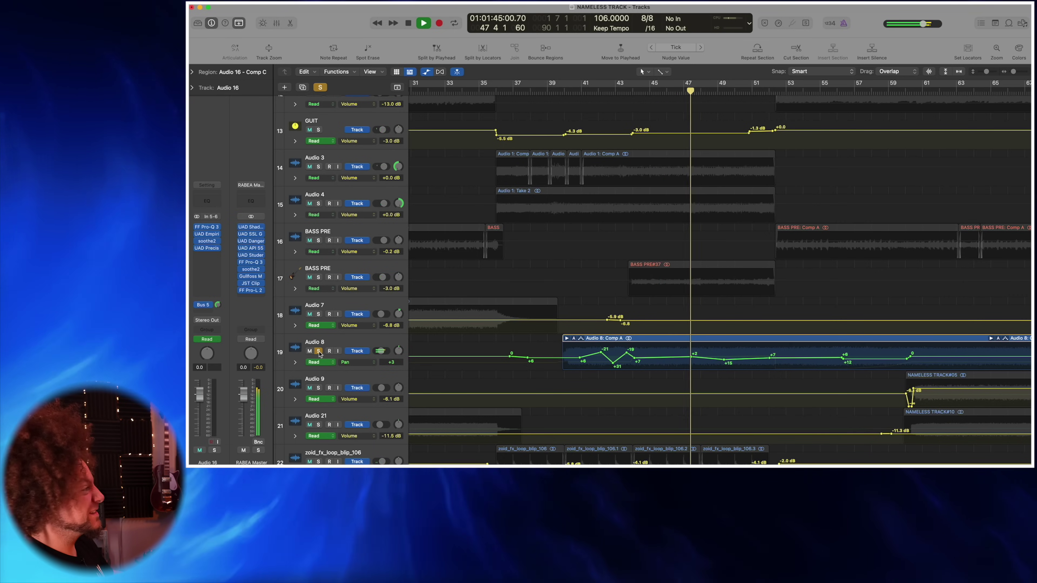
click(318, 351)
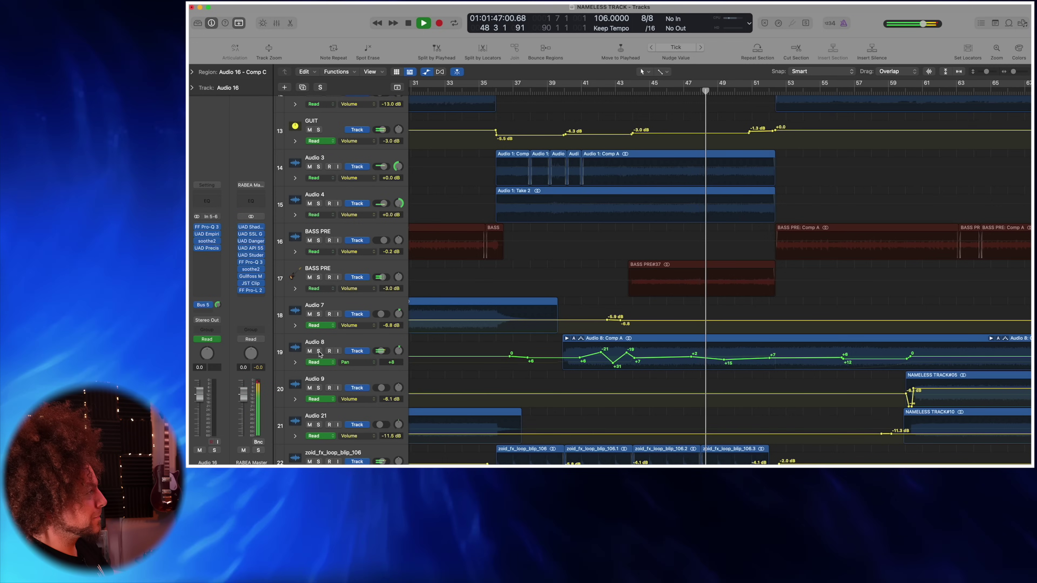
key(space)
Step: Solo the KONTAKT_bip track on track 9, play it from about bar 35, clear the solo and stop
scroll(387, 314, up, 10)
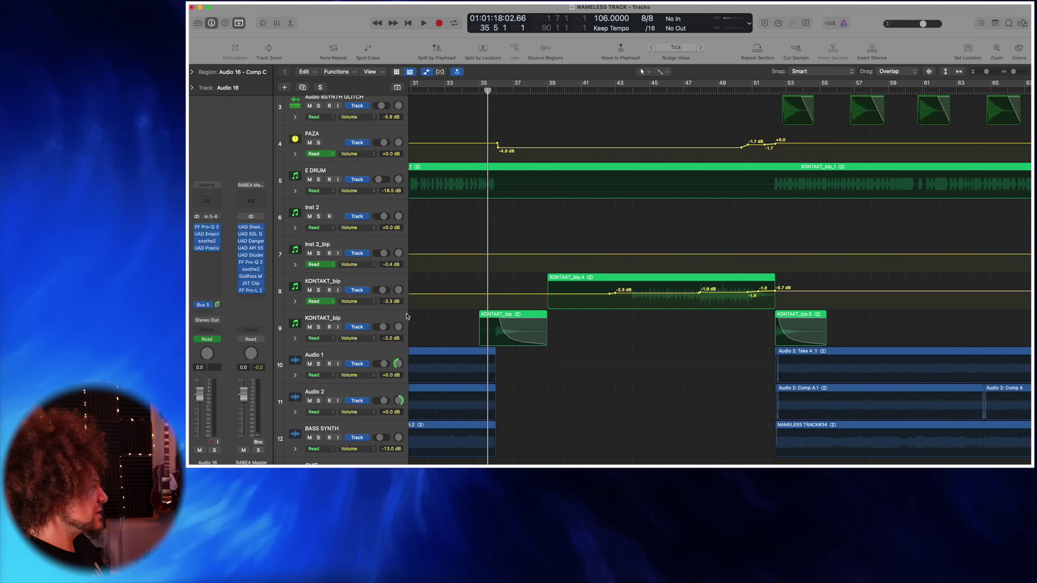
click(318, 327)
key(space)
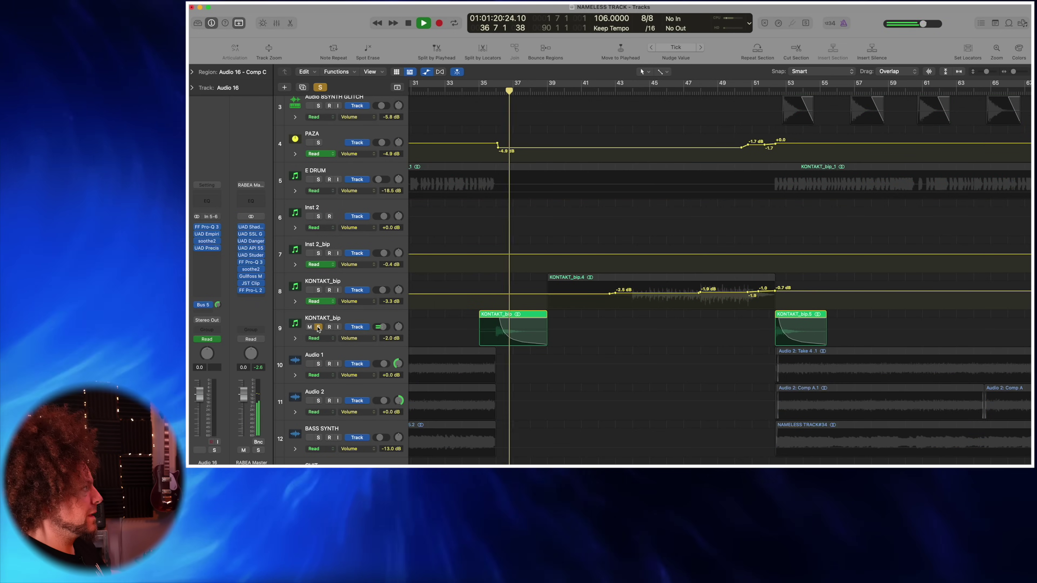
click(318, 327)
key(space)
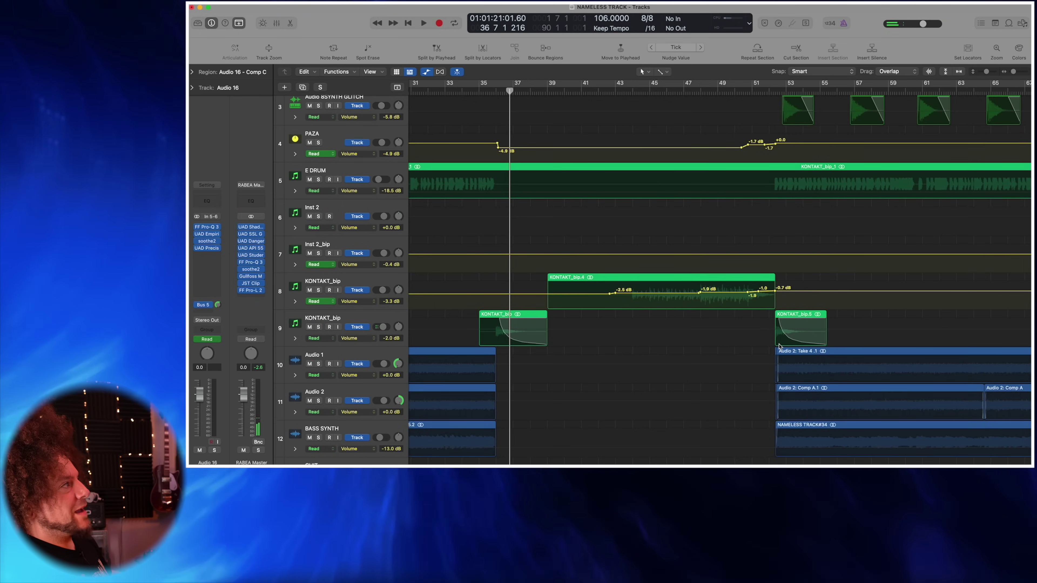
Step: Play from about bar 43, solo the KONTAKT_bip track holding region KONTAKT_bip.4, clear the solo to compare with the mix and stop at bar 51
click(625, 92)
key(space)
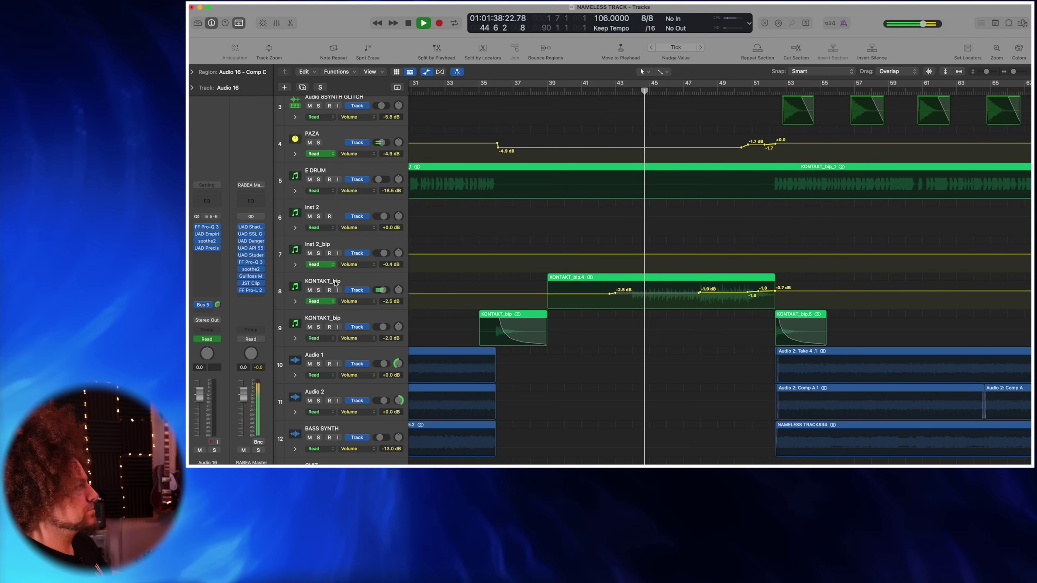
click(318, 290)
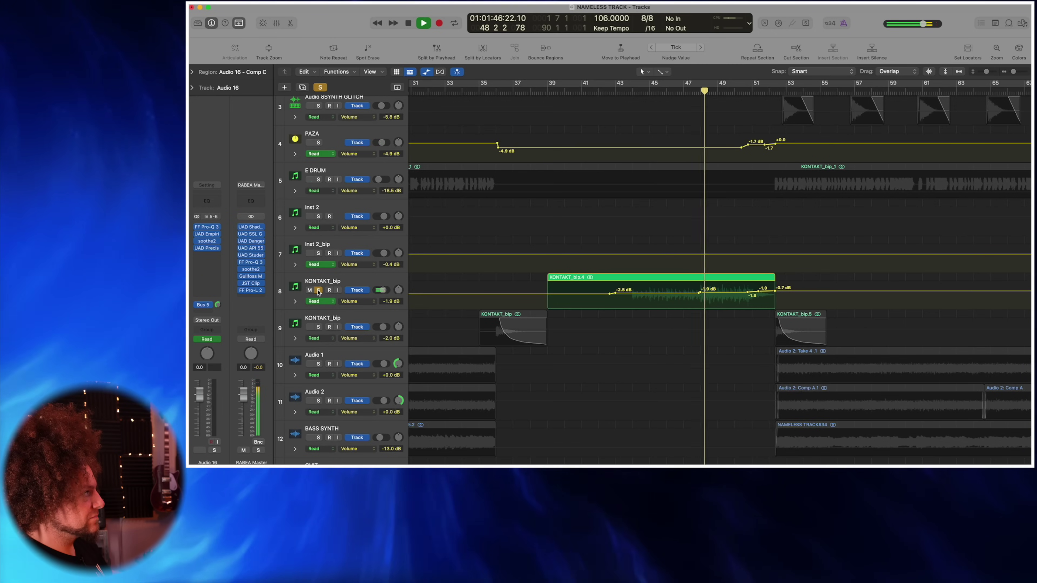
click(318, 290)
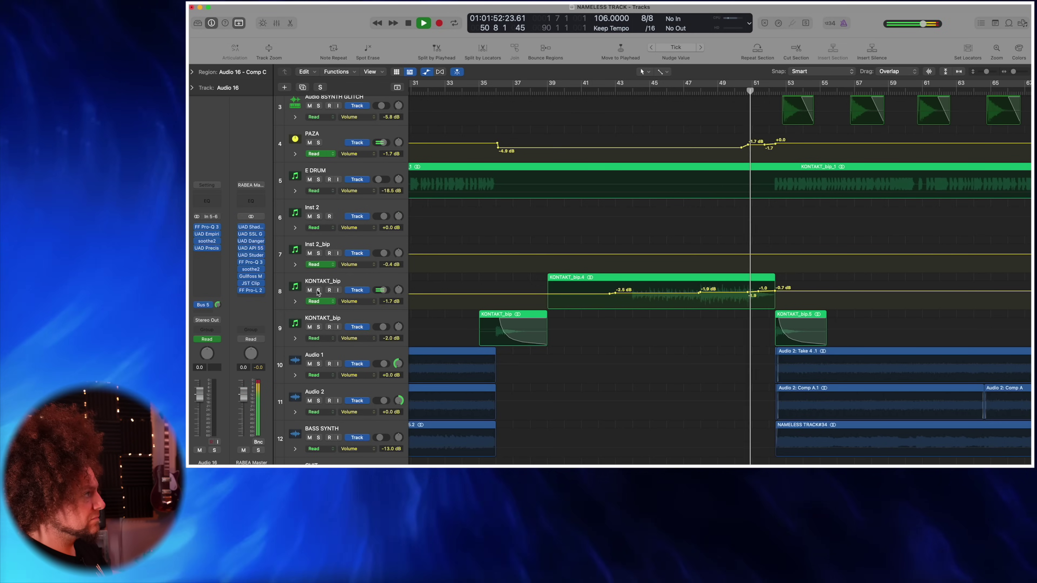
key(space)
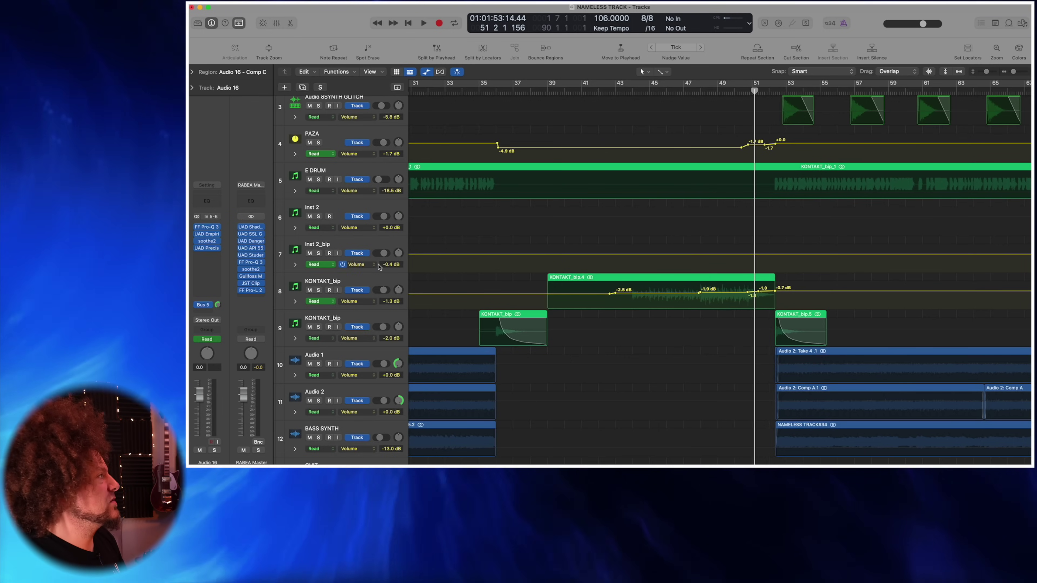
Step: Solo the KONTAKT_bip track on track 8 and play from about bar 43, comparing its FF Pro-Q 3 bypassed and enabled
click(621, 97)
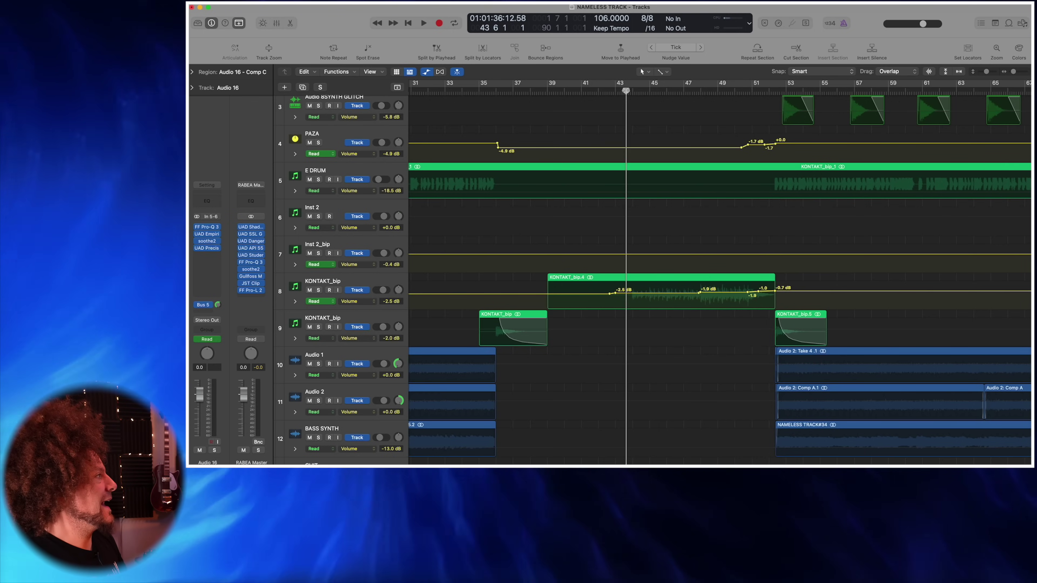
click(318, 290)
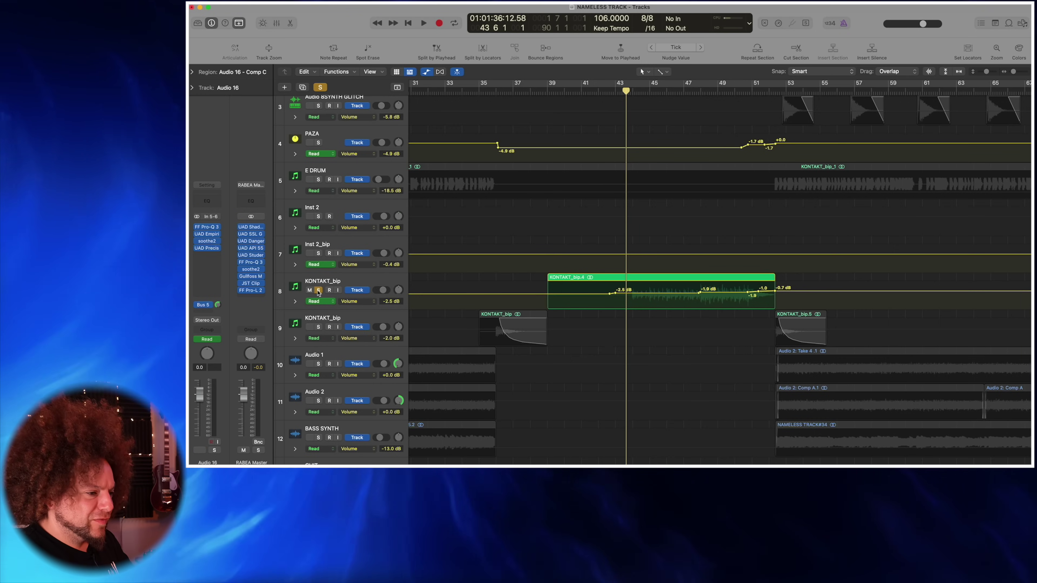
click(316, 286)
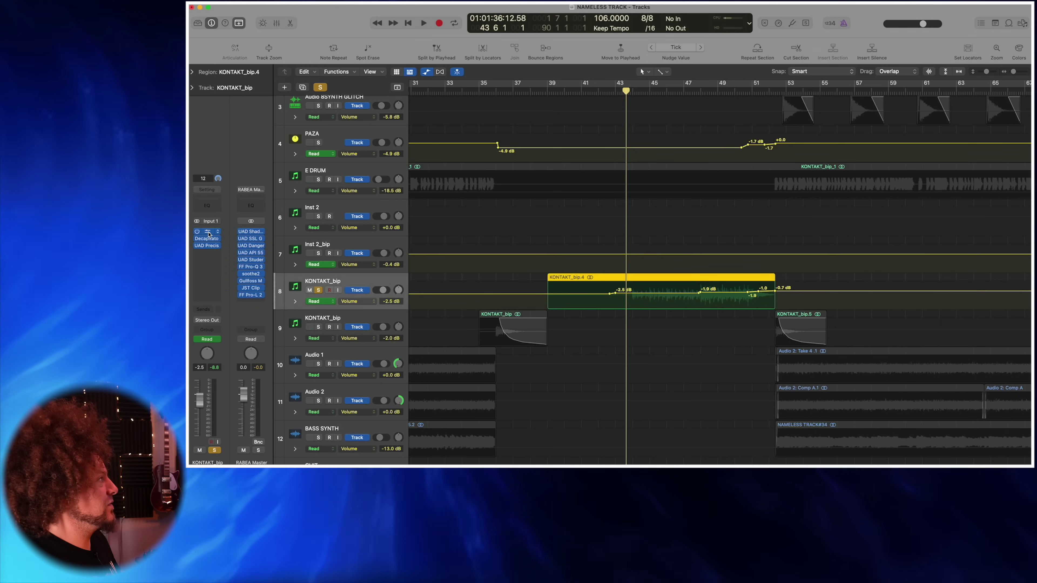
click(207, 231)
key(space)
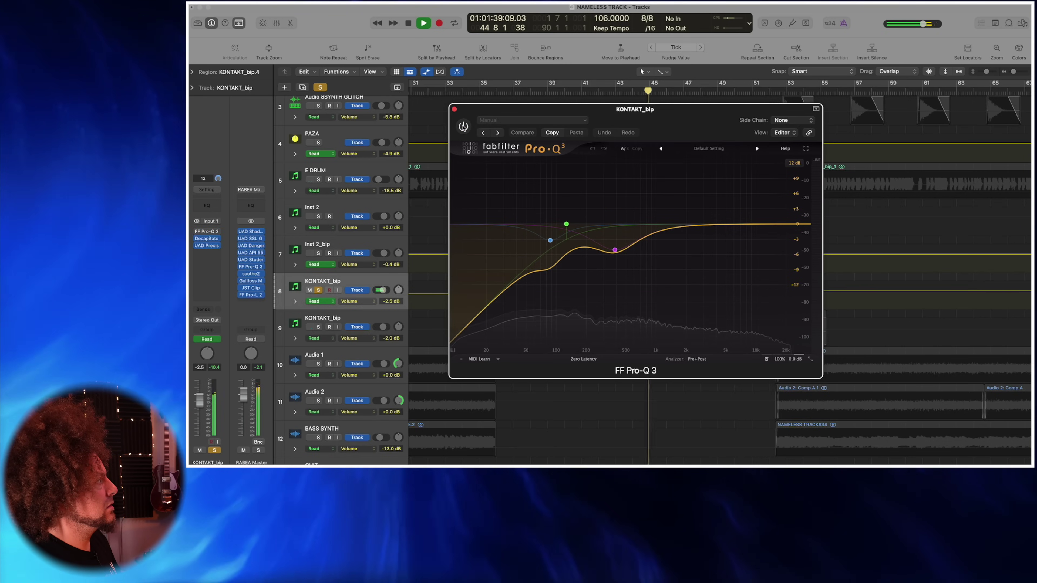
click(463, 126)
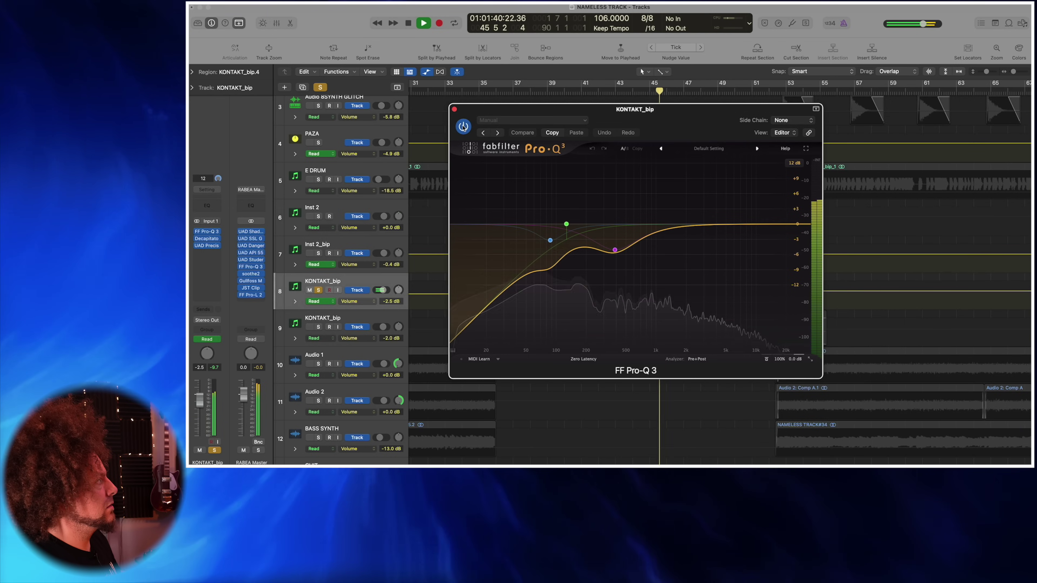
click(454, 109)
key(space)
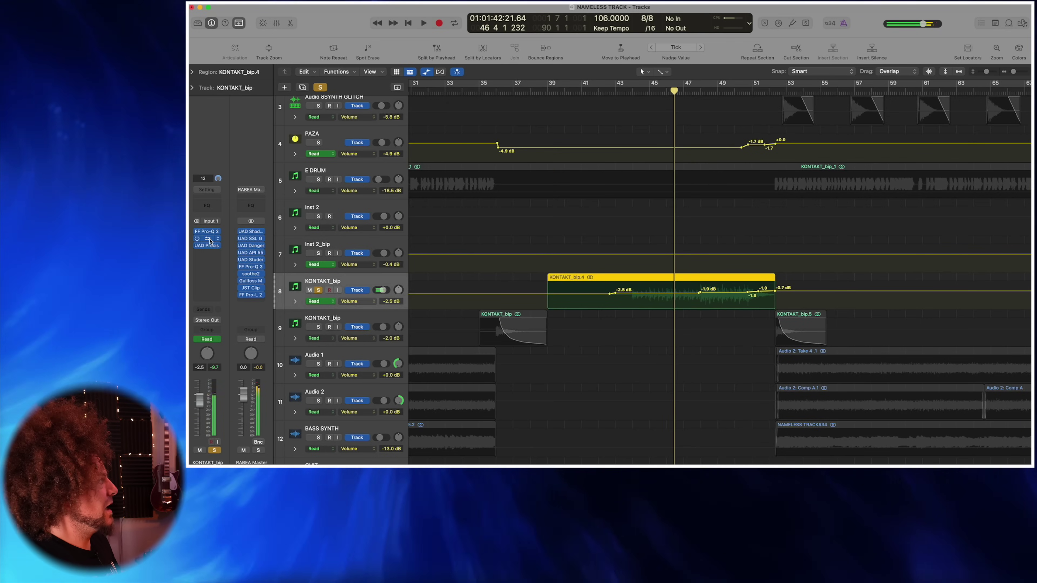
Step: Open the track's Decapitator and play the soloed part, toggling the plug-in's bypass to compare, and close it
click(209, 241)
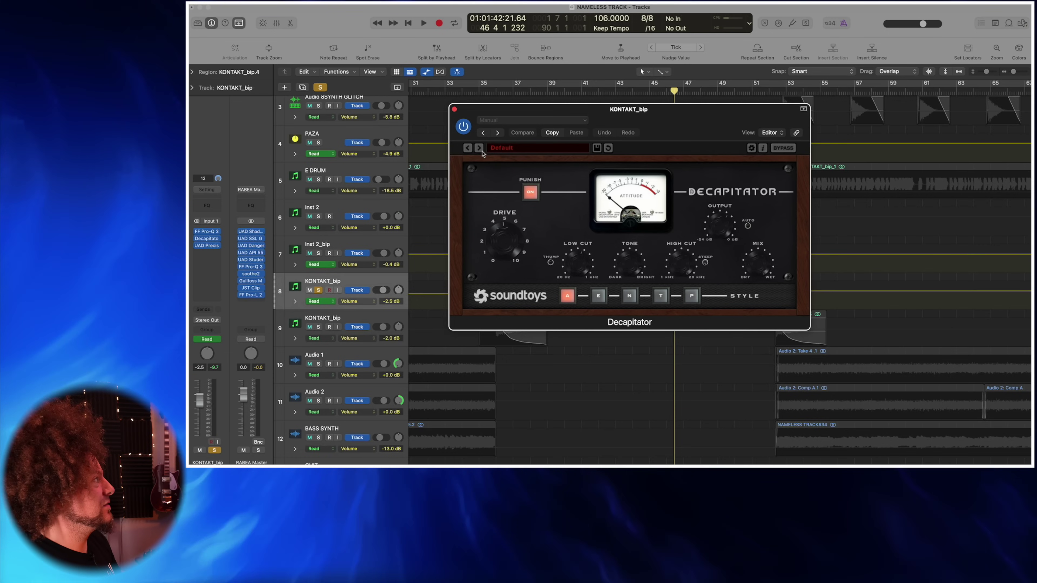
key(space)
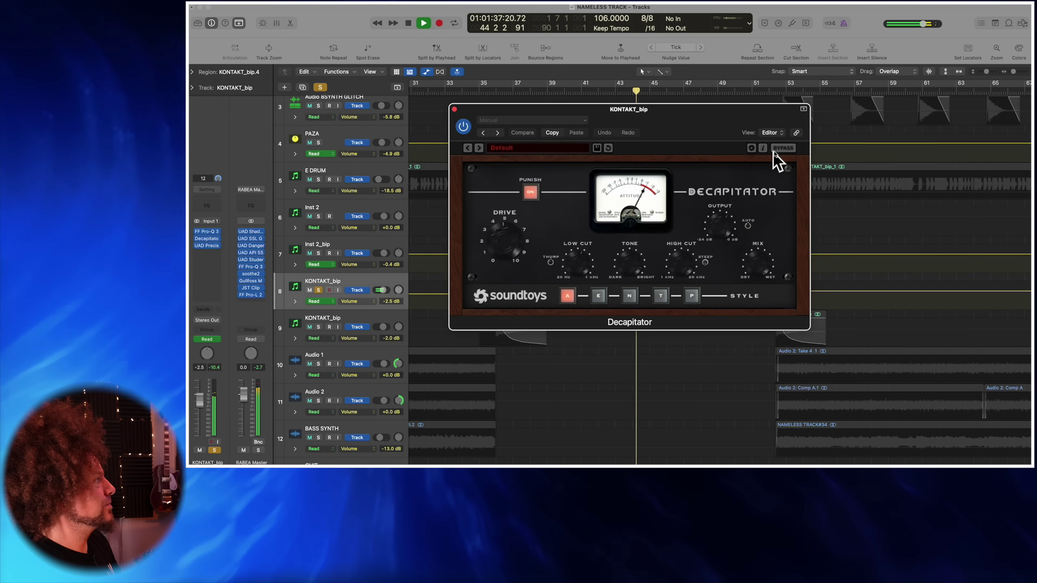
click(784, 149)
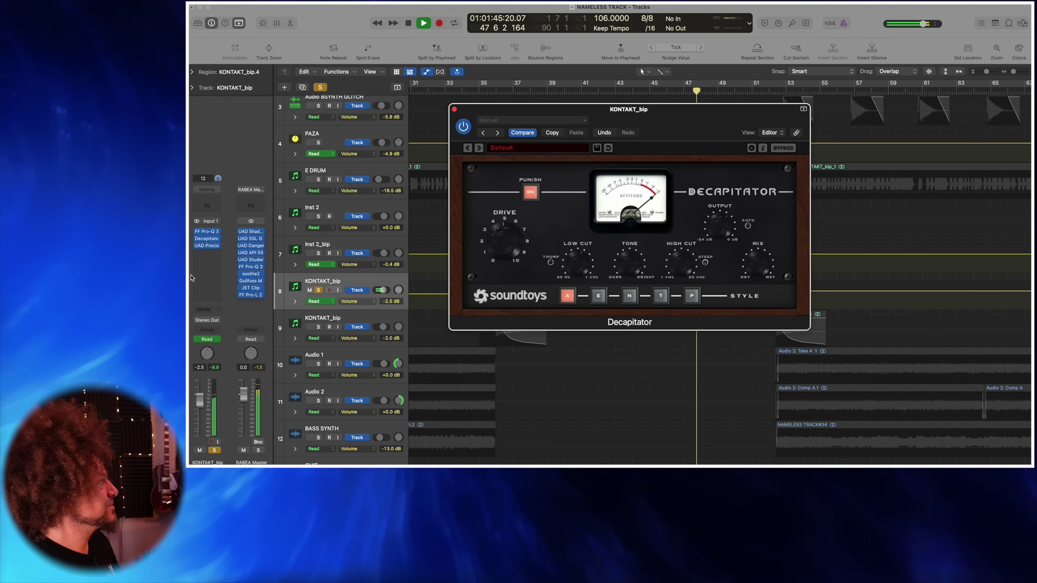
click(781, 148)
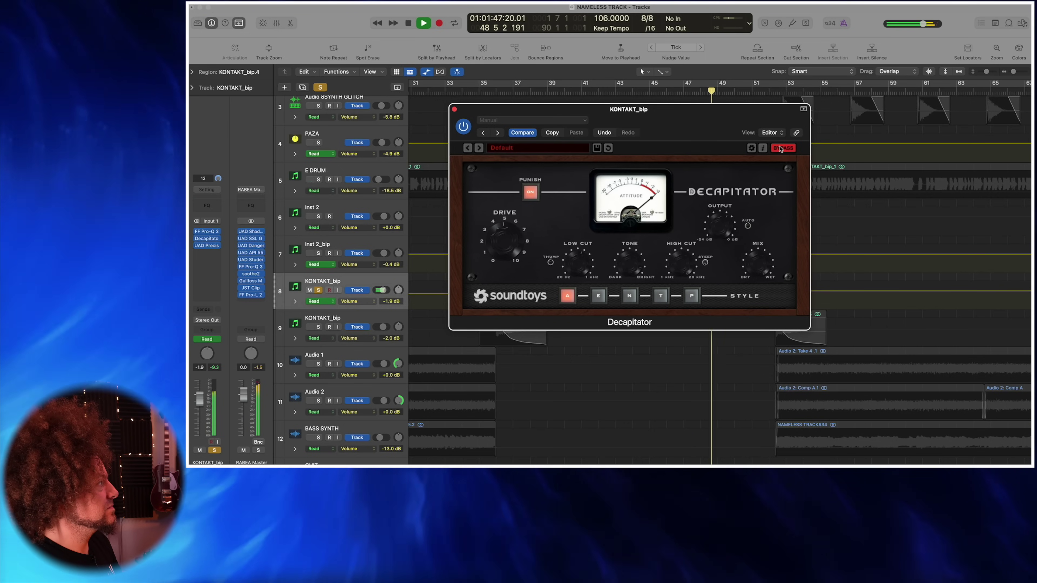
click(781, 149)
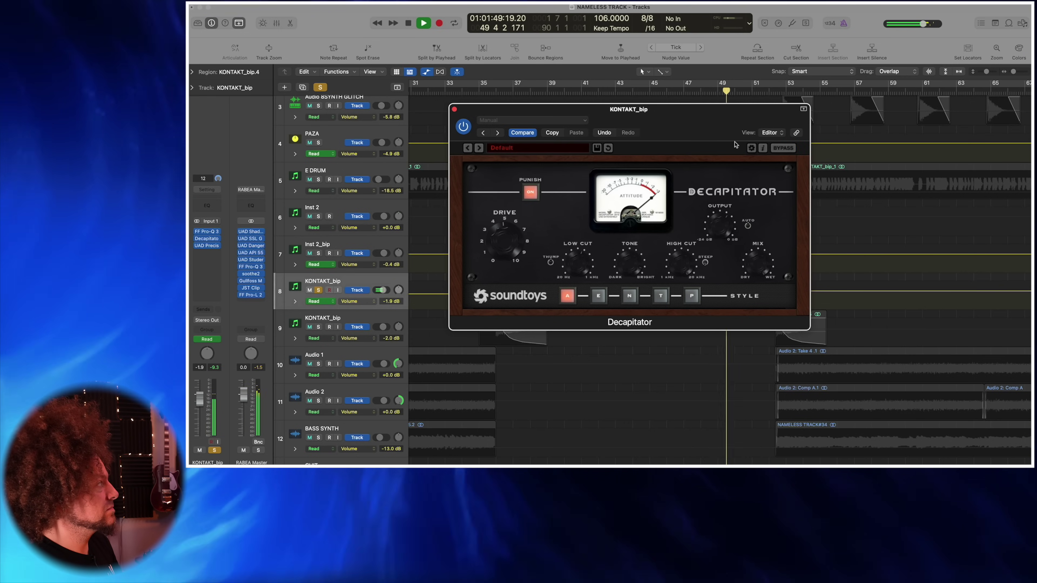
click(454, 109)
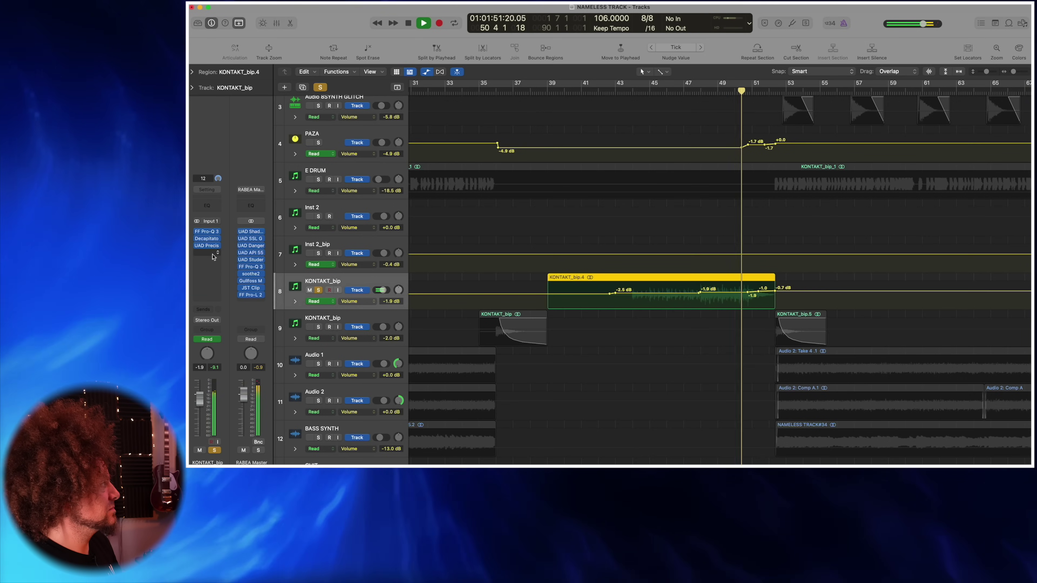
Step: Inspect the UAD Precision K-Stereo settings on the soloed KONTAKT_bip track, close the plug-in and stop playback
click(208, 246)
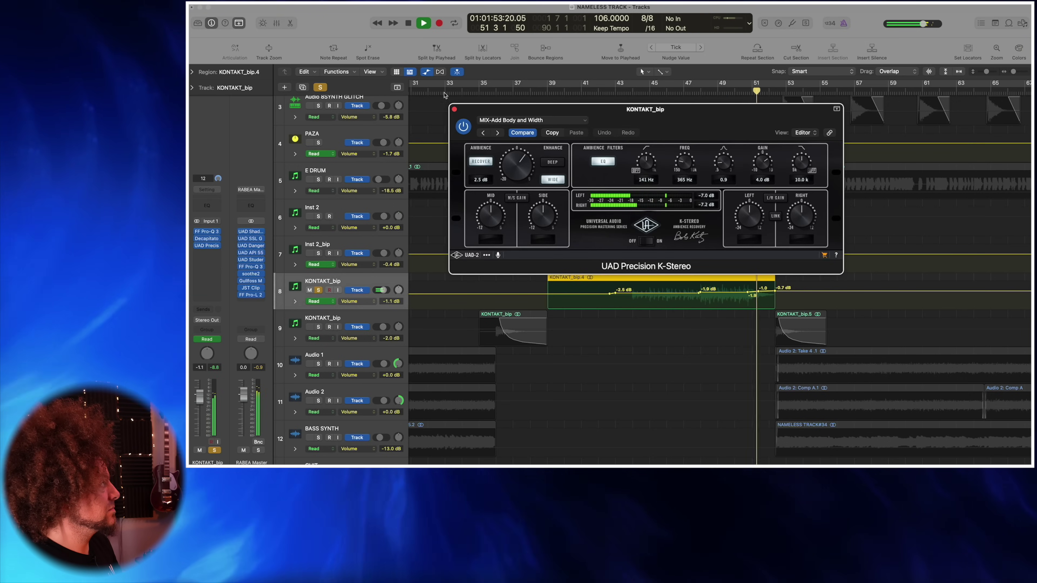
click(454, 109)
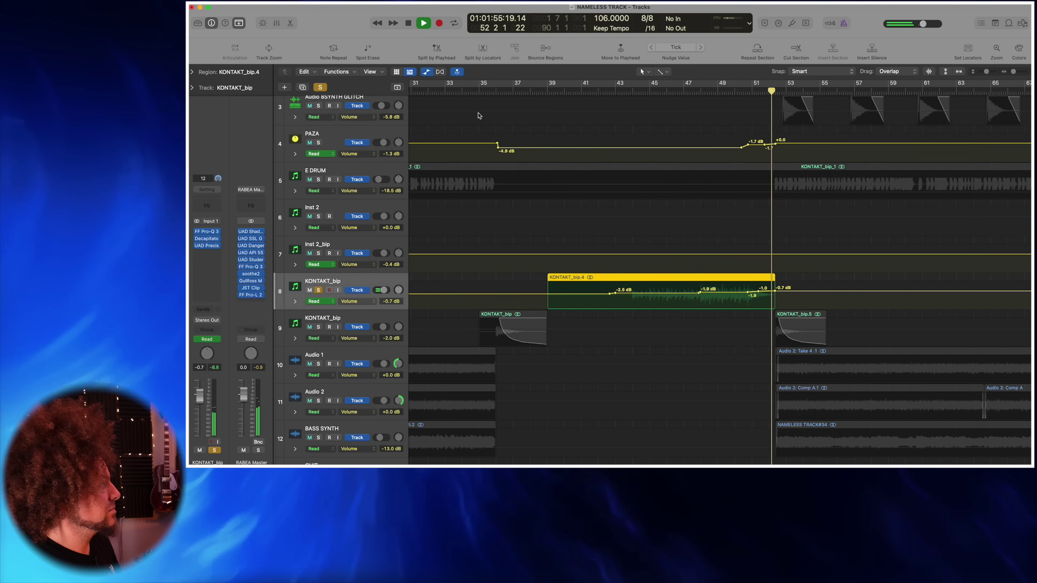
key(space)
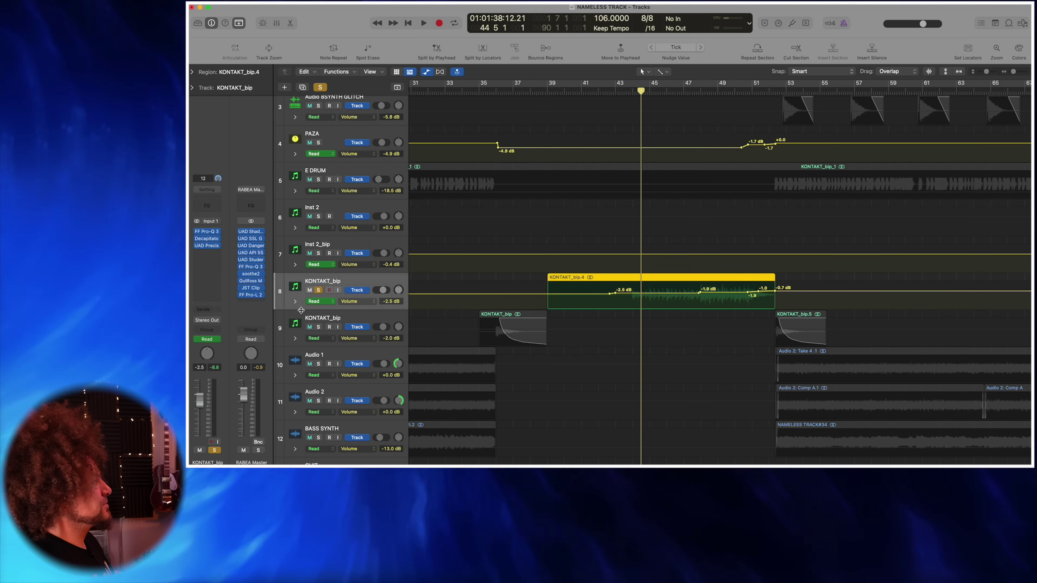
Step: Bypass FF Pro-Q 3 and Decapitator on the KONTAKT_bip track, play from about bar 48 and clear the solo to hear the full mix
mouse_move(196, 240)
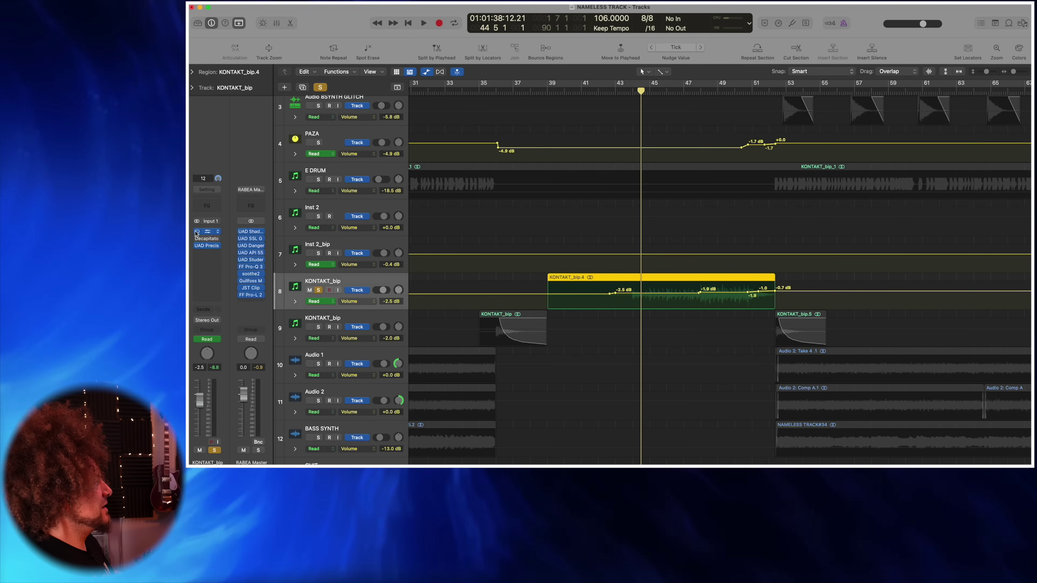
click(704, 93)
key(space)
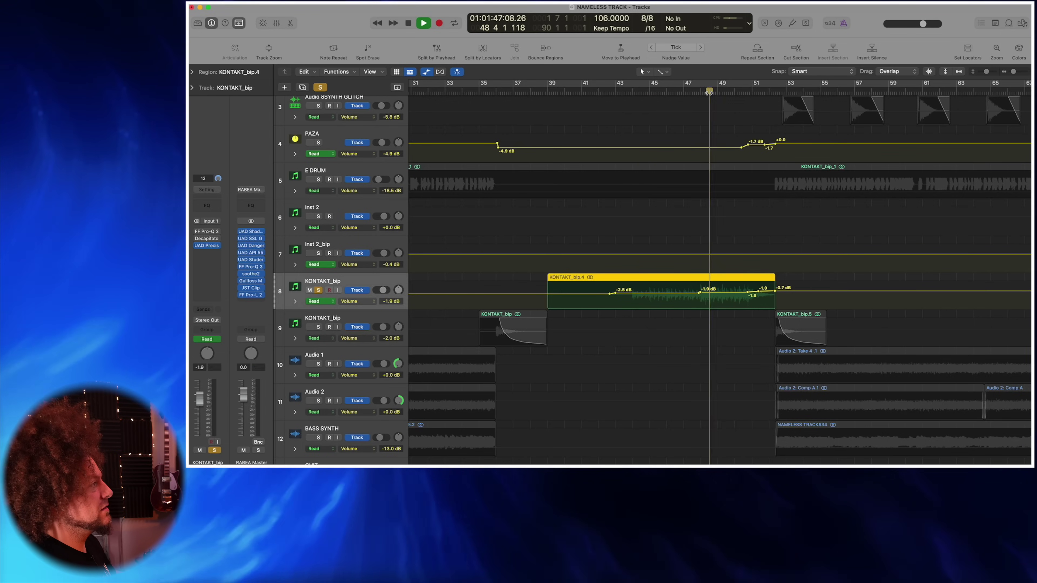
key(s)
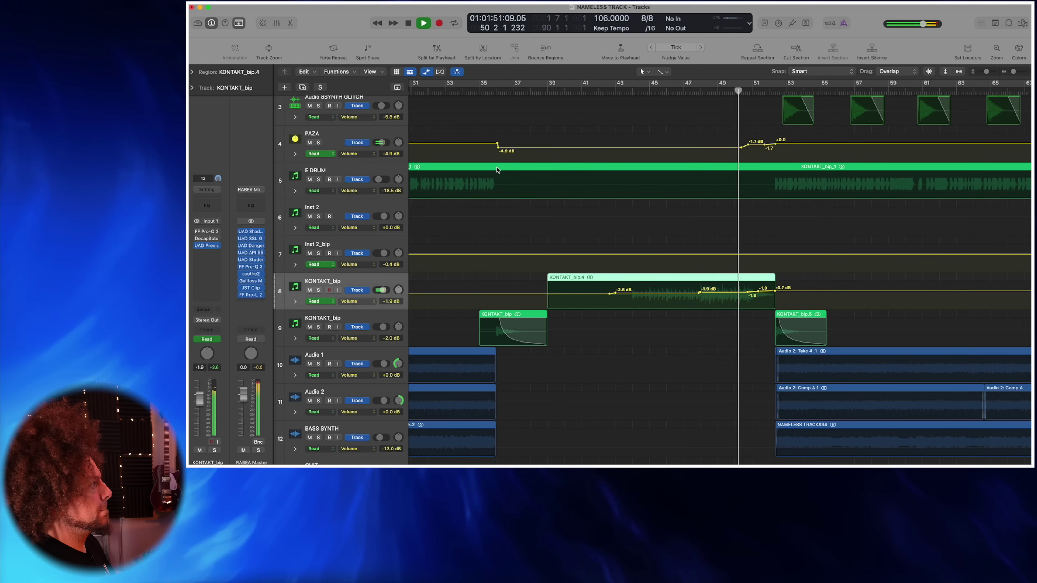
Step: Play the full mix from about bar 47 with the KONTAKT_bip plug-ins enabled again, and stop past bar 56
click(683, 92)
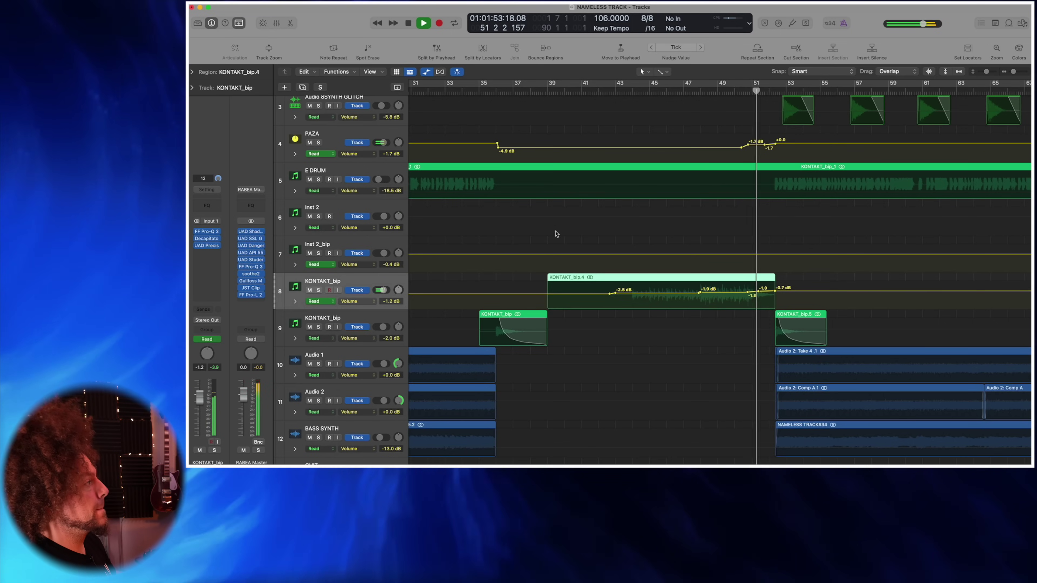
scroll(556, 234, up, 5)
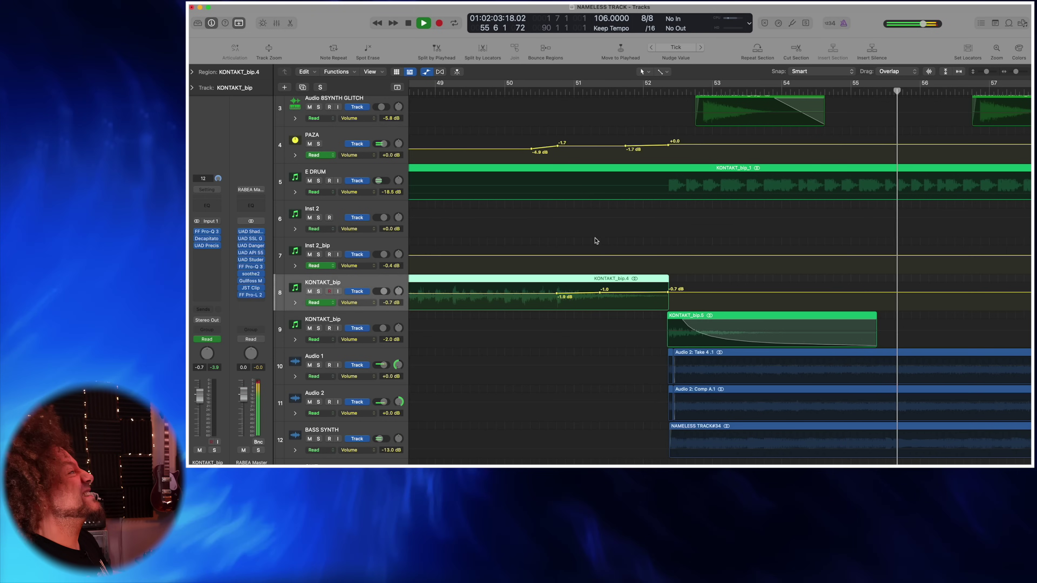
key(super+Left)
key(super+Left)
scroll(585, 234, up, 3)
key(space)
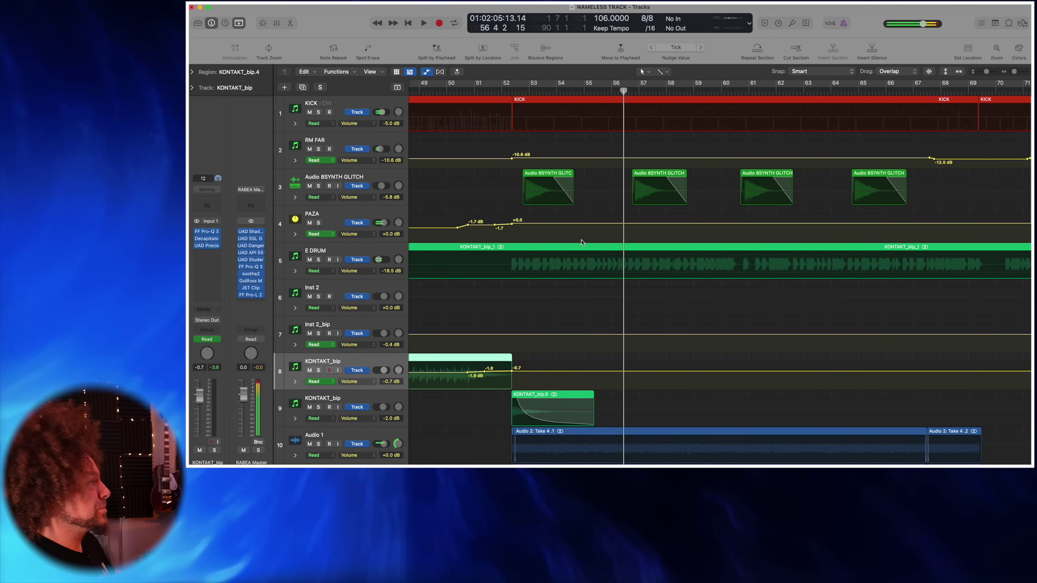
scroll(581, 242, left, 5)
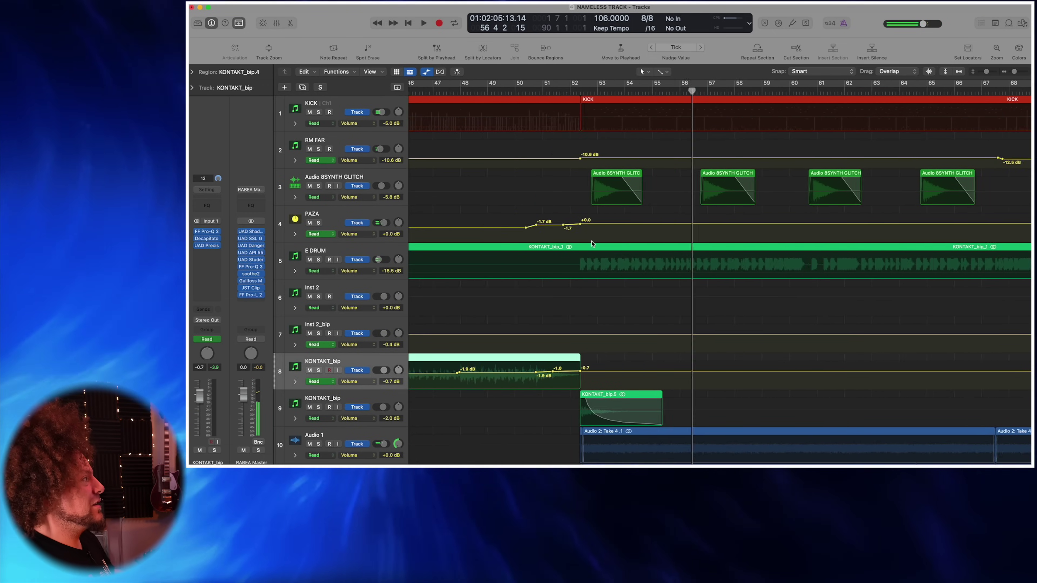
Step: Solo the hyperpulse synth effect on Audio 12 from about bar 48 during playback, and unsolo it to compare with the full mix
scroll(583, 245, down, 10)
scroll(583, 247, up, 2)
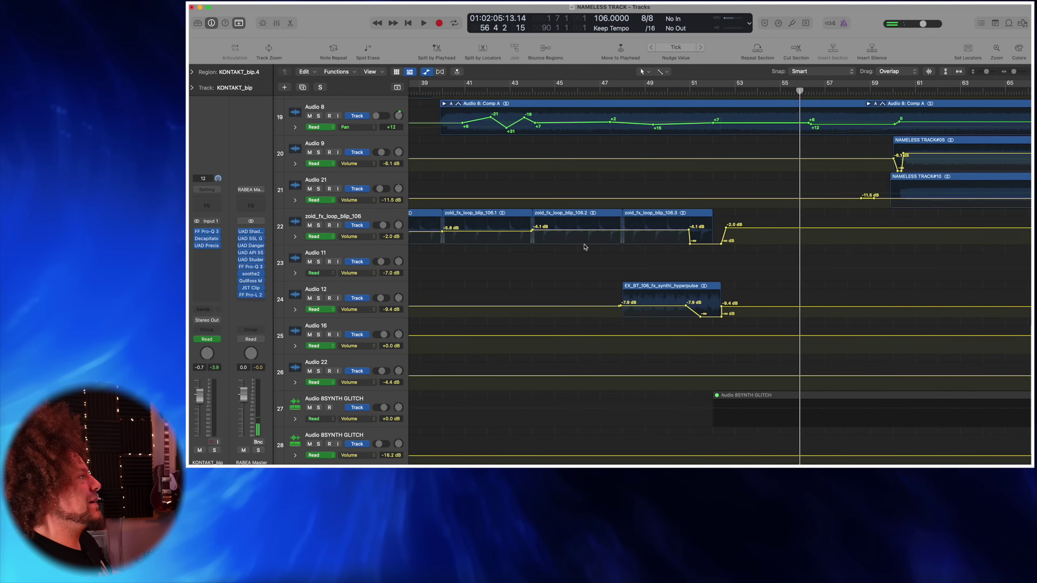
key(super+Left)
click(685, 93)
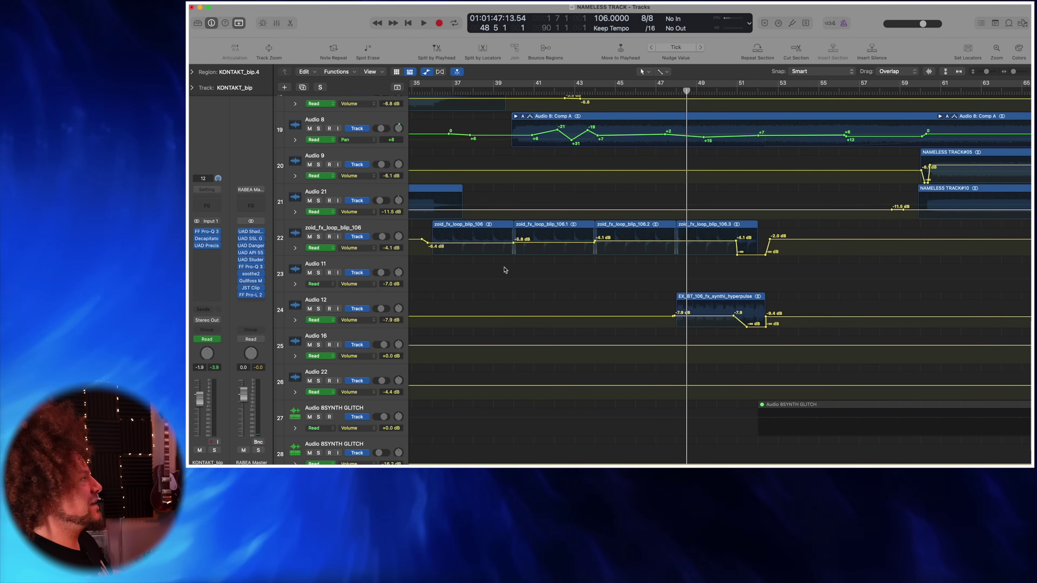
click(318, 310)
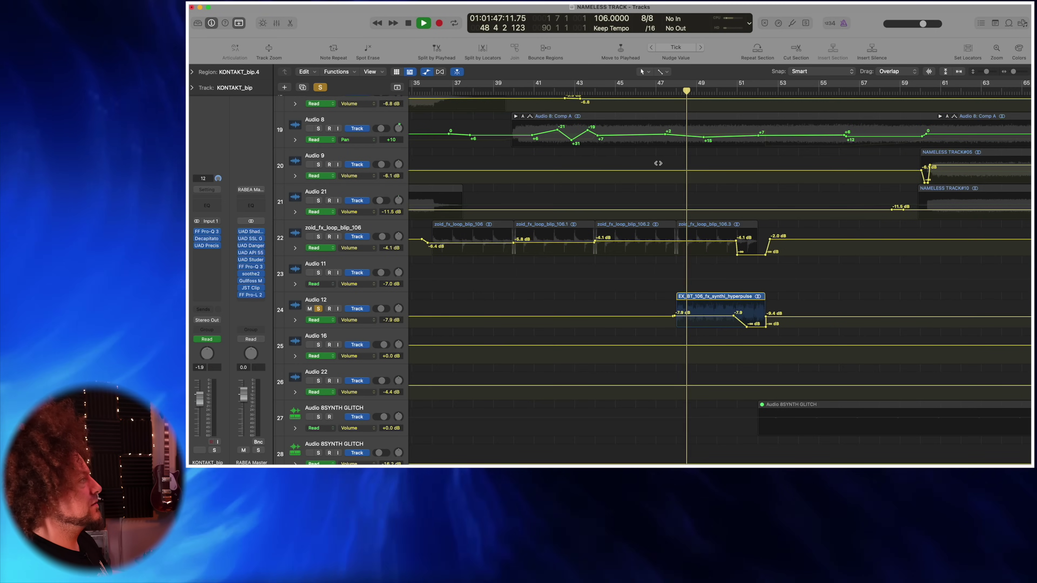
click(318, 309)
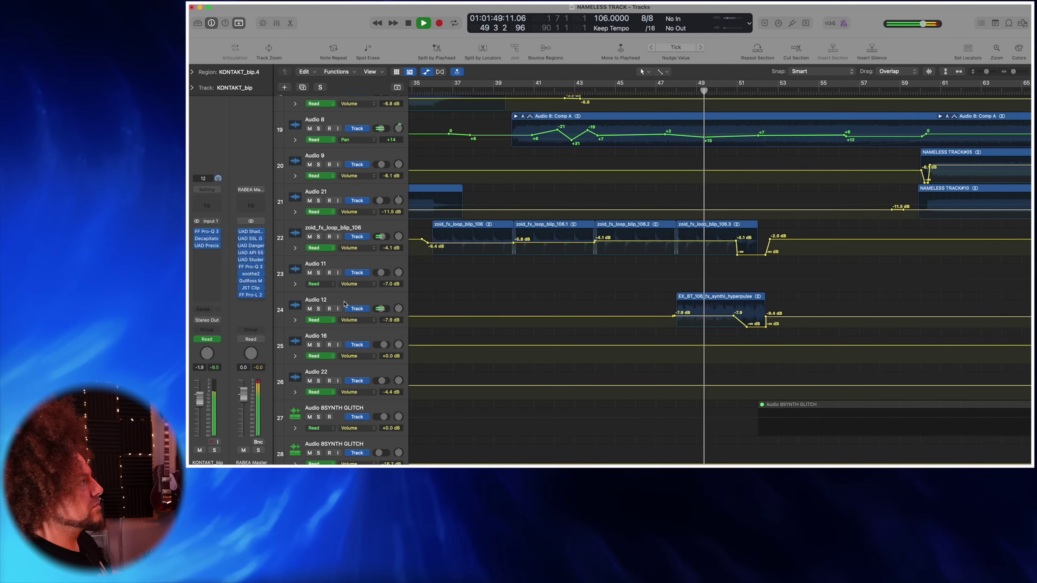
Step: Play the full mix on through the section change at bar 52, reviewing the upper tracks, and stop just past bar 53
scroll(618, 260, up, 8)
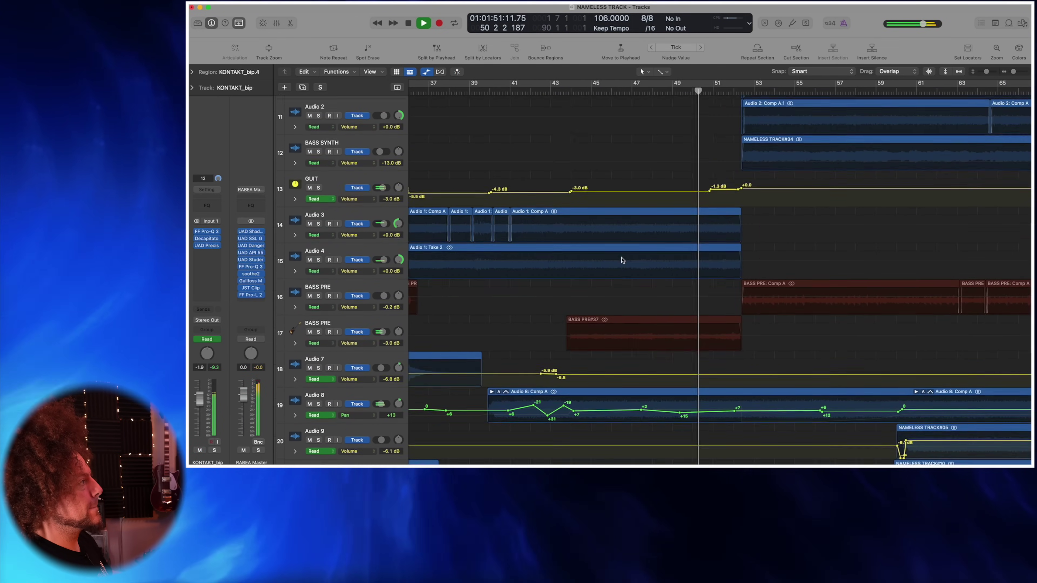
scroll(623, 259, right, 2)
scroll(619, 261, up, 5)
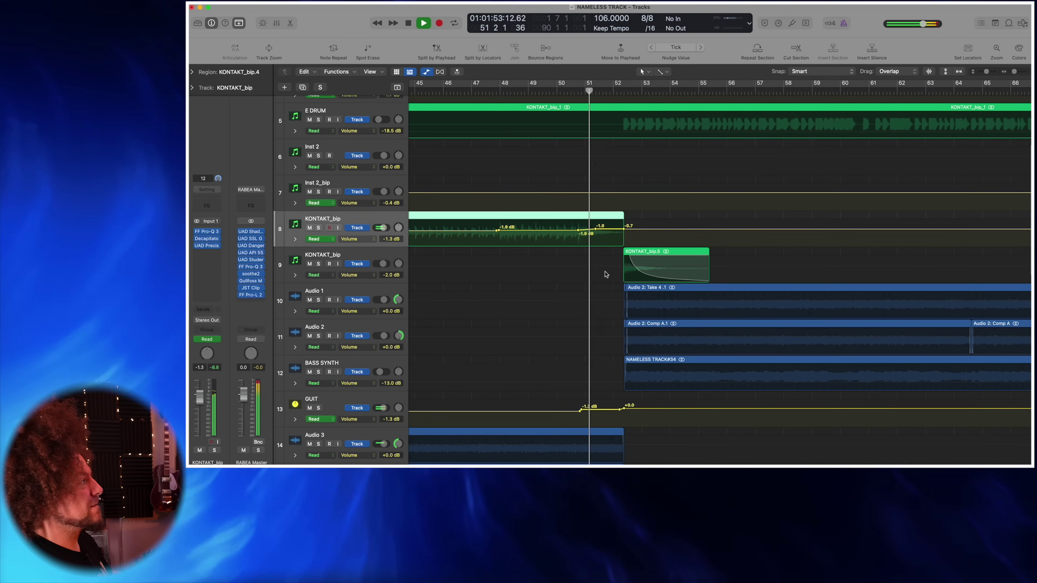
scroll(616, 265, up, 3)
scroll(616, 261, right, 2)
scroll(618, 261, up, 4)
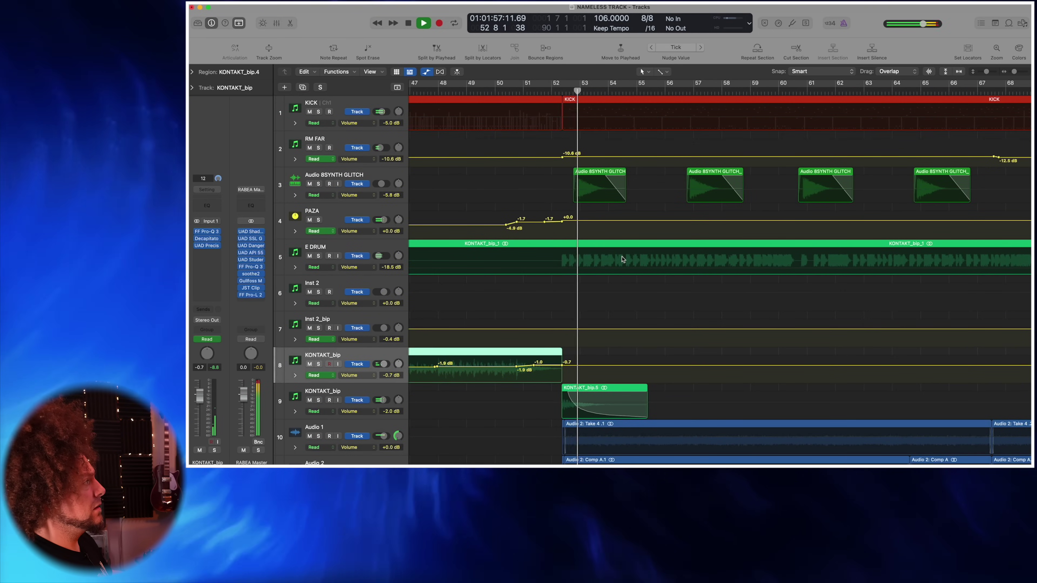
key(space)
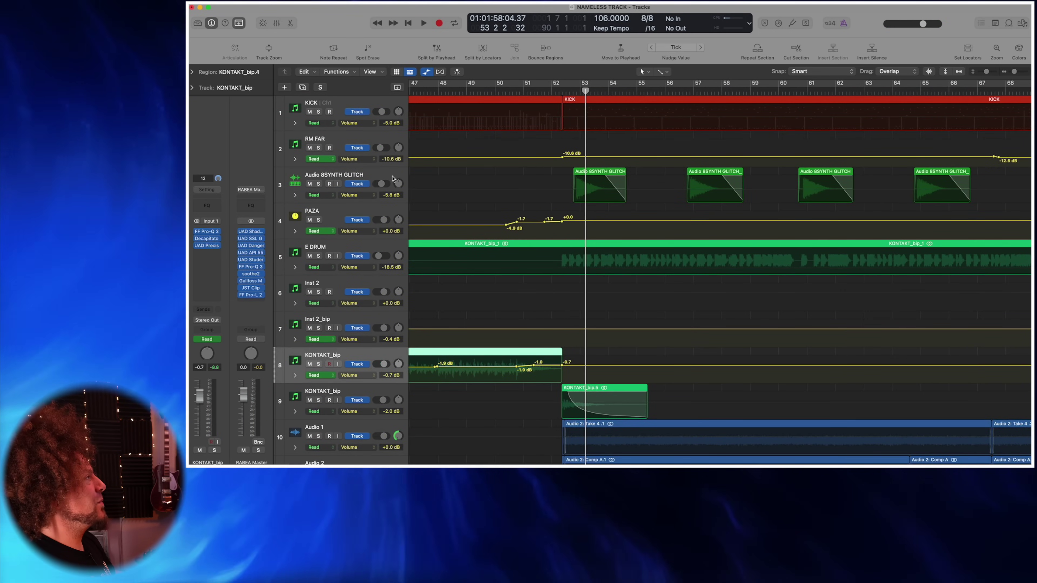
Step: Solo the Audio 8SYNTH GLITCH track 3 and play its first region from about bar 52, stopping around bar 54
click(403, 170)
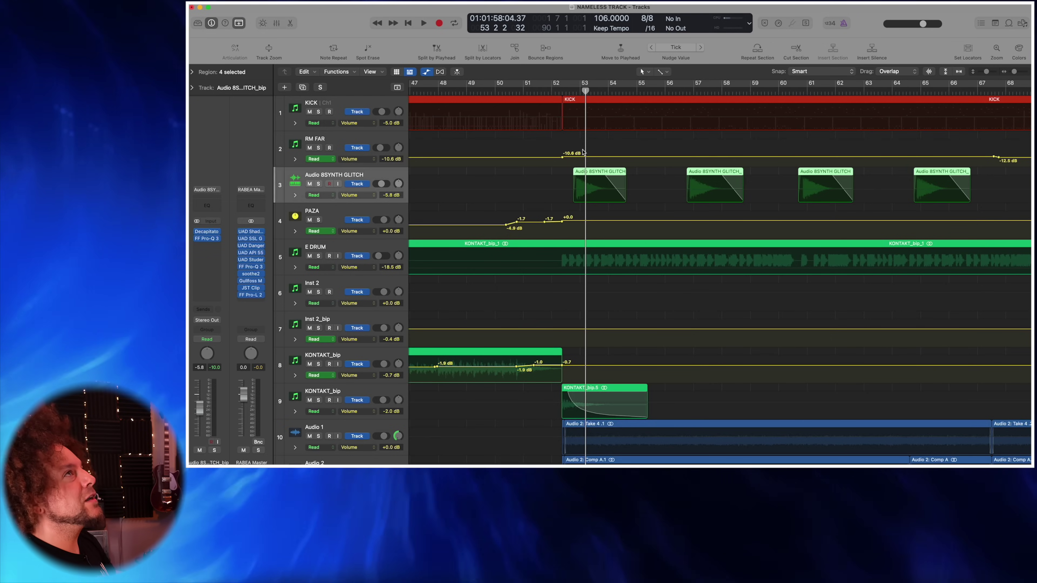
click(569, 92)
key(s)
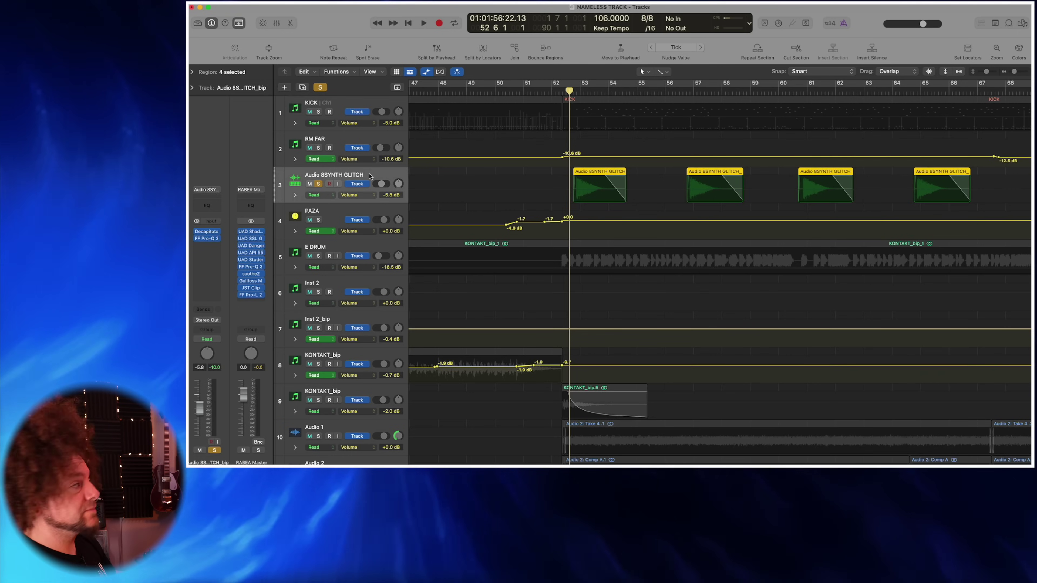
key(space)
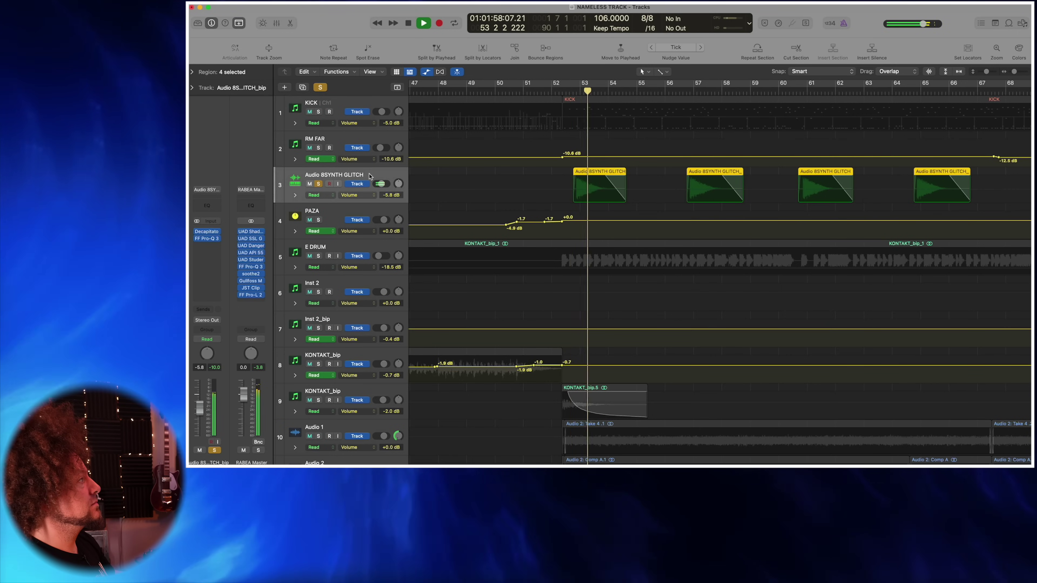
key(space)
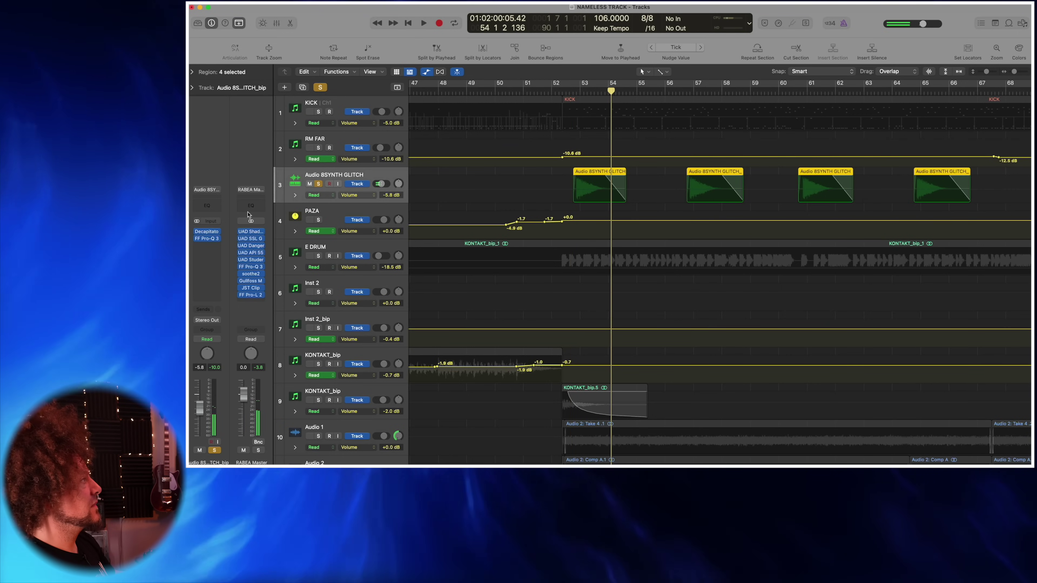
Step: Open FF Pro-Q 3 on the soloed 8SYNTH GLITCH track and play the part with the EQ and Decapitator bypassed
click(207, 239)
click(197, 240)
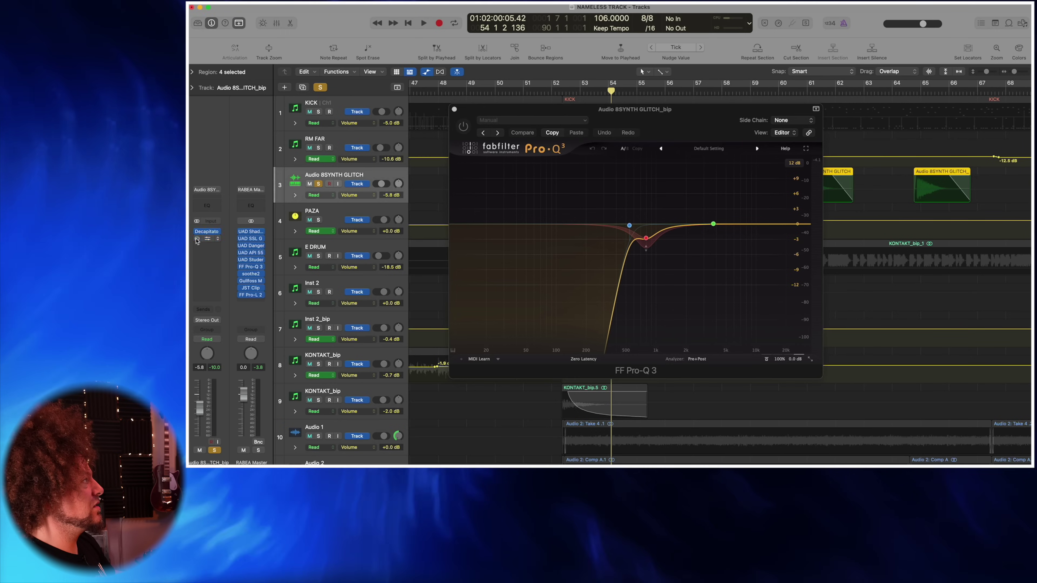
key(space)
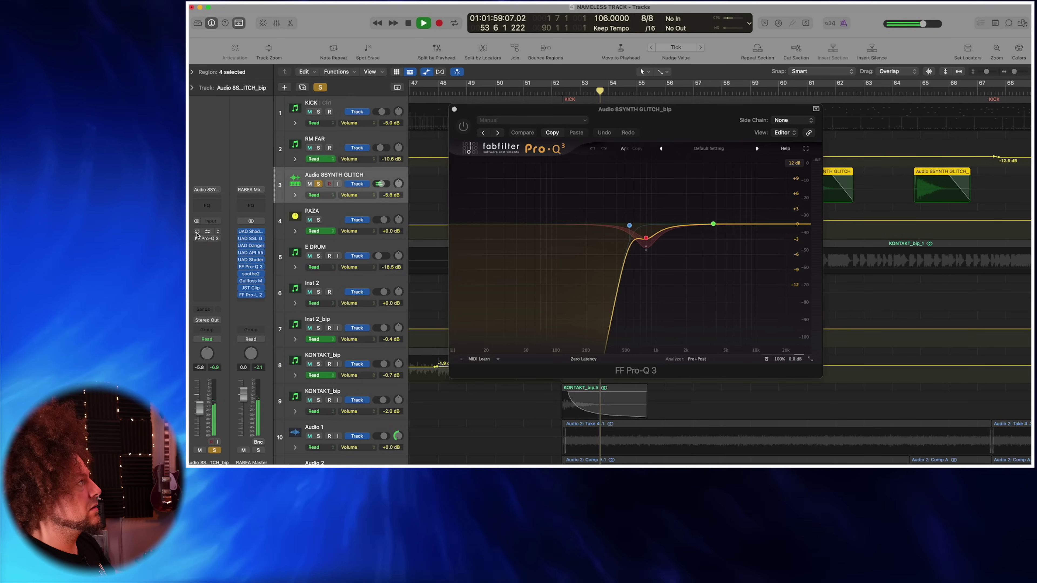
Step: Play the full mix with the glitch plug-ins enabled, solo the glitch with RM FAR around bar 57, and clear the solos
click(320, 87)
key(space)
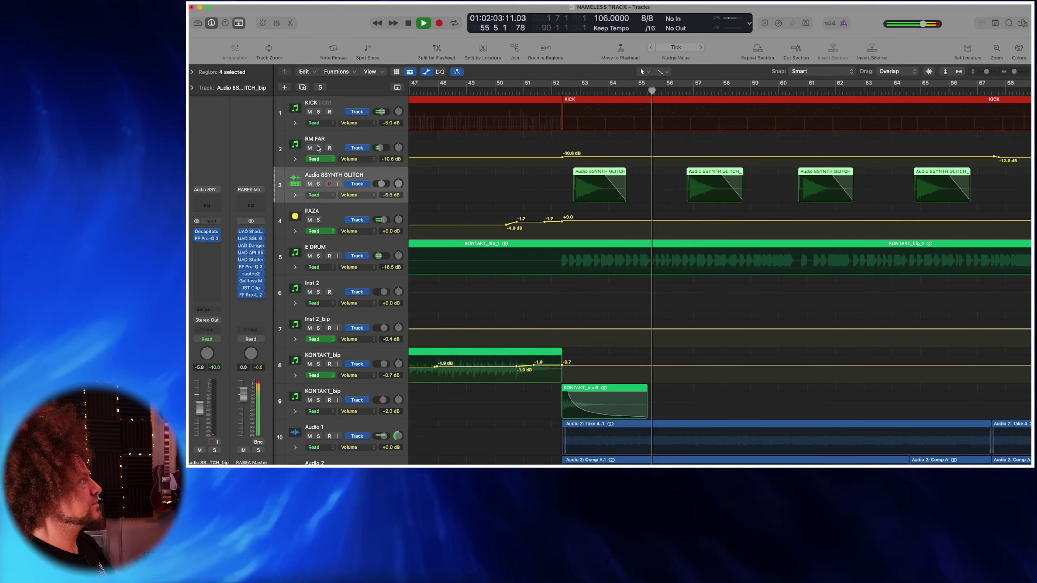
click(318, 184)
click(318, 184)
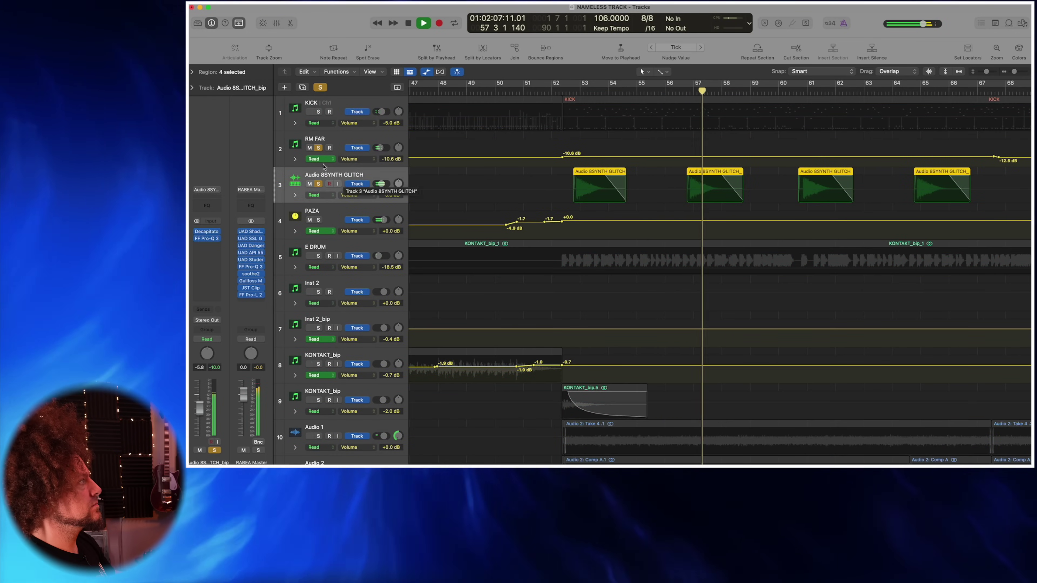
click(322, 87)
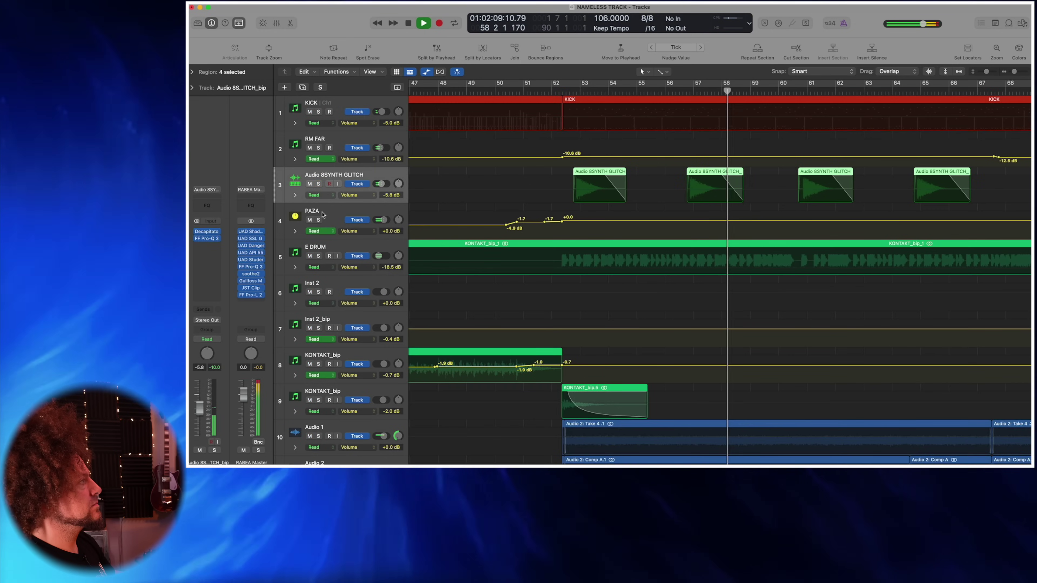
Step: Show the mixer during playback, solo the Bus 1 aux channel and hide the mixer again
scroll(331, 262, down, 10)
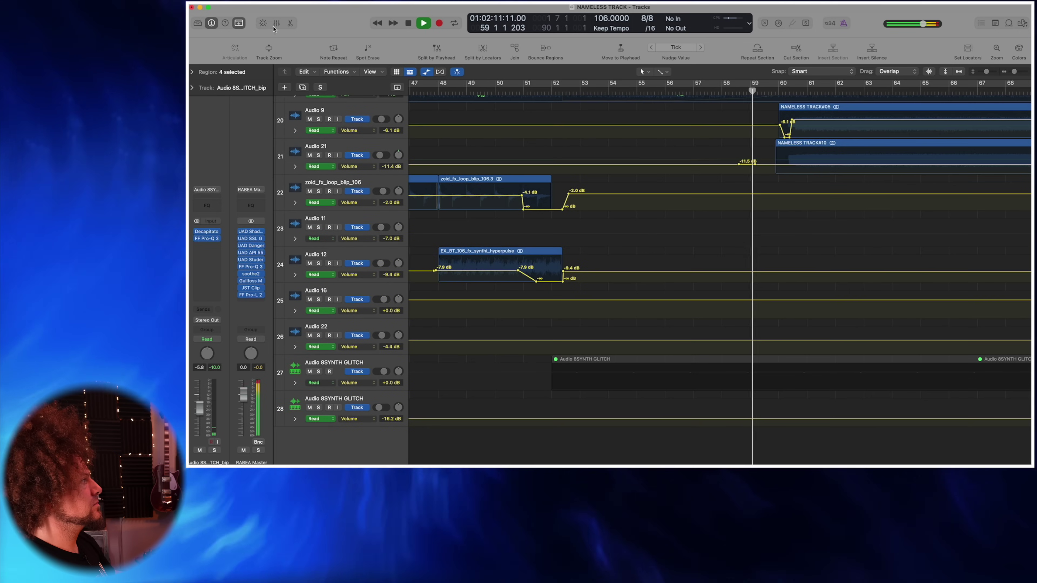
key(x)
scroll(694, 343, right, 5)
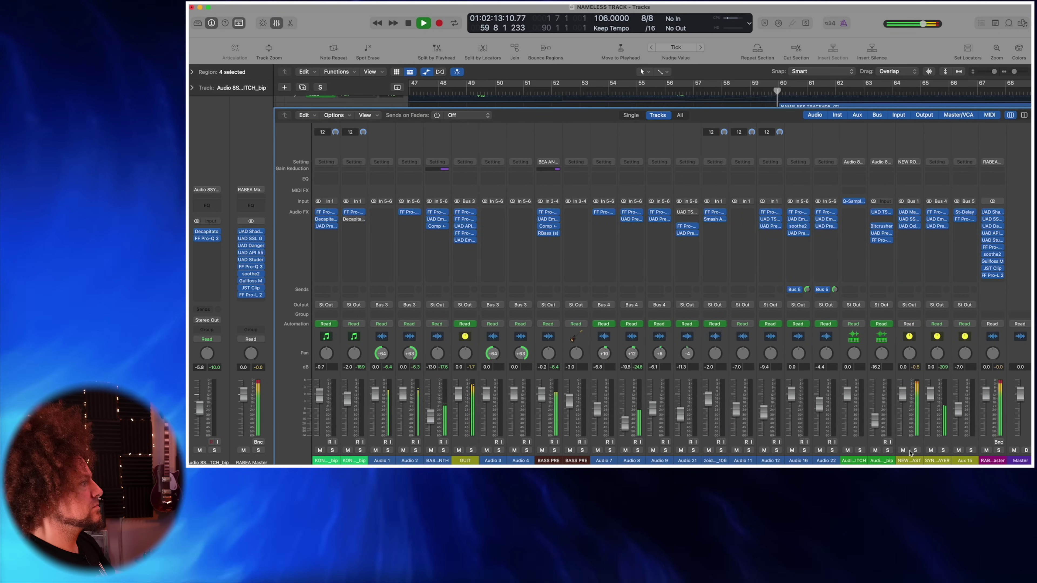
key(s)
click(276, 23)
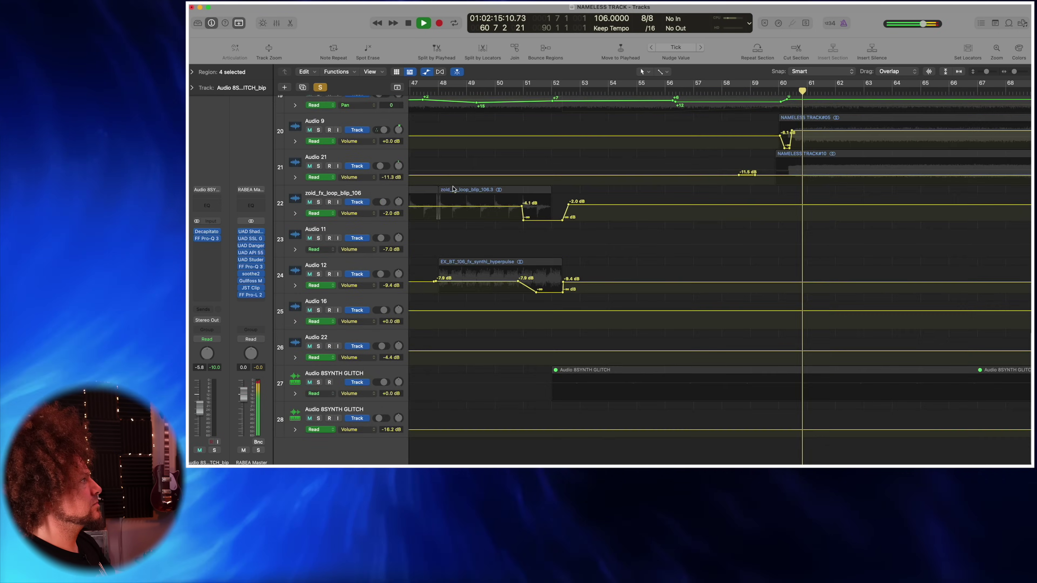
Step: Add the 8SYNTH GLITCH, PAZA and E DRUM tracks to the solo and listen to them together up to about bar 67
scroll(342, 182, up, 10)
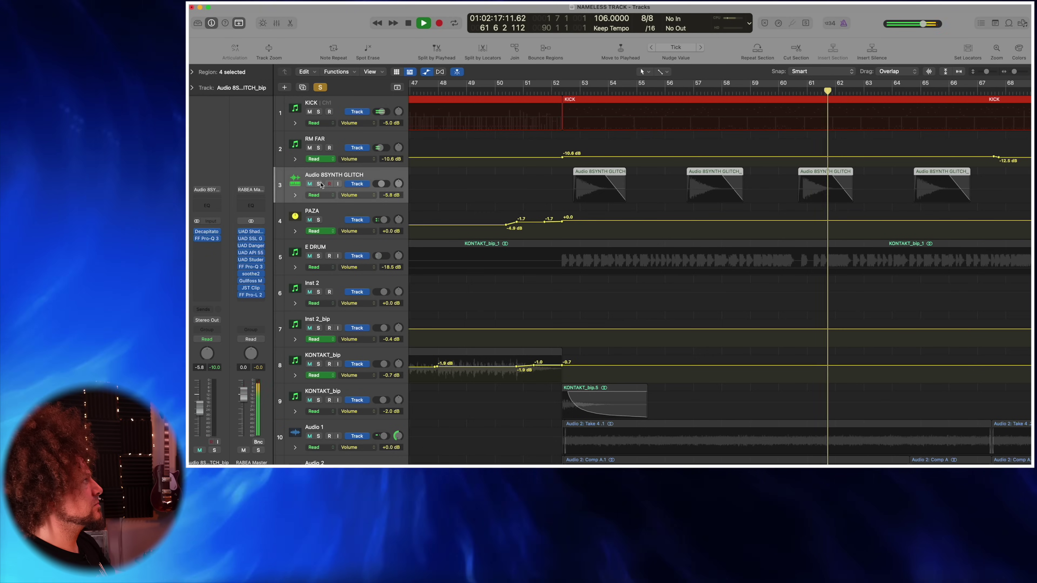
key(s)
click(319, 220)
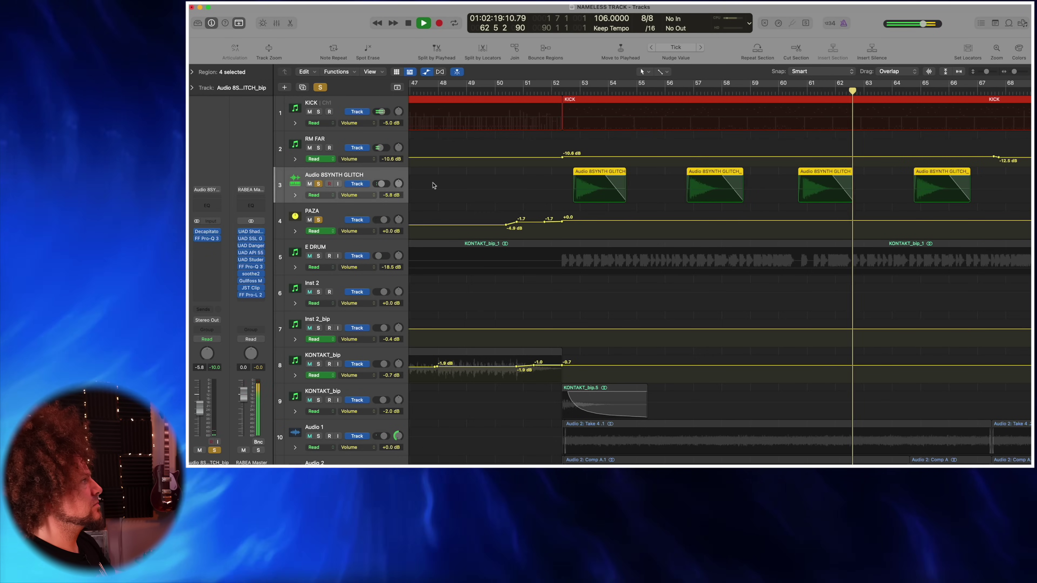
scroll(605, 141, right, 5)
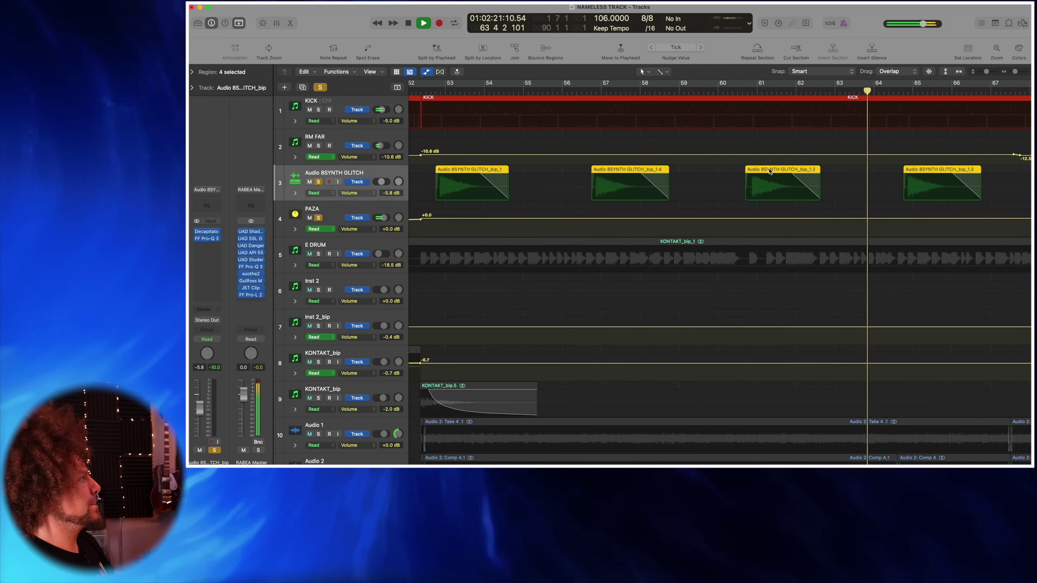
scroll(768, 172, up, 5)
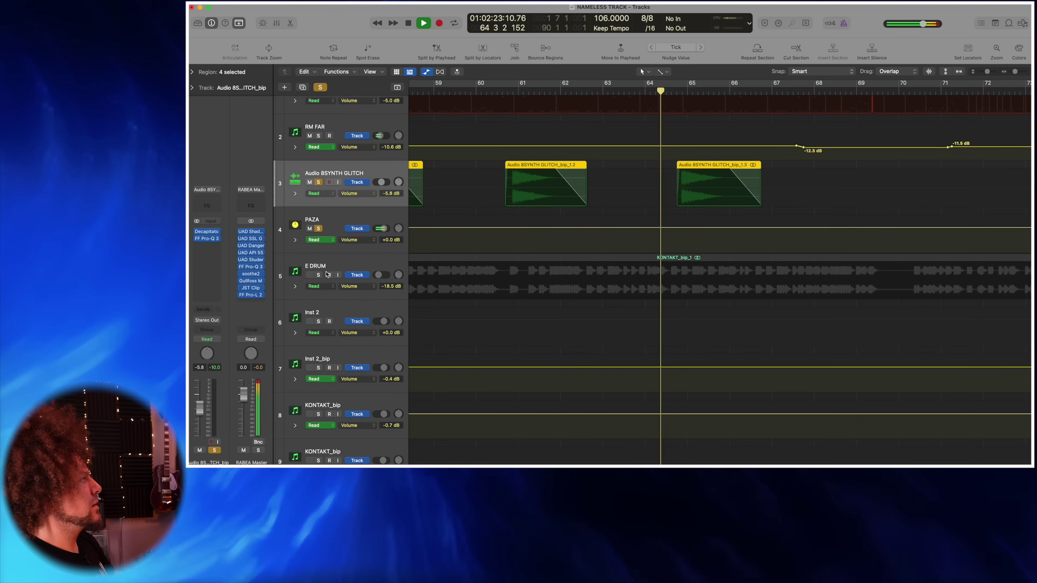
click(319, 274)
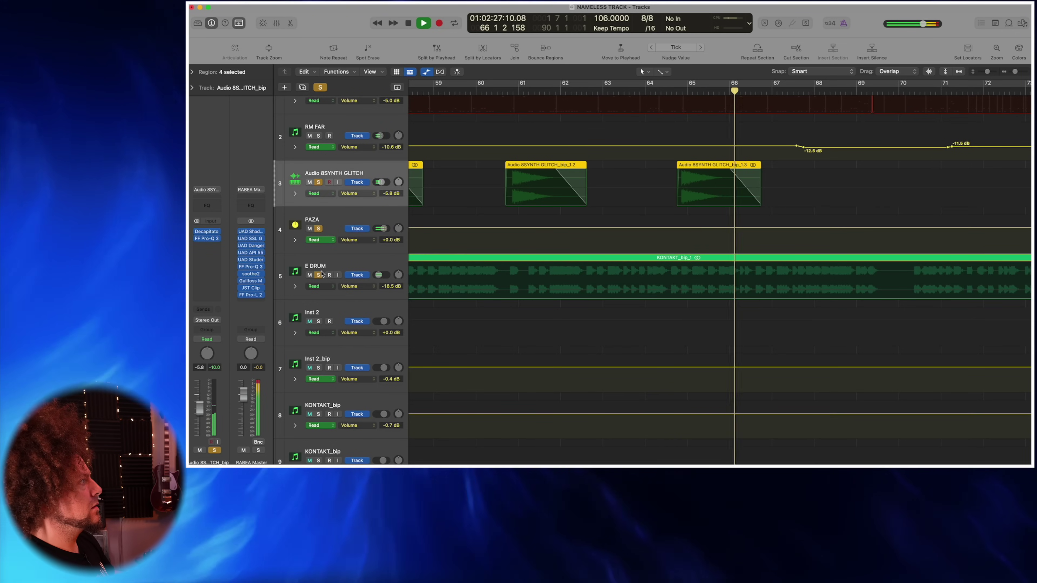
scroll(413, 262, down, 5)
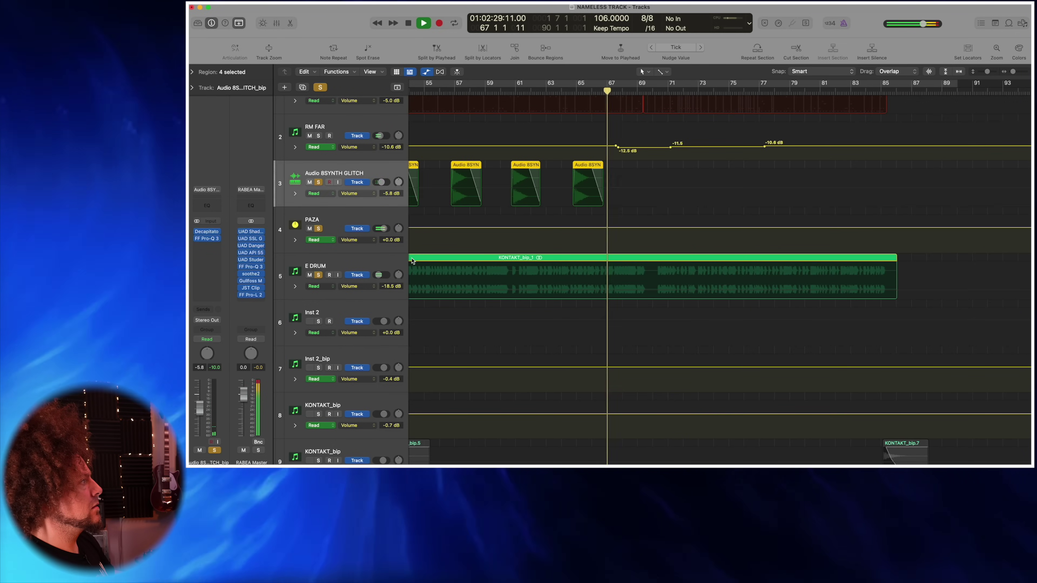
Step: Stop playback, clear all solos and play the full mix again, stopping around bar 57
key(space)
click(320, 88)
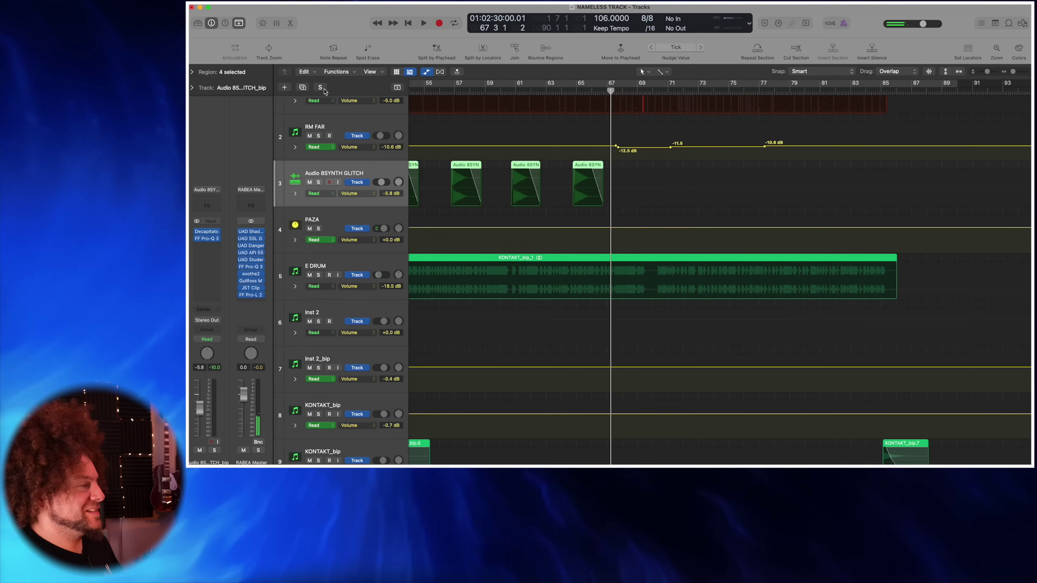
scroll(479, 106, left, 10)
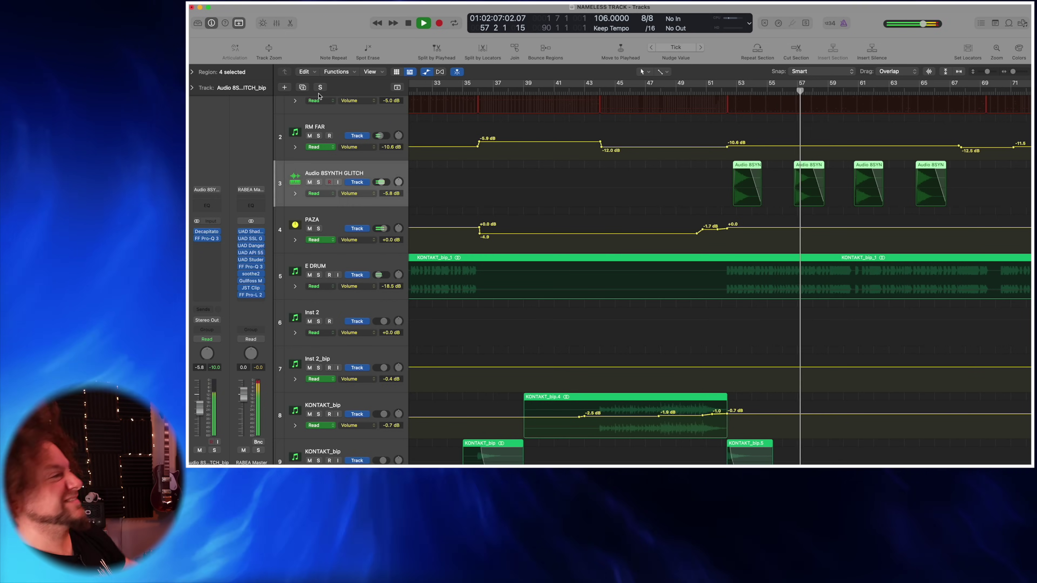
key(space)
Step: Play from about bar 63, solo Audio 9 and Audio 21 together, and clear the solos to hear them in the full mix
scroll(620, 264, down, 10)
key(super+Left)
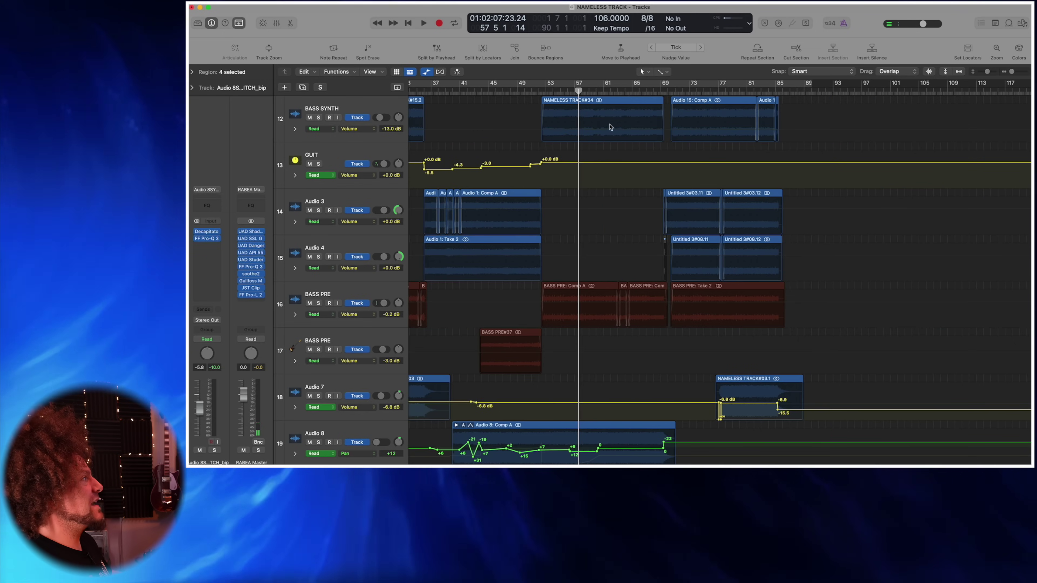
click(621, 91)
scroll(620, 286, down, 5)
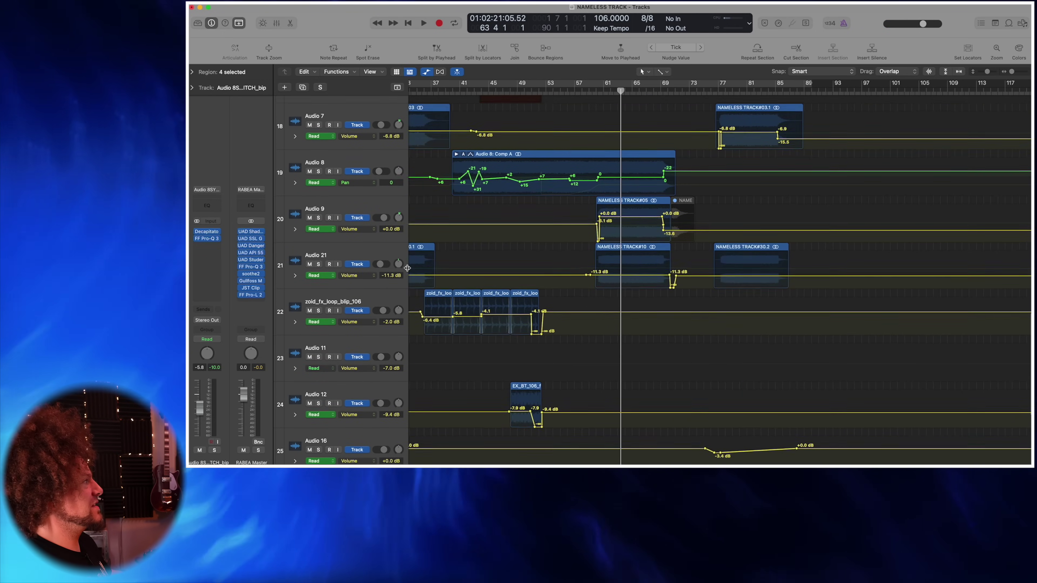
key(space)
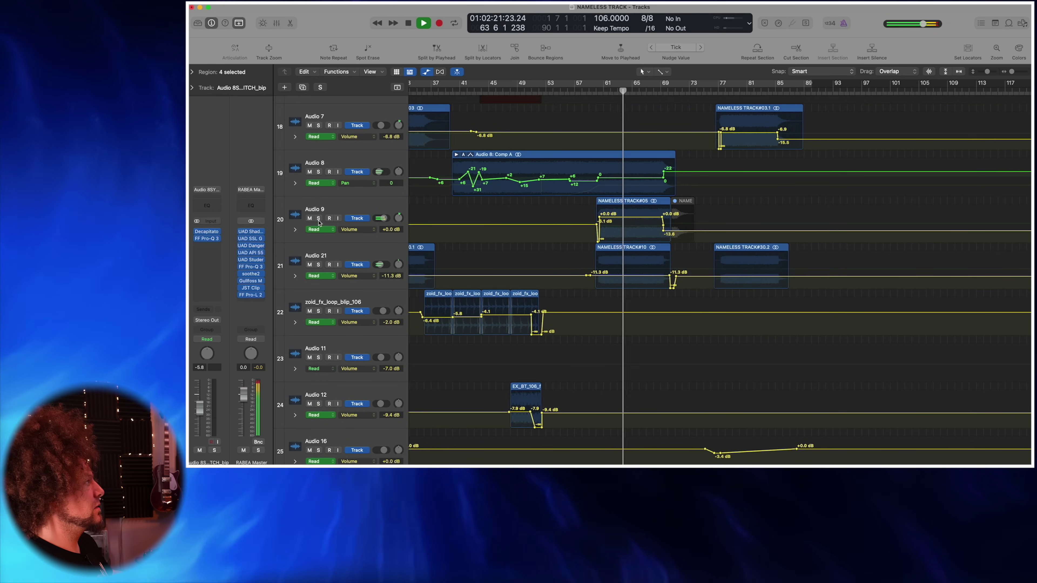
click(318, 219)
click(319, 265)
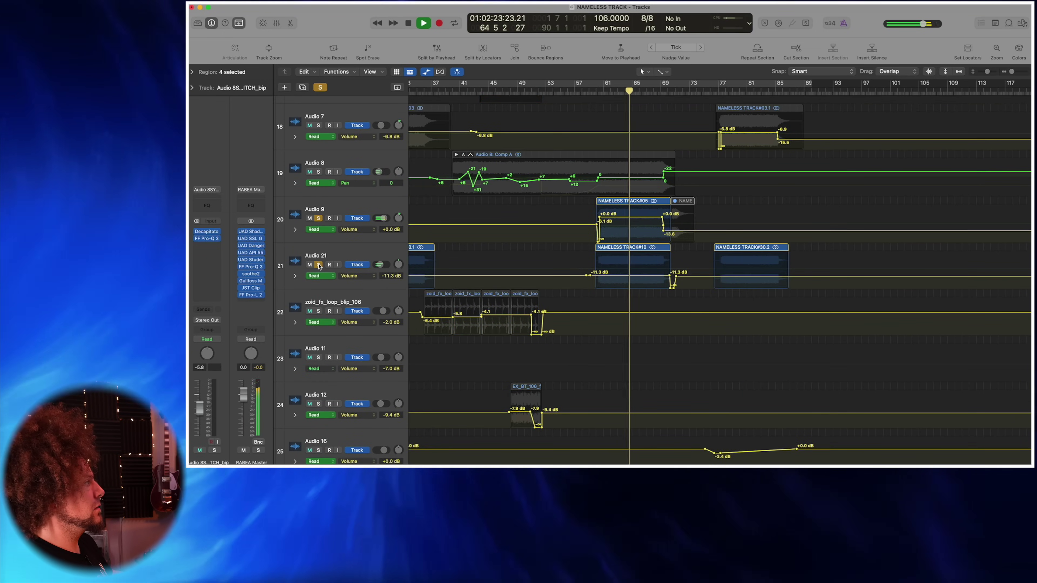
click(321, 87)
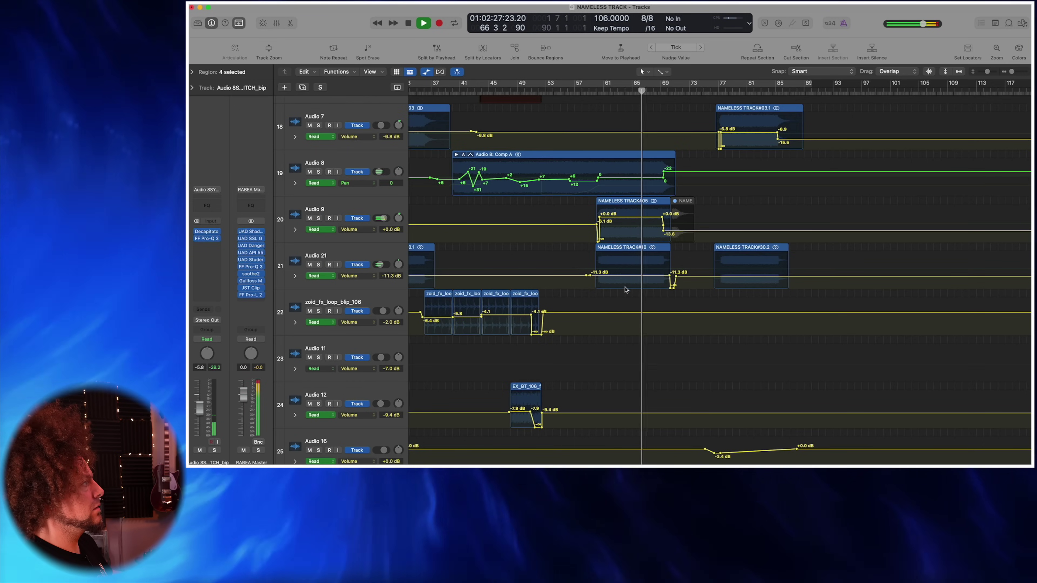
Step: Look over the track lanes and their automation while the full mix plays to about bar 74, and stop playback
scroll(626, 289, up, 5)
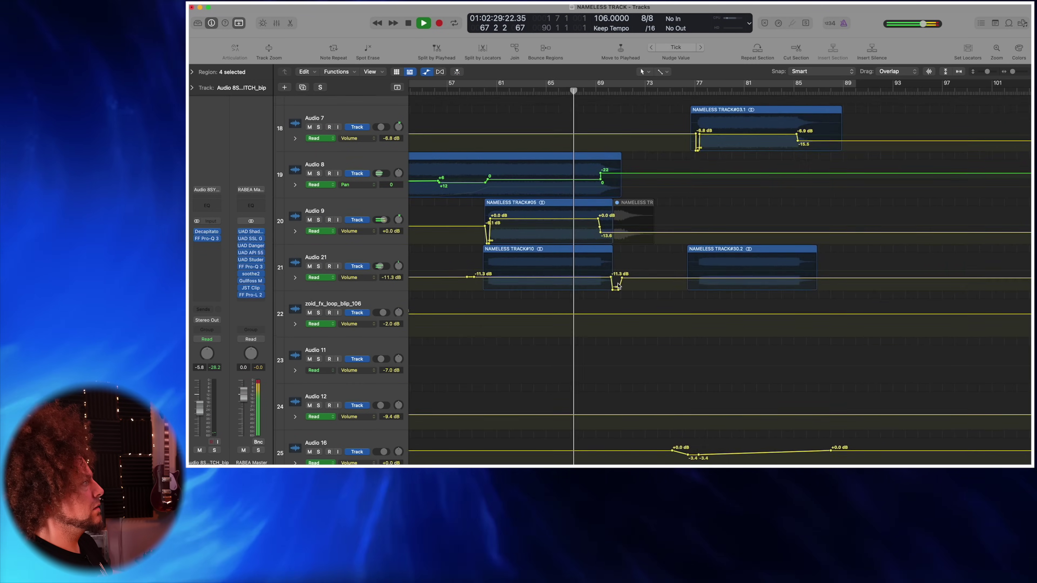
scroll(618, 286, down, 5)
scroll(618, 285, up, 5)
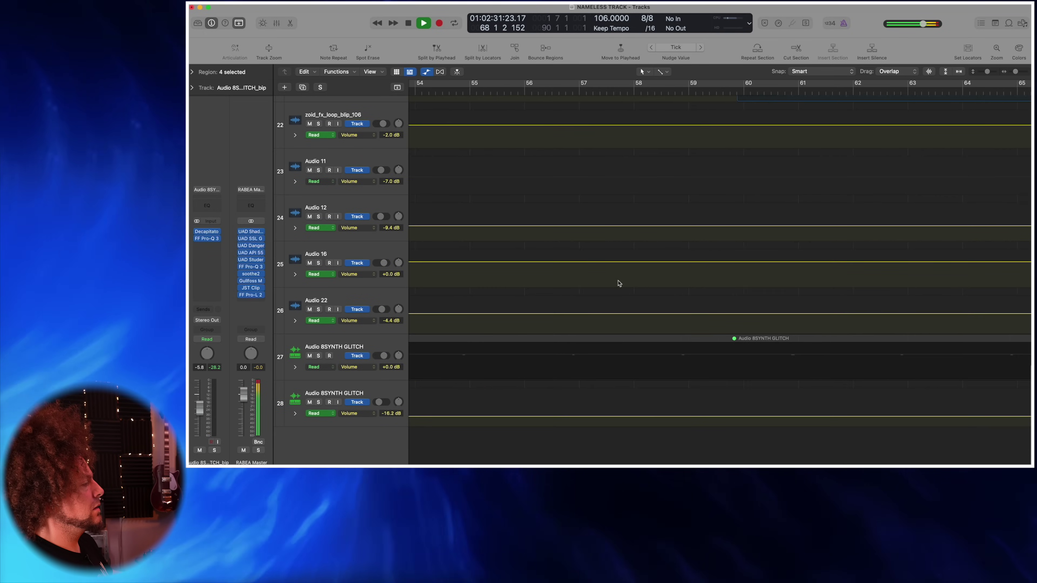
scroll(619, 283, up, 10)
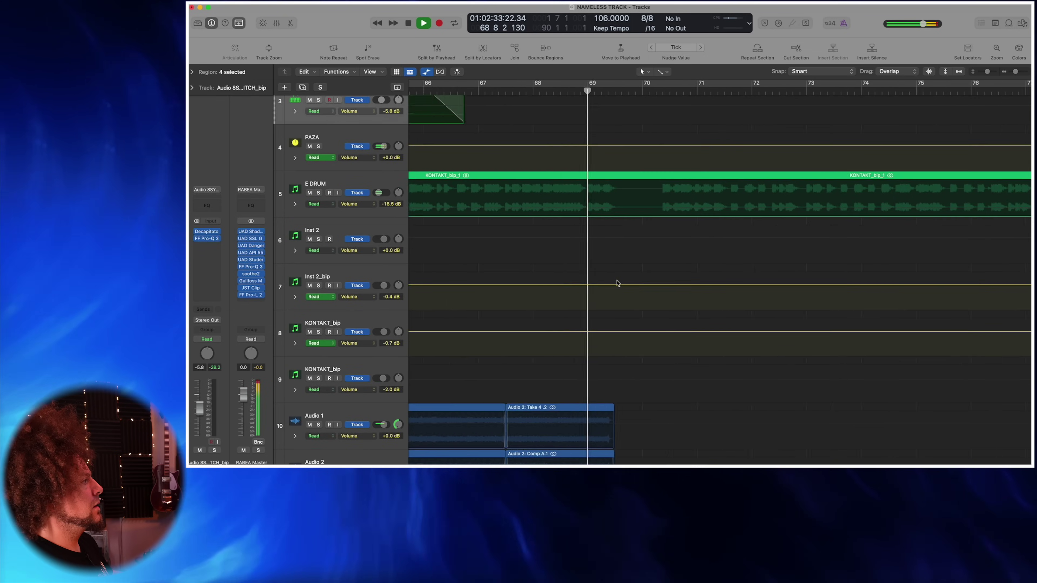
scroll(618, 283, down, 8)
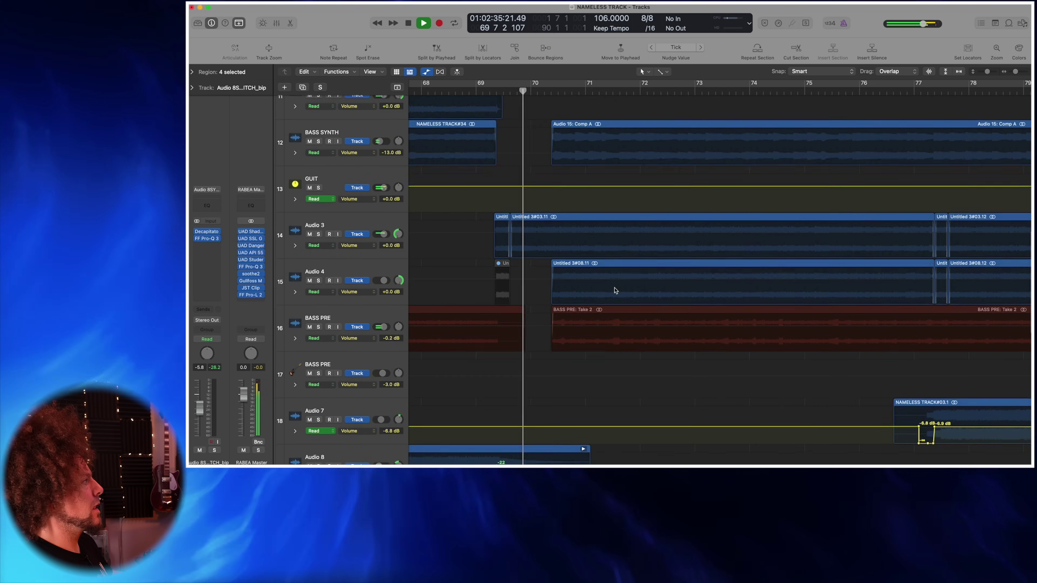
scroll(604, 290, down, 5)
scroll(596, 288, up, 3)
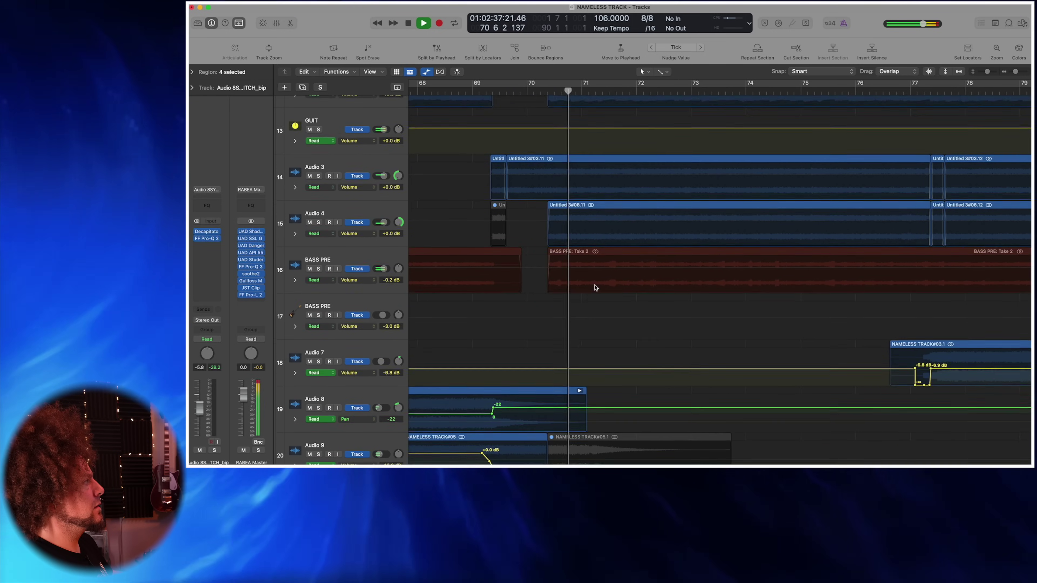
scroll(596, 288, up, 10)
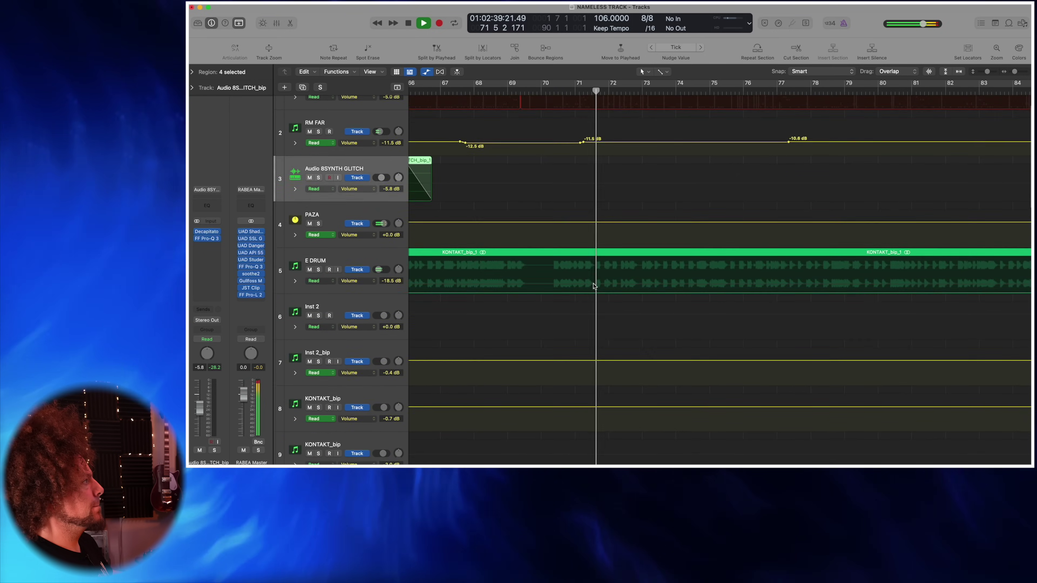
scroll(613, 290, down, 15)
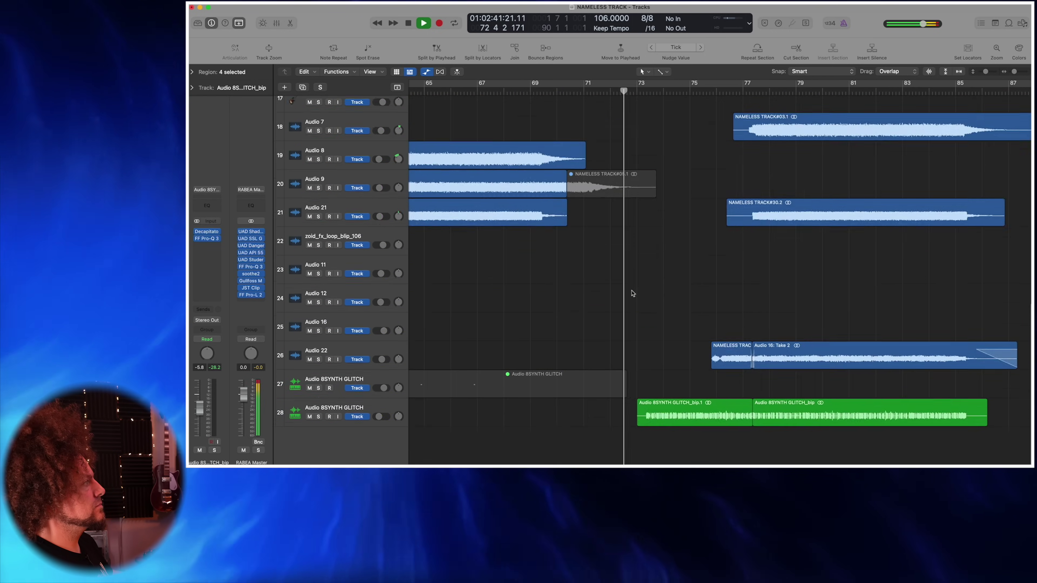
scroll(632, 293, up, 5)
key(a)
scroll(629, 293, down, 5)
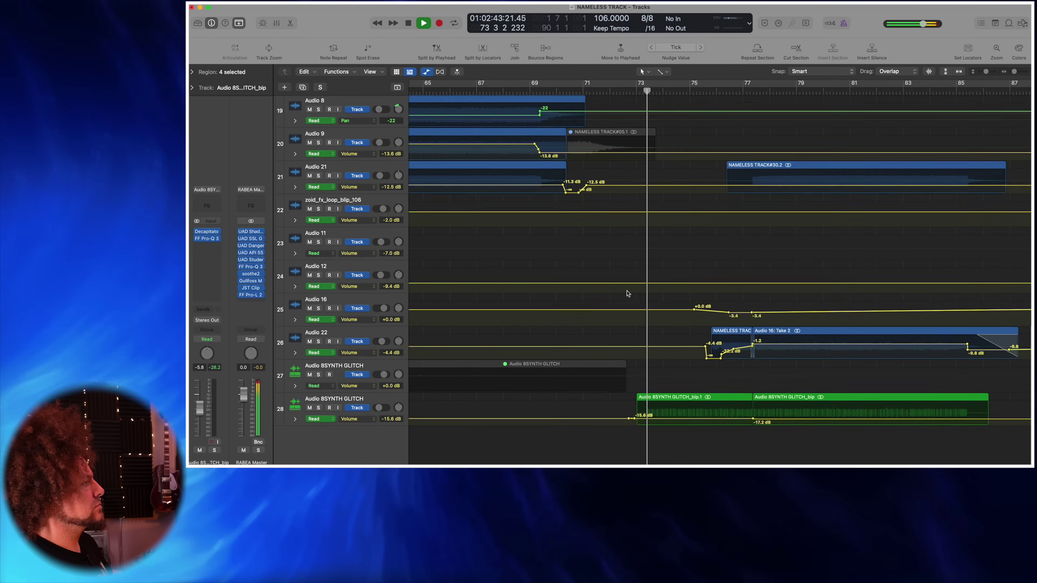
scroll(628, 294, right, 6)
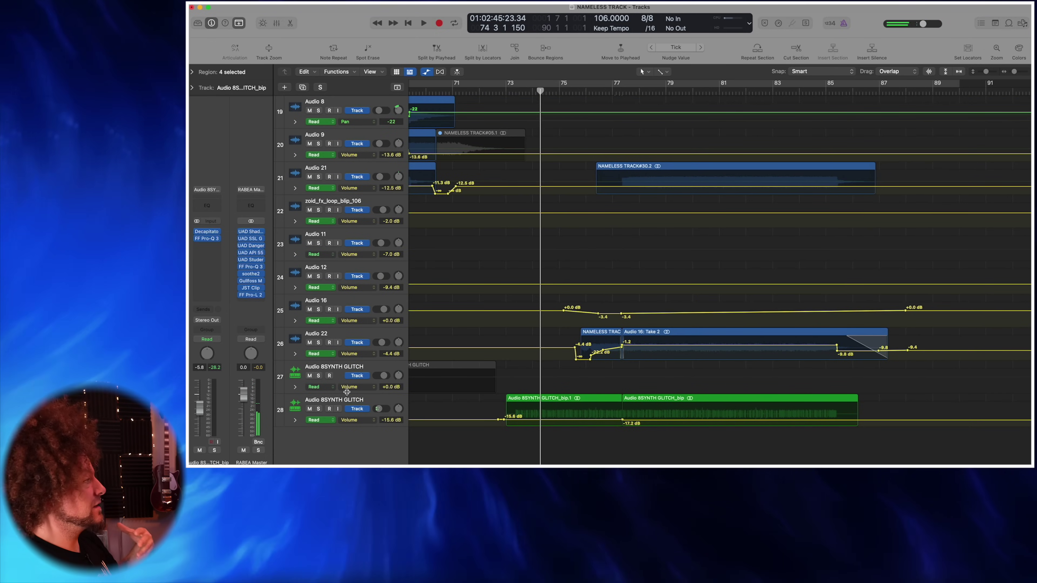
Step: Solo the lowest 8SYNTH GLITCH track and listen to it from bar 73 to about bar 76
click(520, 91)
click(512, 90)
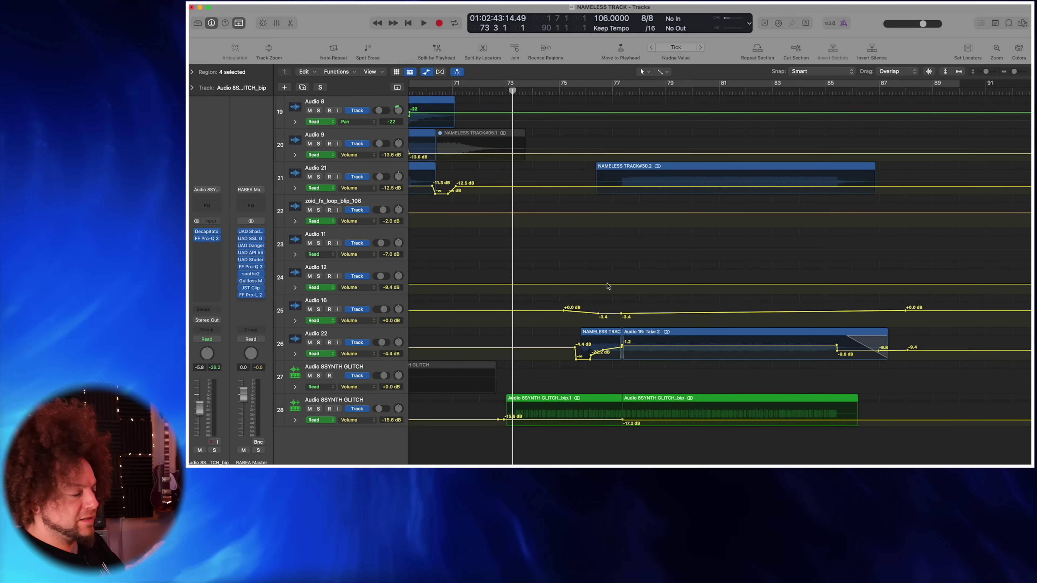
scroll(581, 296, left, 5)
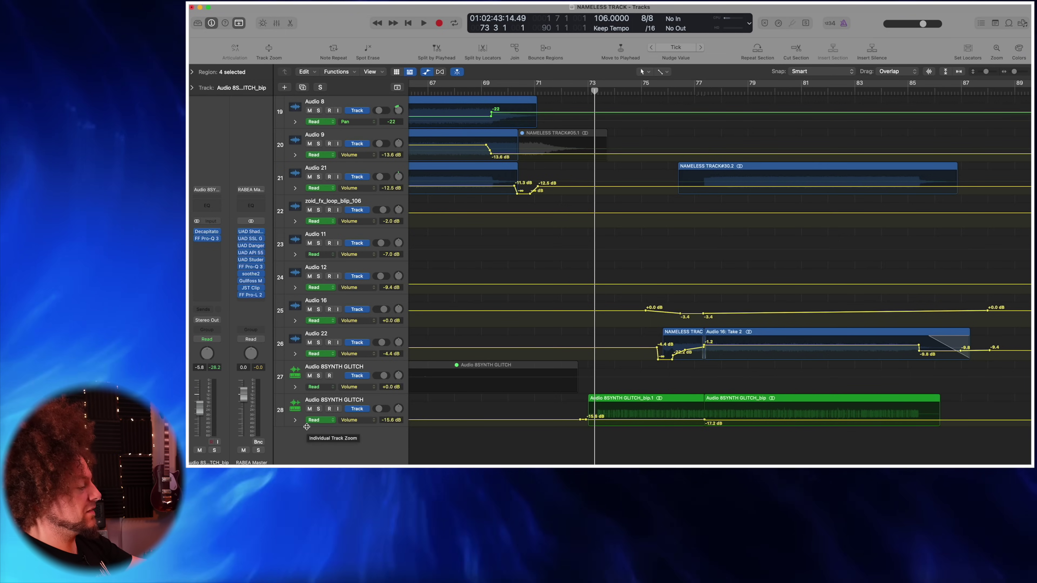
click(340, 399)
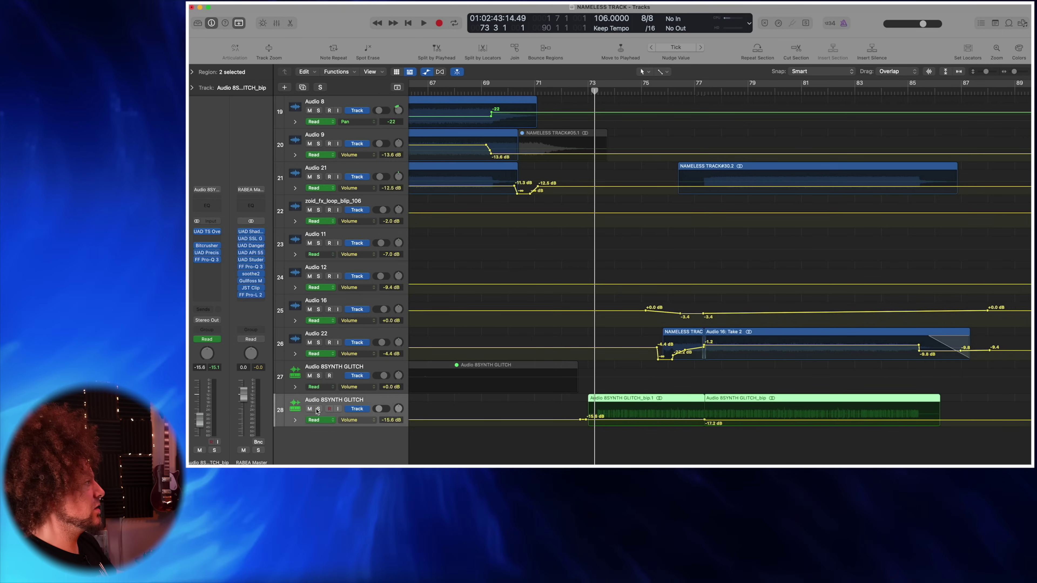
click(318, 409)
key(space)
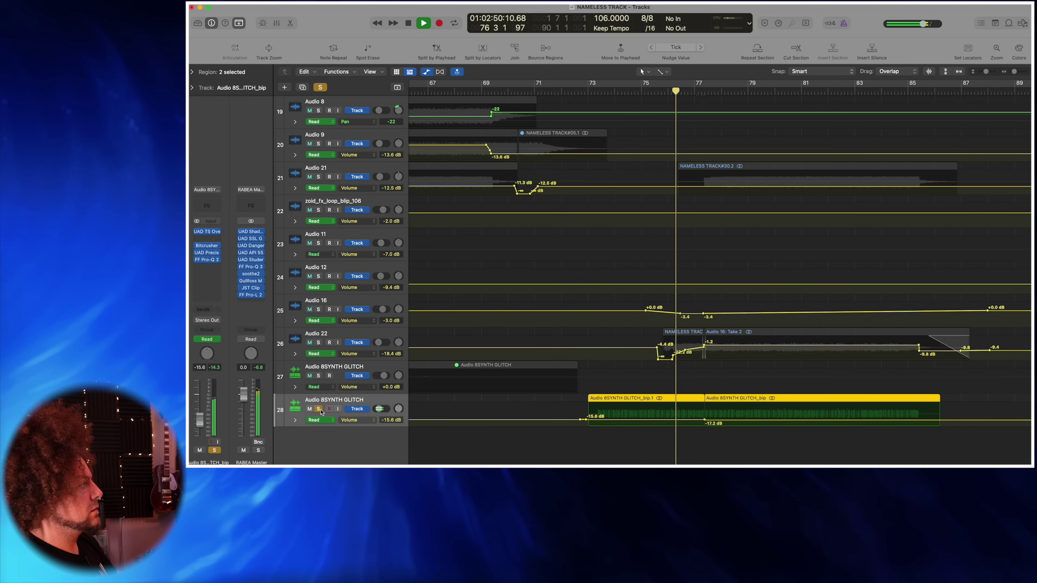
key(space)
Step: Add Audio 8 to the solo and play it from around bars 65 to 67, stopping playback at the end
scroll(347, 310, up, 5)
scroll(349, 304, left, 2)
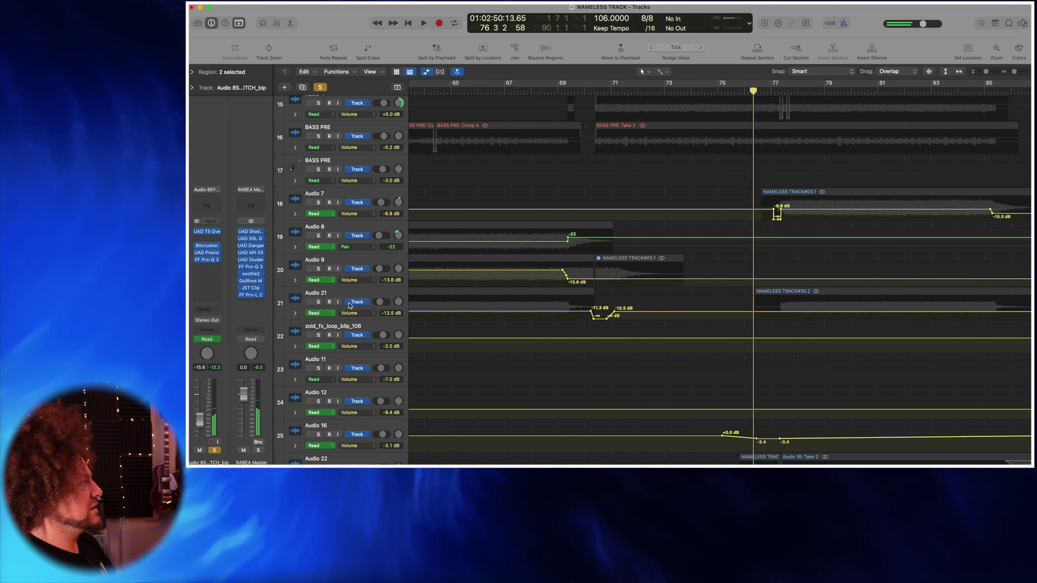
scroll(349, 304, left, 3)
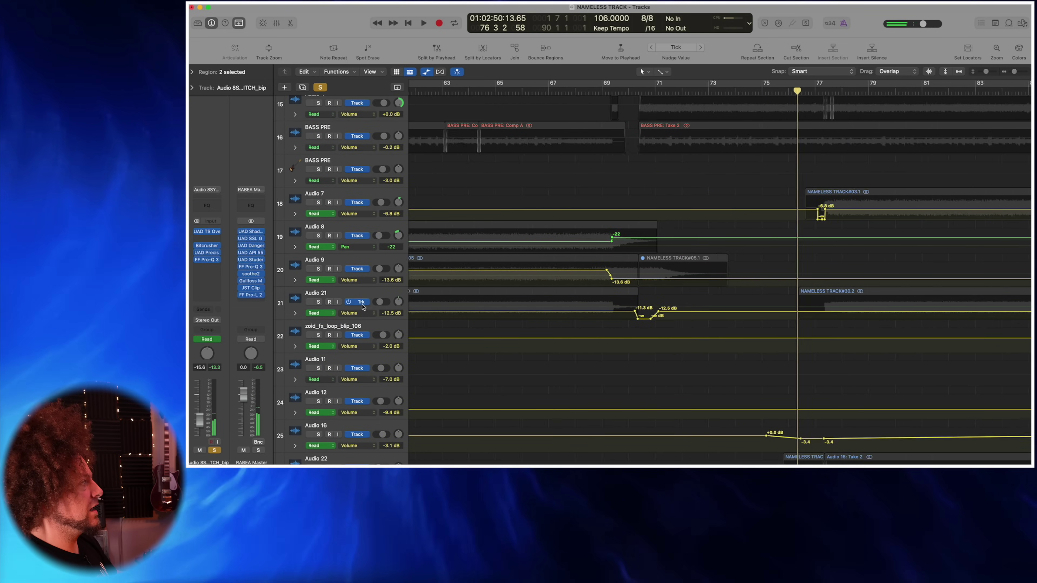
click(319, 236)
click(617, 86)
key(space)
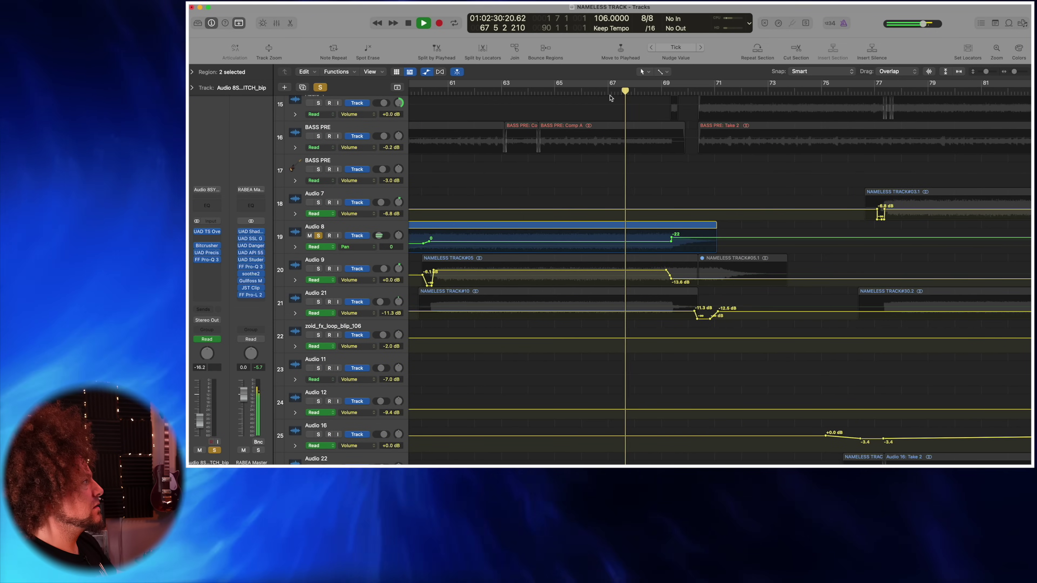
click(552, 87)
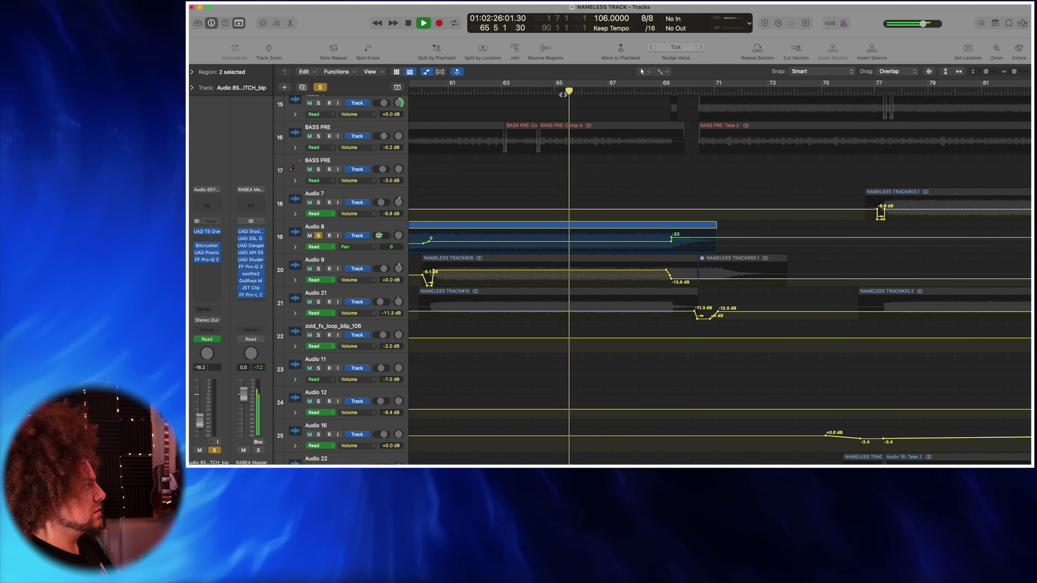
key(space)
Step: Clear the solos and play the full mix from about bar 73
scroll(616, 230, down, 5)
scroll(616, 224, down, 1)
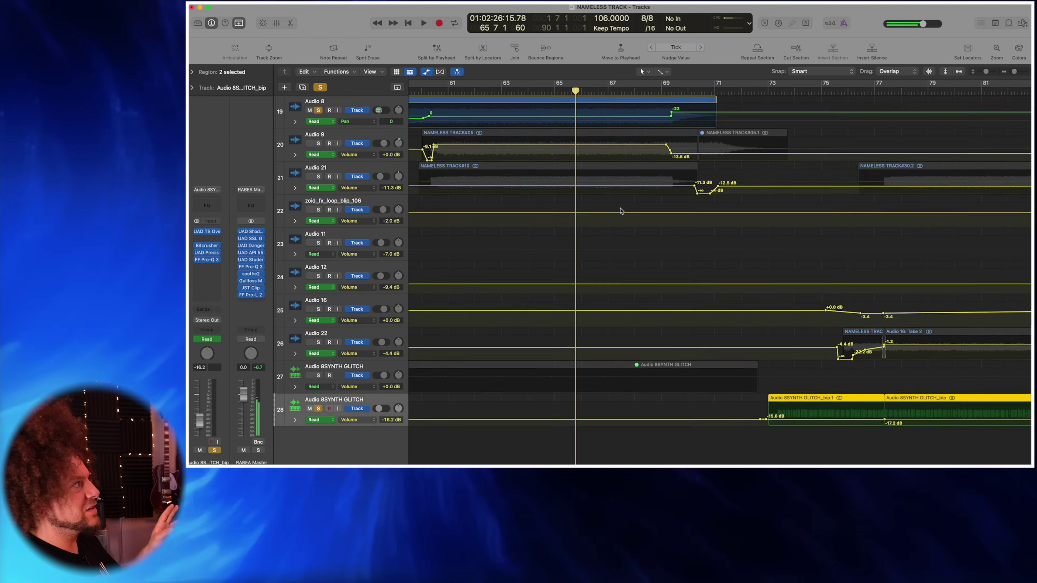
scroll(619, 210, right, 3)
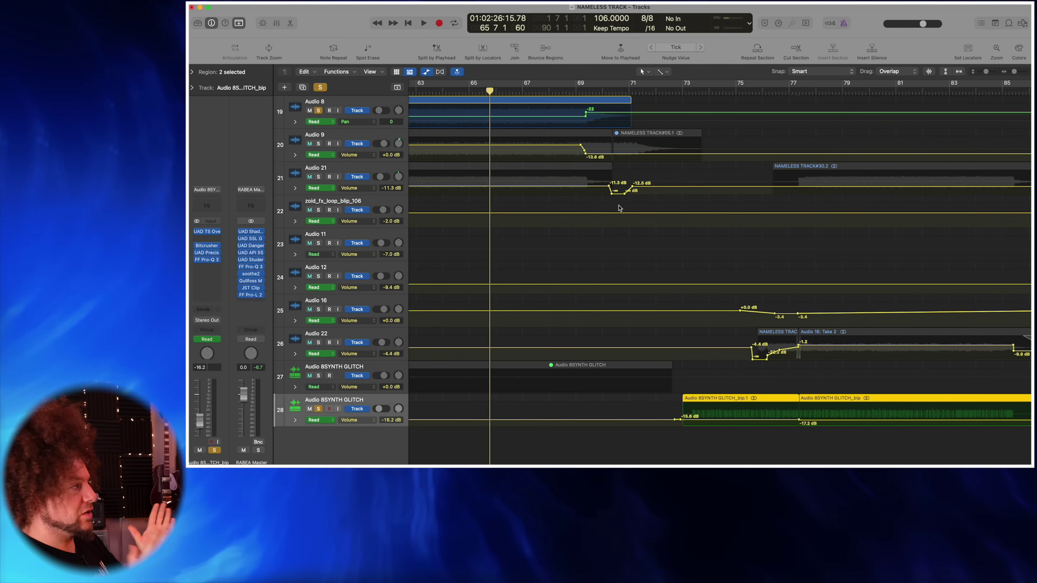
scroll(463, 238, up, 10)
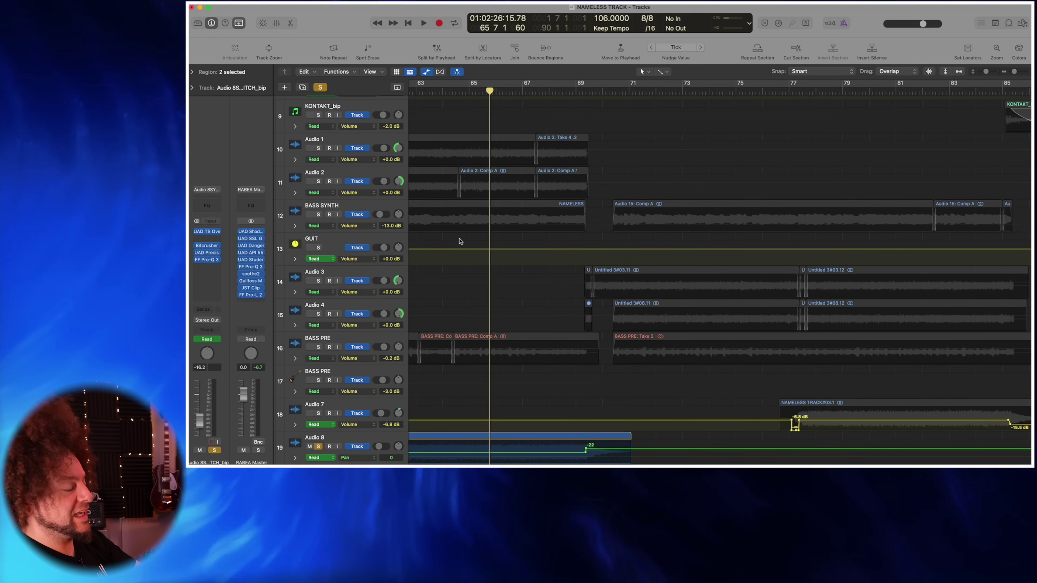
scroll(455, 241, down, 10)
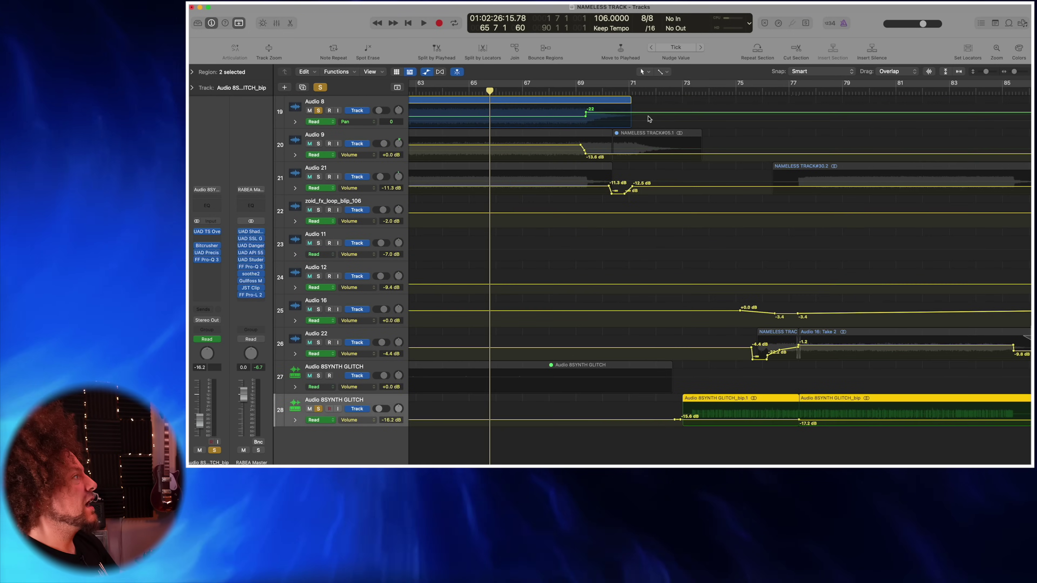
click(691, 94)
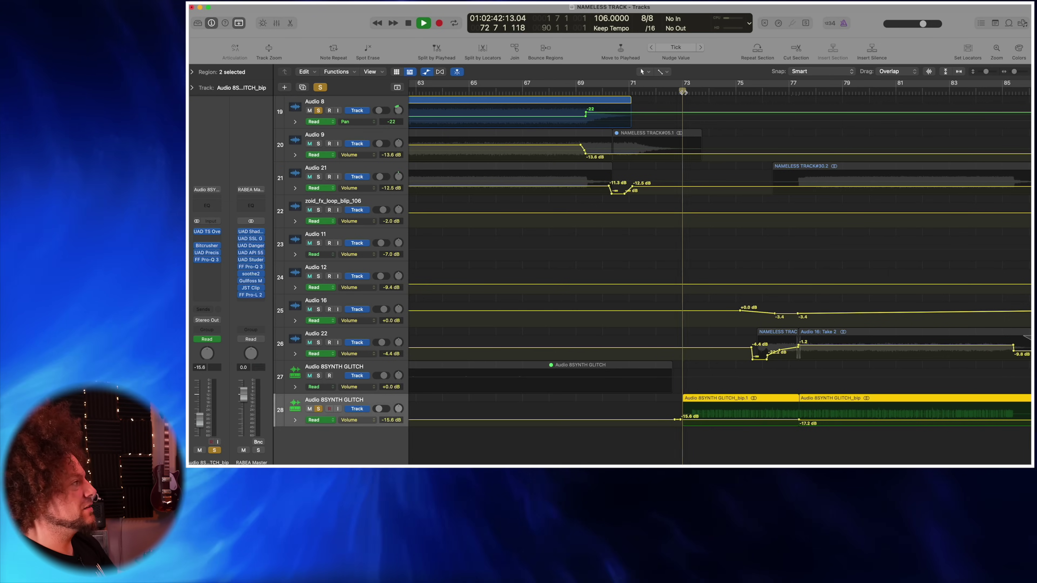
key(space)
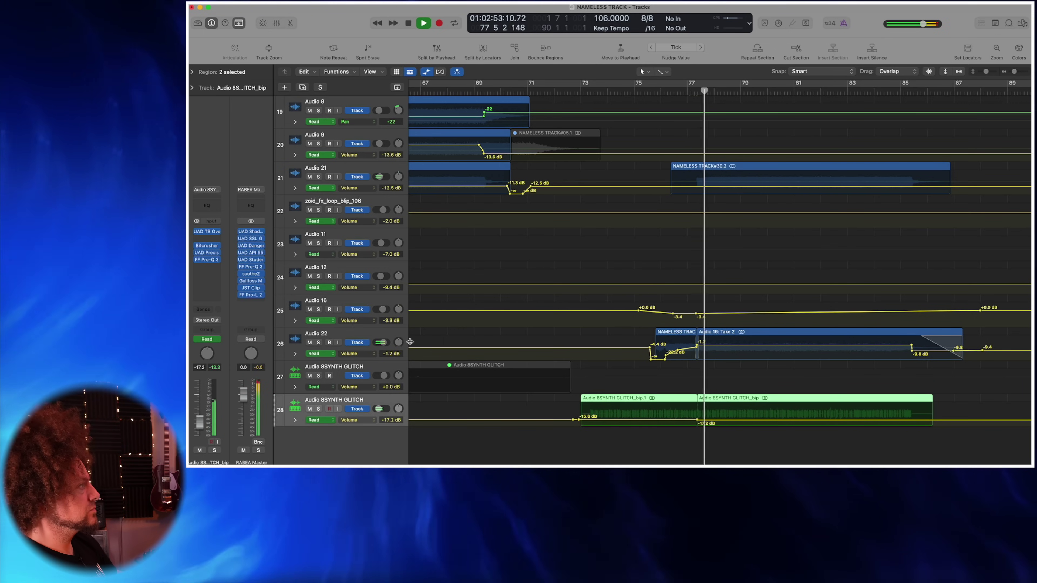
Step: Solo Audio 22 during playback until about bar 81 and return it to the full mix
scroll(452, 336, right, 6)
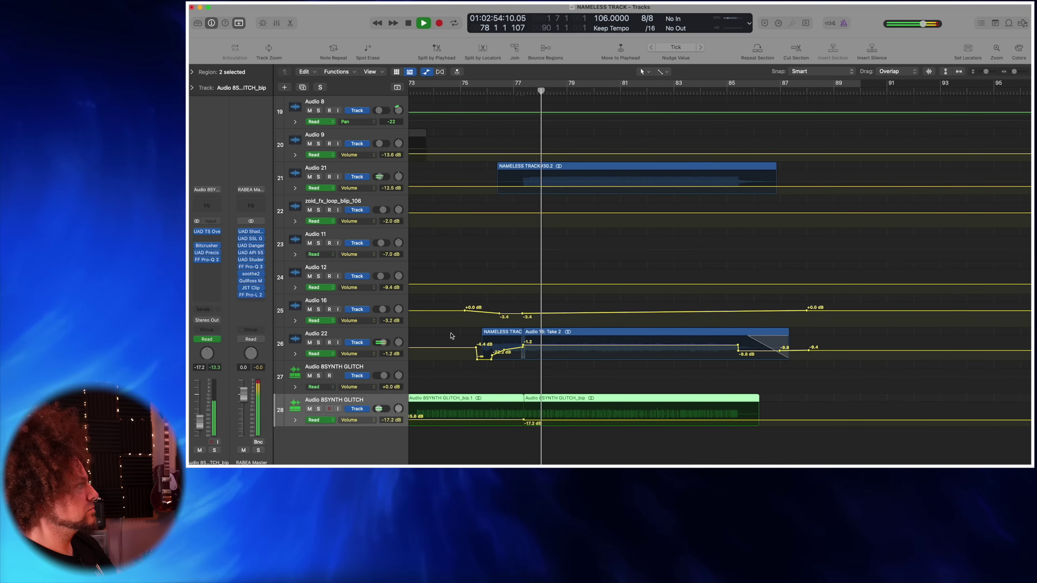
click(319, 343)
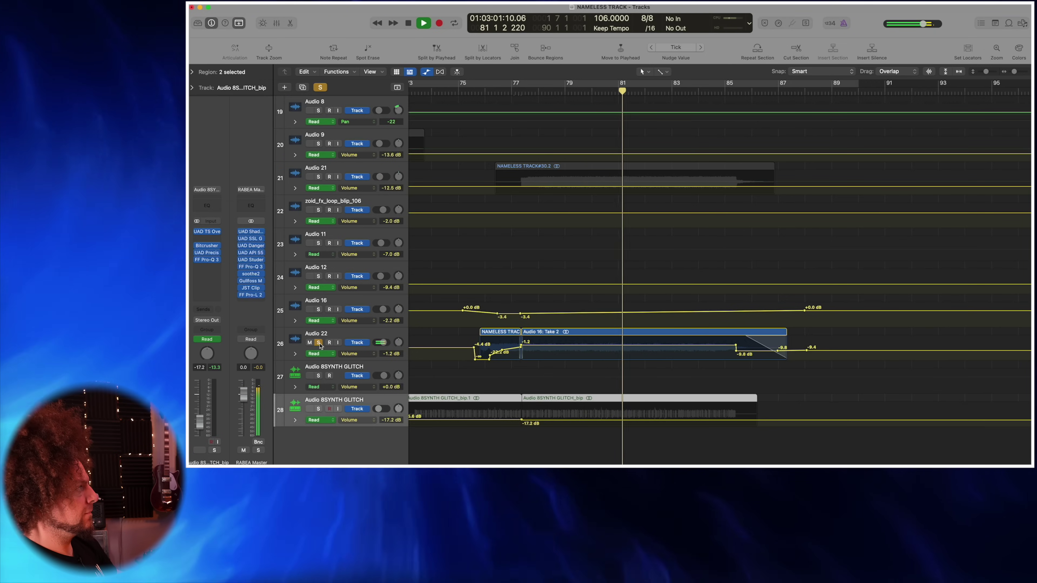
click(319, 343)
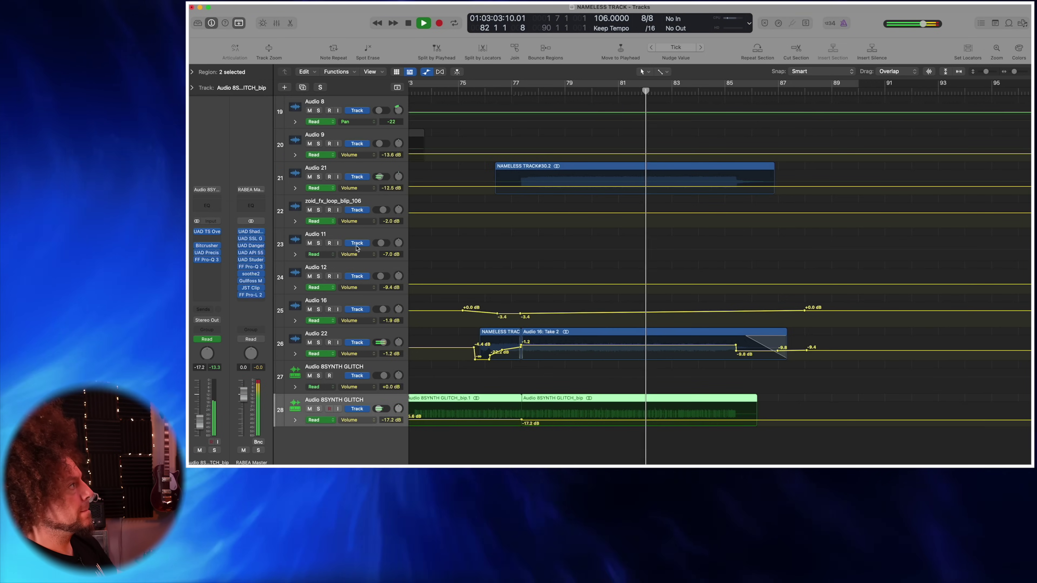
Step: Solo Audio 21 and Audio 7 together around bar 83, and clear all solos to hear the full mix
scroll(342, 262, up, 5)
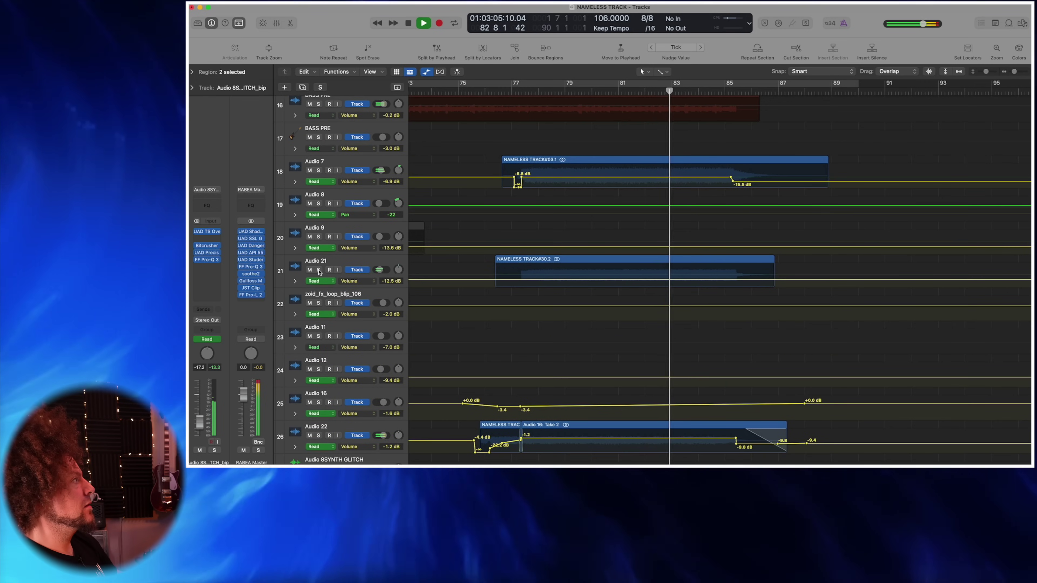
click(318, 269)
click(318, 170)
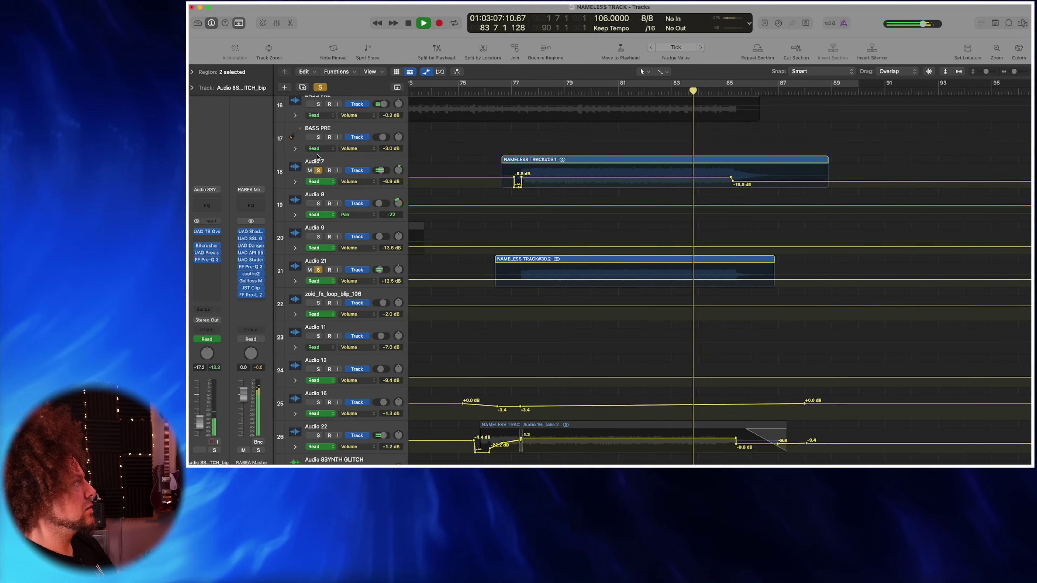
click(321, 87)
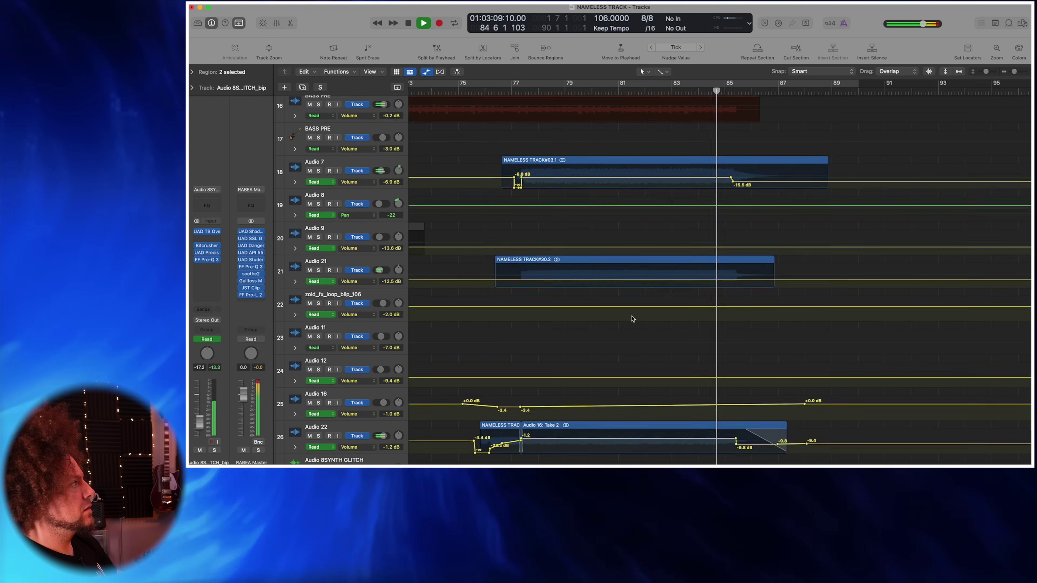
Step: Play the full mix to the track's end, stop at about bar 87, and review the closing effect and synth layers
scroll(632, 319, up, 15)
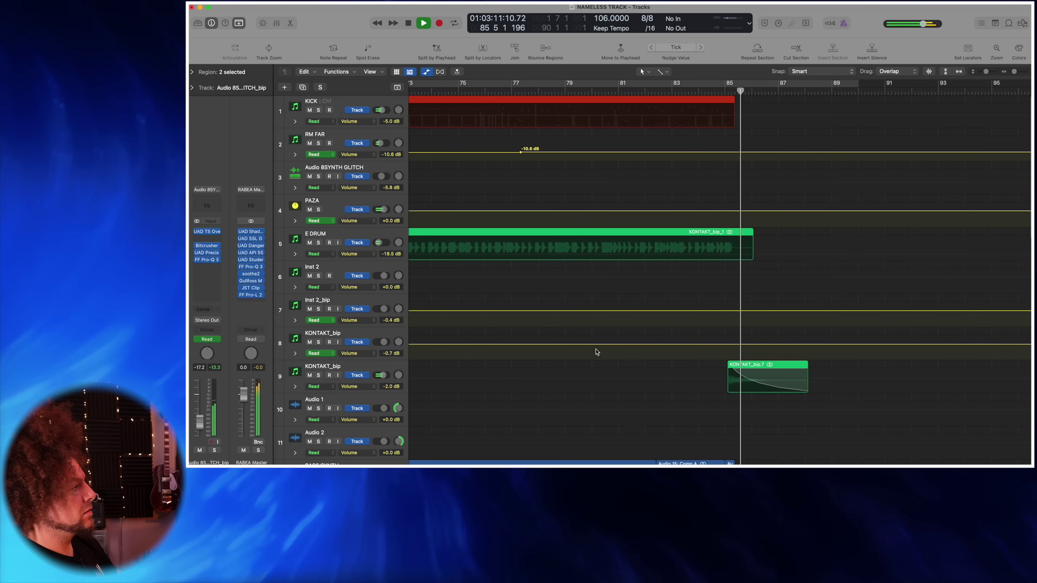
scroll(653, 366, right, 5)
scroll(630, 359, down, 5)
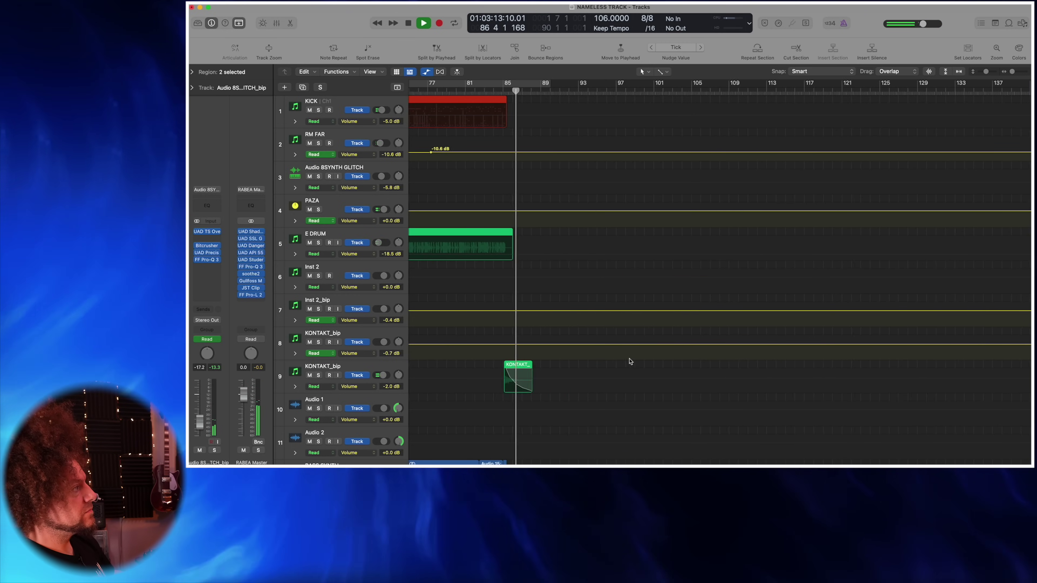
scroll(549, 347, down, 4)
scroll(570, 356, left, 6)
scroll(570, 357, down, 10)
key(space)
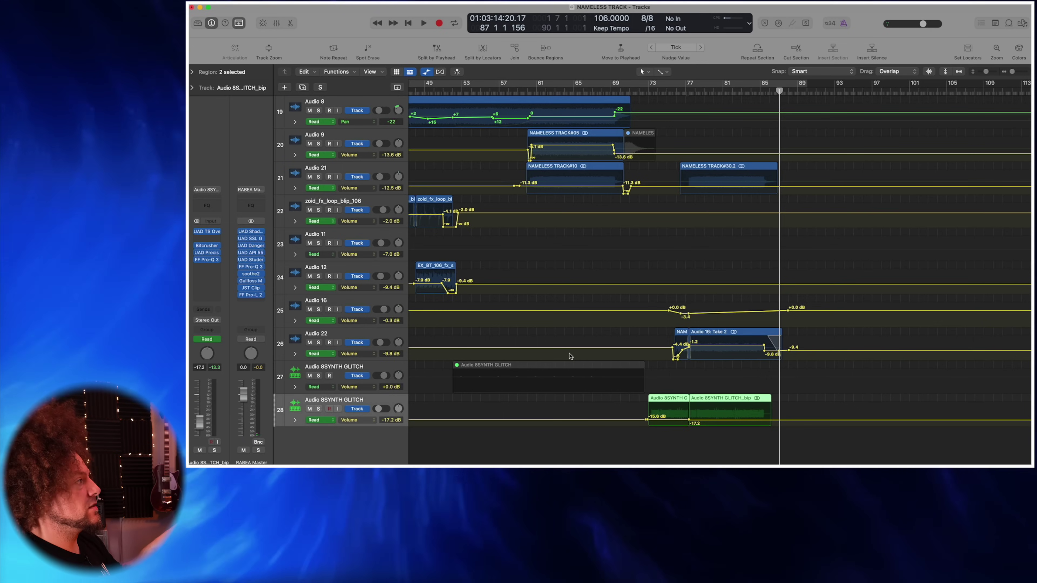
scroll(584, 362, up, 5)
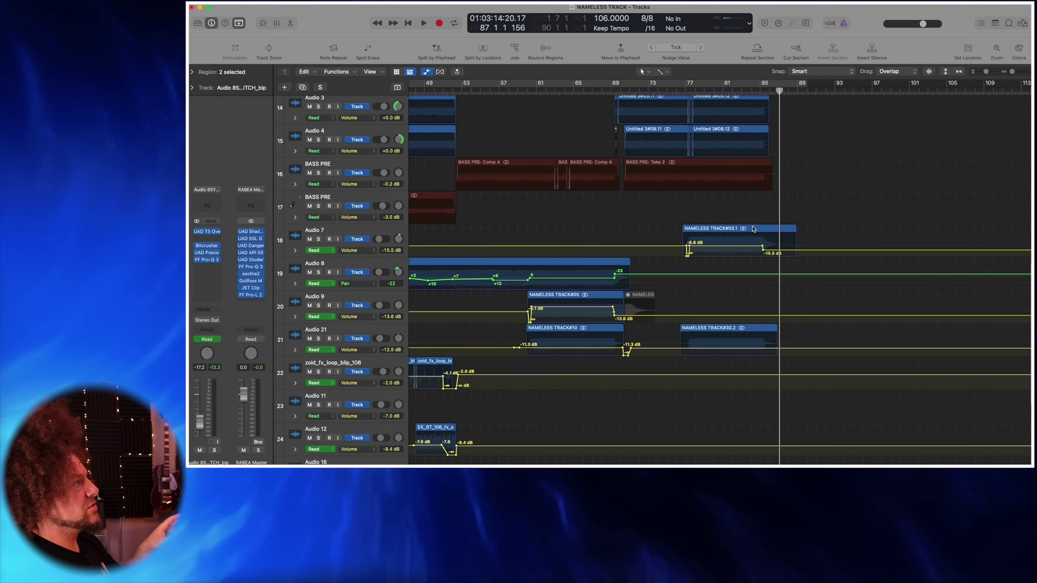
scroll(706, 252, down, 5)
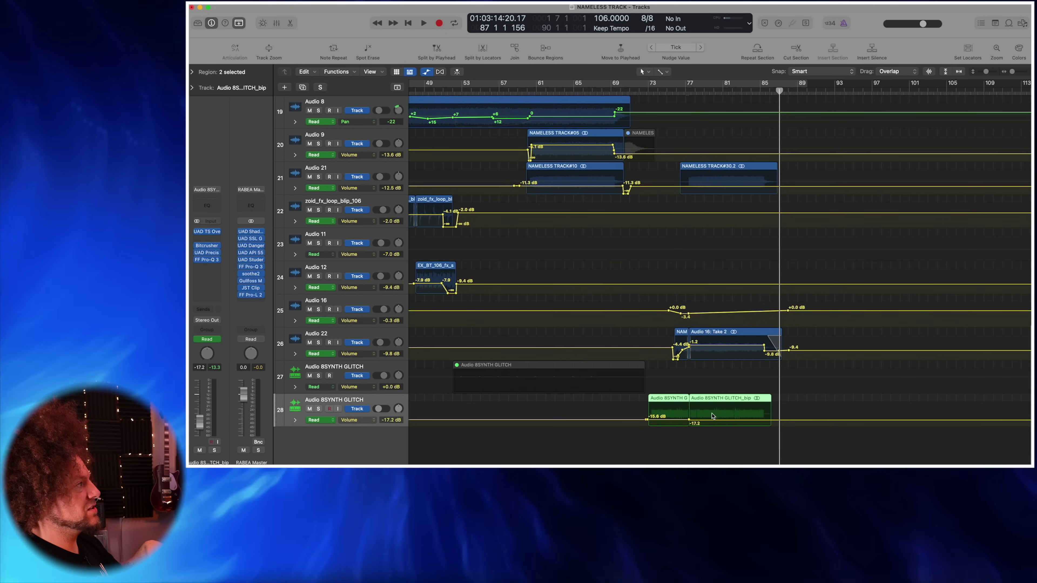
scroll(700, 414, up, 5)
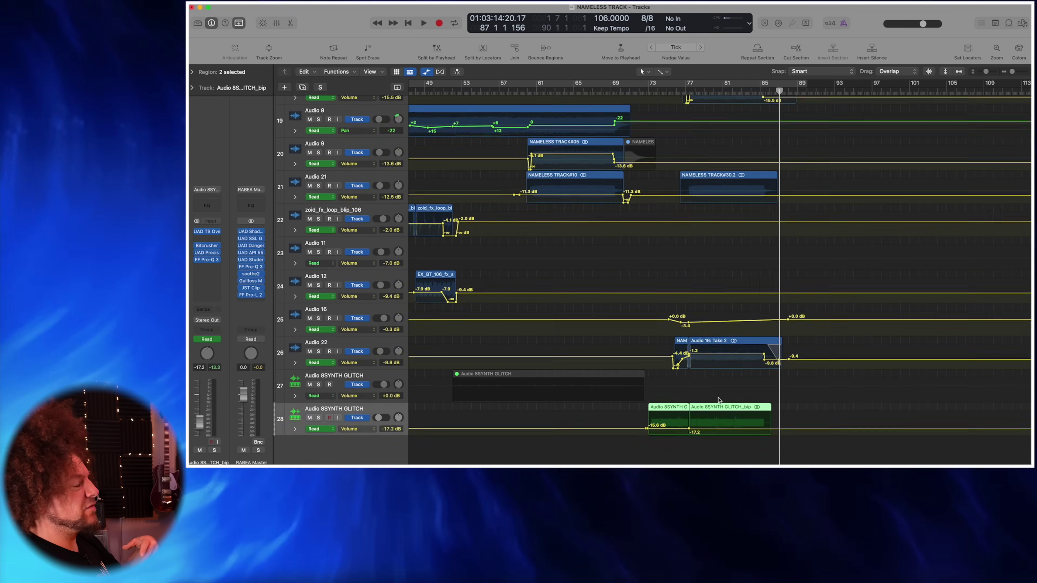
Step: Solo the KONTAKT_bip hit on track 9 from bar 85, and clear the solo to replay the ending in the full mix
scroll(723, 395, up, 10)
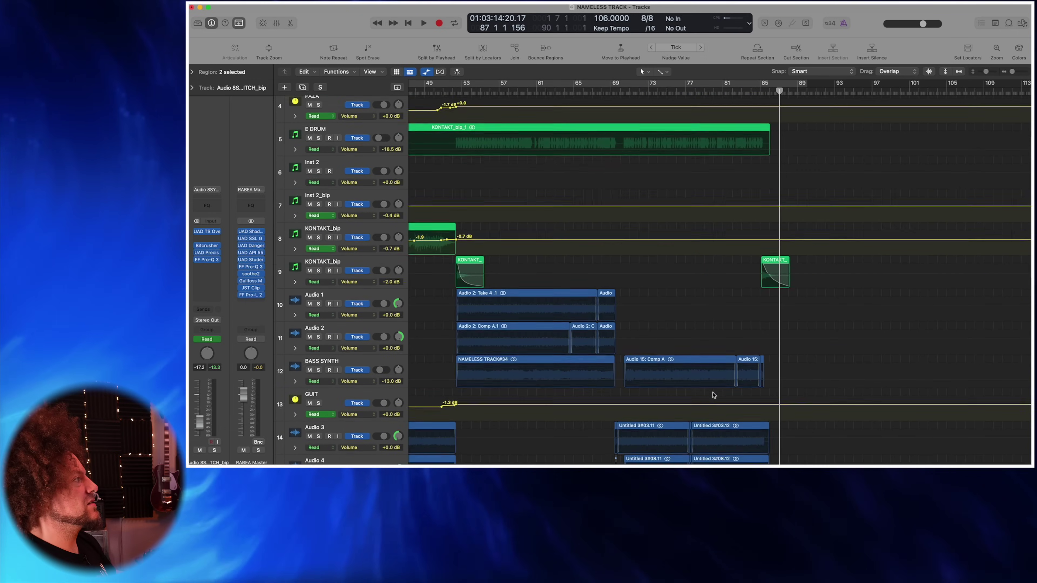
click(762, 91)
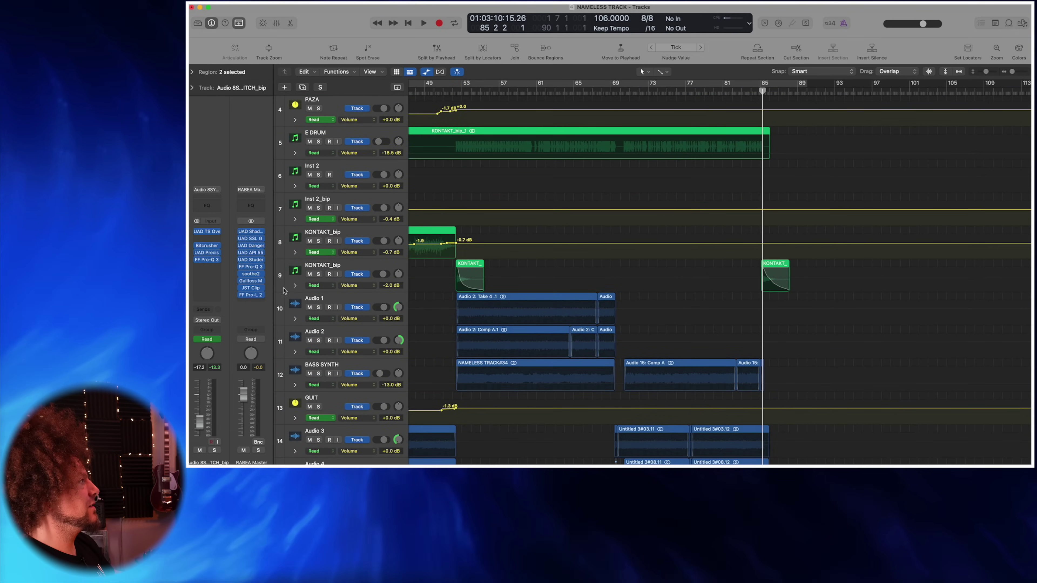
click(319, 275)
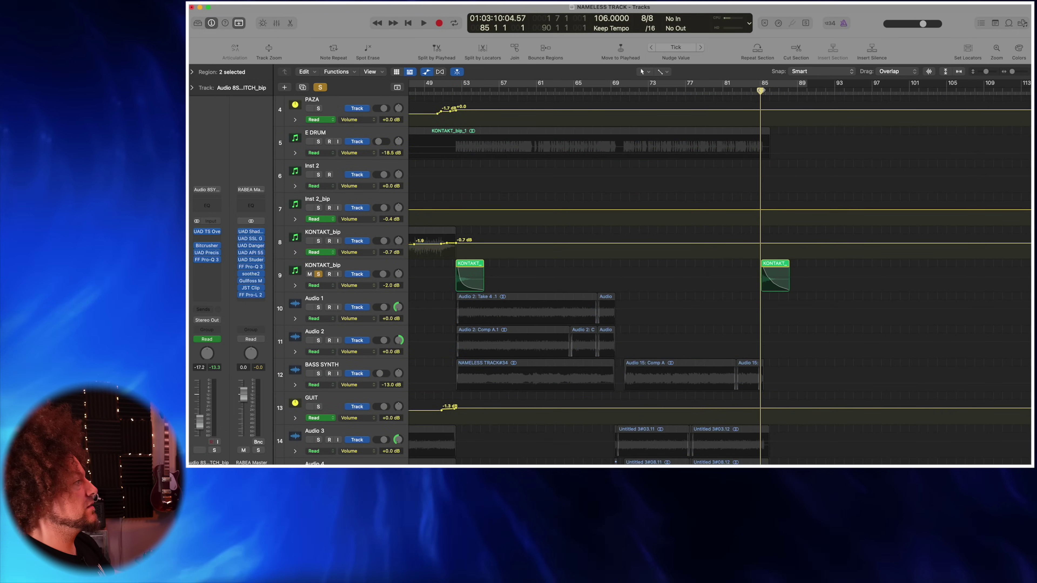
key(space)
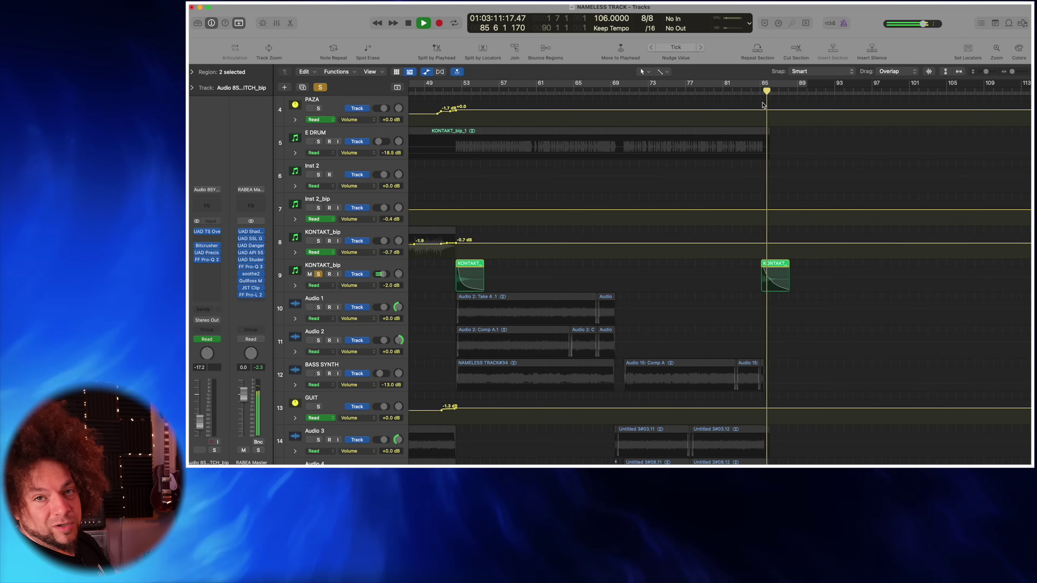
key(space)
click(320, 87)
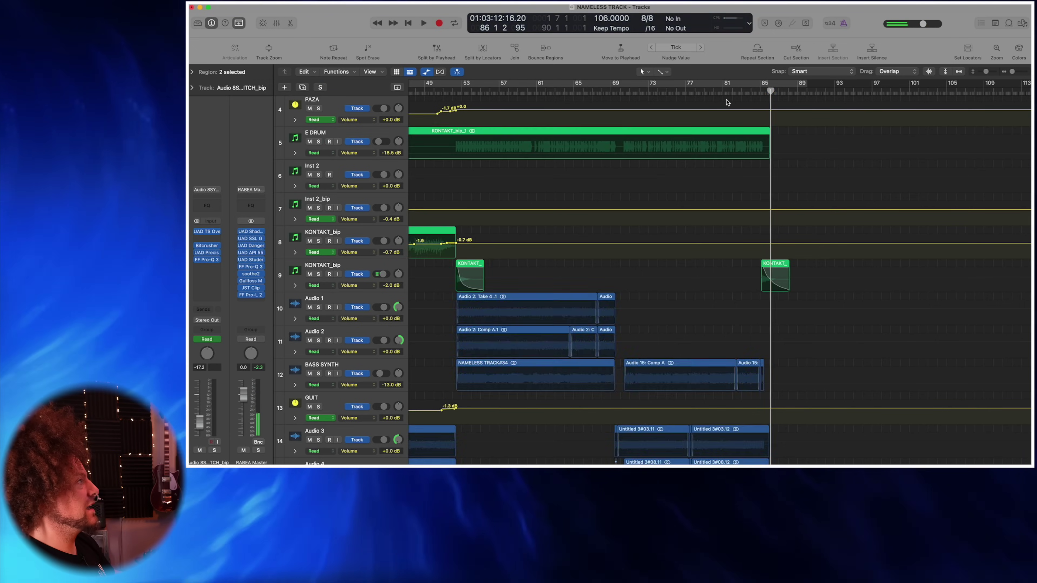
double_click(752, 92)
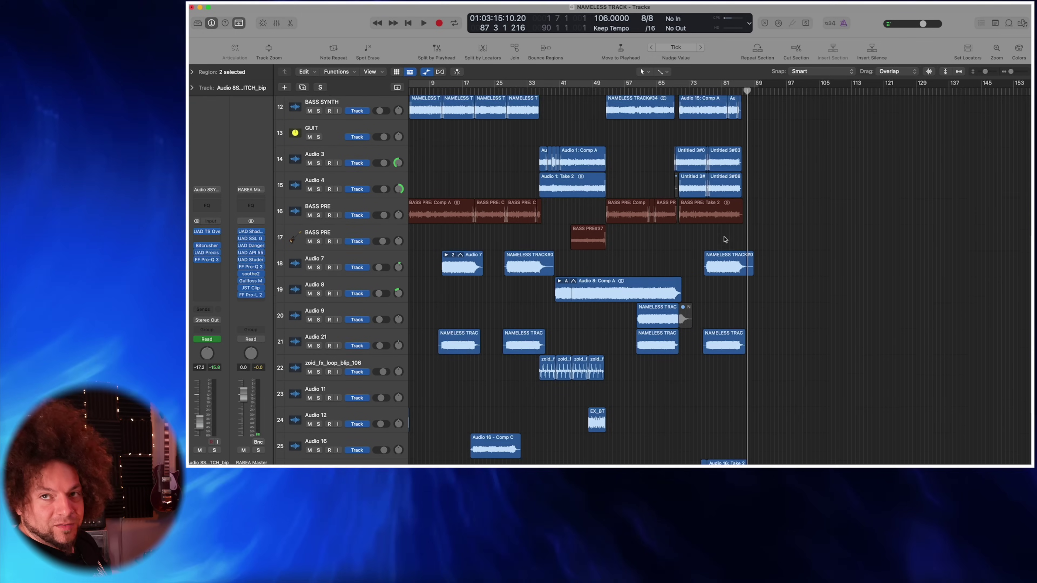
Step: Review the whole arrangement, from the KONTAKT and guitar tracks to the bass, effect and synth glitch layers
scroll(725, 239, down, 1)
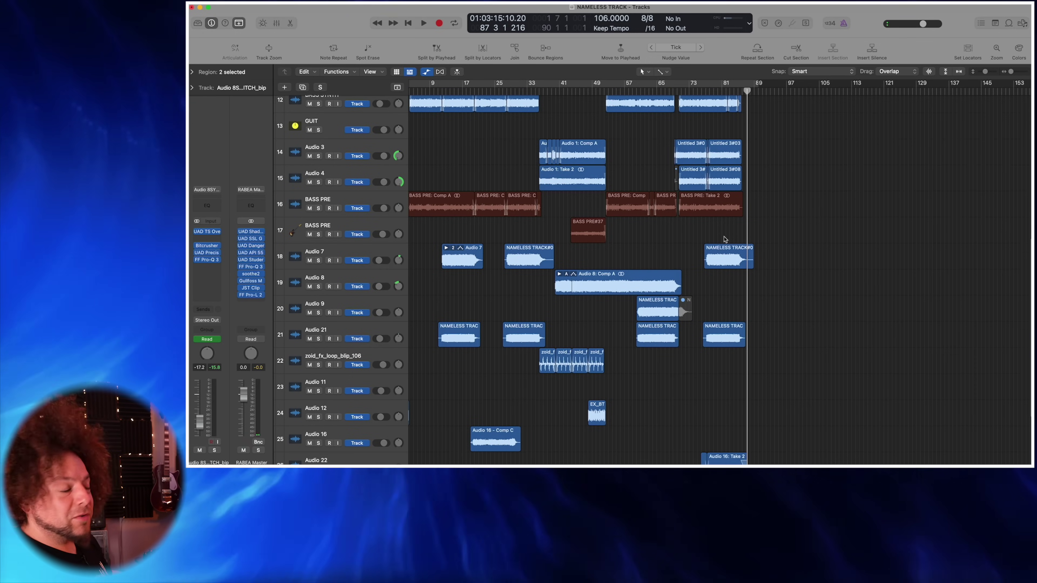
scroll(725, 239, up, 5)
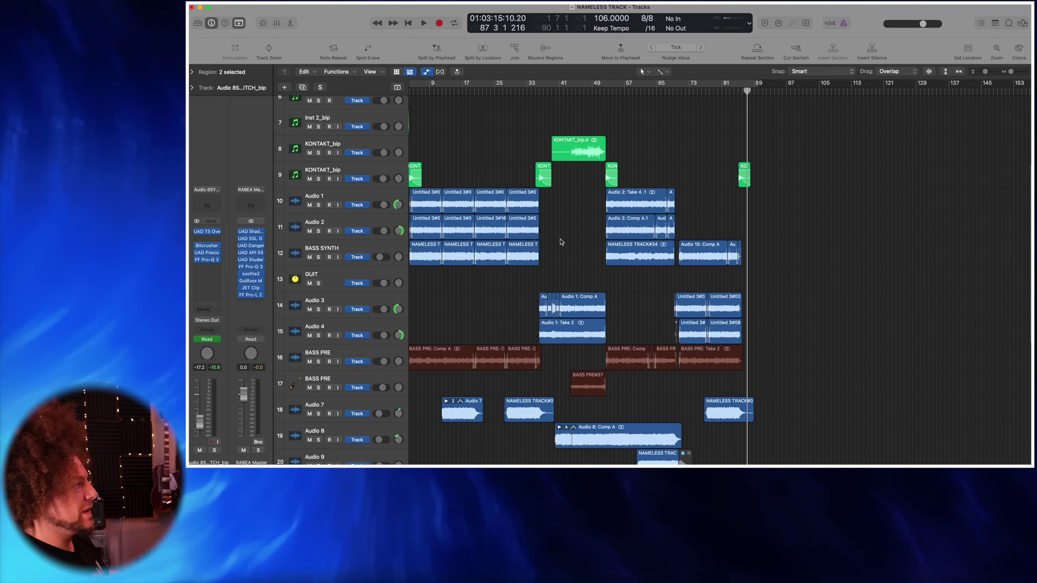
scroll(561, 241, down, 8)
scroll(560, 207, up, 4)
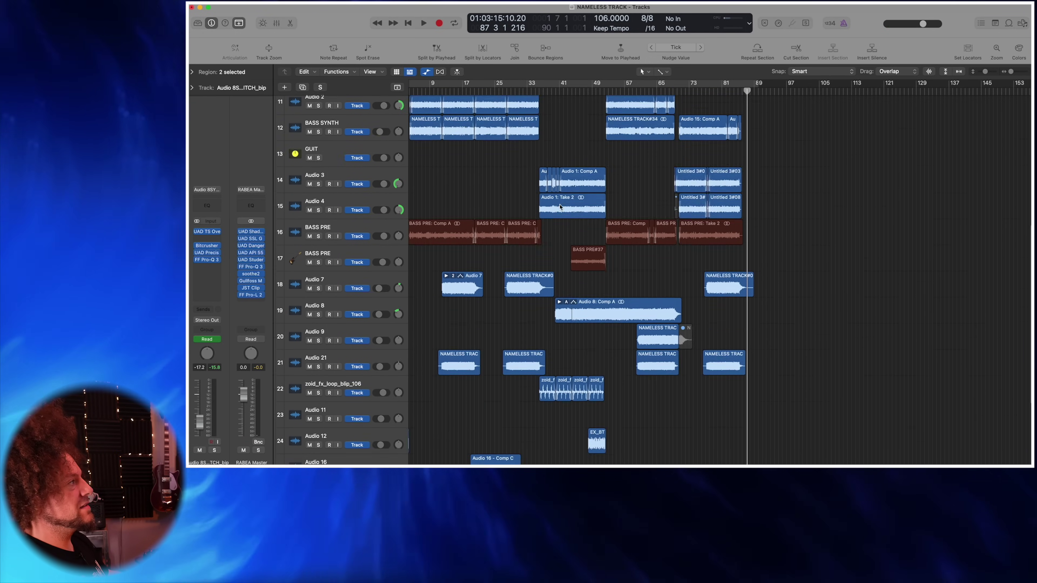
scroll(560, 206, up, 2)
scroll(494, 242, down, 6)
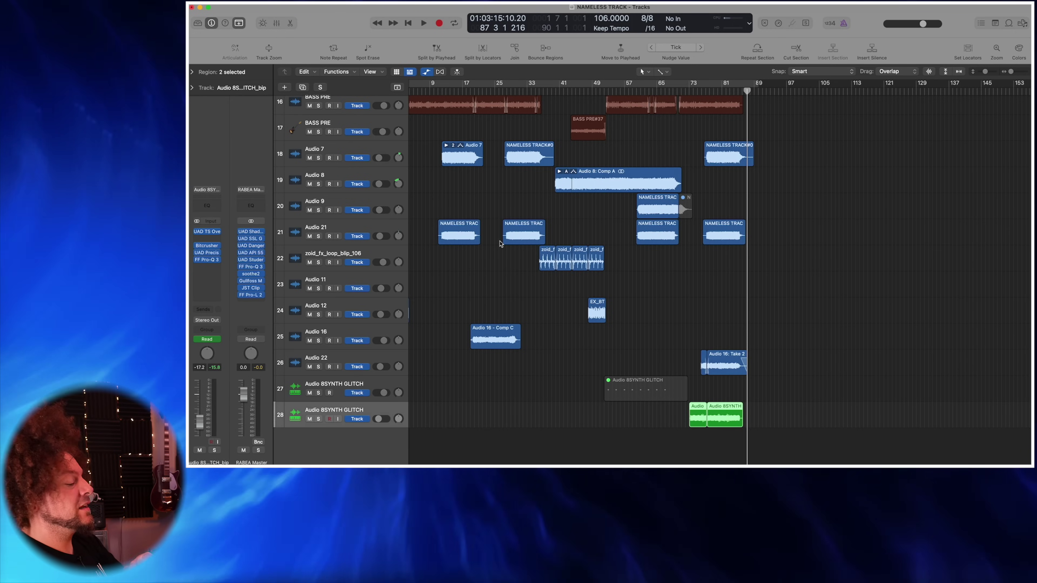
scroll(501, 247, up, 15)
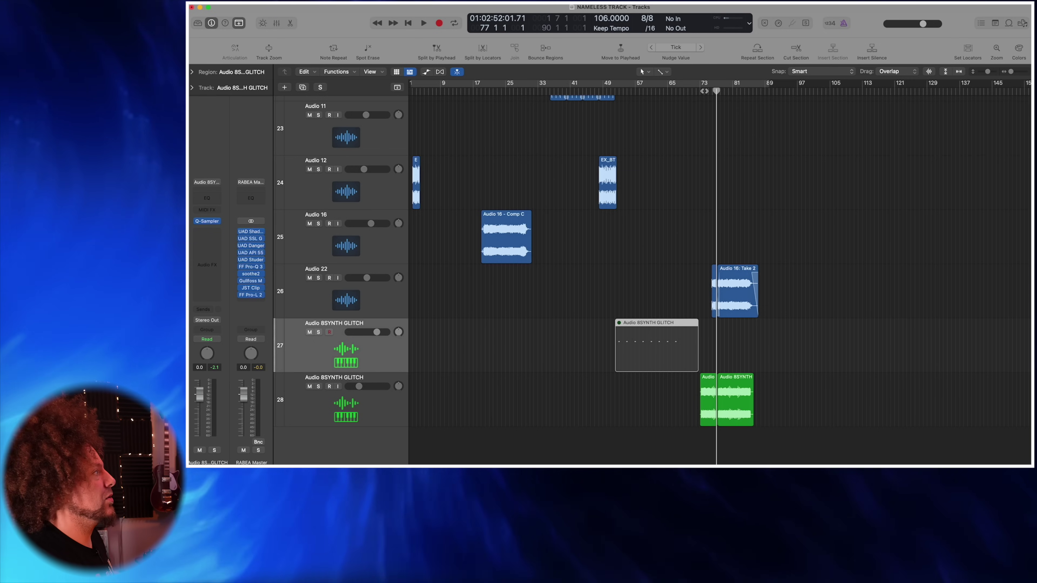
scroll(722, 181, down, 6)
scroll(657, 154, right, 2)
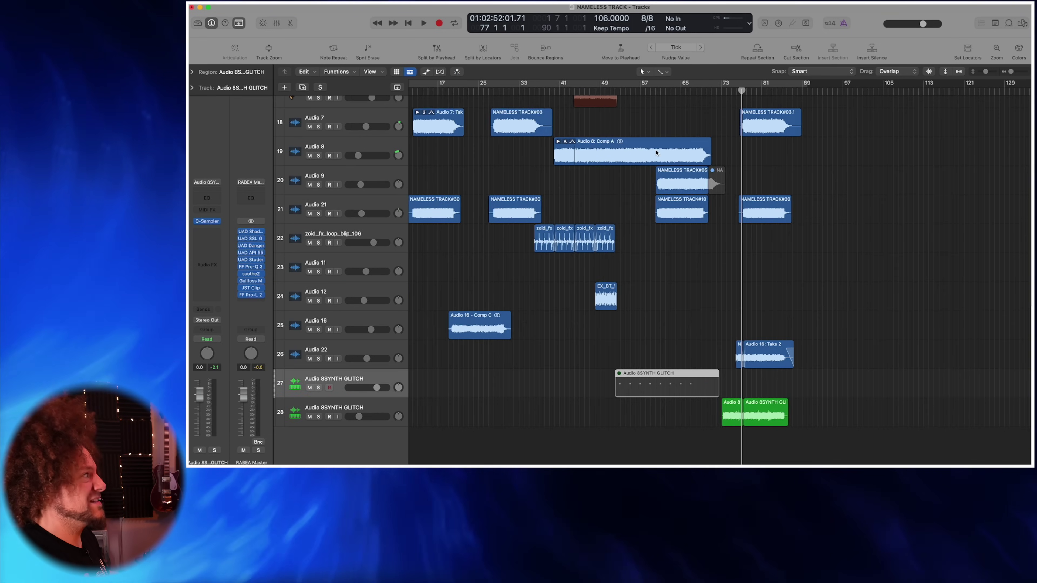
scroll(656, 152, down, 3)
Step: Show the track automation, examine the effect layers' volume and pan curves, and briefly check the mixer
key(x)
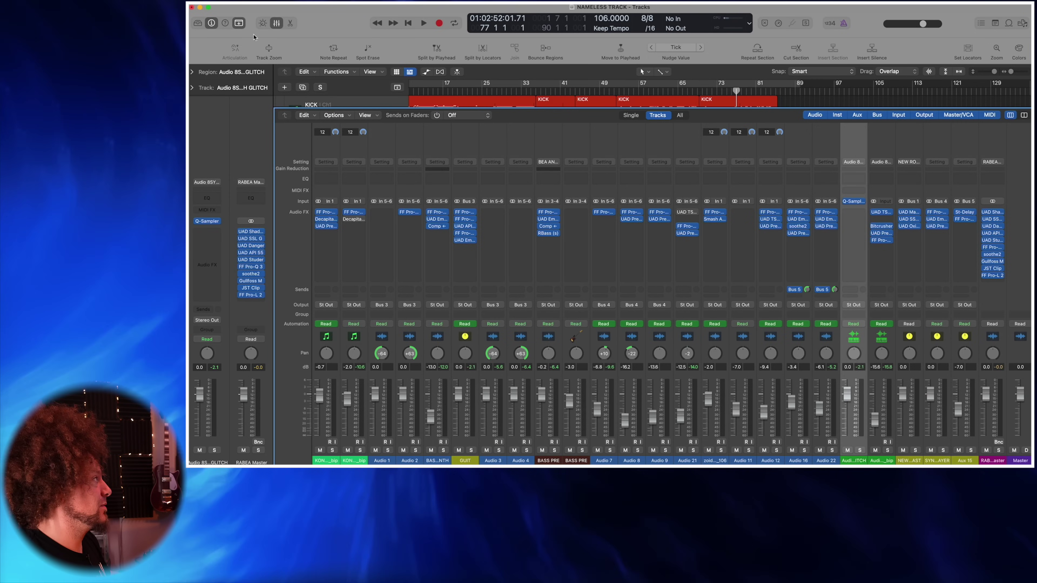
click(277, 25)
key(a)
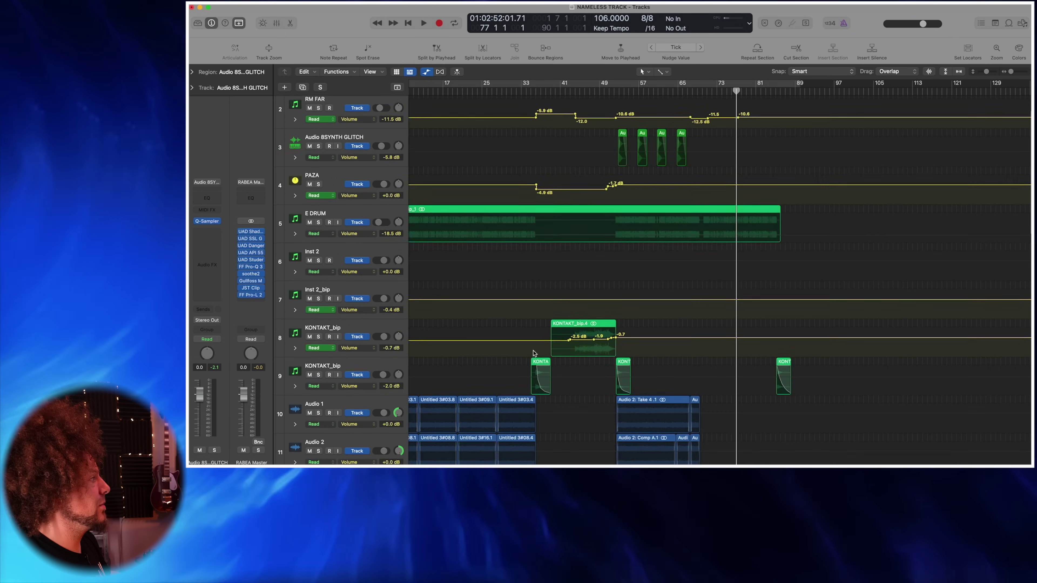
scroll(563, 337, down, 10)
scroll(547, 339, left, 3)
scroll(531, 342, up, 3)
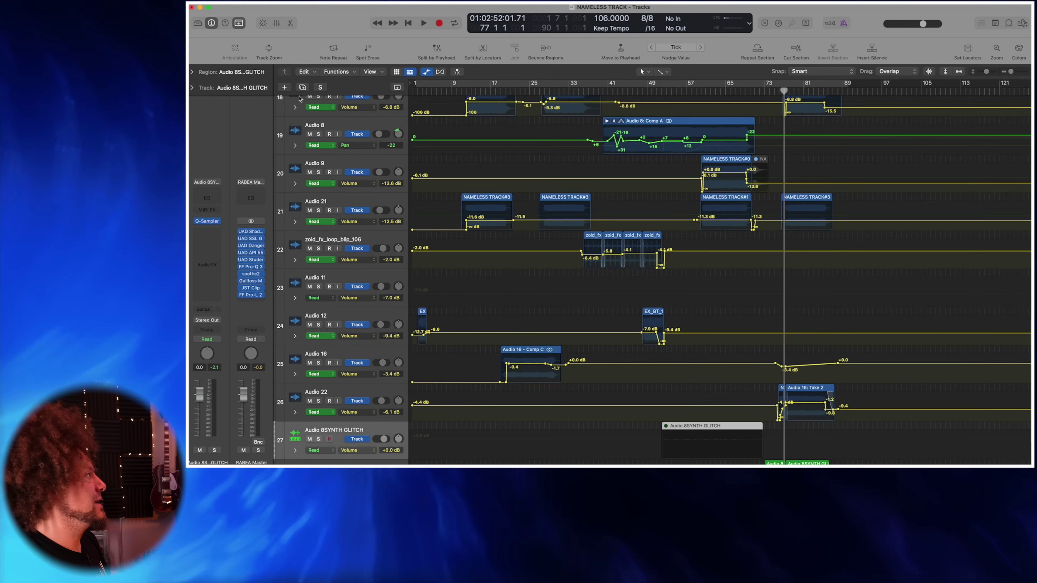
click(277, 24)
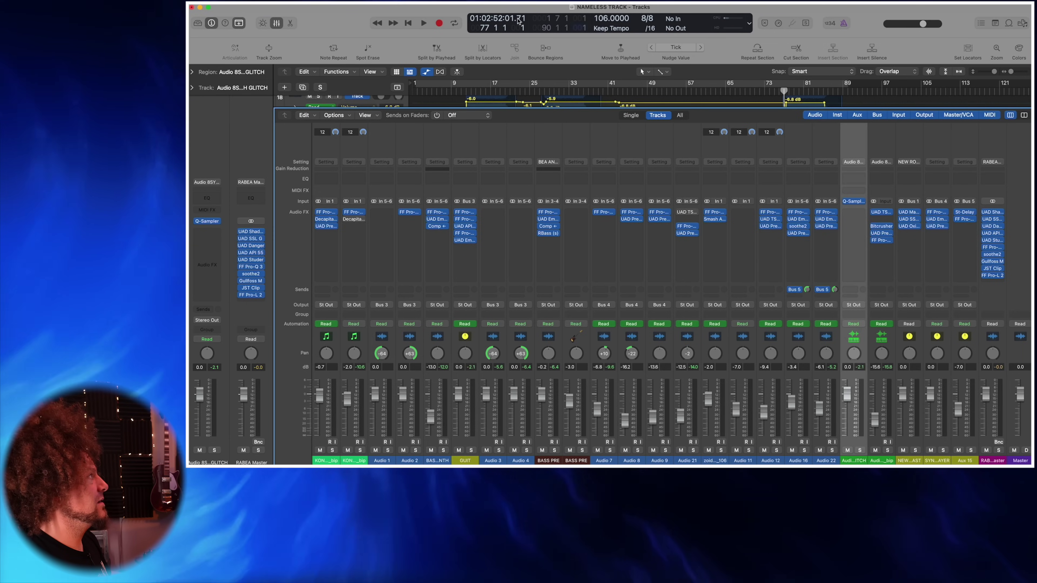
click(277, 24)
Step: Solo the Audio 8SYNTH GLITCH track on track 28 and play it from about bar 77
scroll(359, 413, down, 5)
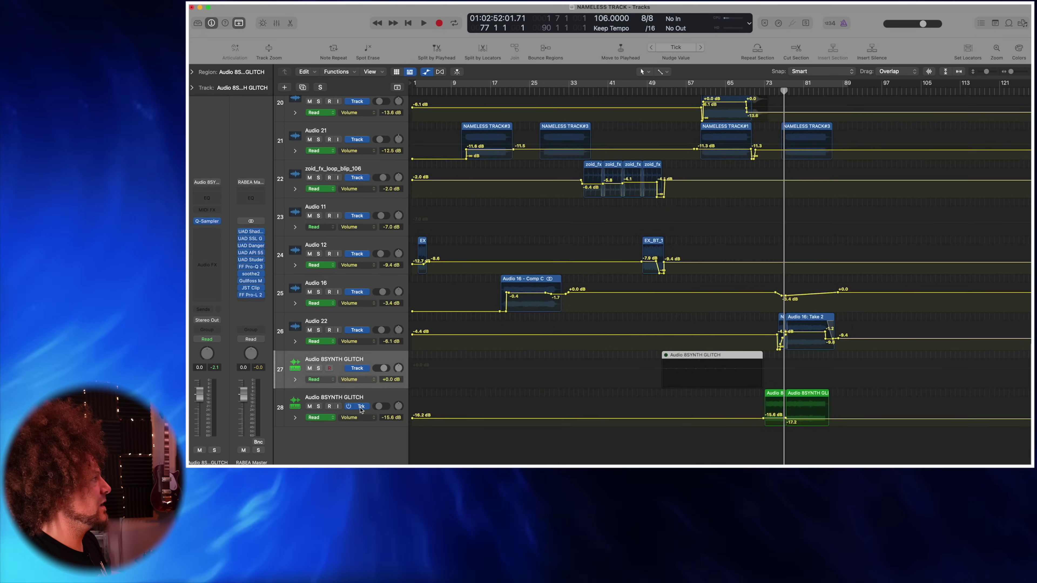
click(370, 401)
click(318, 406)
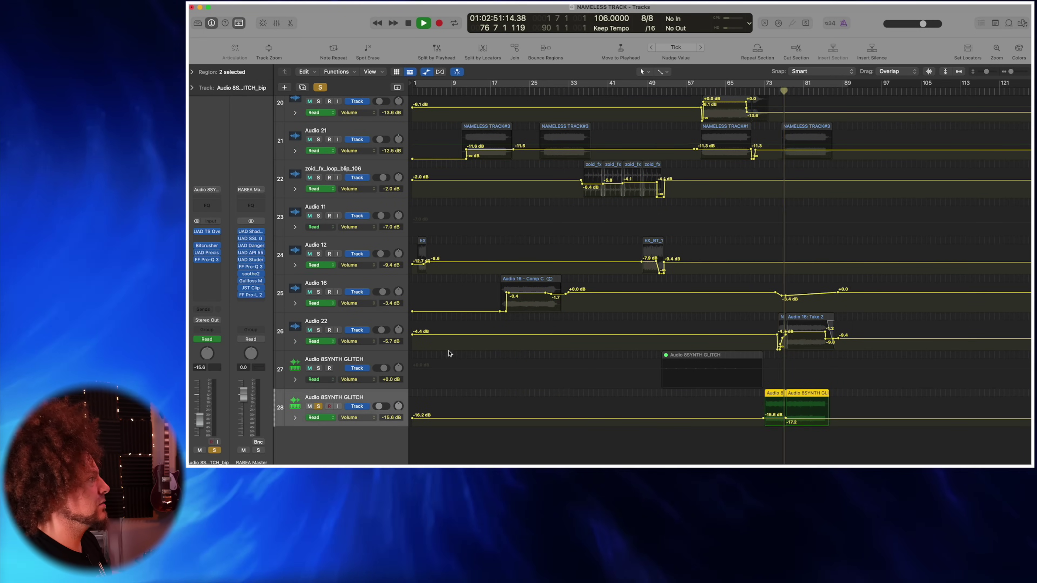
key(space)
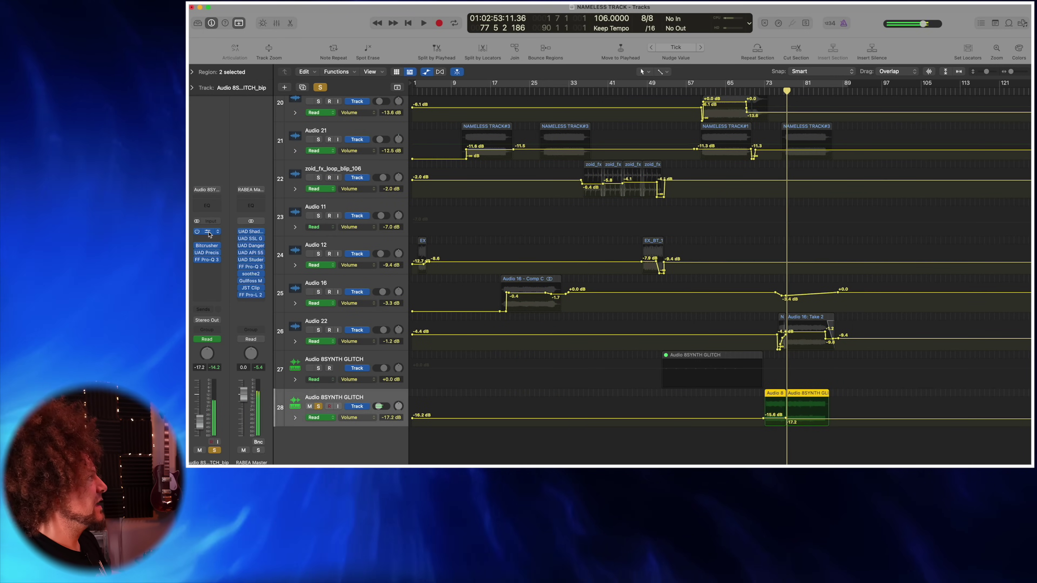
Step: Open the glitch track's UAD TS Overdrive, and audition the track with all effects bypassed and with only the overdrive enabled
click(208, 232)
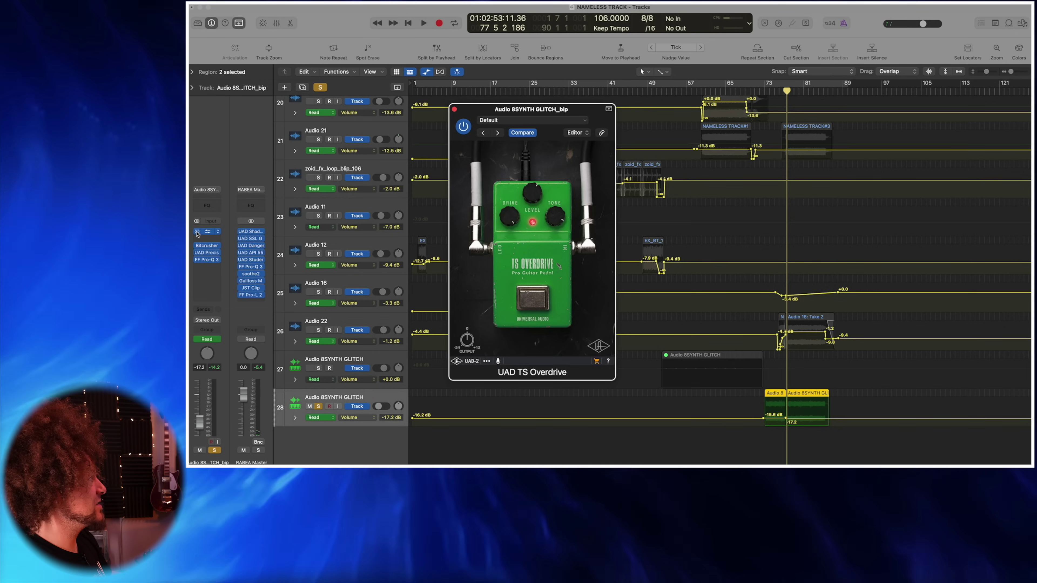
key(space)
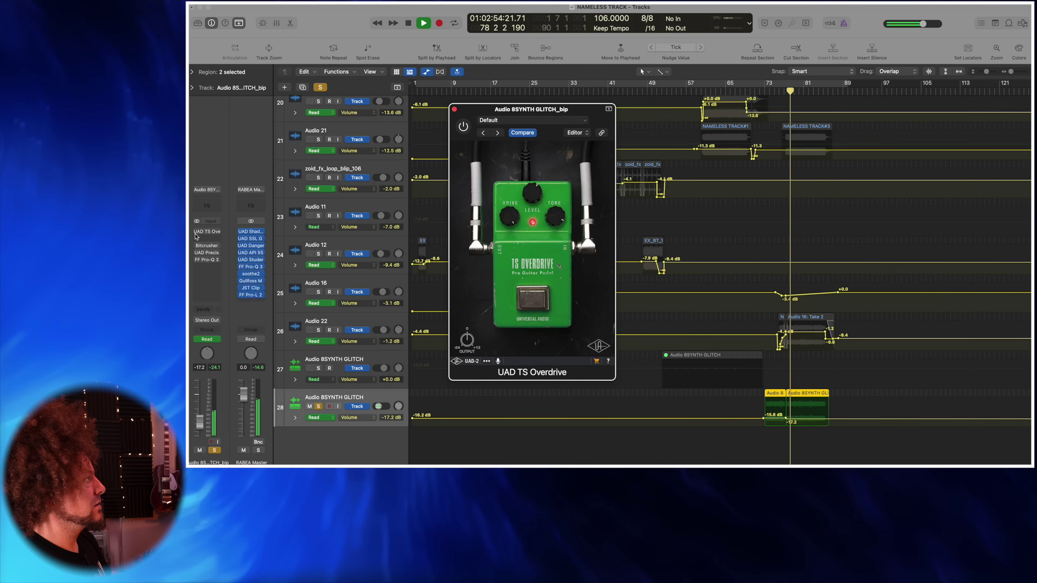
key(space)
key(space)
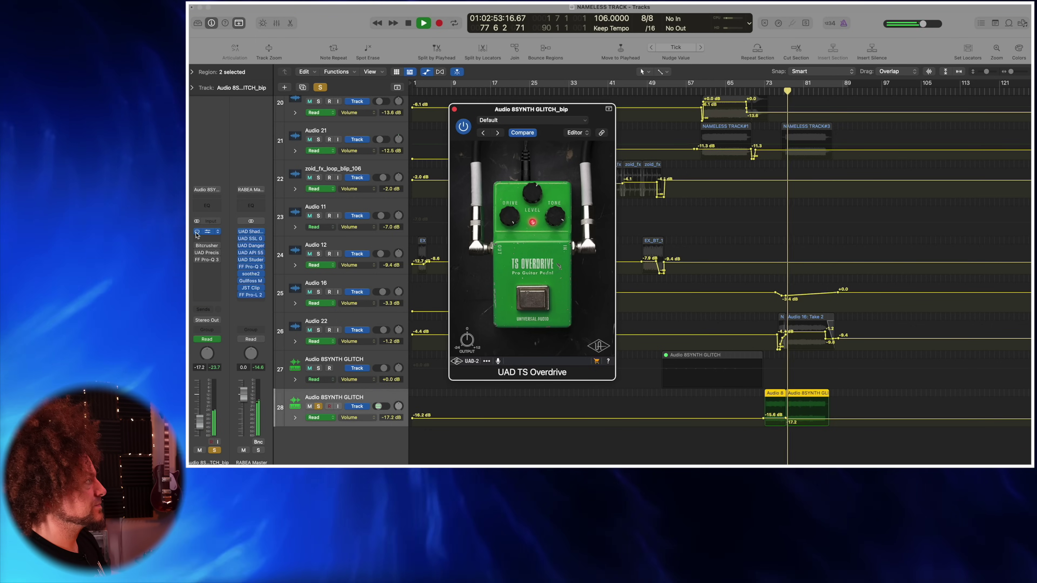
key(space)
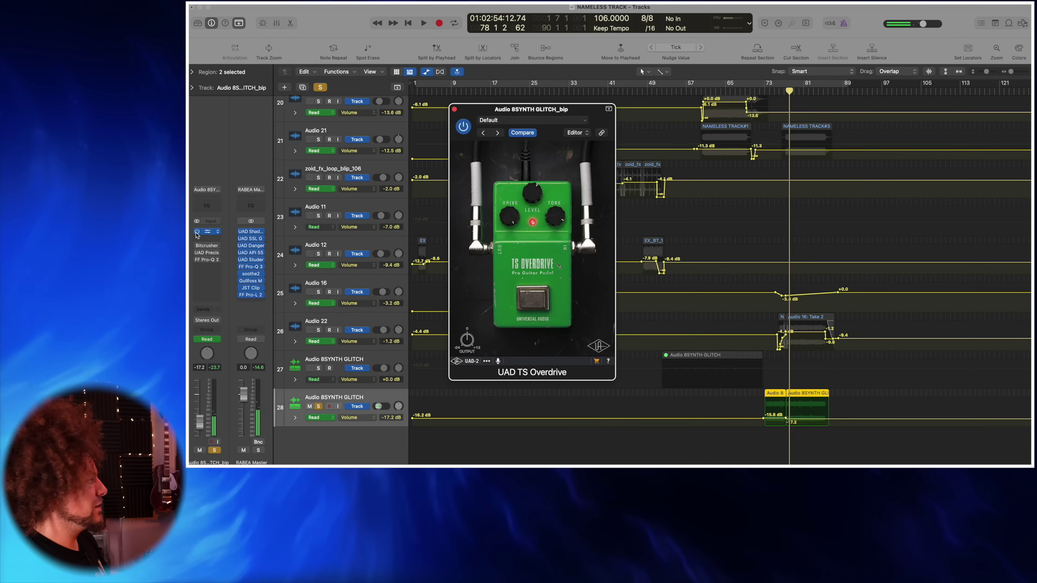
Step: Open the glitch track's Bitcrusher and play the section from bar 77 with it re-enabled after the overdrive
click(205, 245)
key(space)
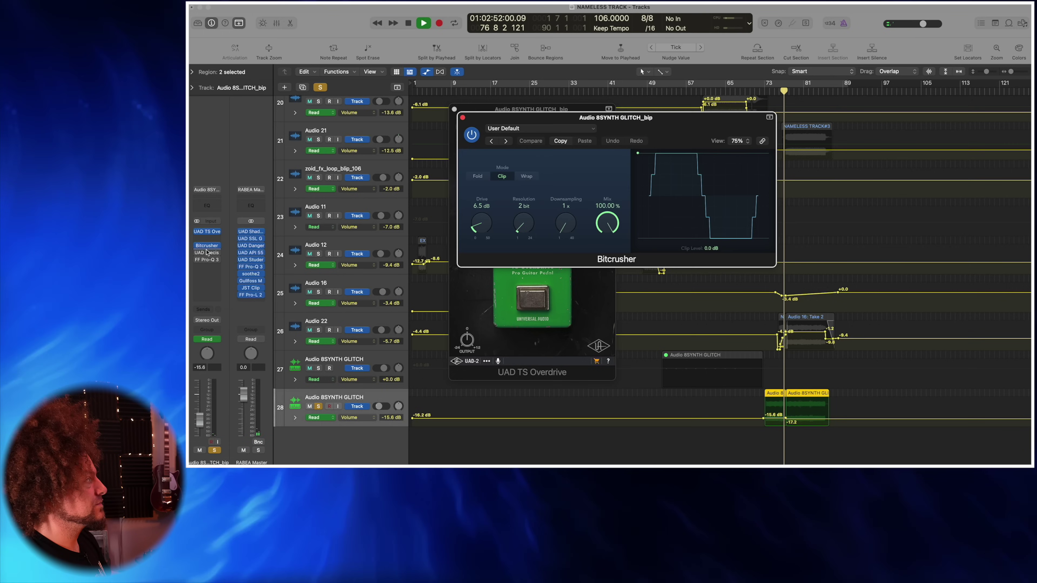
mouse_move(198, 254)
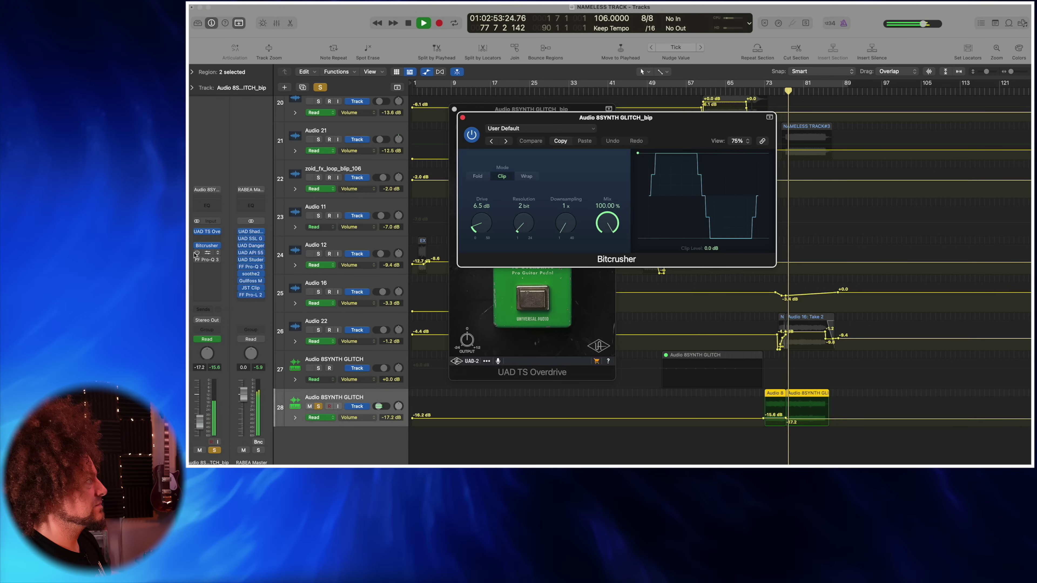
key(space)
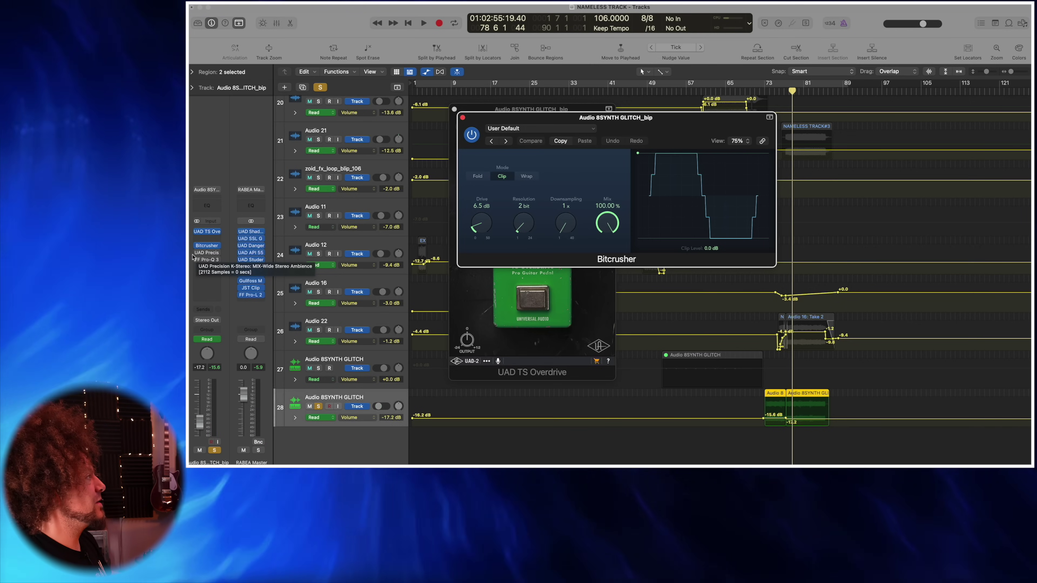
Step: Open UAD Precision K-Stereo and FF Pro-Q 3 in turn, and audition the glitch track with each re-enabled
click(198, 253)
key(space)
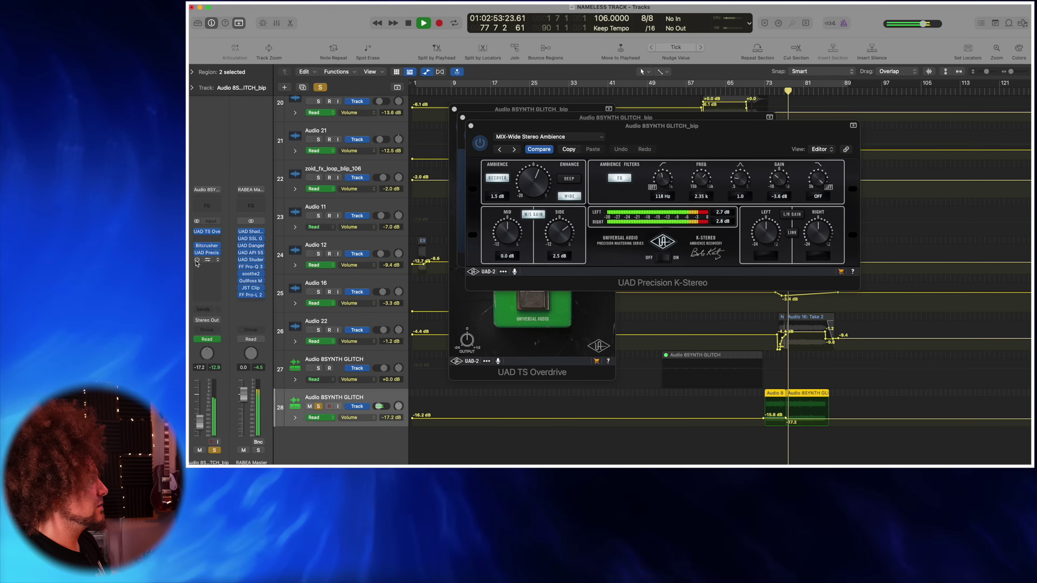
click(205, 261)
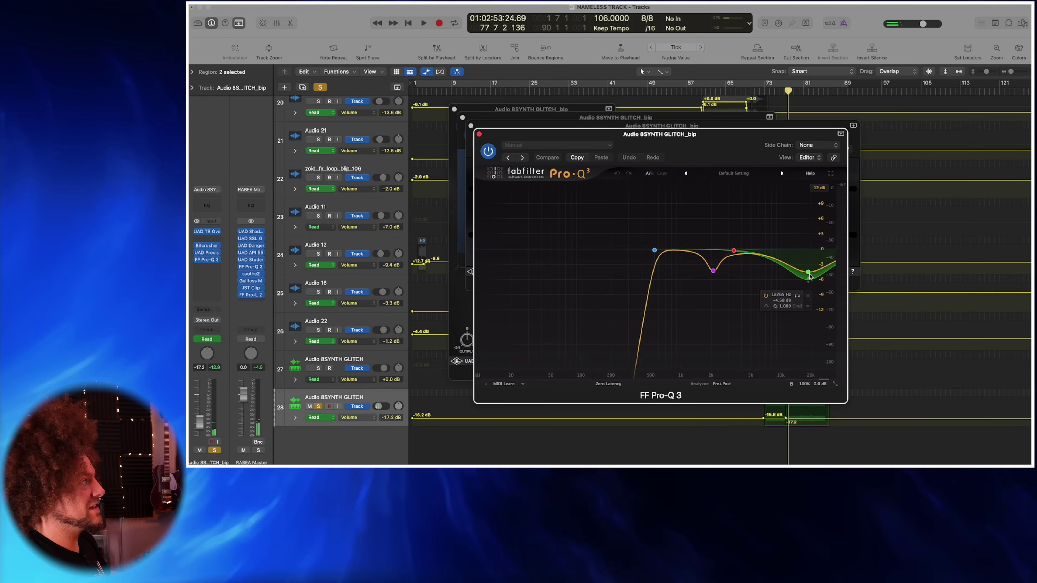
key(space)
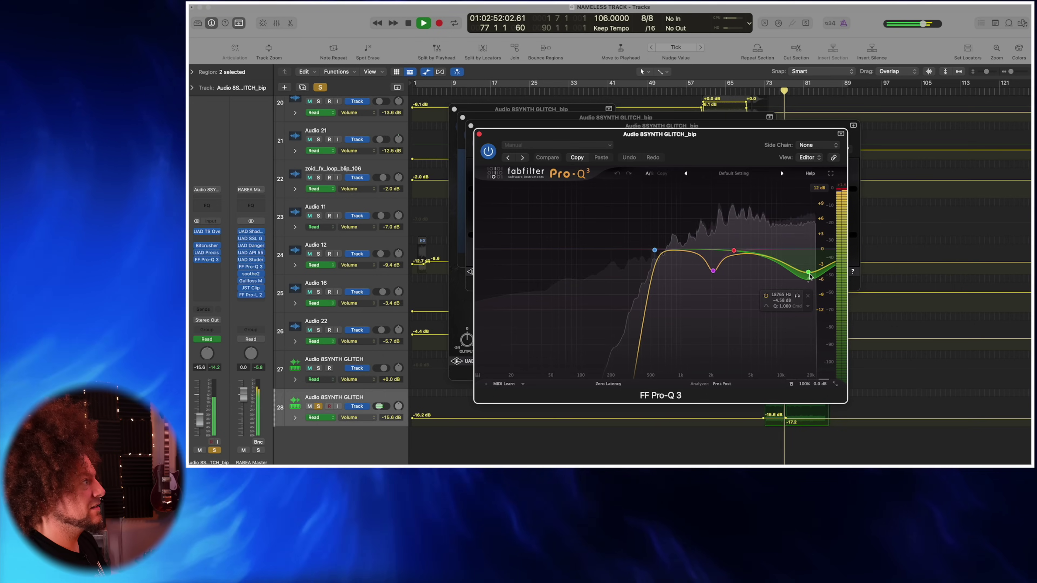
Step: Clear the solo during playback and compare the full mix with the glitch track's FF Pro-Q 3 bypassed and enabled
click(320, 88)
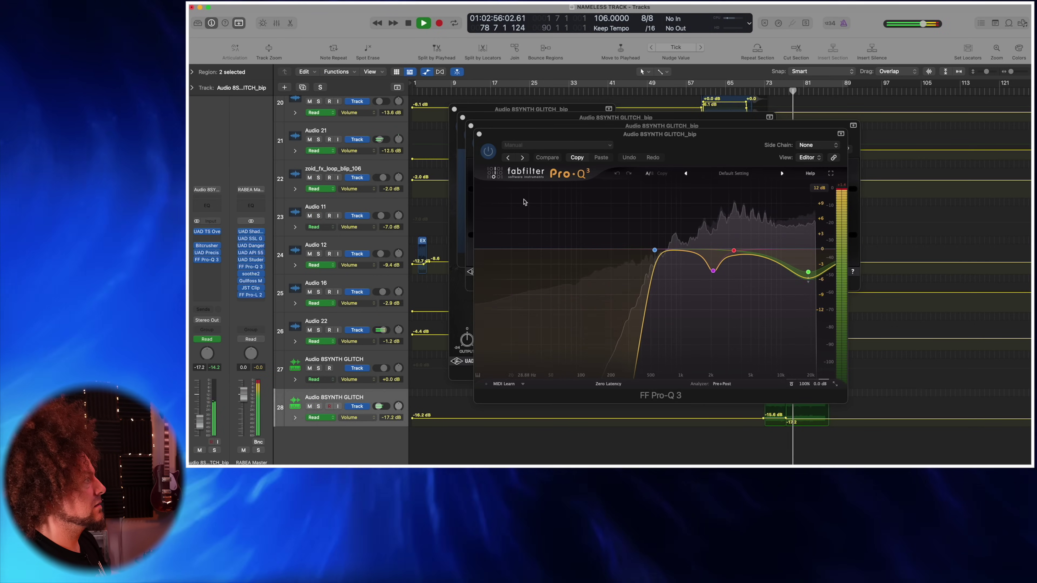
click(488, 152)
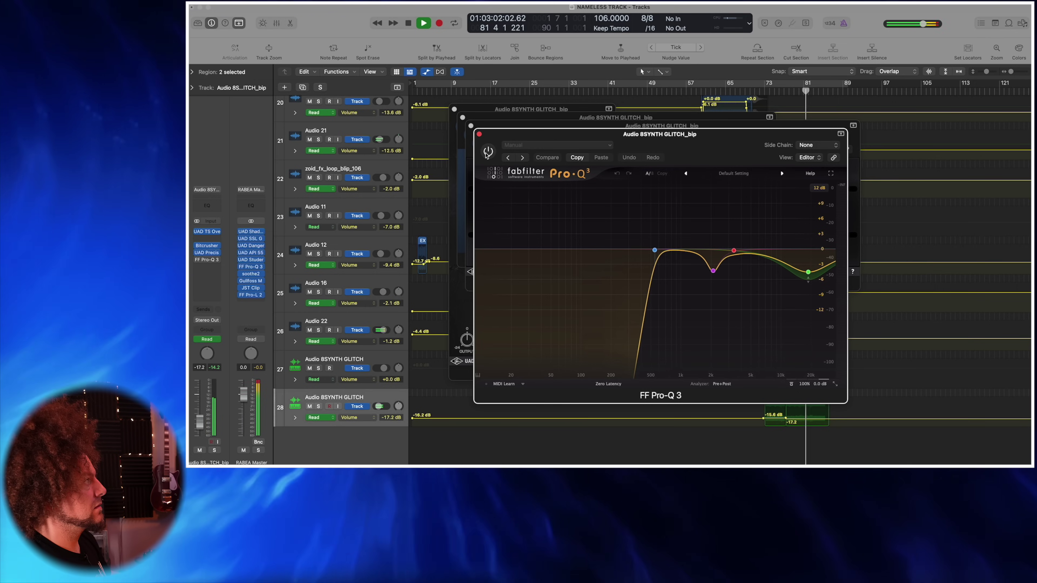
click(488, 152)
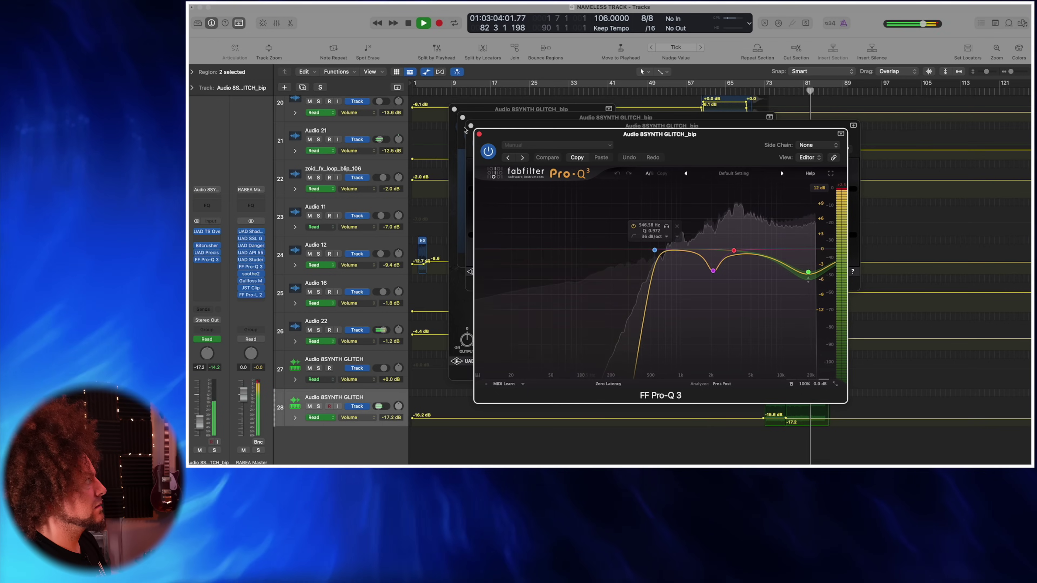
Step: Close the glitch track's four plug-in windows and stop playback
click(479, 133)
click(471, 125)
click(462, 118)
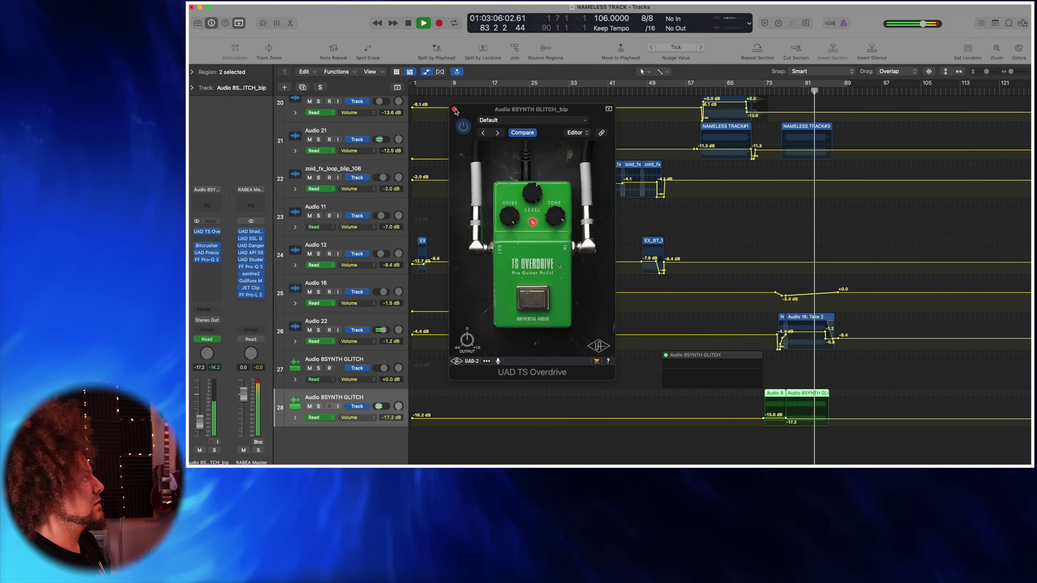
click(454, 109)
key(space)
Step: Show the mixer and open the master bus's UAD Shadow Hills, SSL G Bus Compressor, Dangerous BAX EQ, API 550A and Studer A800 in turn
key(x)
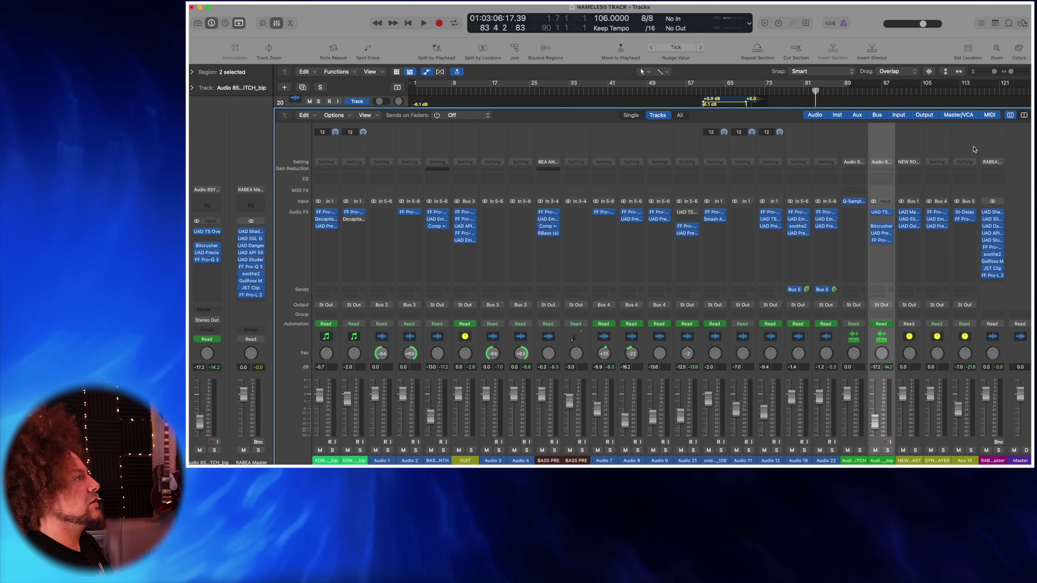
click(990, 140)
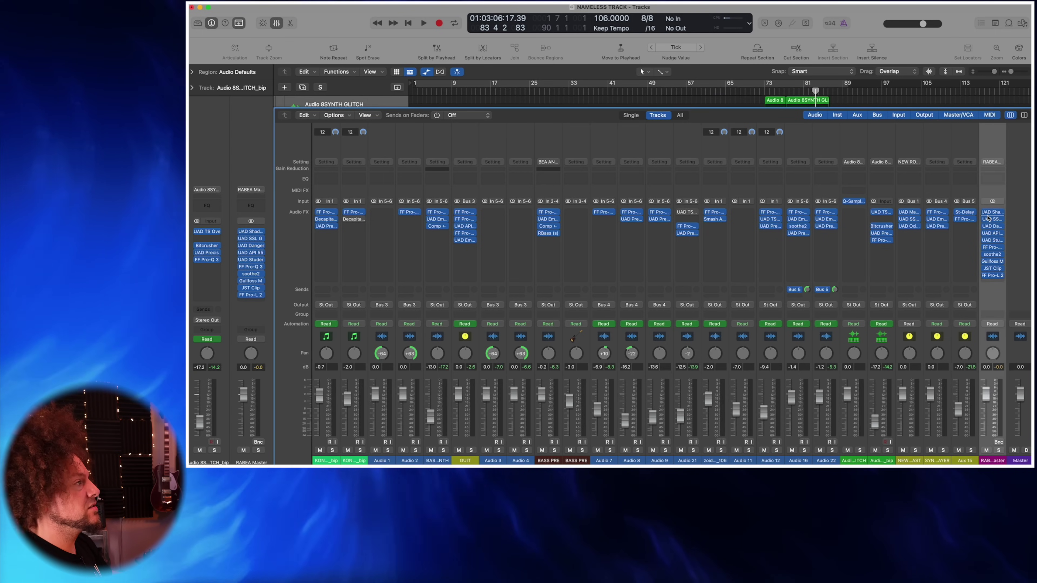
click(993, 213)
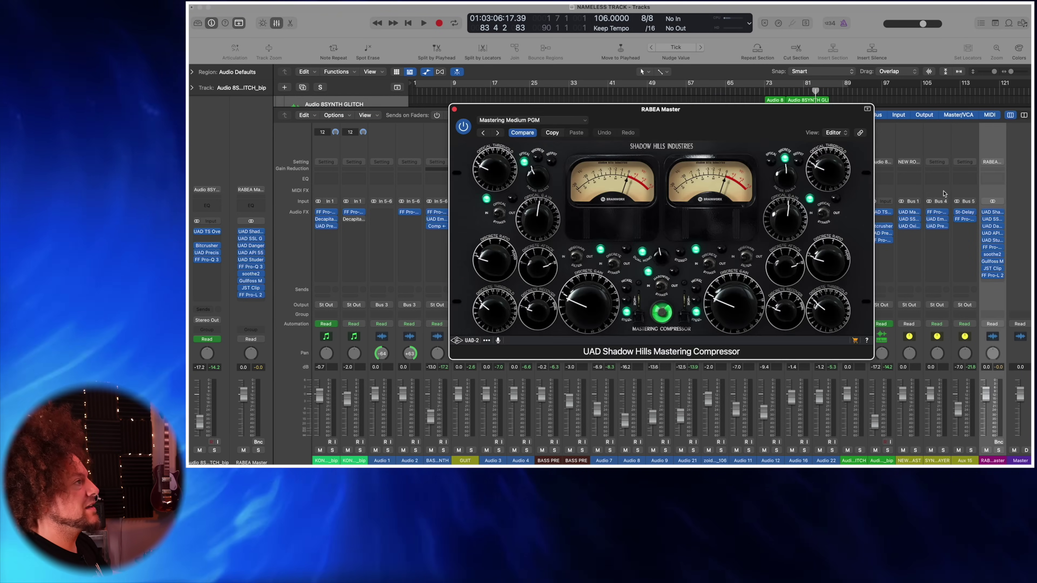
click(993, 219)
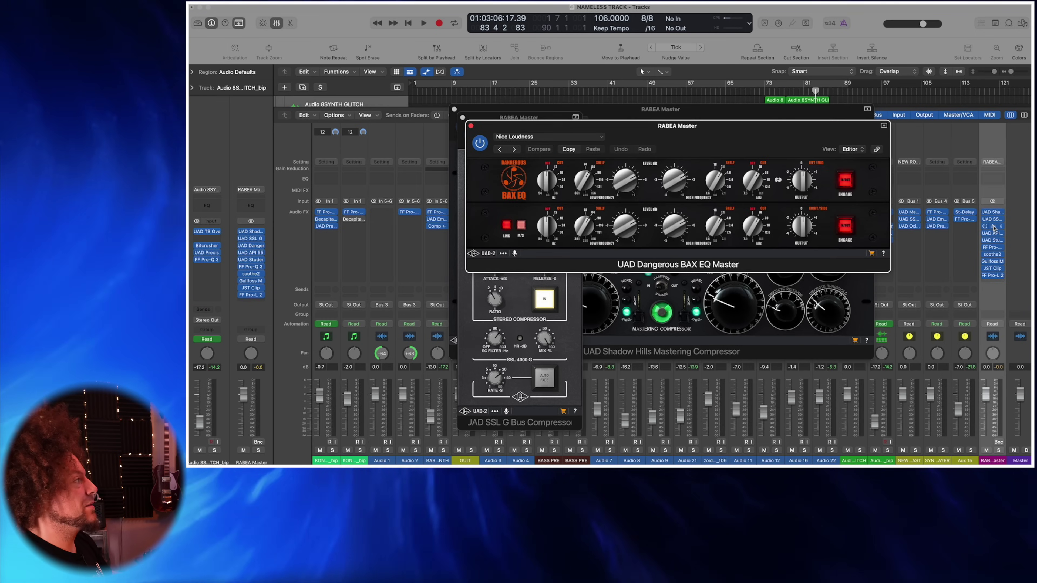
click(994, 235)
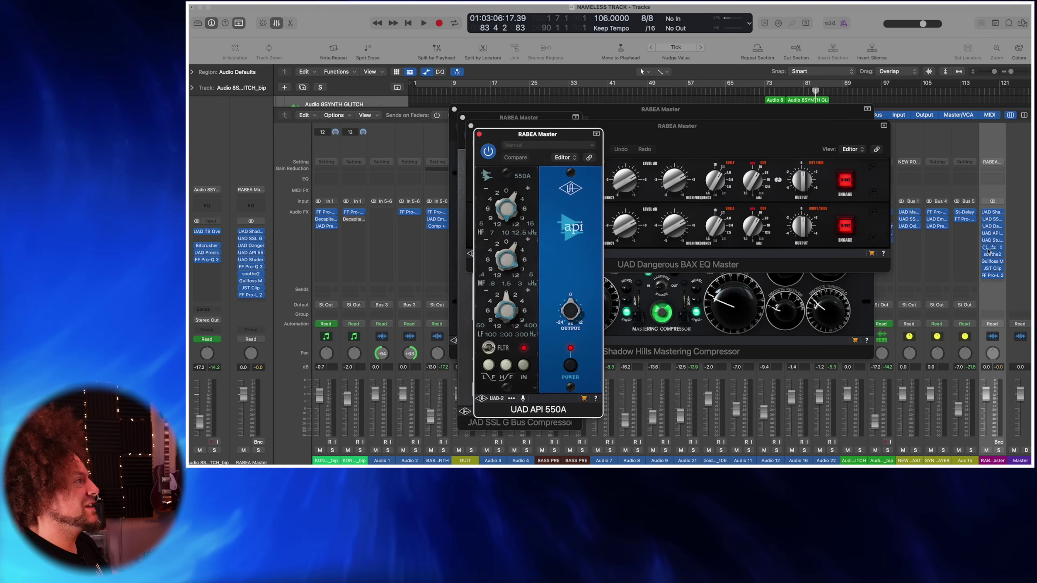
click(994, 241)
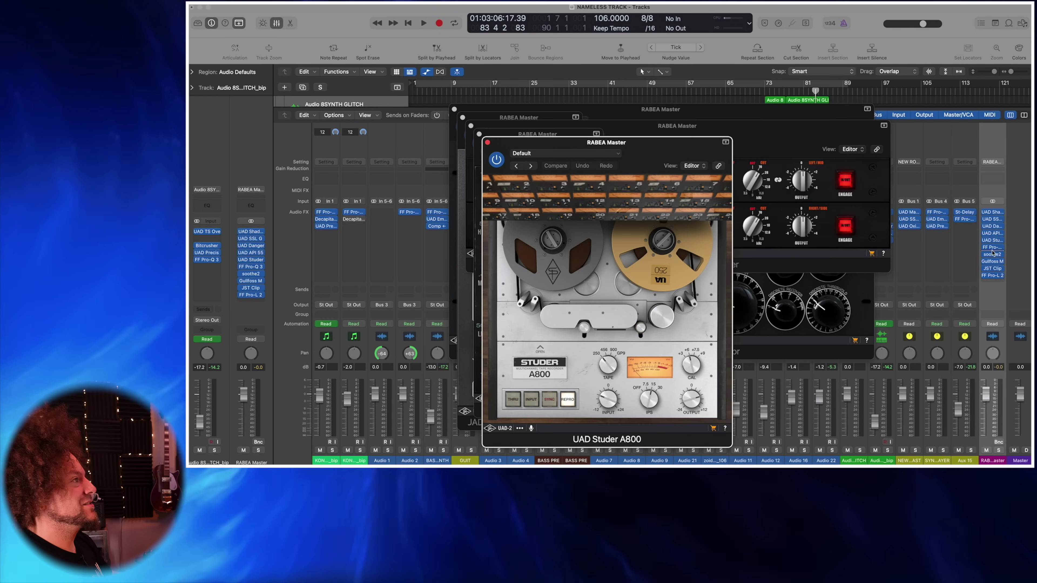
Step: Open the rest of the master bus chain in turn: FF Pro-Q 3, soothe2, Gullfoss Master, JST Clip and FF Pro-L 2
click(993, 248)
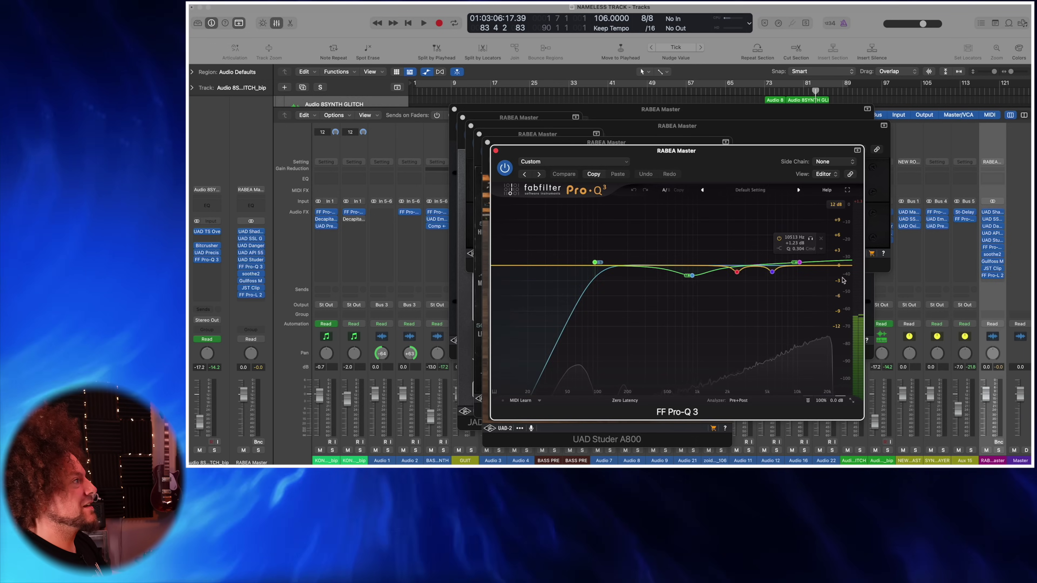
click(994, 255)
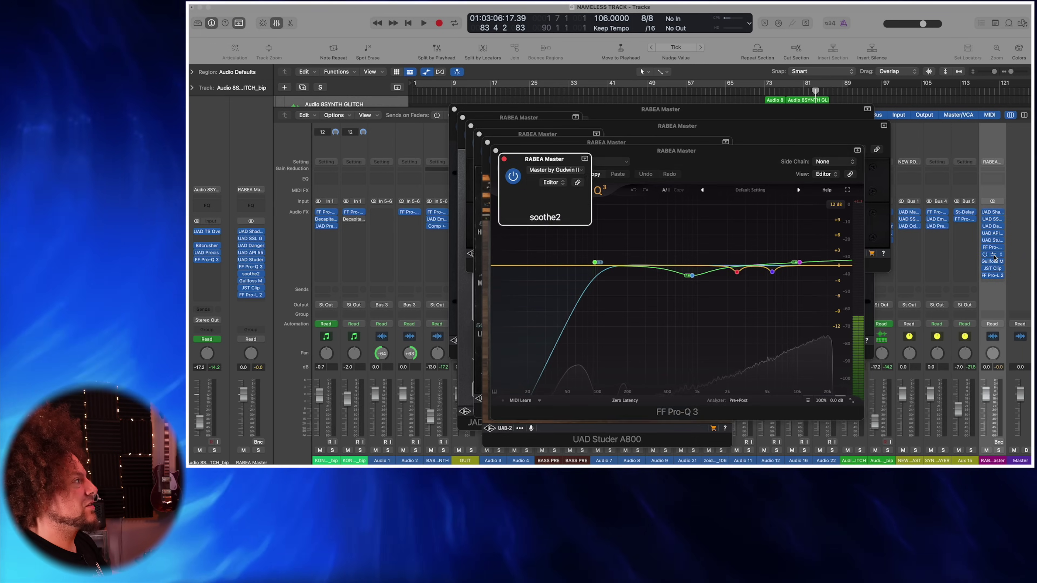
click(993, 262)
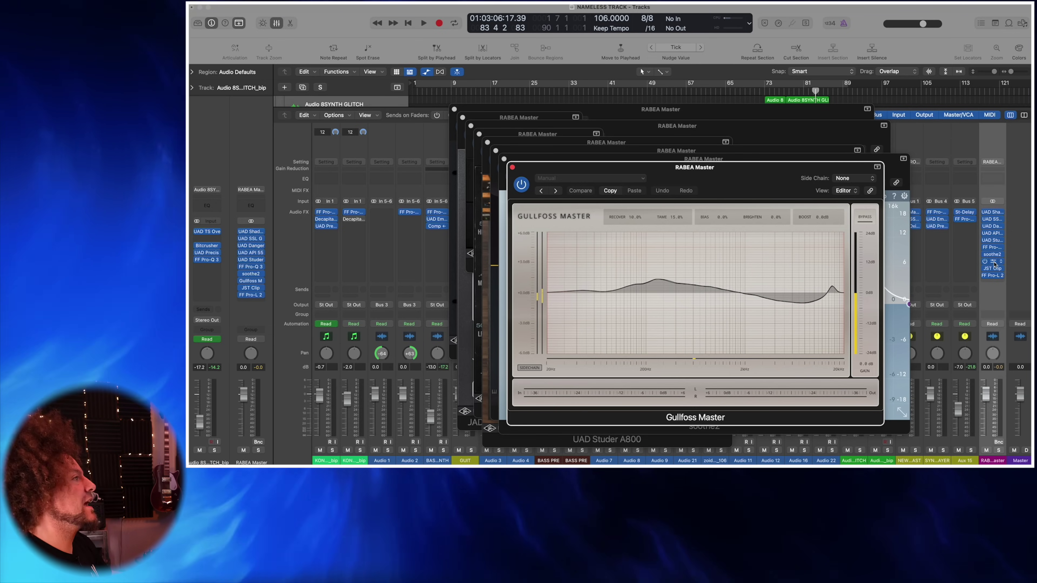
click(995, 263)
key(Escape)
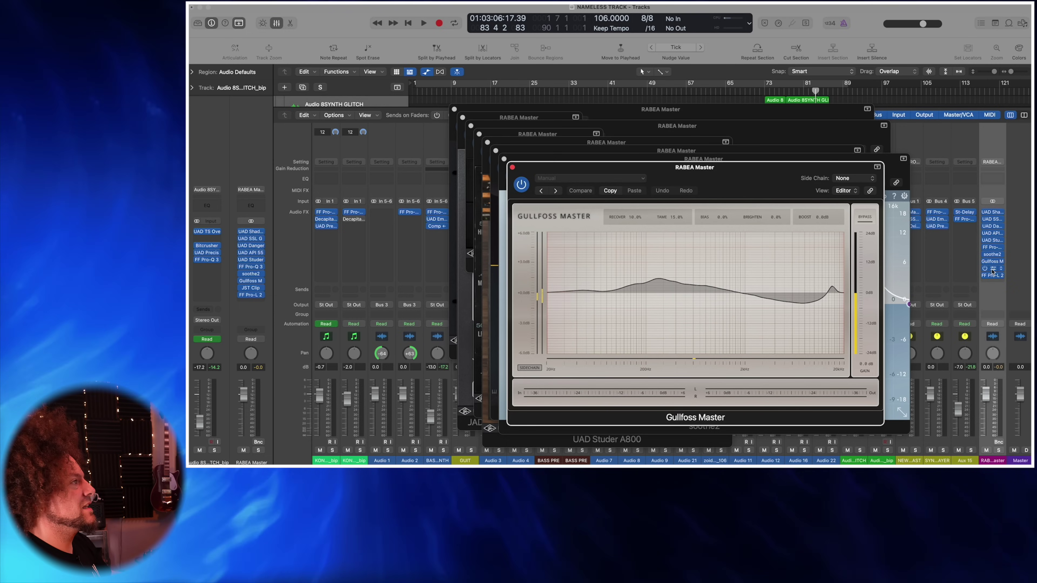
click(992, 268)
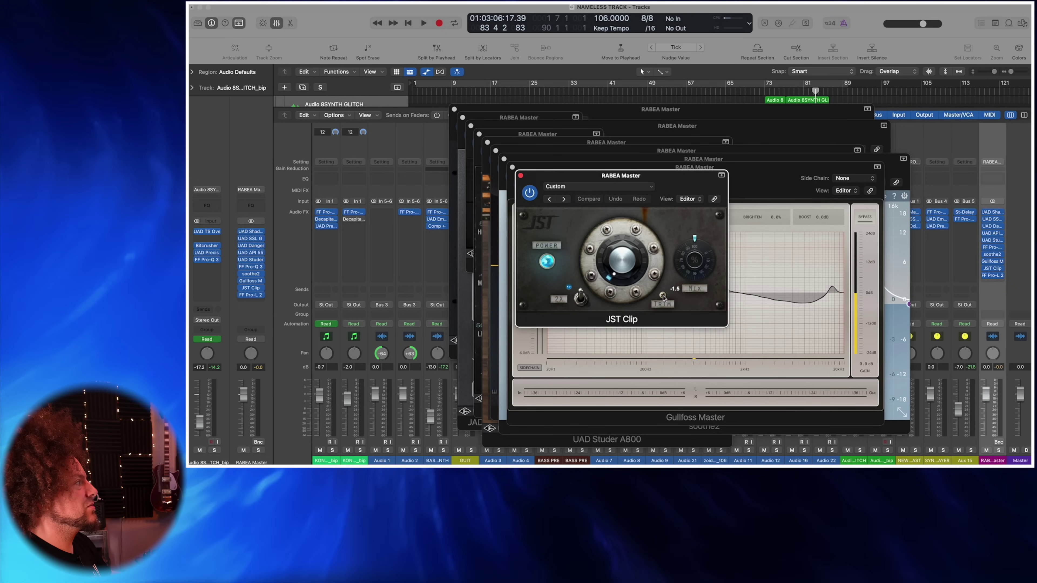
click(993, 277)
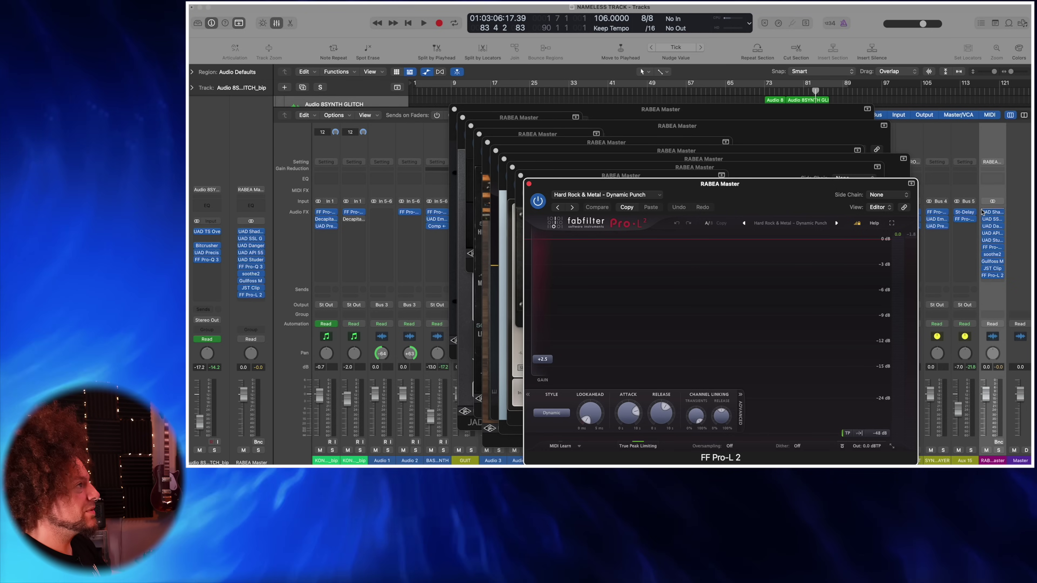
Step: Hide the plug-in windows and play the mix with the whole master chain bypassed, from about bar 46 and again from about bar 61
key(v)
click(636, 91)
key(space)
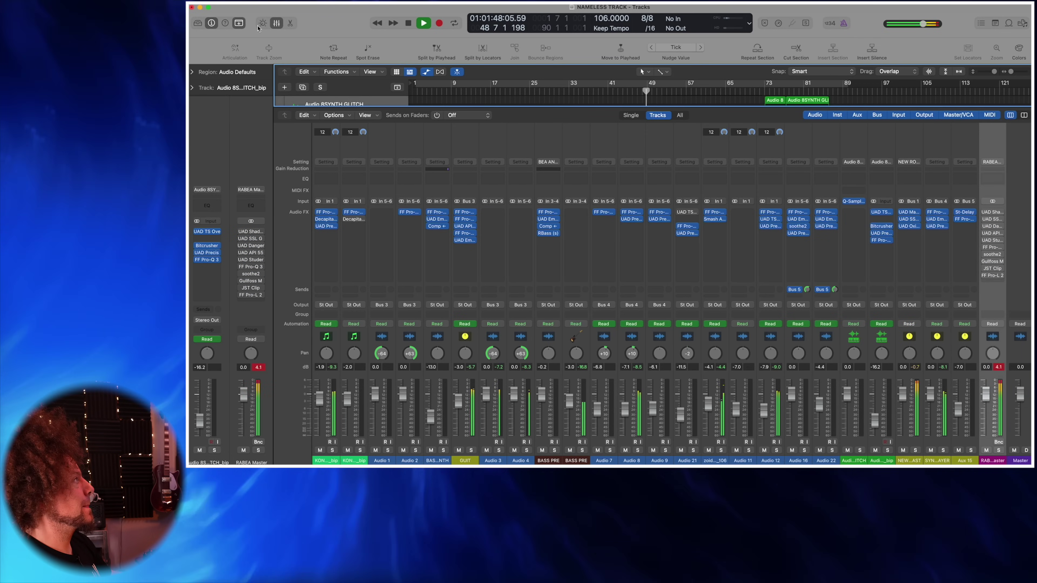
key(x)
click(710, 90)
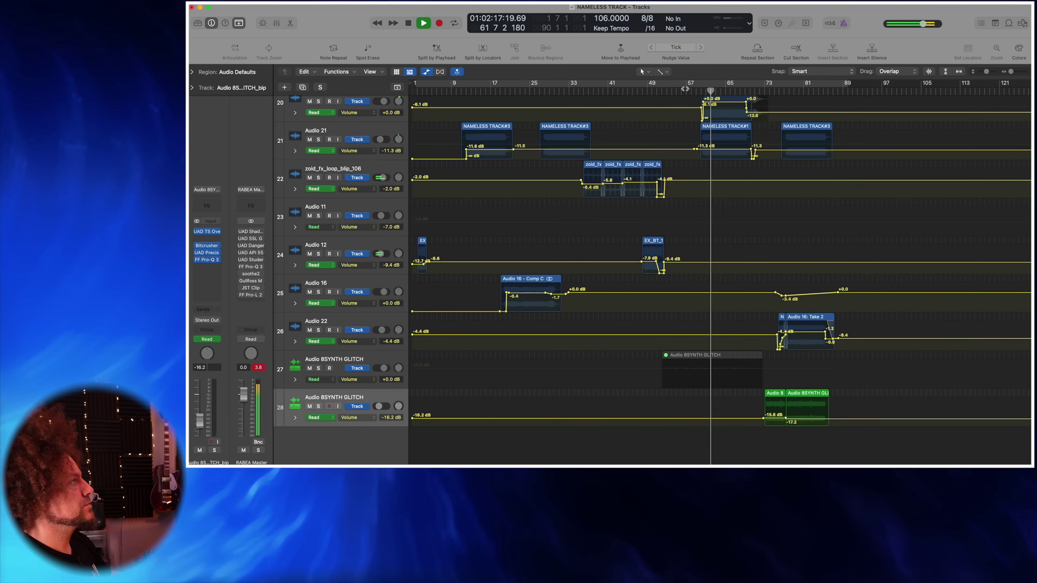
scroll(704, 105, up, 8)
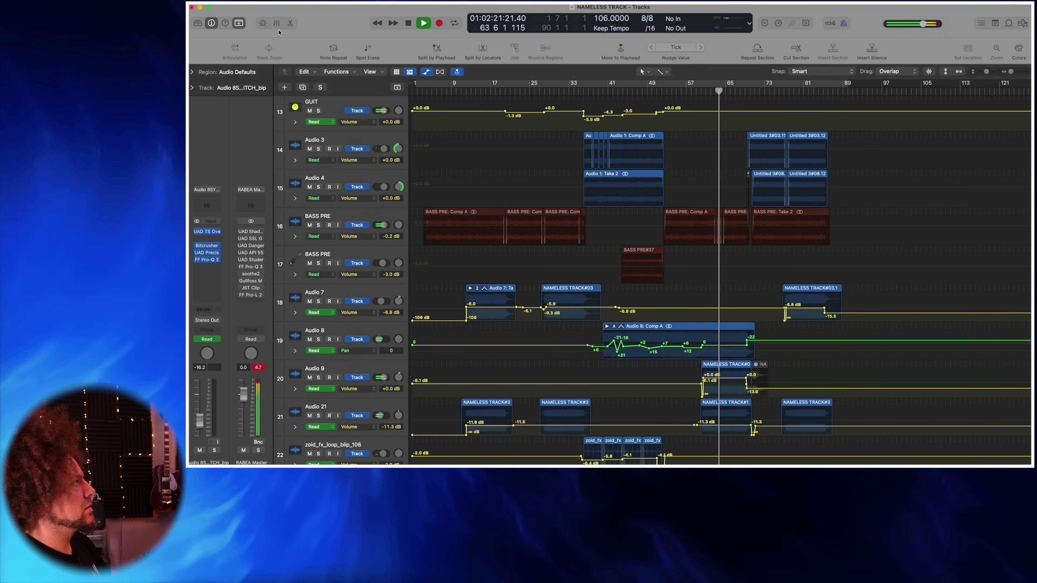
Step: Re-enable the master bus plug-ins during playback, clear the master's peak level reading and stop playback
key(x)
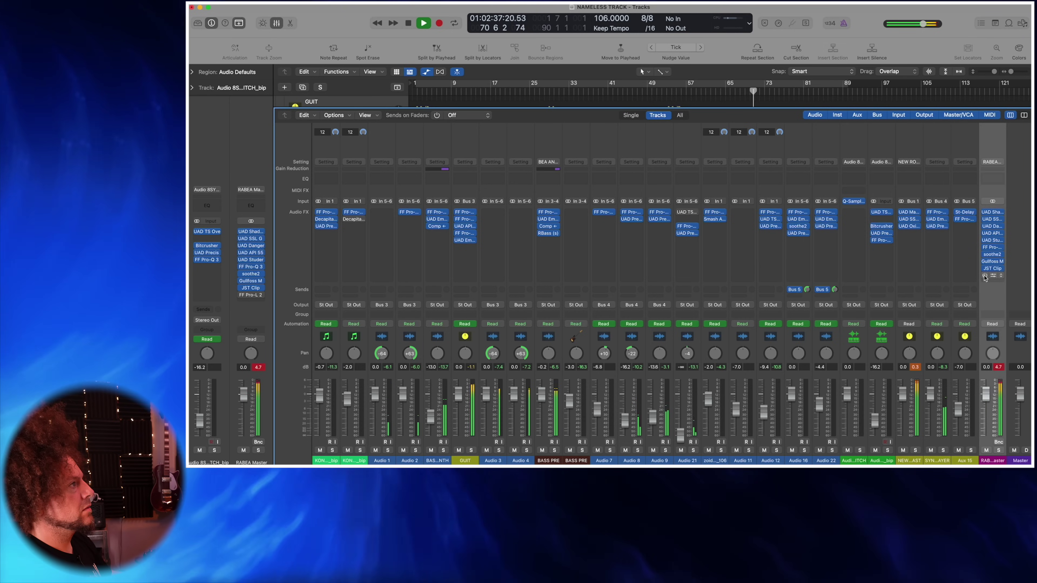
click(1000, 367)
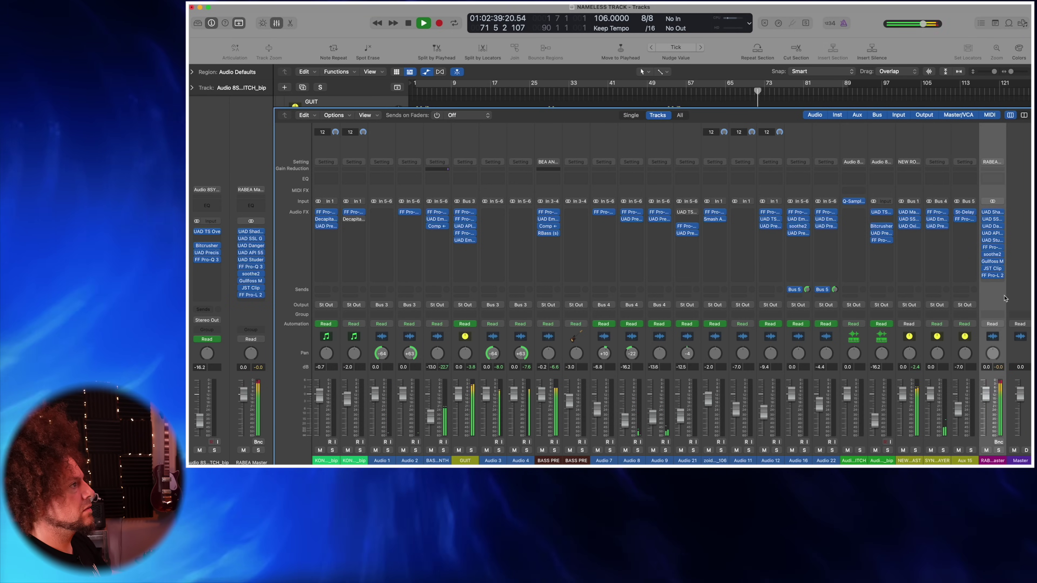
key(space)
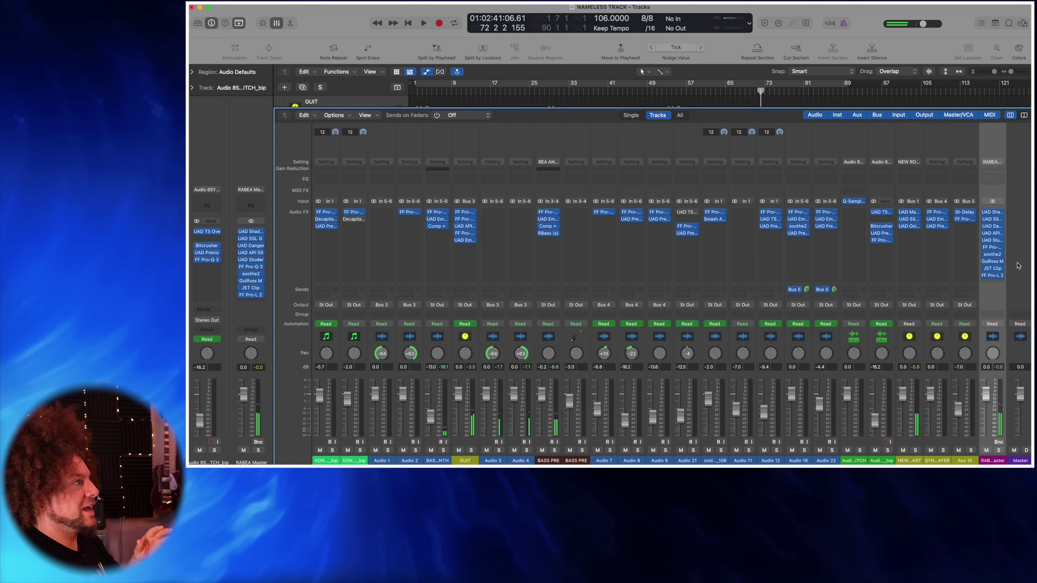
Step: Reopen the master bus's SSL G Bus Compressor and Studer A800 for a closer look, and close both windows
click(994, 220)
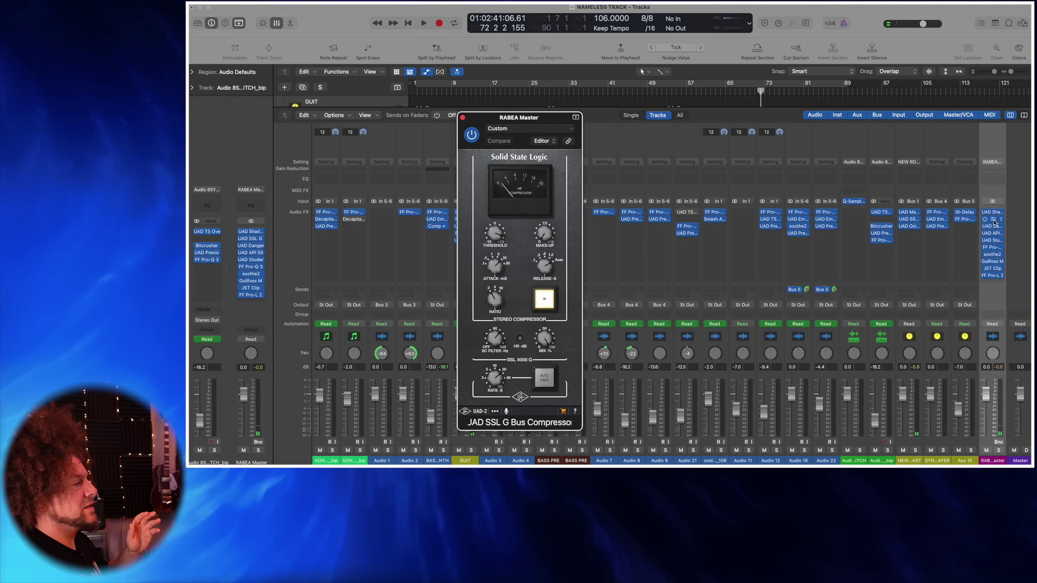
click(993, 241)
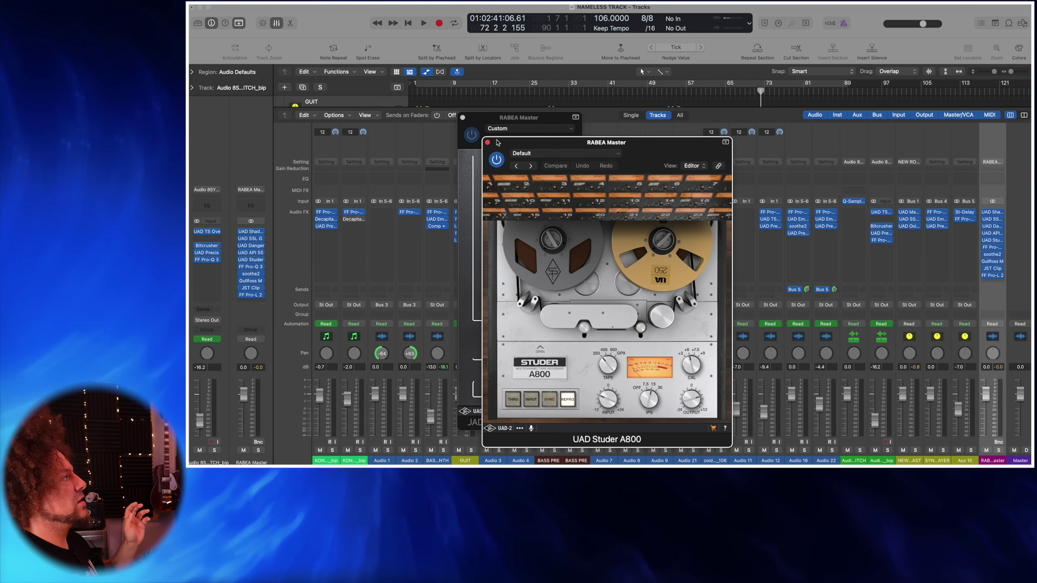
click(487, 142)
click(463, 117)
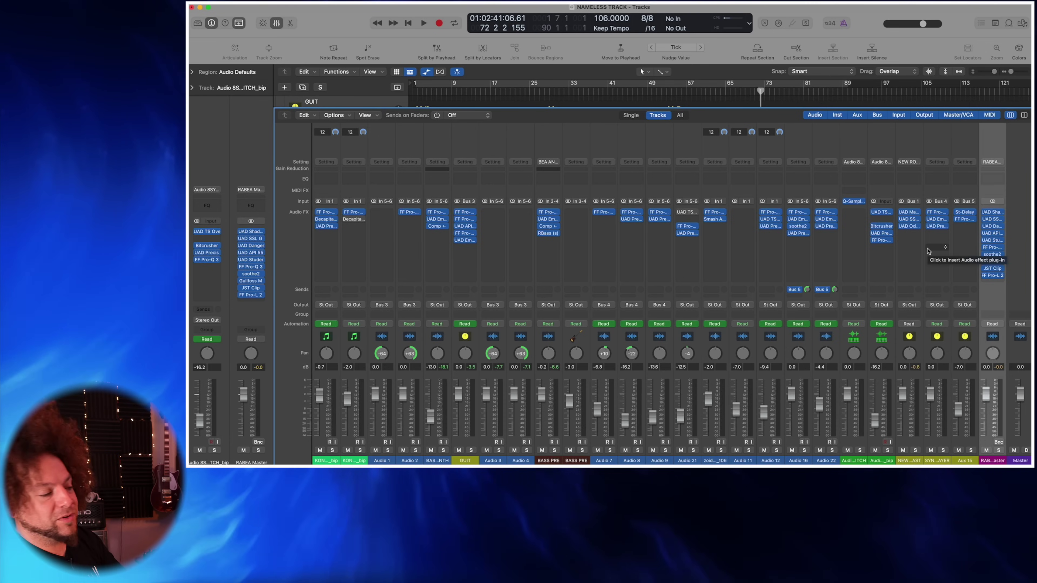
Step: Close the mixer, hide the track automation and enlarge the arrangement around the E DRUM to BASS SYNTH tracks
click(990, 133)
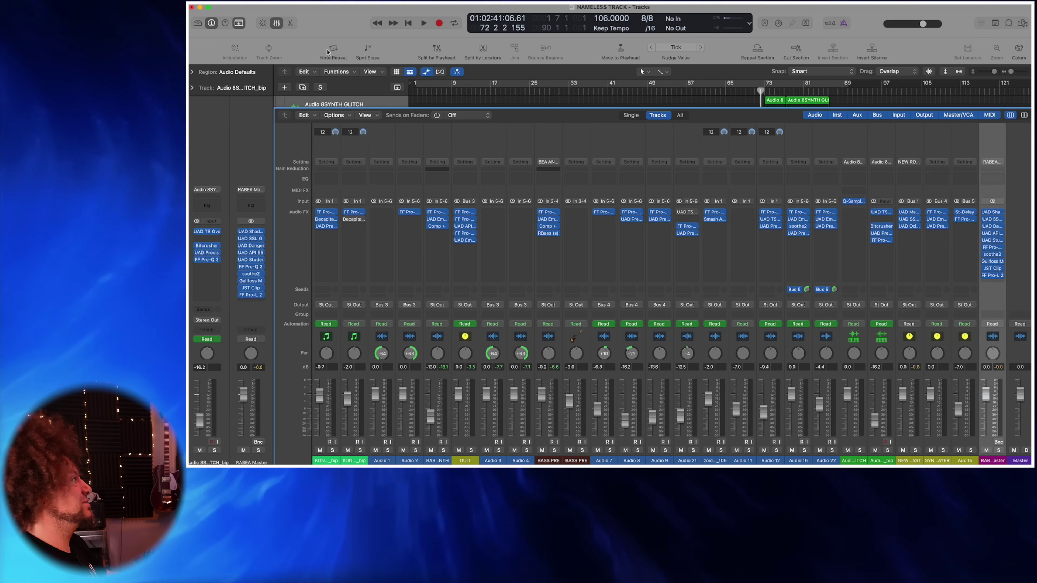
key(x)
scroll(708, 163, up, 15)
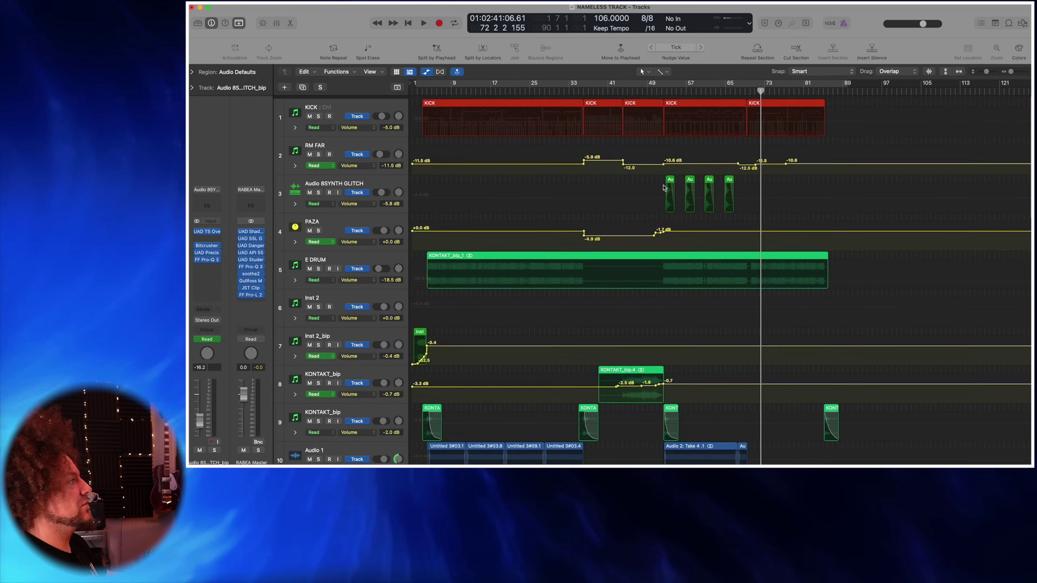
scroll(623, 190, down, 3)
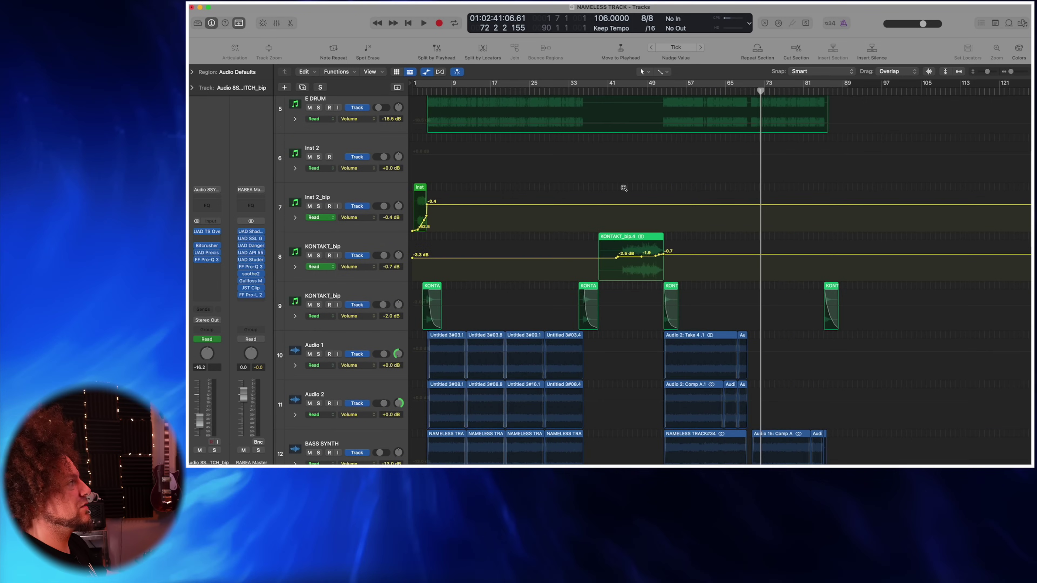
key(super+Right)
key(a)
key(super+Left)
key(super+Up)
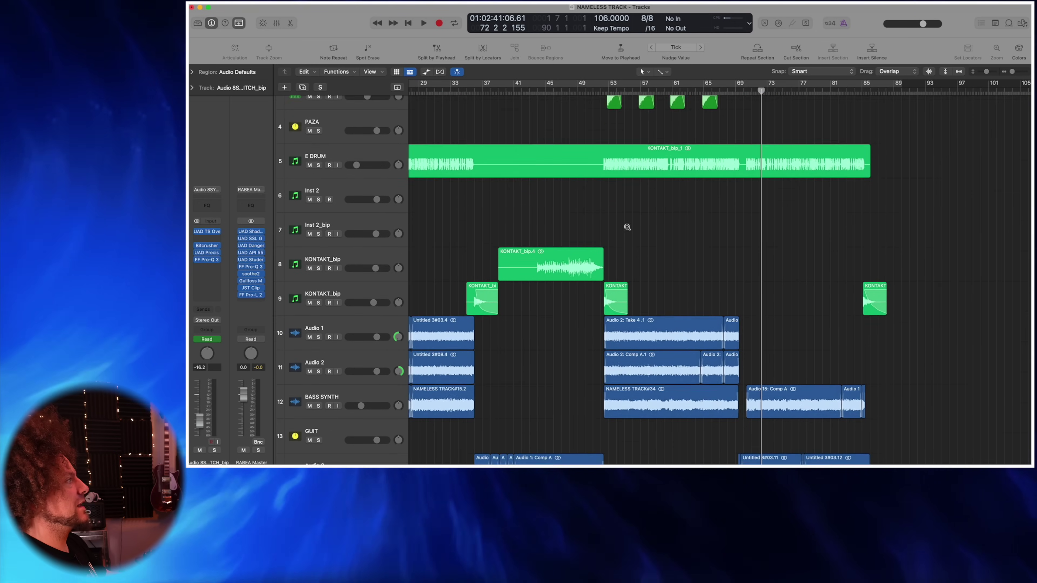